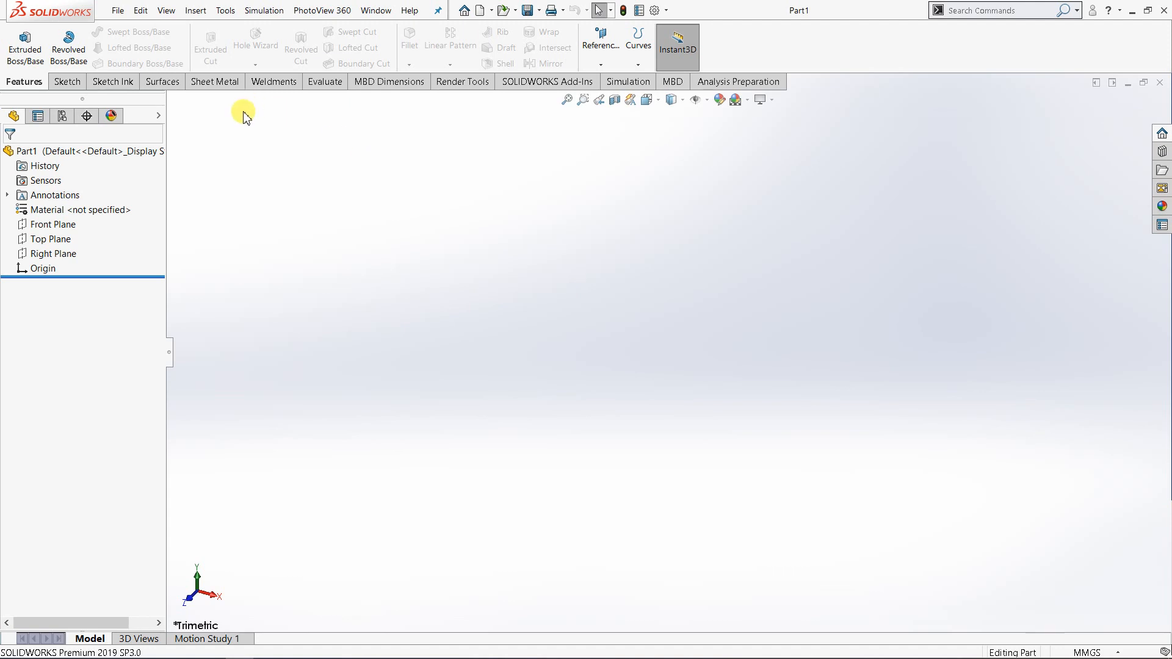
Enable the SOLIDWORKS CAM 2019 add-in for the current session and at start-up, and reveal its commands and feature-tree tabs.
click(226, 10)
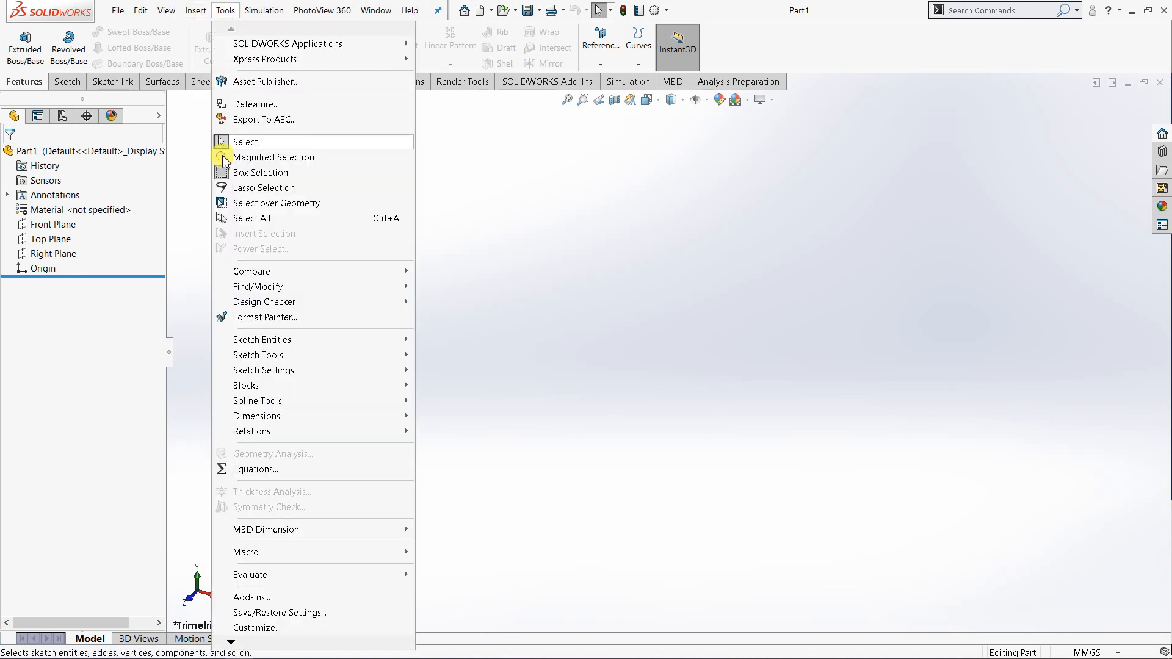
click(268, 601)
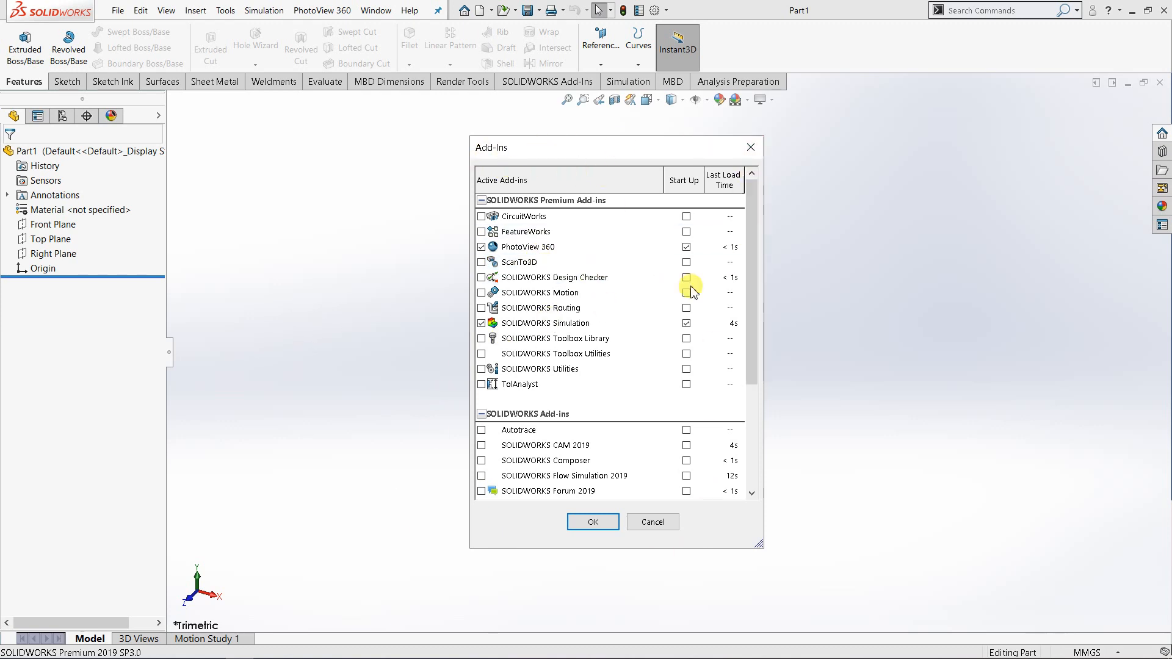
drag(752, 339, 756, 427)
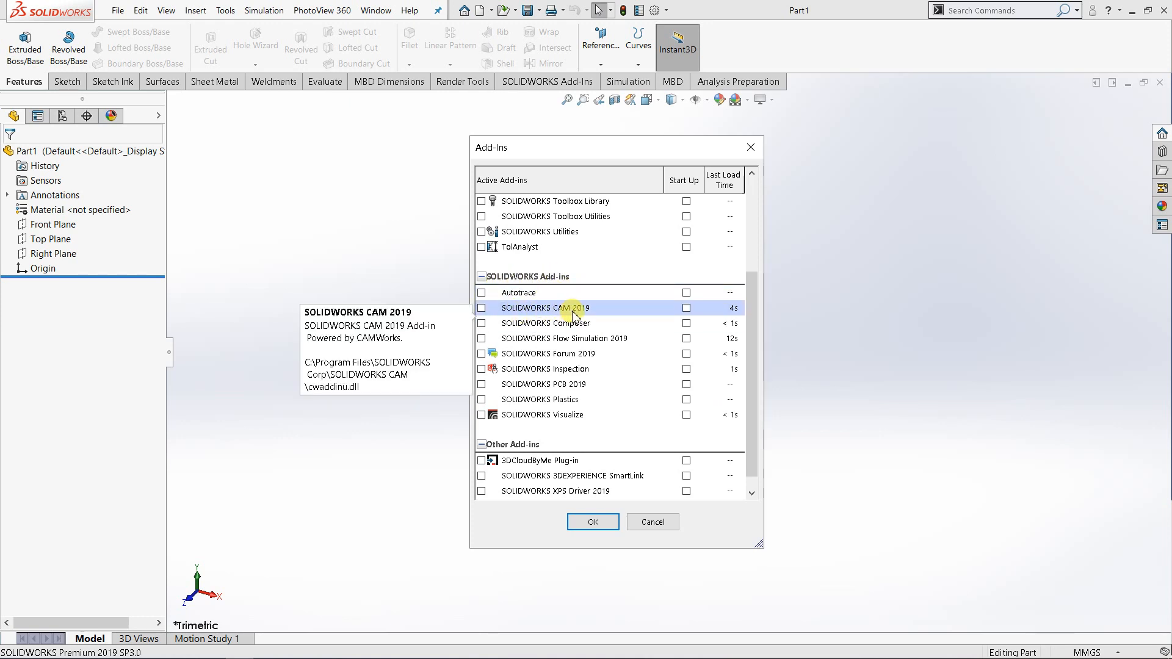
click(482, 309)
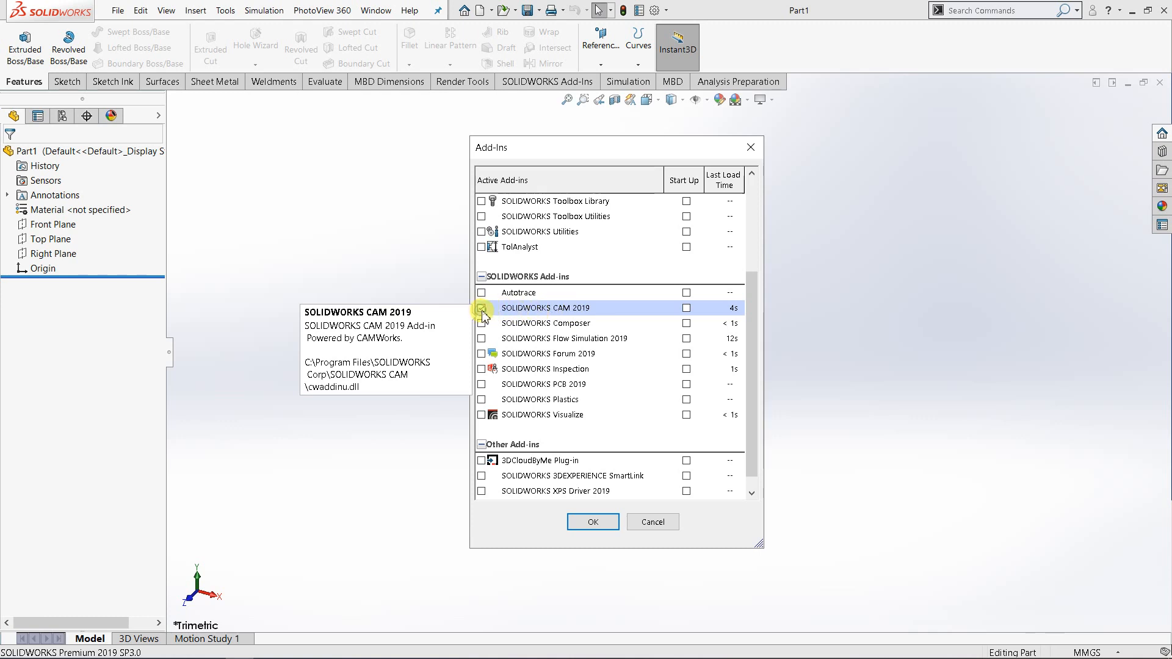
click(687, 309)
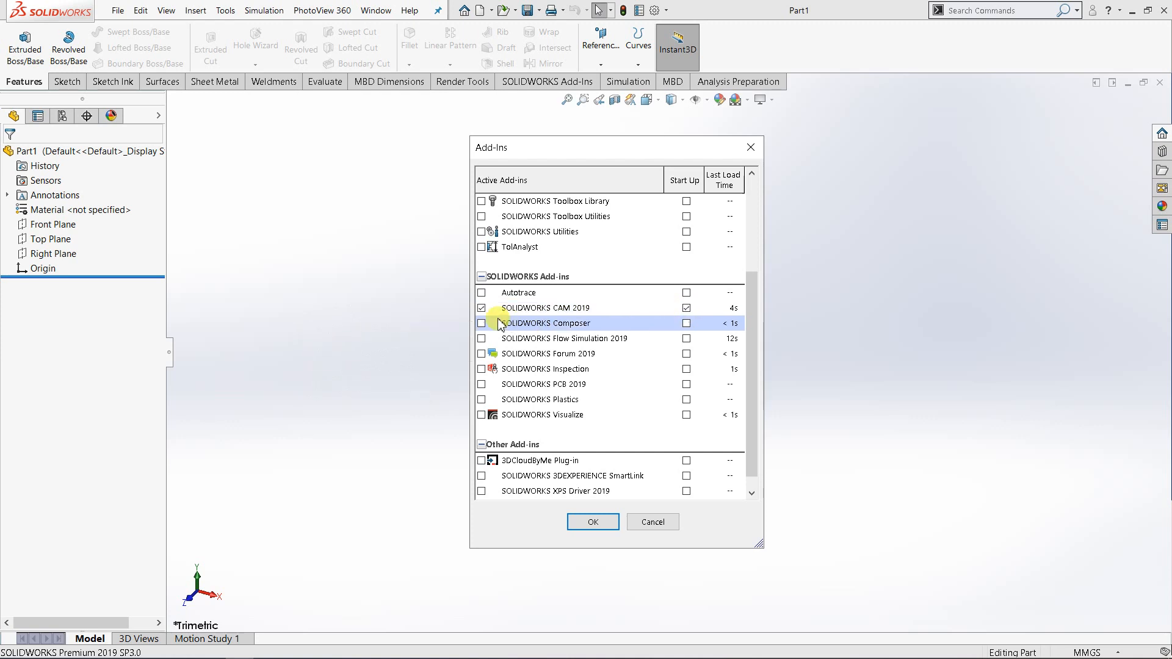
click(592, 522)
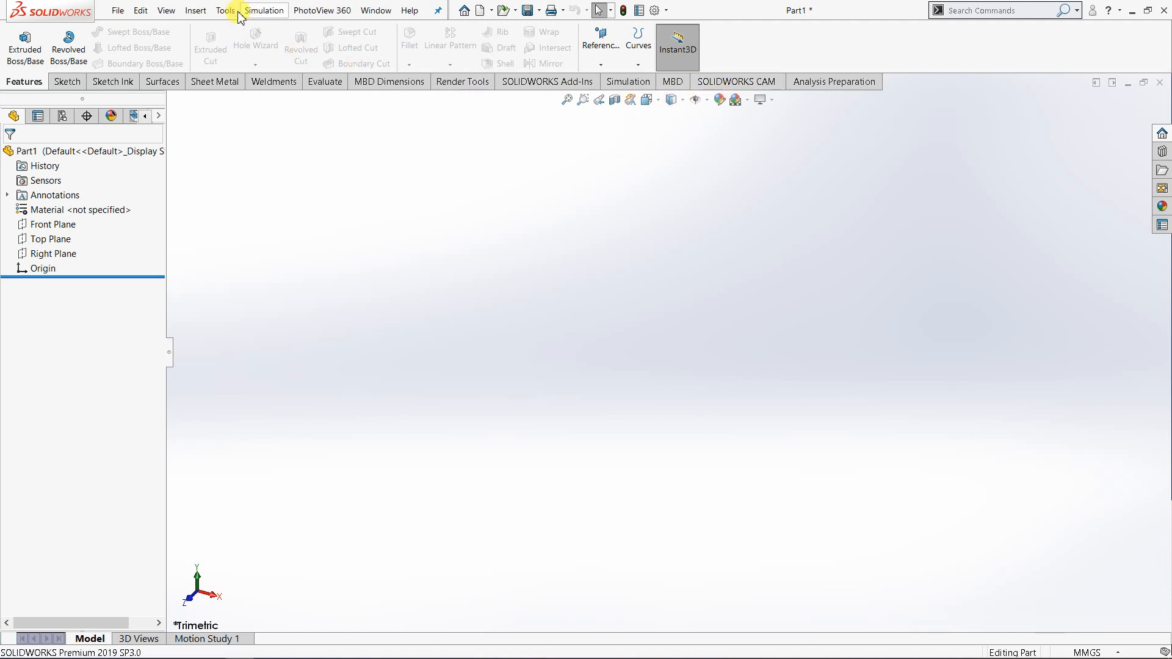
click(732, 86)
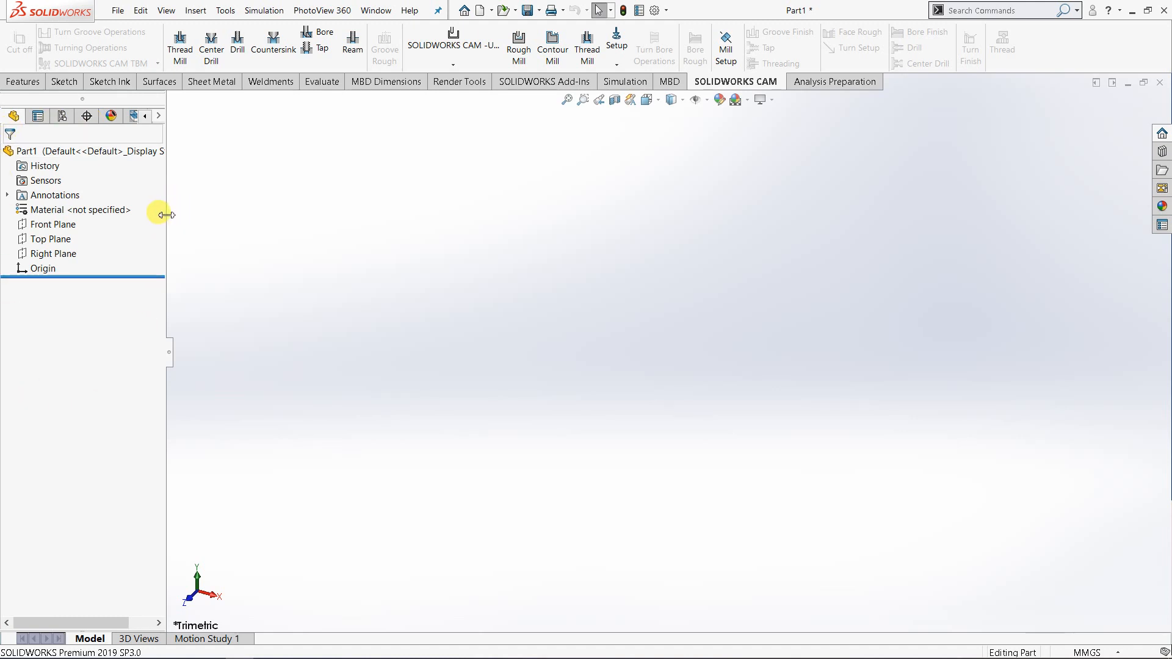
drag(165, 214, 207, 209)
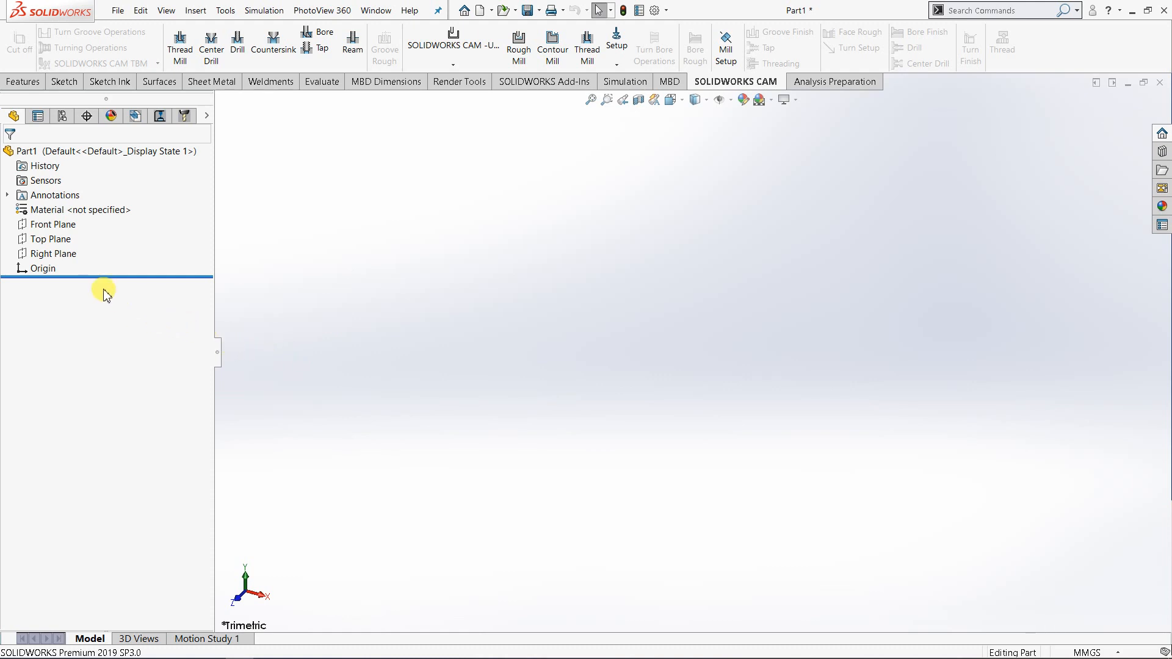
Sketch a center rectangle about 73 mm wide and 114 mm high on the Top Plane, centered on the origin.
click(65, 241)
click(76, 224)
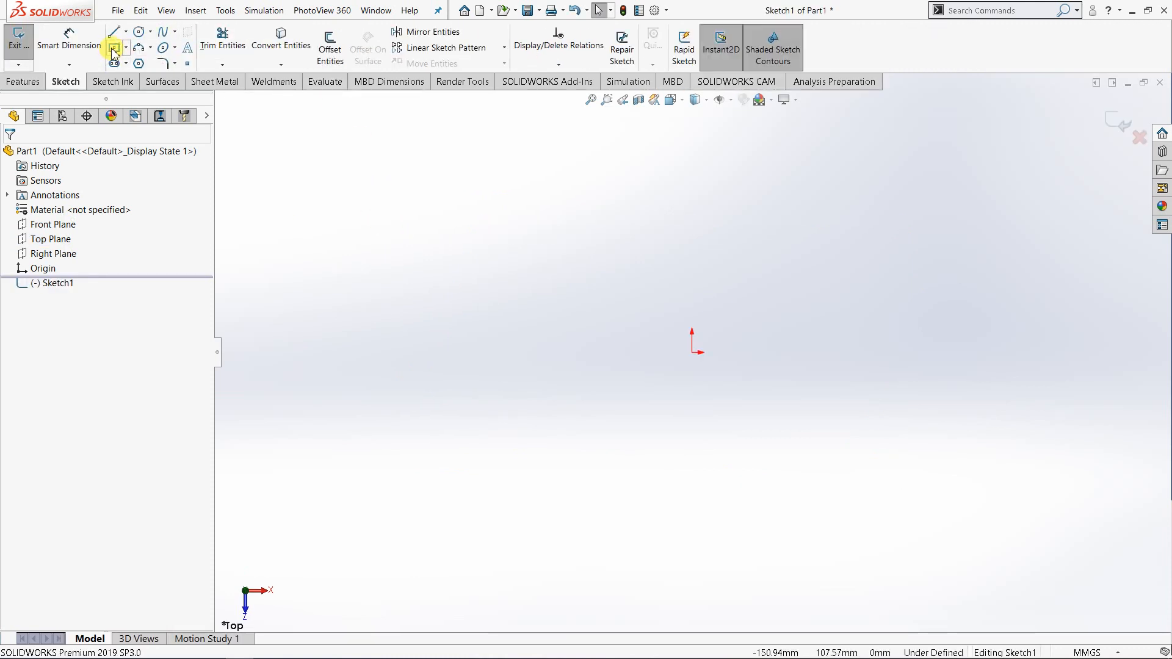
click(114, 49)
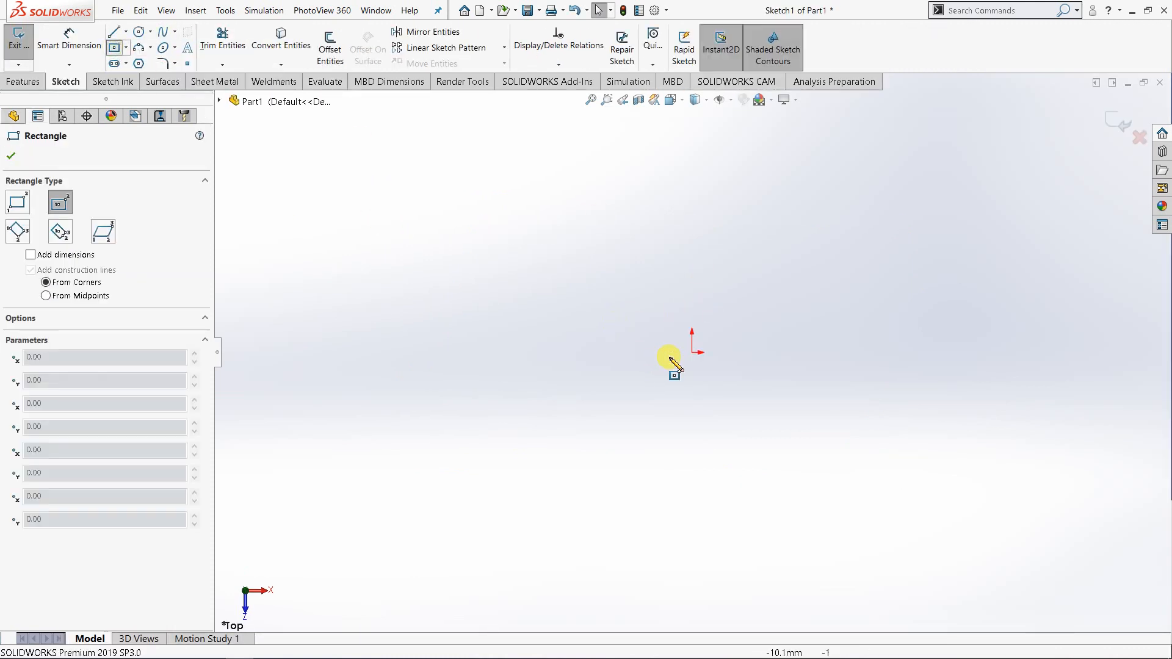
click(692, 353)
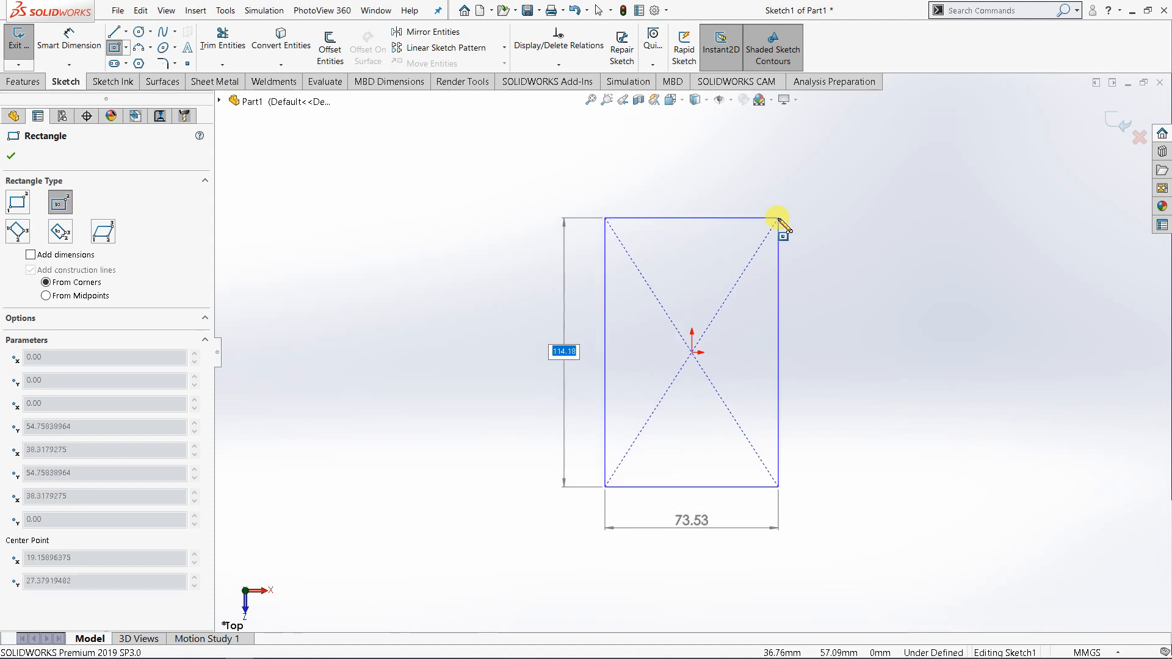
click(777, 218)
Dimension the rectangle to 80 mm wide and 100 mm high.
click(70, 38)
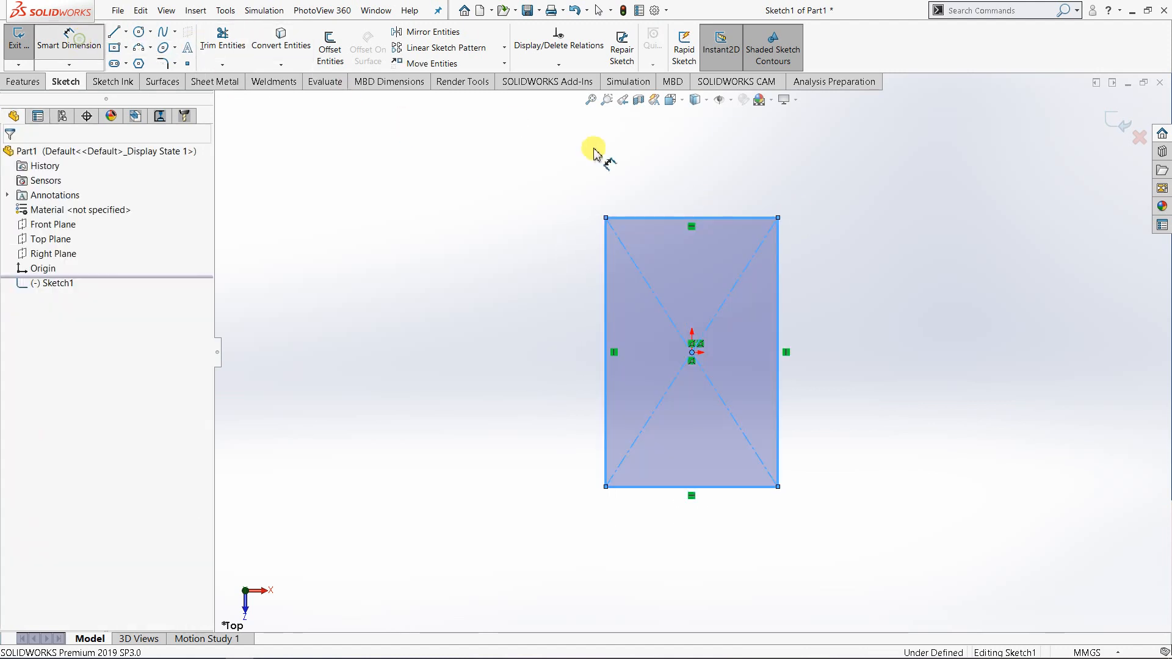
click(701, 185)
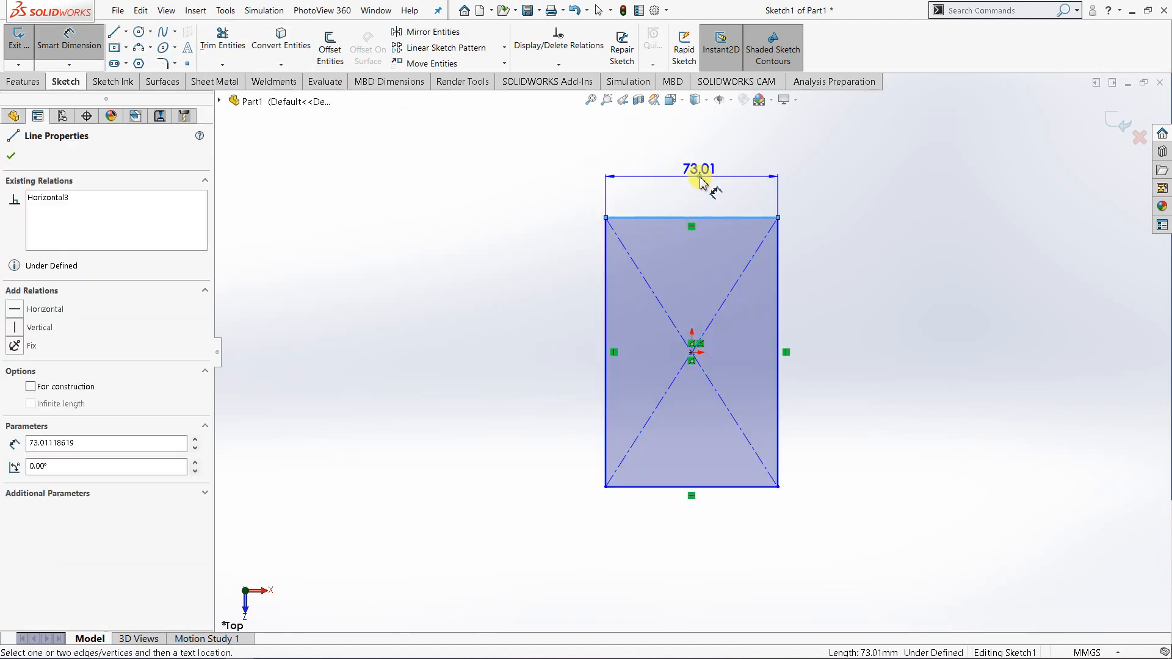
click(714, 162)
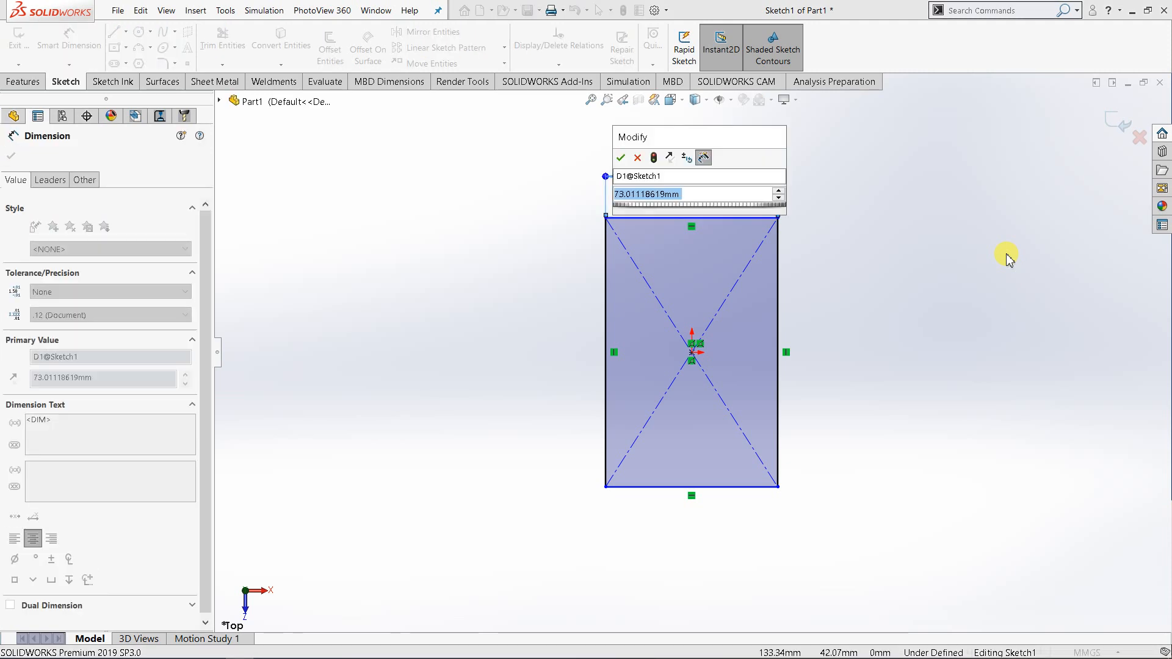
text(80)
key(Return)
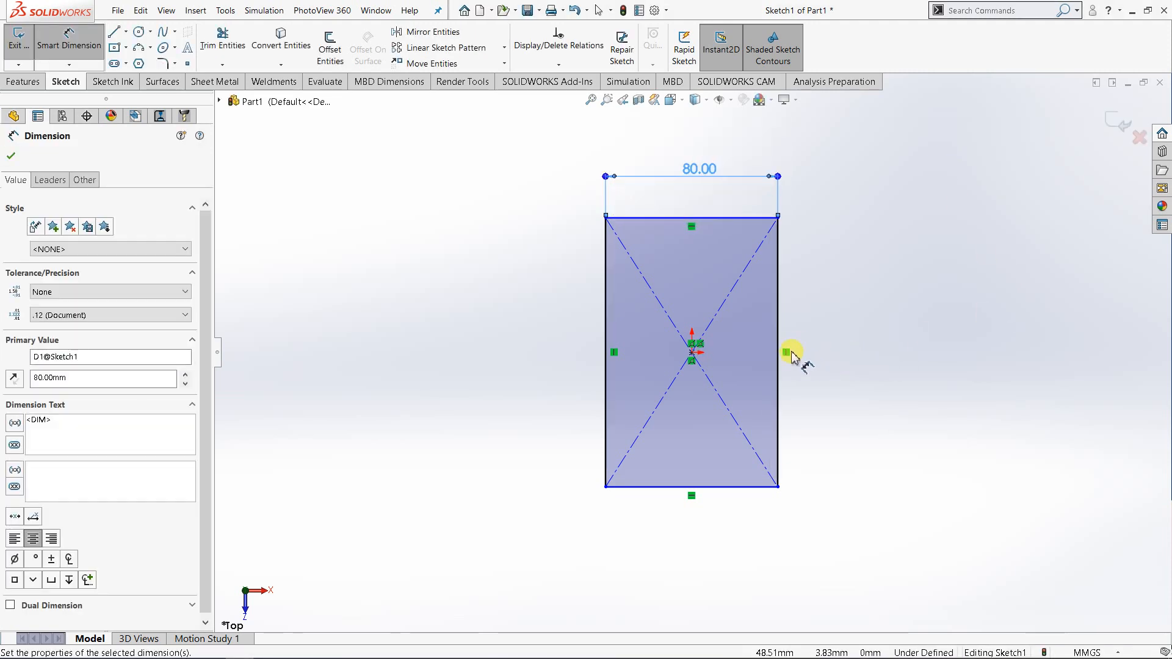
click(779, 383)
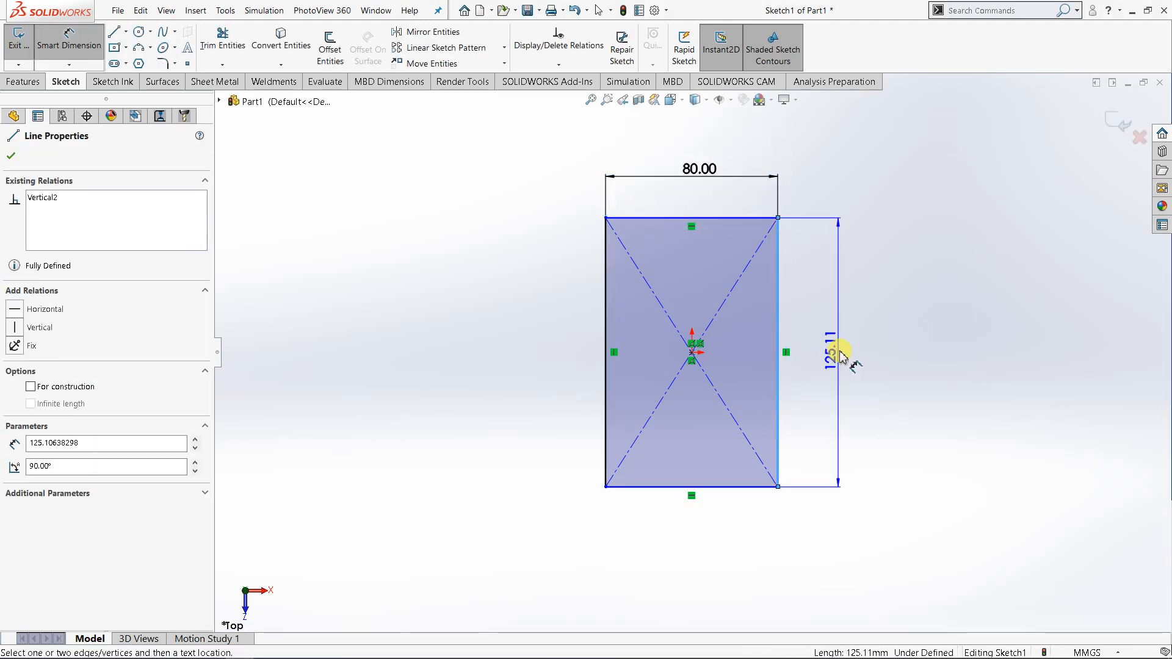
click(840, 354)
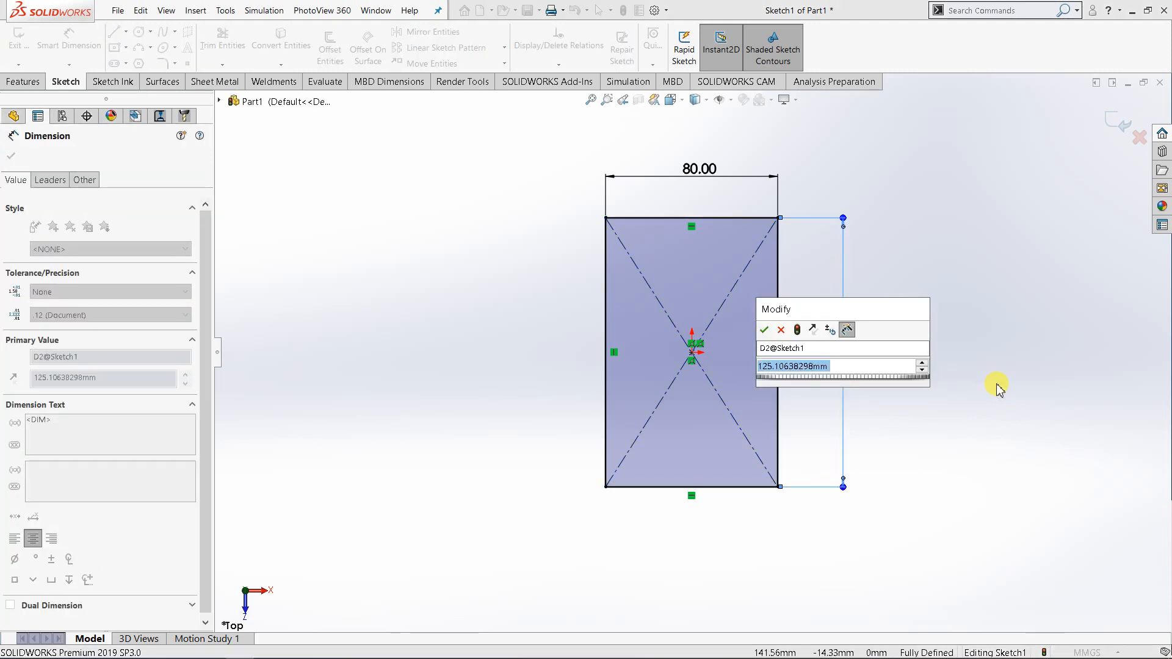
text(100)
key(Return)
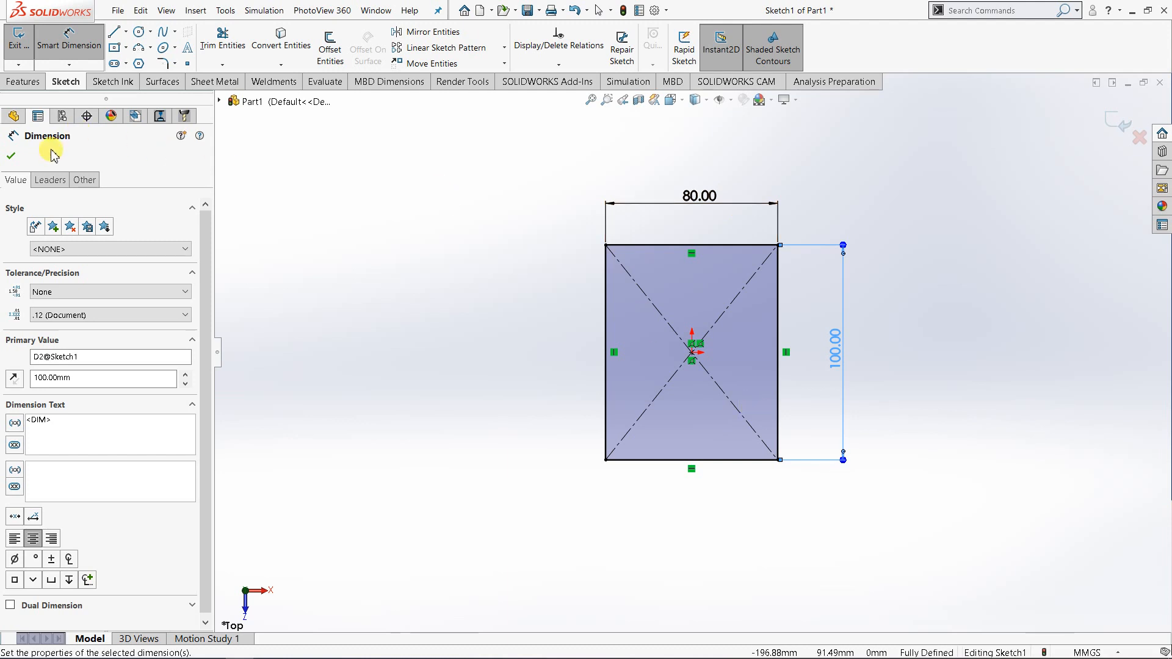
click(11, 157)
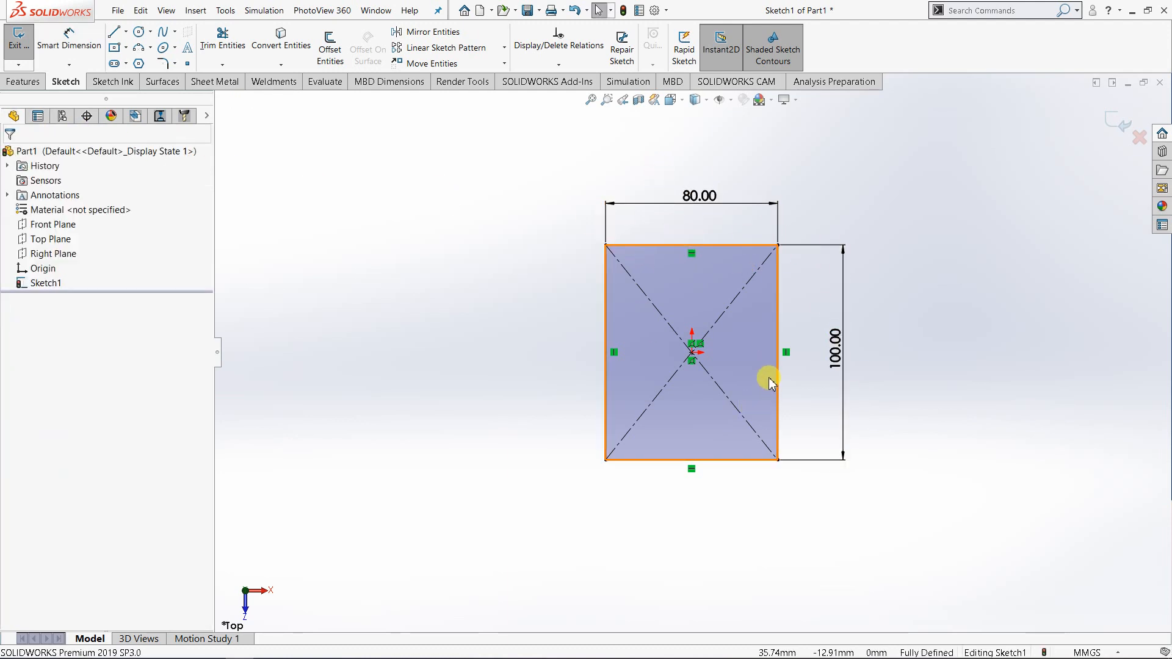
Extrude the rectangle as a blind boss 20 mm upward from the sketch plane.
click(671, 99)
click(751, 135)
click(762, 148)
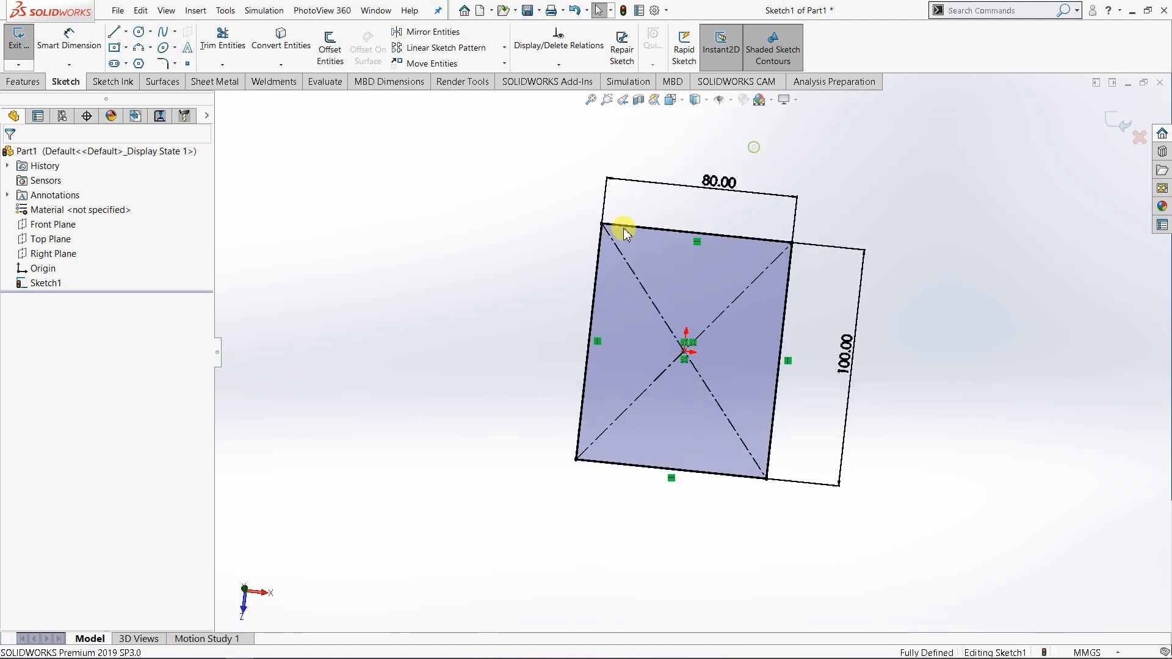
click(25, 81)
click(25, 46)
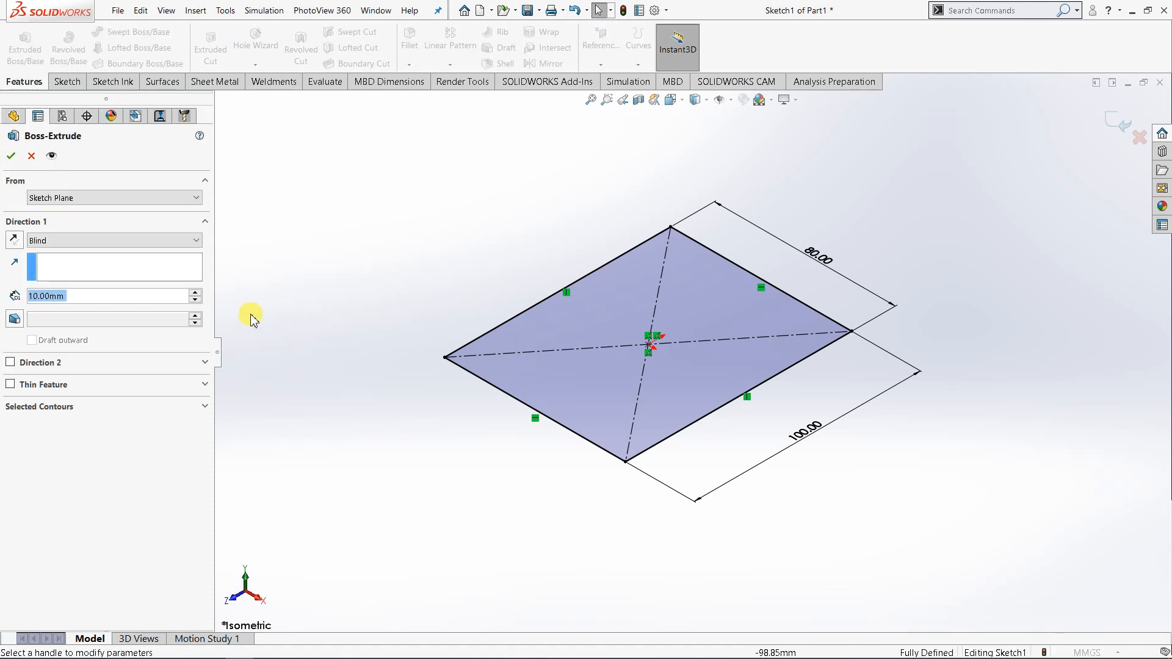
click(194, 297)
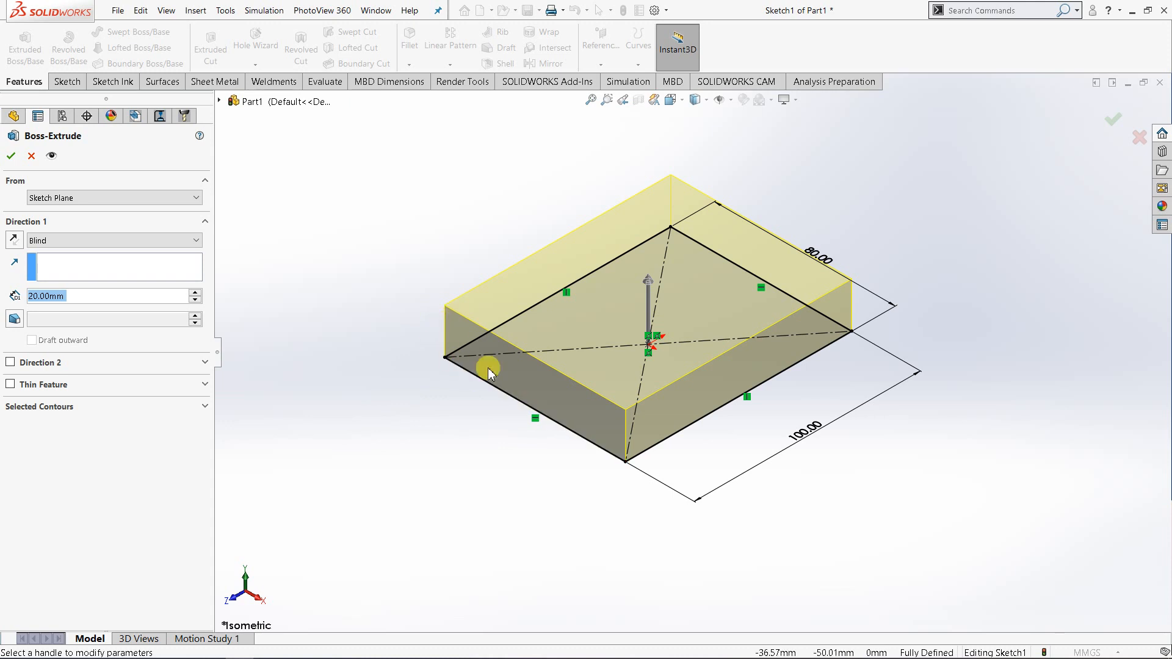
scroll(723, 232, up, 1)
scroll(711, 261, down, 1)
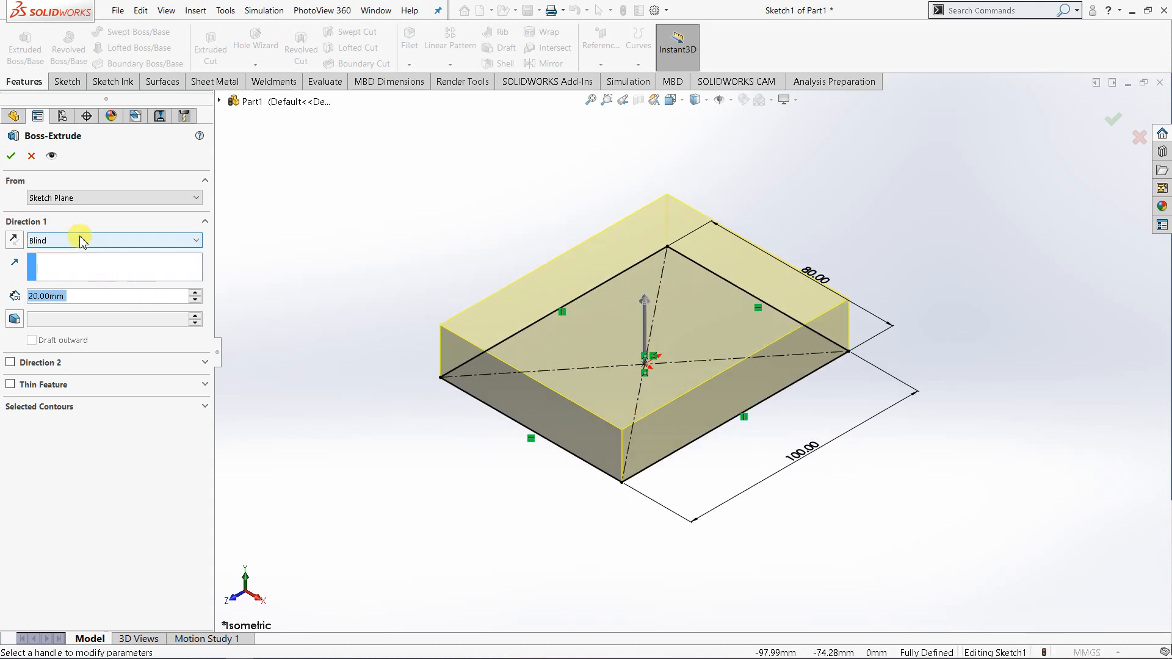
click(10, 156)
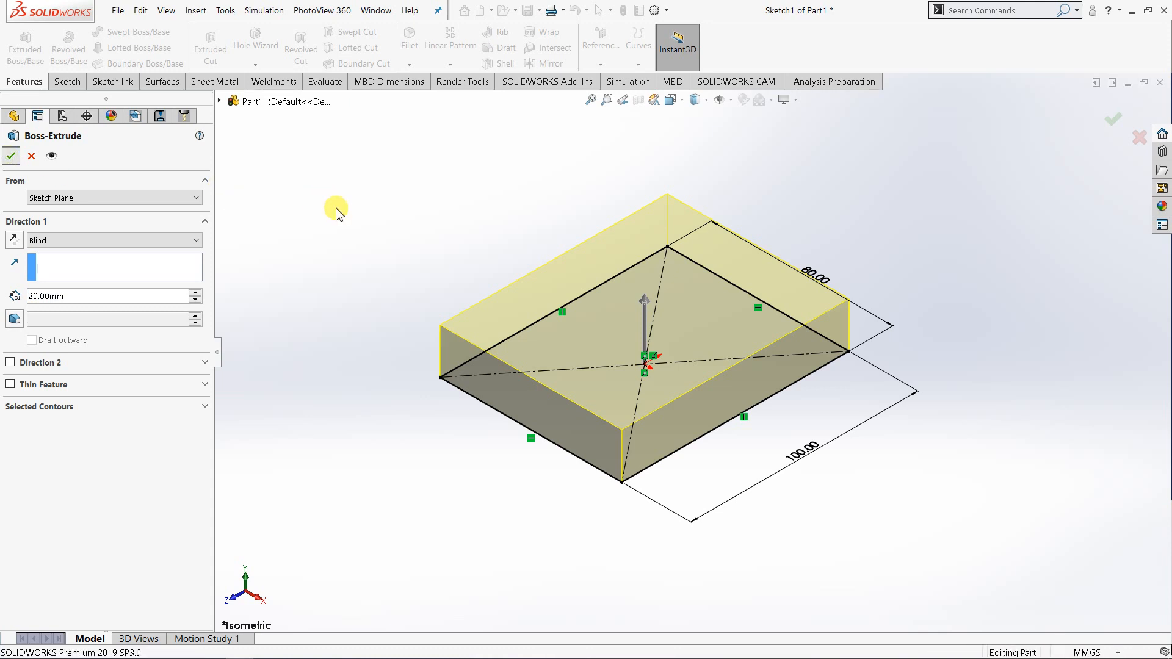
Fillet the four vertical corner edges of the block with a symmetric 10 mm radius.
middle_drag(708, 350, 421, 354)
scroll(560, 353, down, 2)
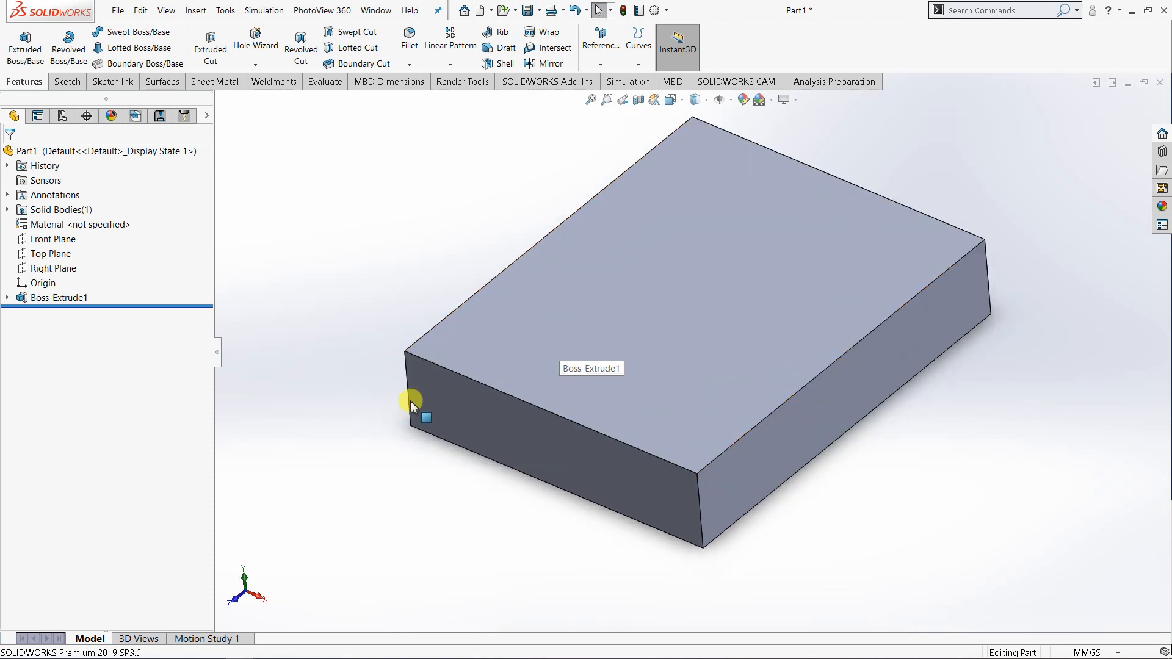
scroll(861, 313, up, 2)
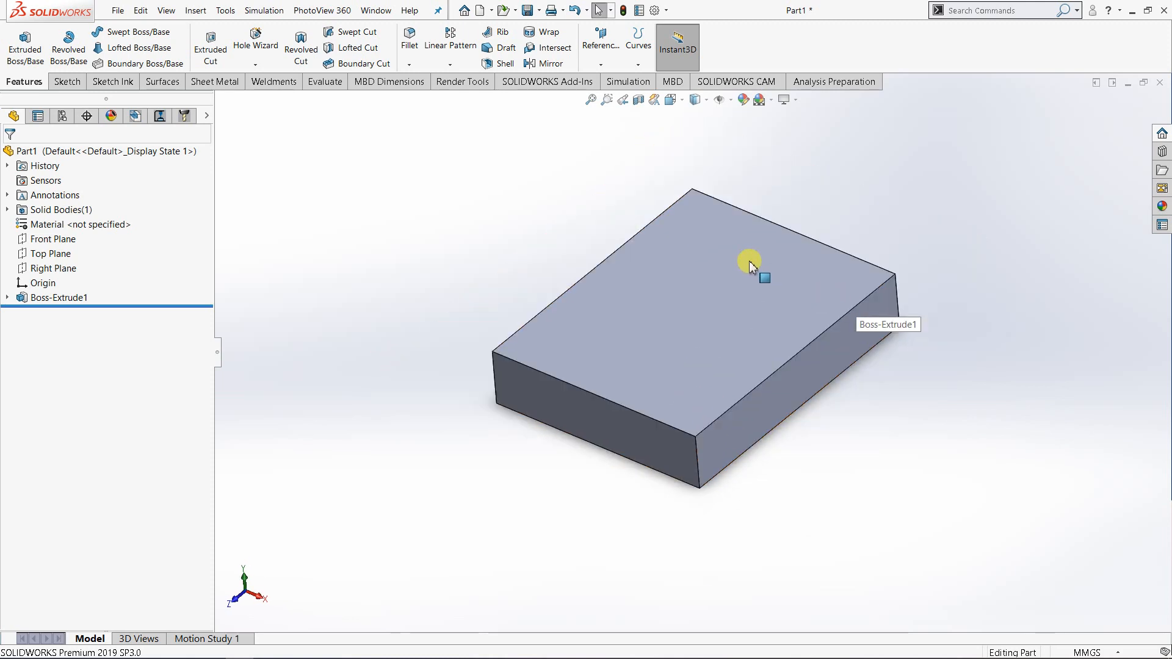
scroll(749, 261, down, 1)
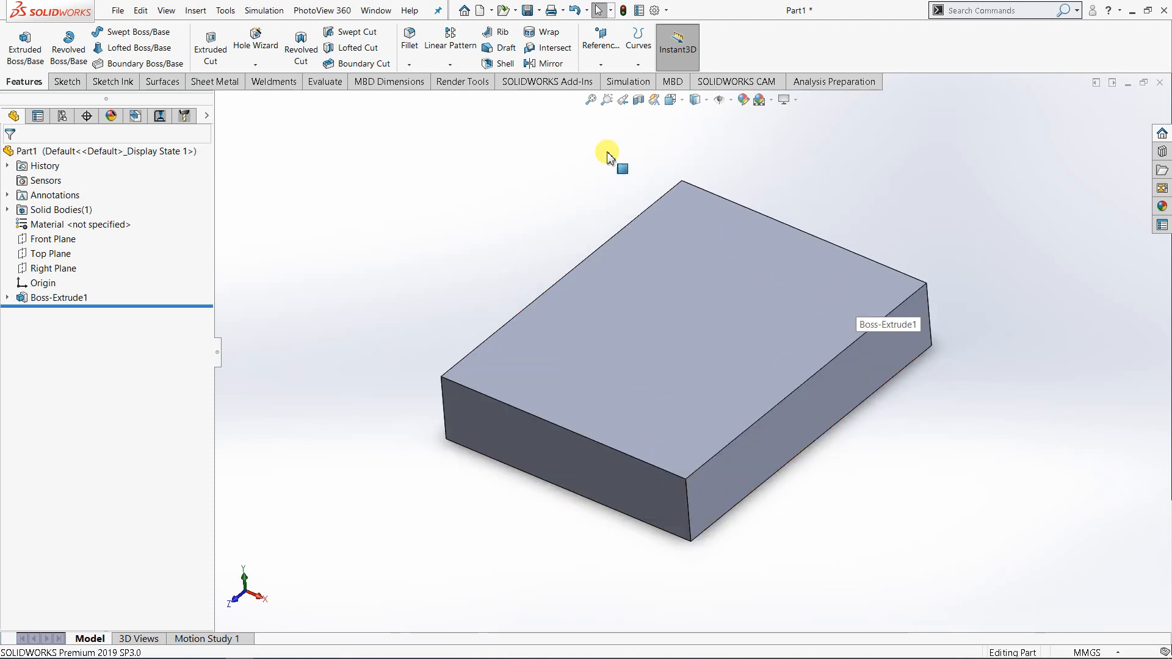
click(410, 41)
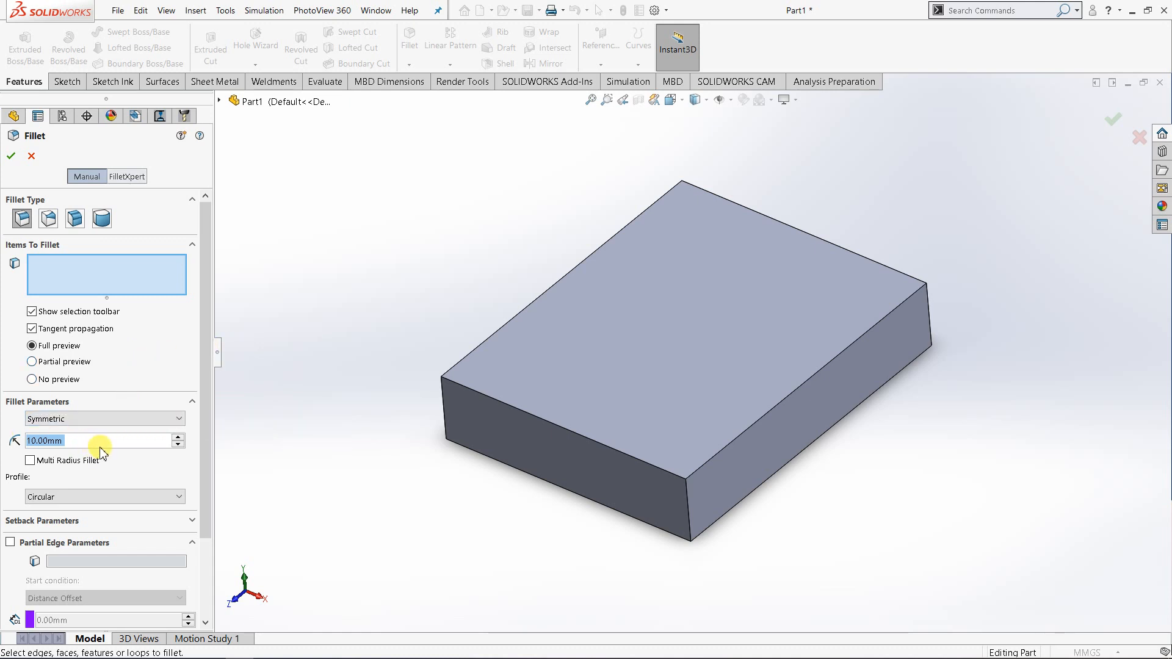
click(689, 505)
click(442, 404)
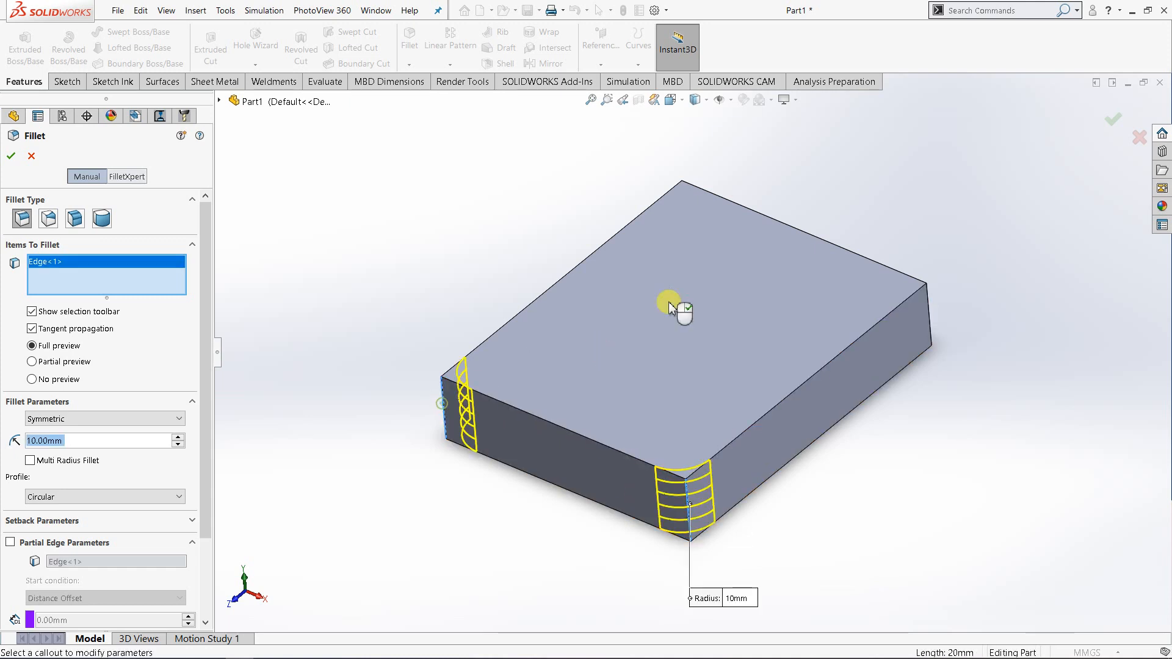
click(686, 195)
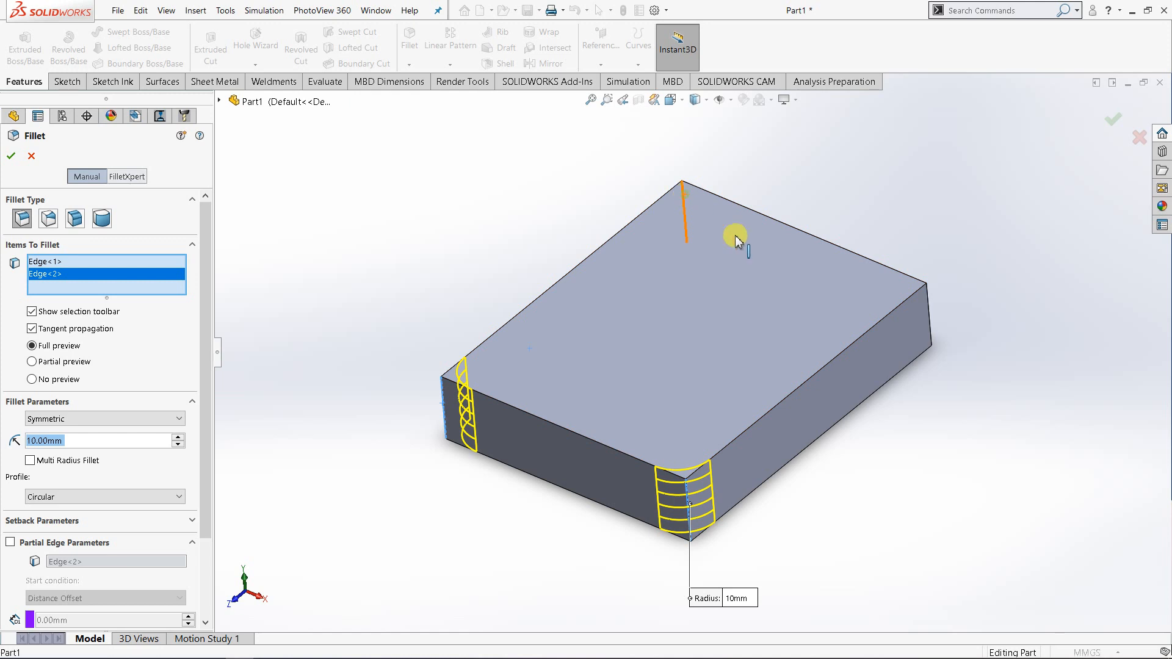
click(927, 316)
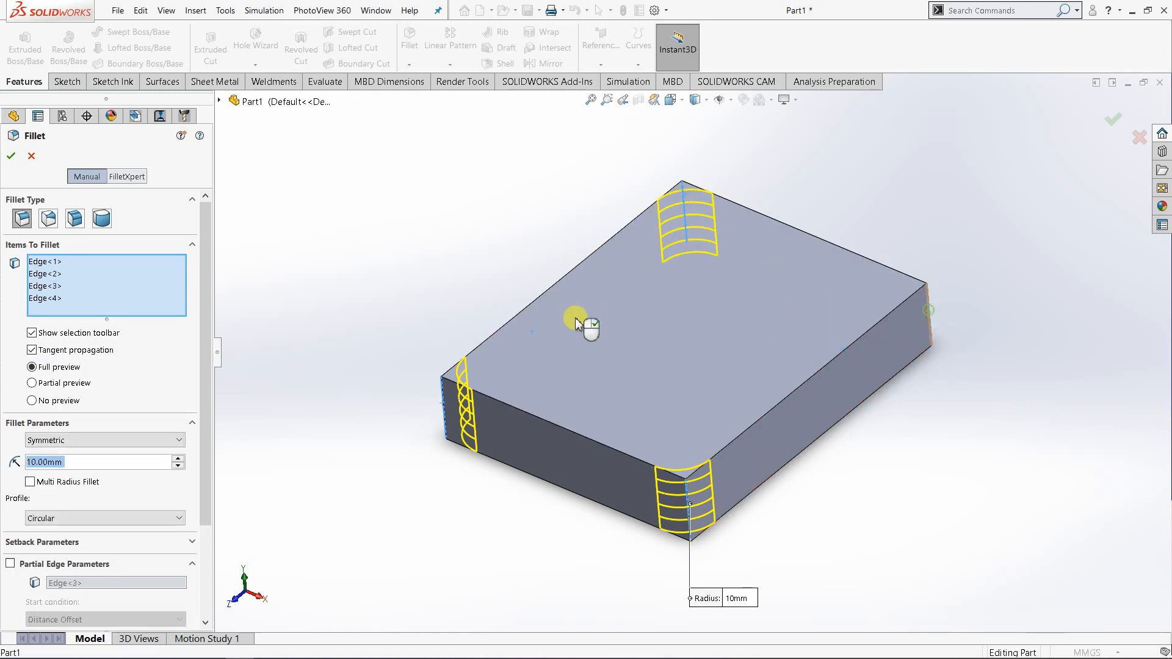
click(11, 156)
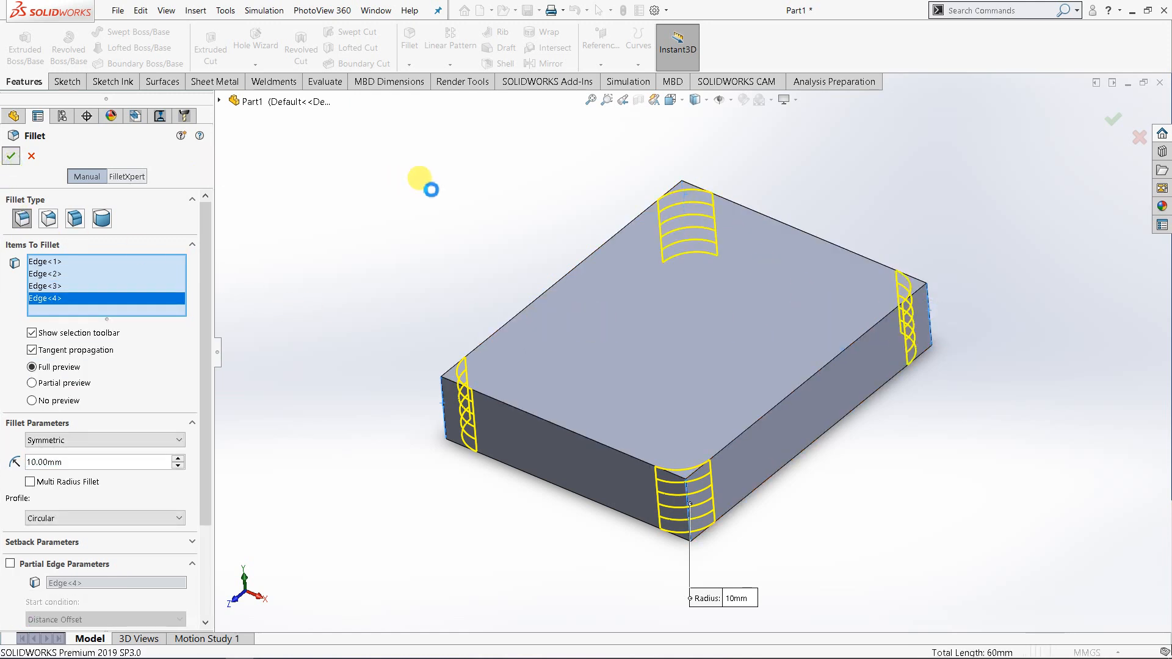
Sketch a center rectangle about 47 mm wide and 60 mm high on the block's top face, centered on the origin.
scroll(717, 293, down, 2)
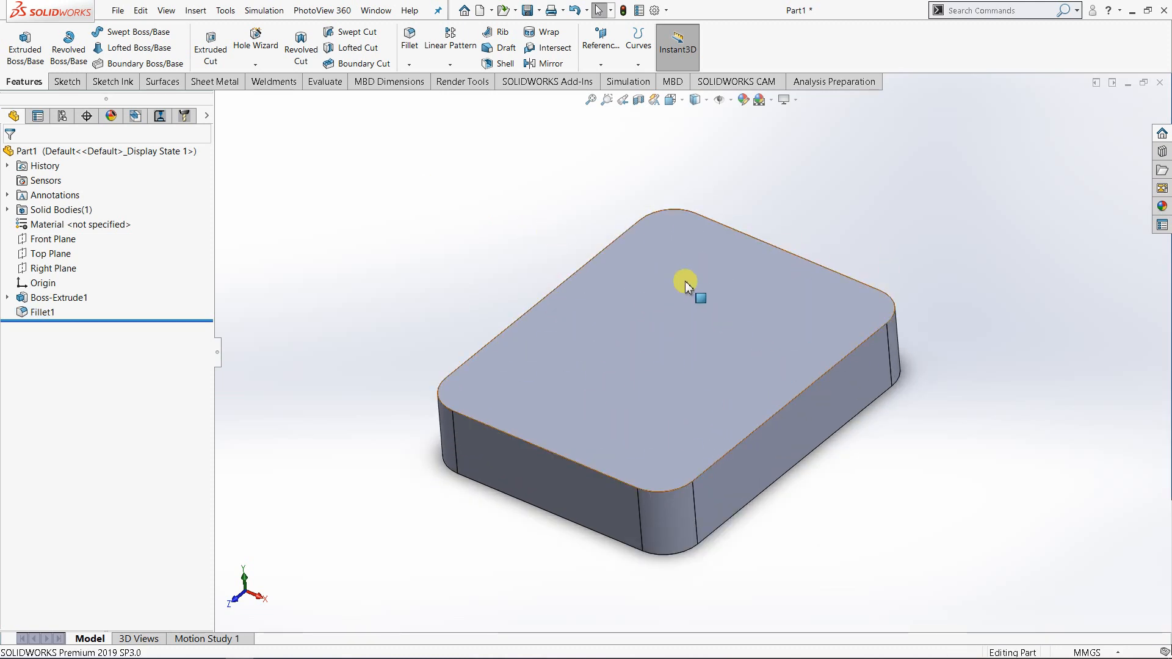
click(657, 343)
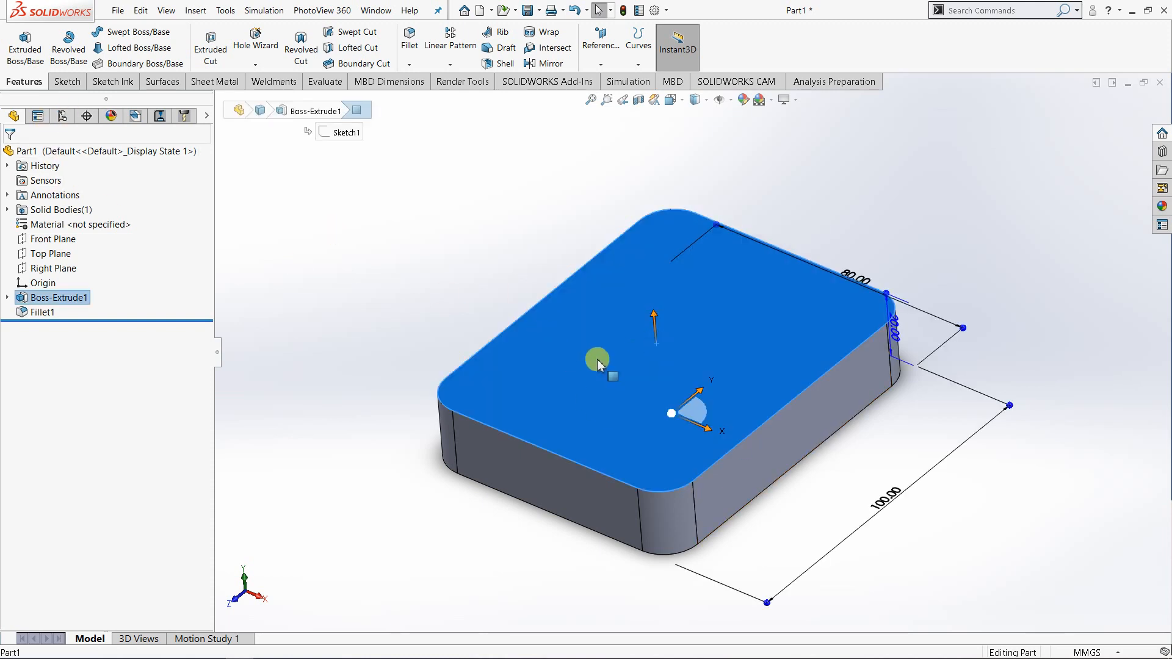
click(66, 81)
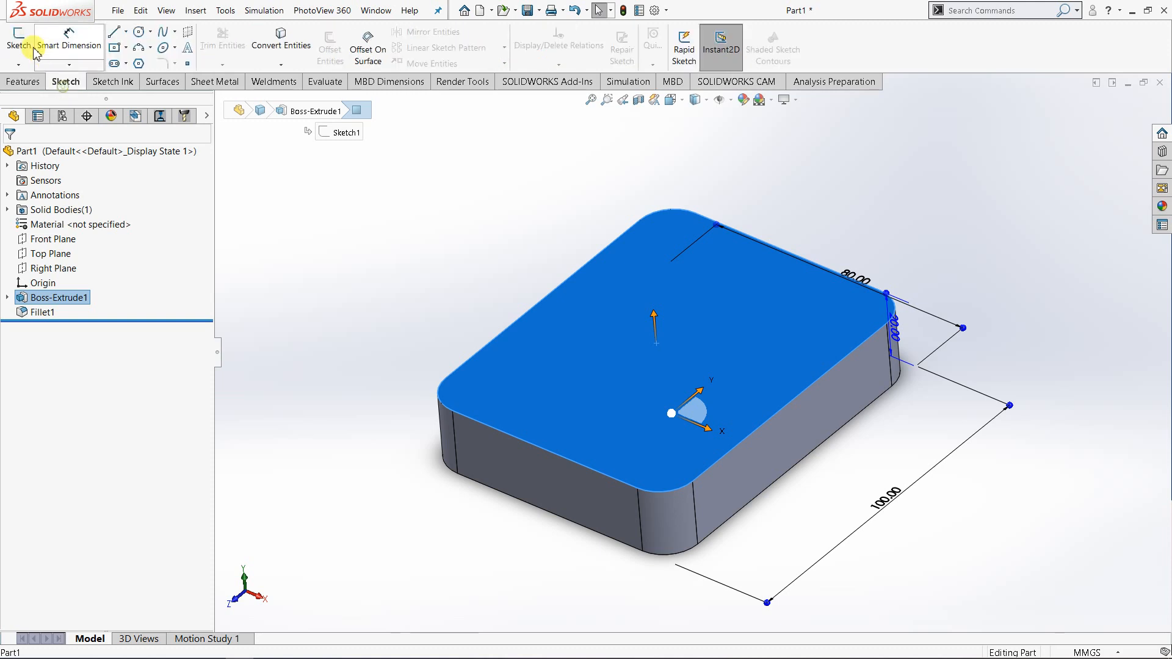
click(33, 49)
click(671, 100)
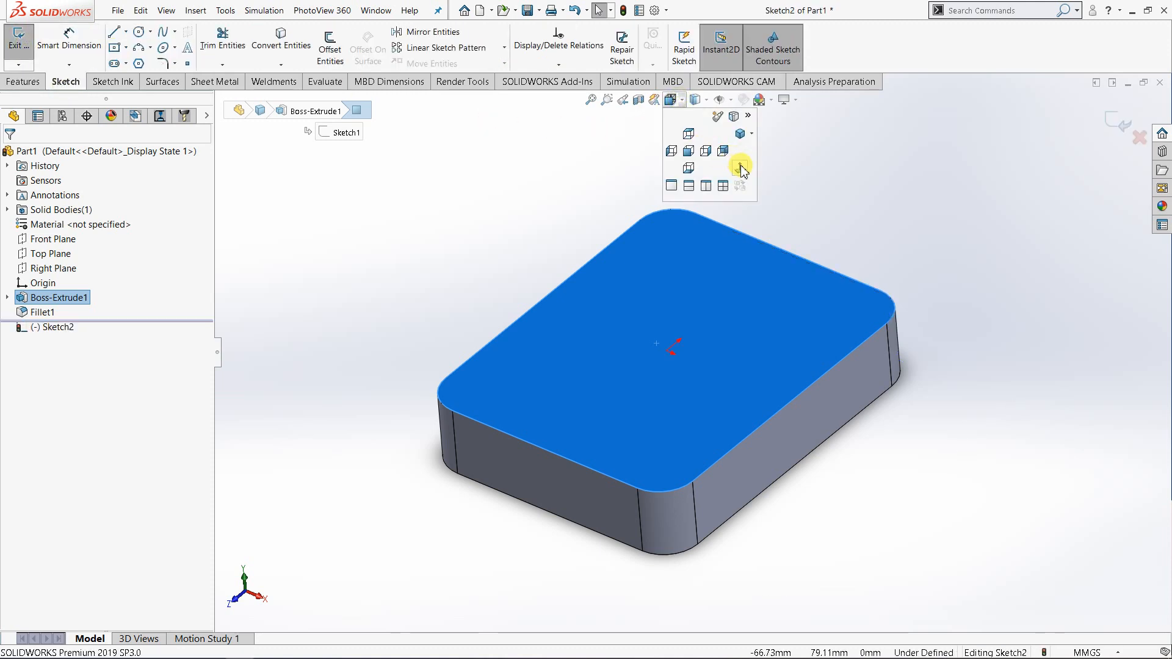
click(740, 168)
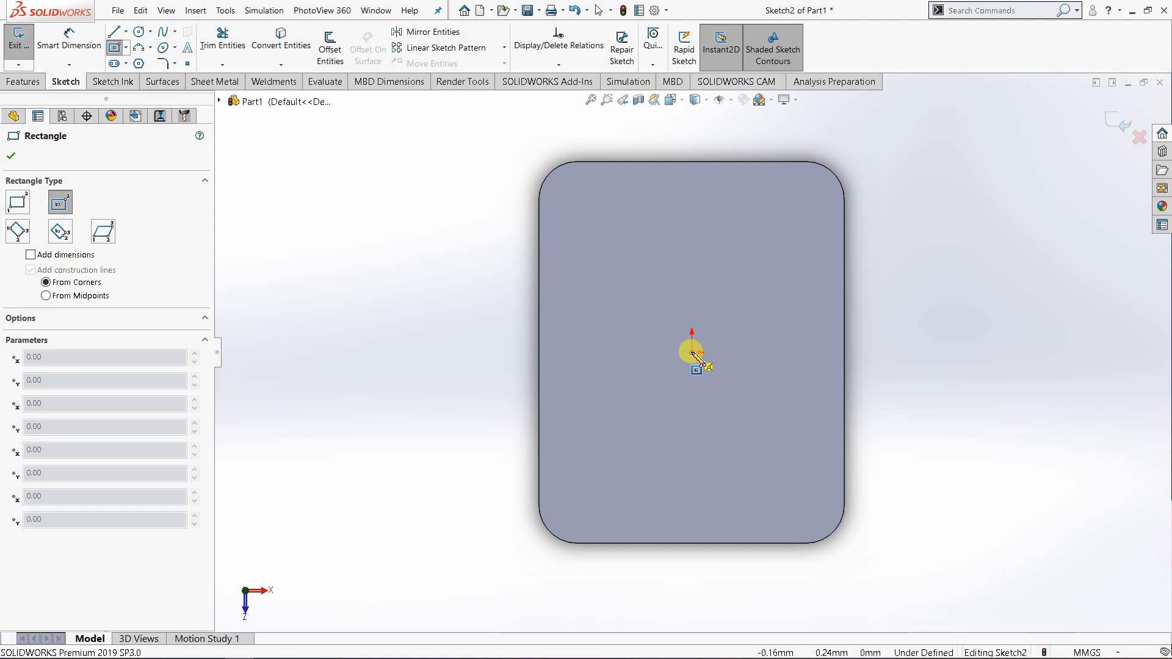
click(691, 353)
click(781, 239)
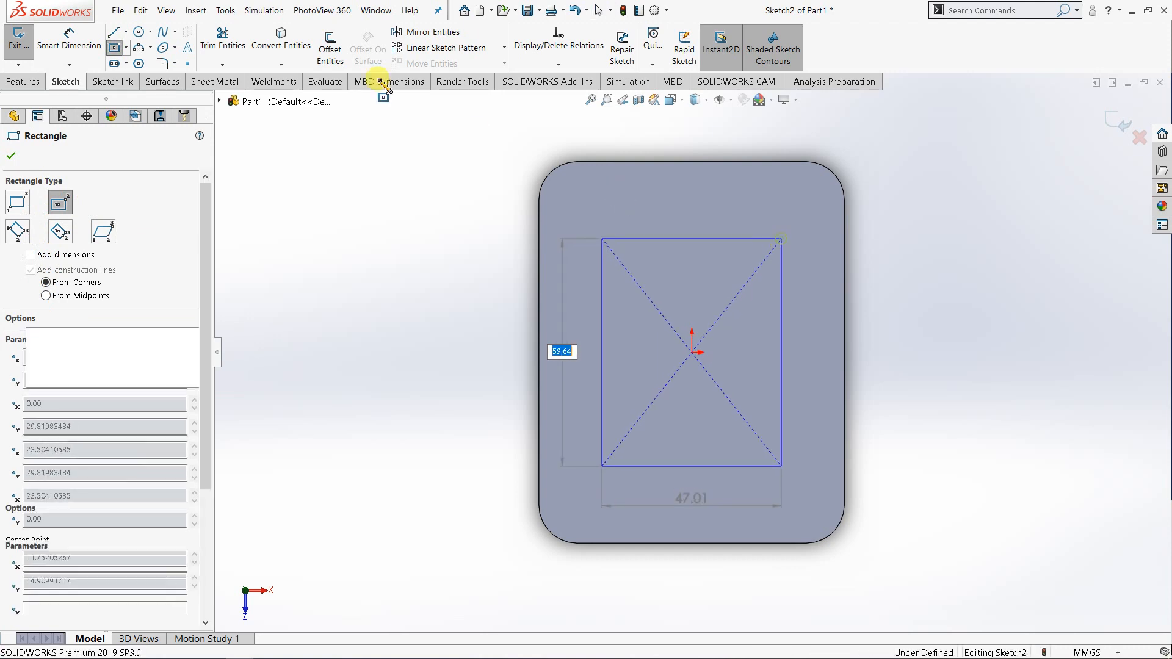
Dimension the gap between the rectangle's long side and the block's adjacent long edge to 15 mm.
click(93, 37)
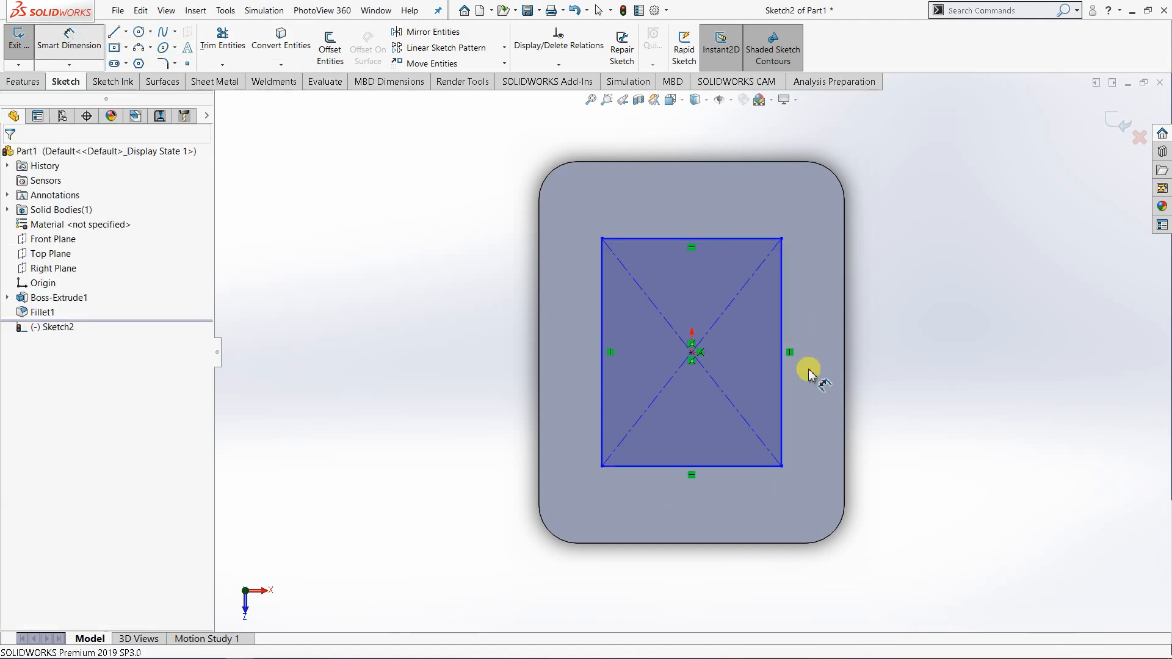
click(781, 380)
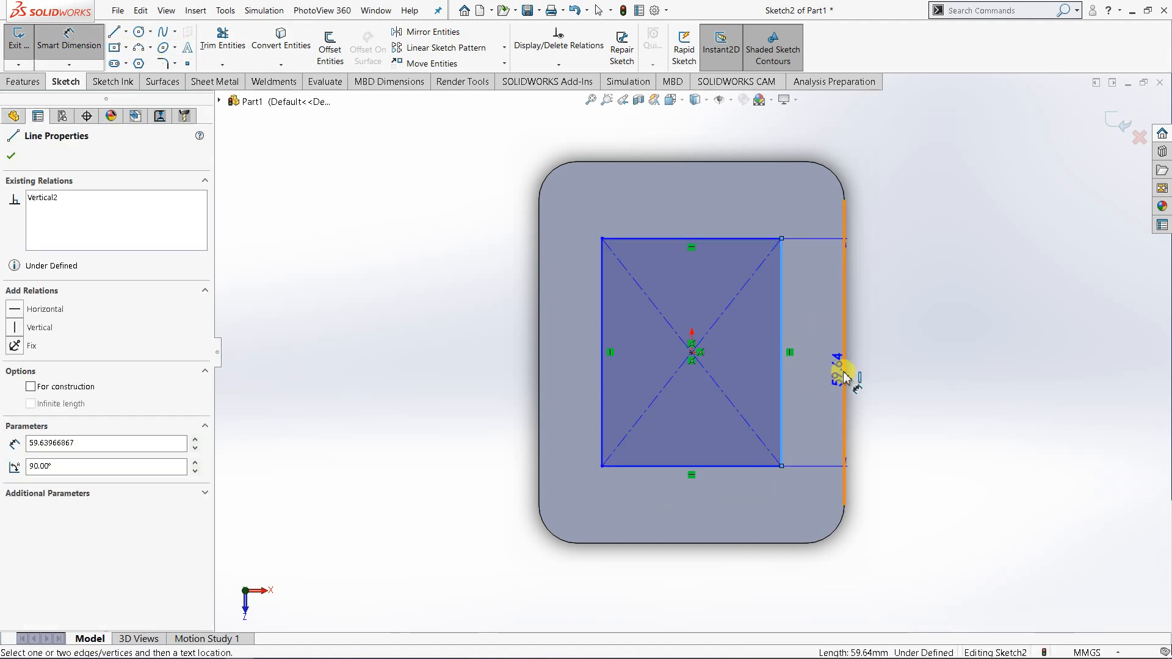
click(844, 379)
click(897, 362)
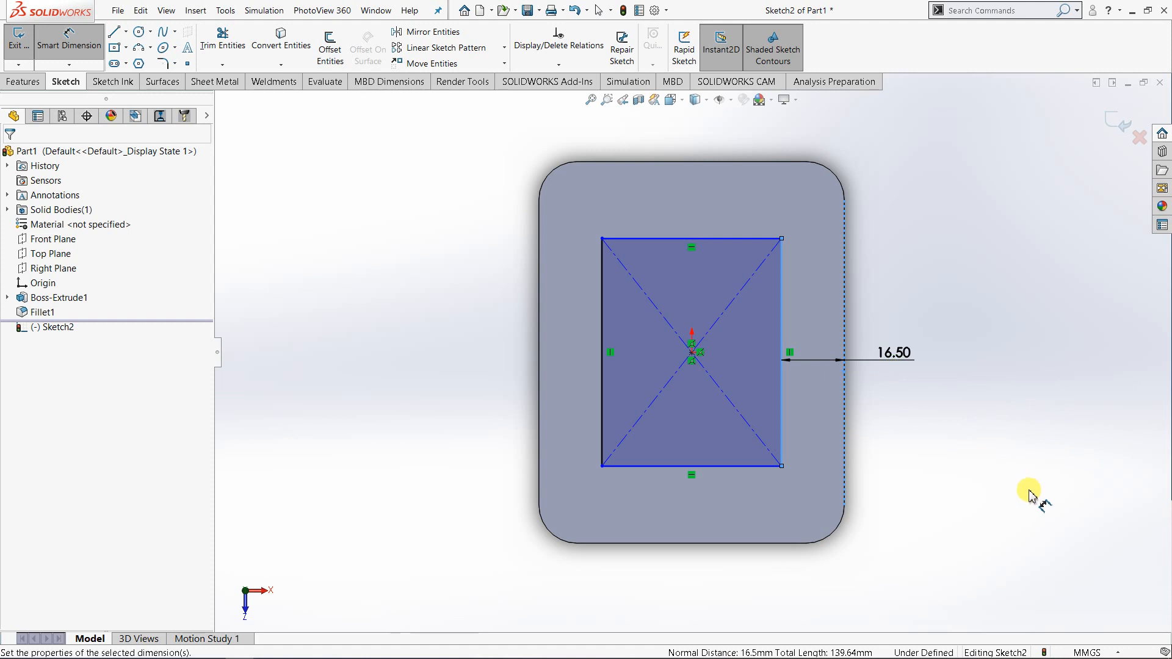
text(15)
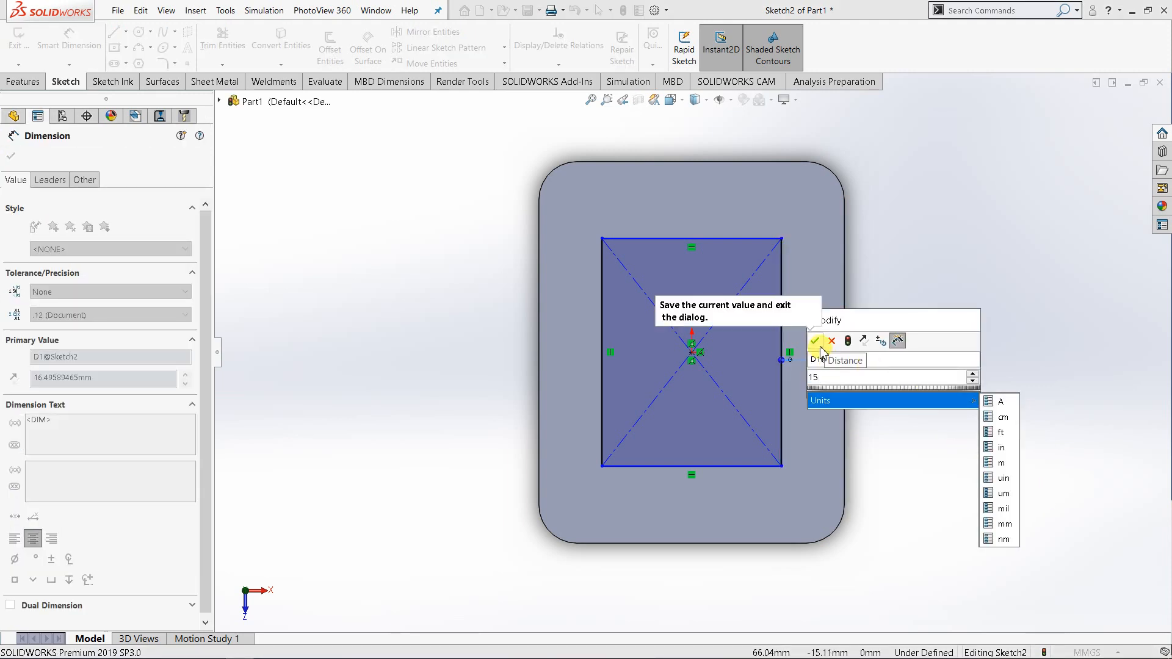
click(816, 342)
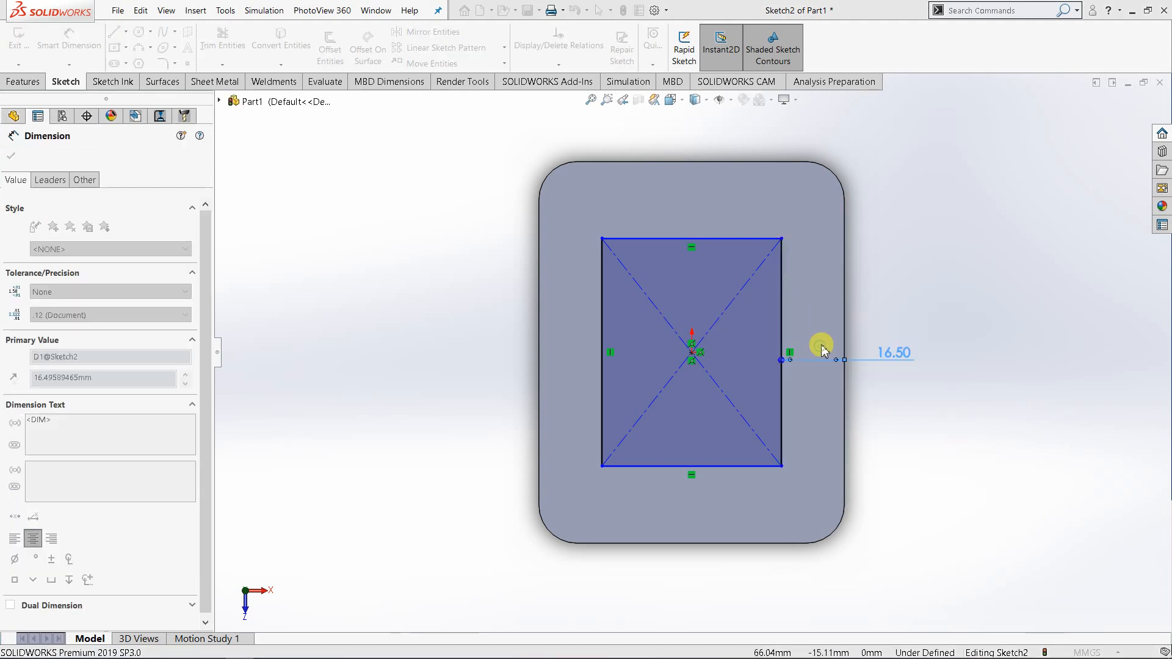
Dimension the gap between the rectangle's short side and the block's adjacent short edge to 15 mm, and tidy the dimension placement.
click(727, 239)
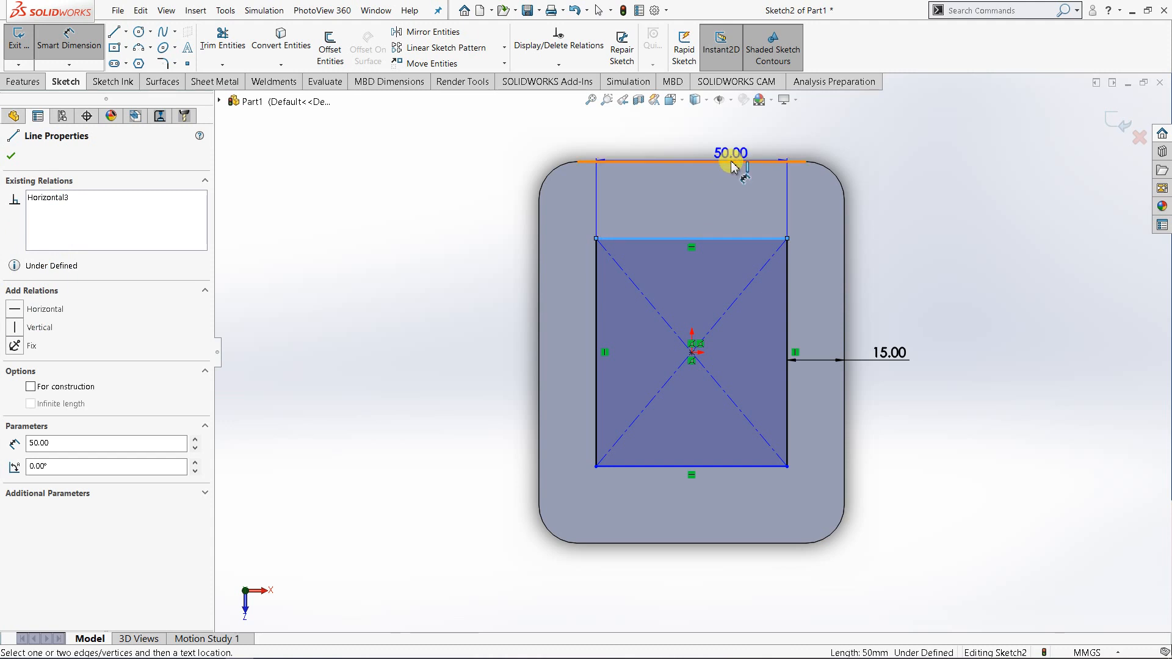
click(732, 162)
click(722, 130)
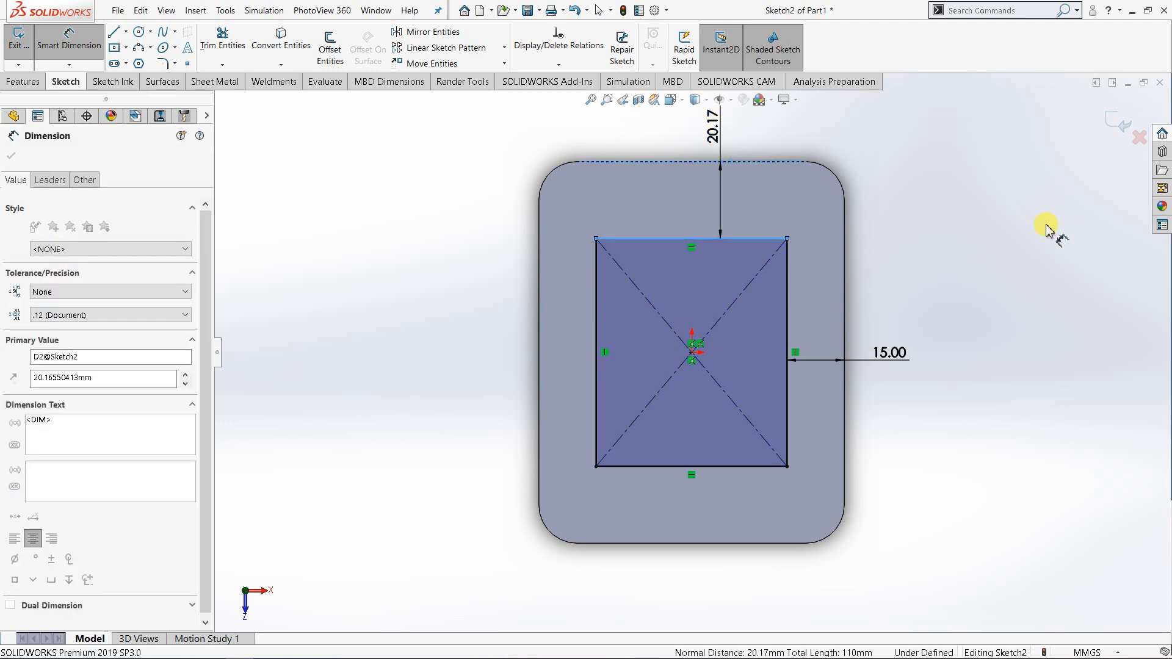
text(15)
click(637, 113)
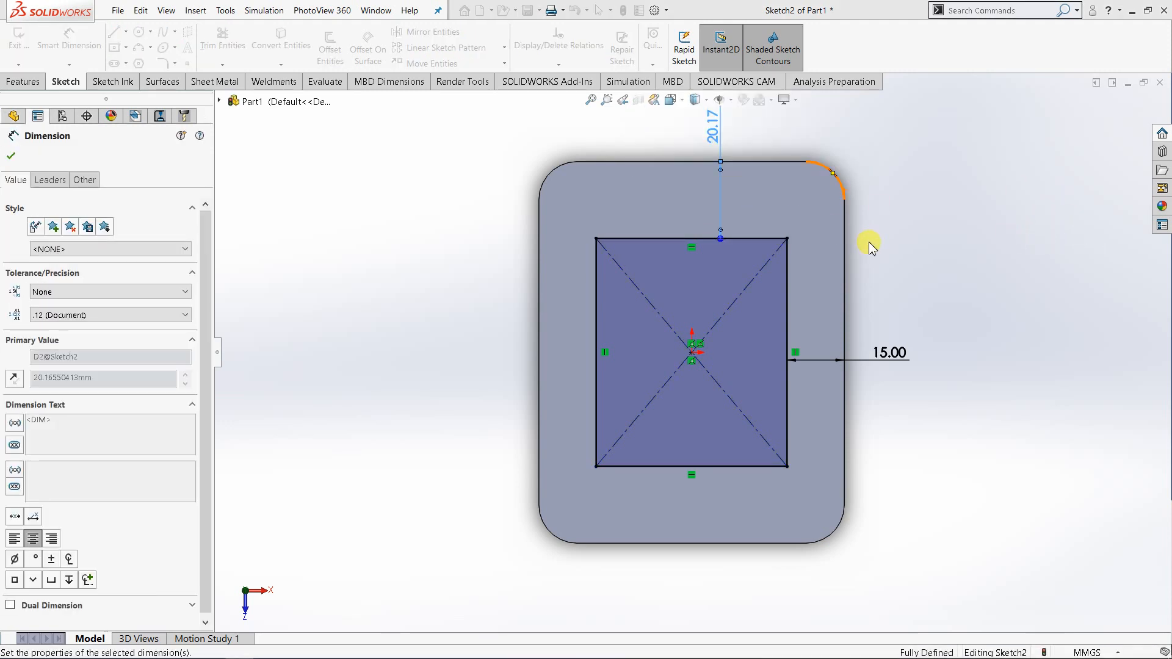
scroll(759, 301, down, 1)
scroll(690, 219, down, 1)
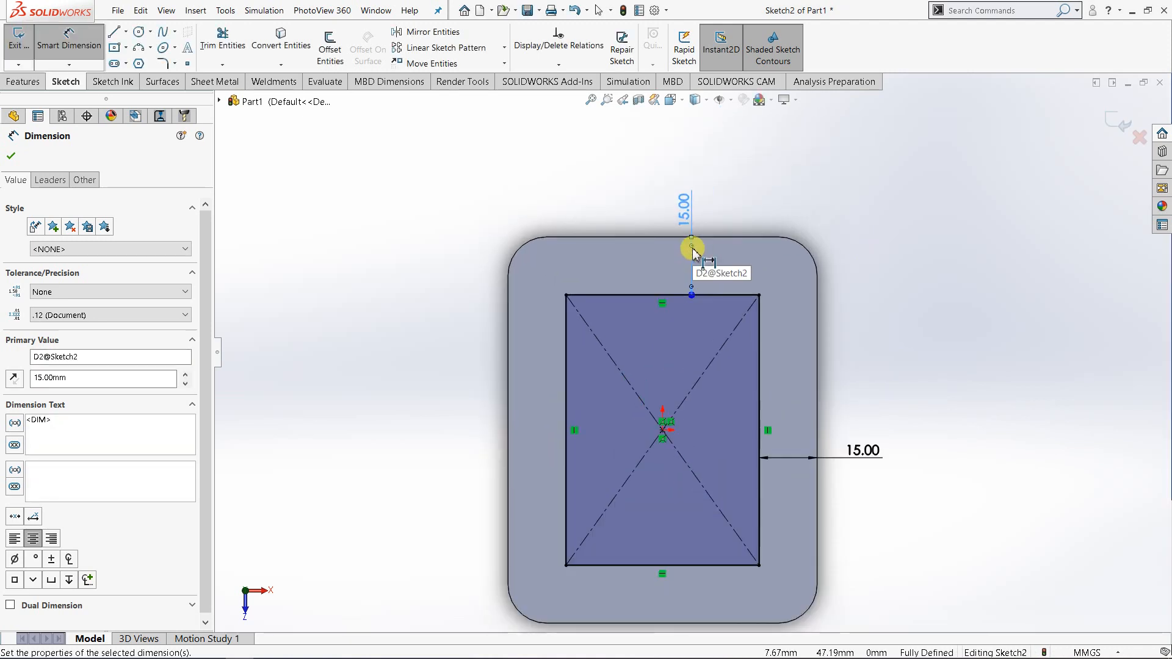
click(873, 455)
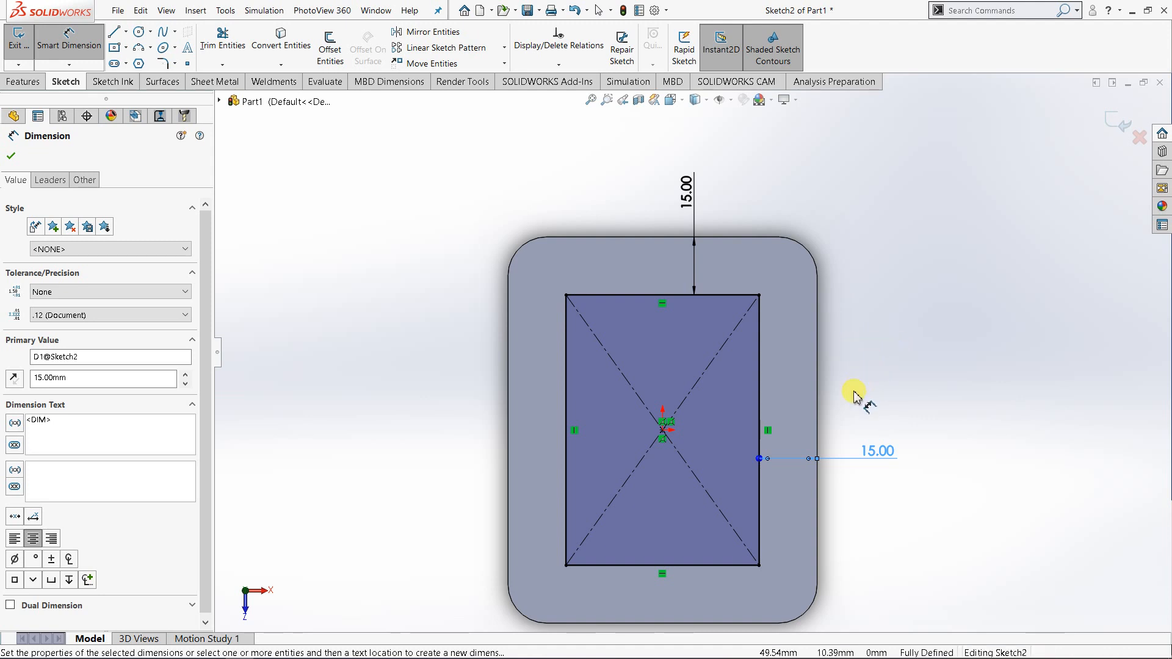
click(993, 426)
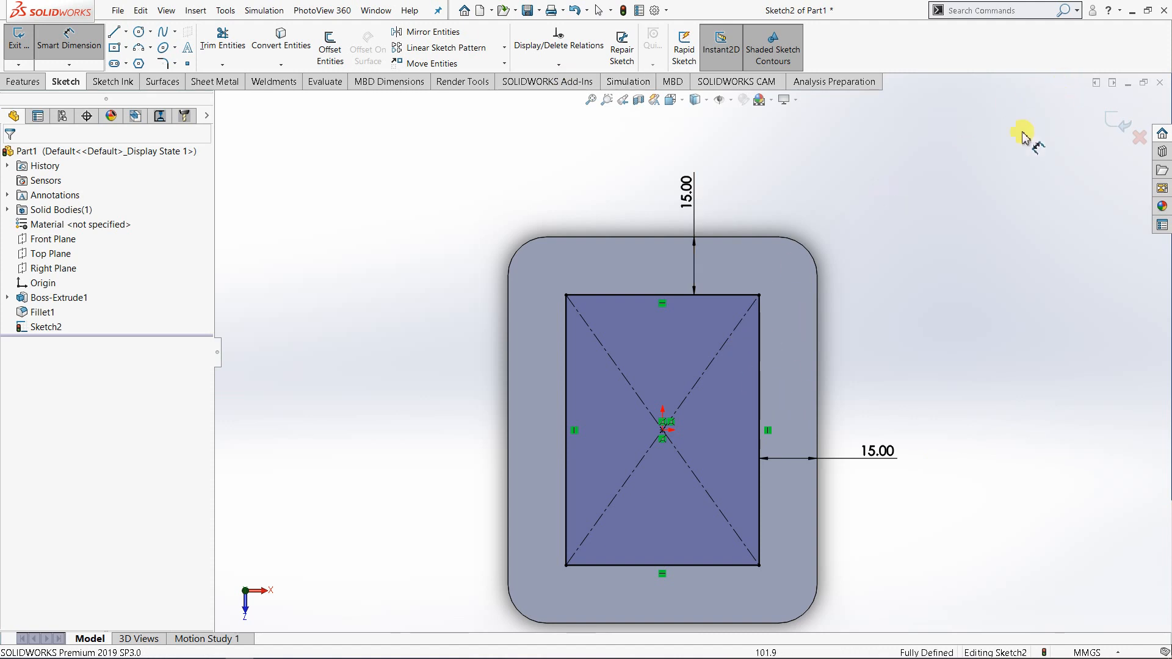
Cut the rectangle 10 mm deep into the block as a blind extruded cut from the sketch plane.
click(670, 100)
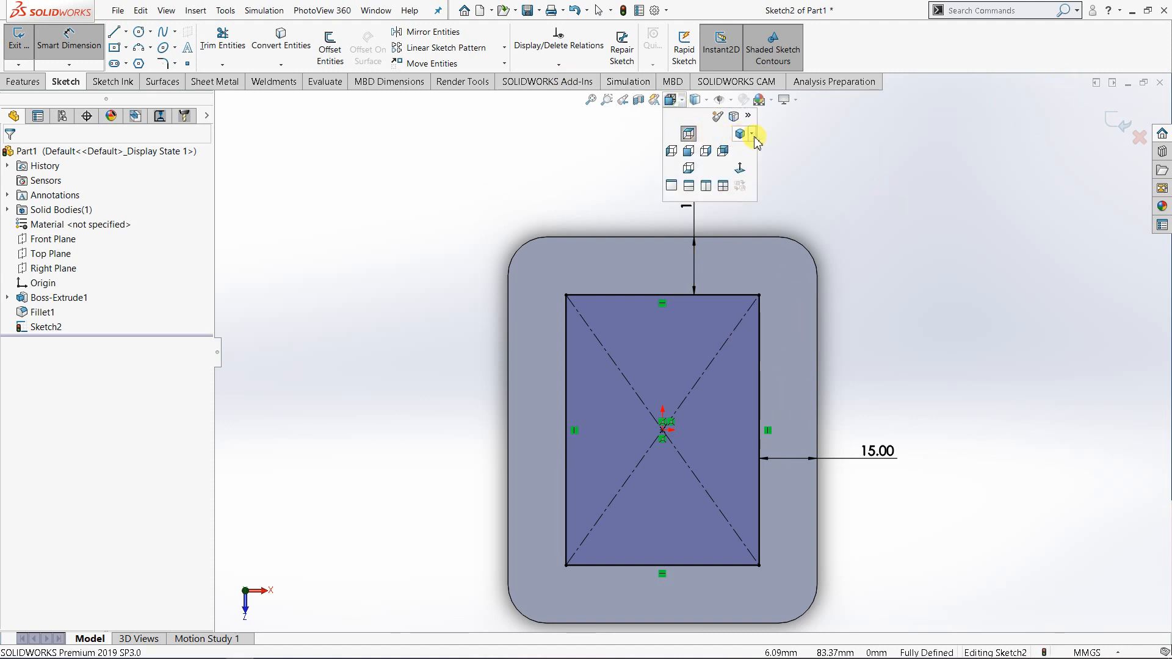
click(750, 134)
click(760, 145)
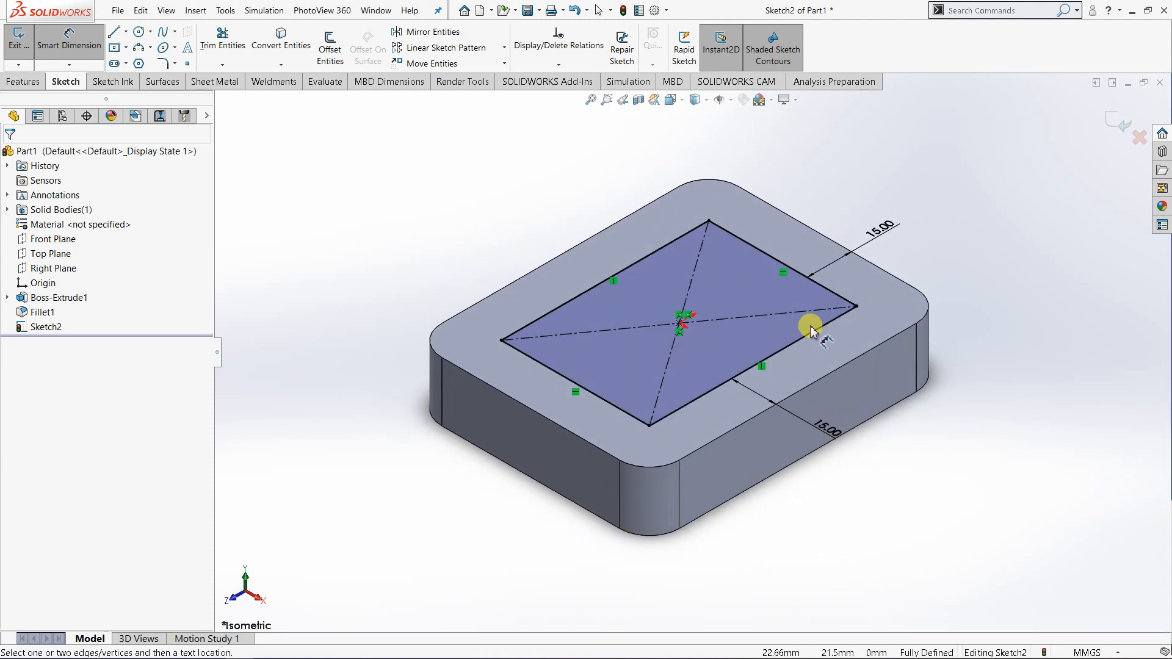
scroll(810, 330, up, 1)
scroll(805, 365, down, 2)
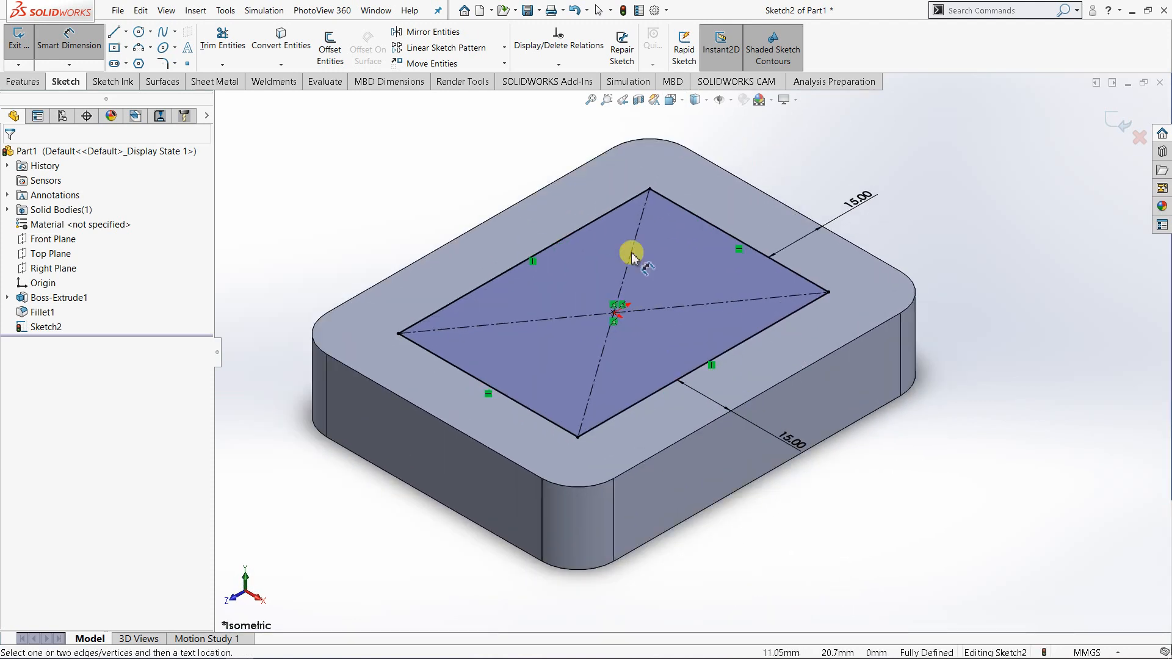
click(25, 83)
click(209, 49)
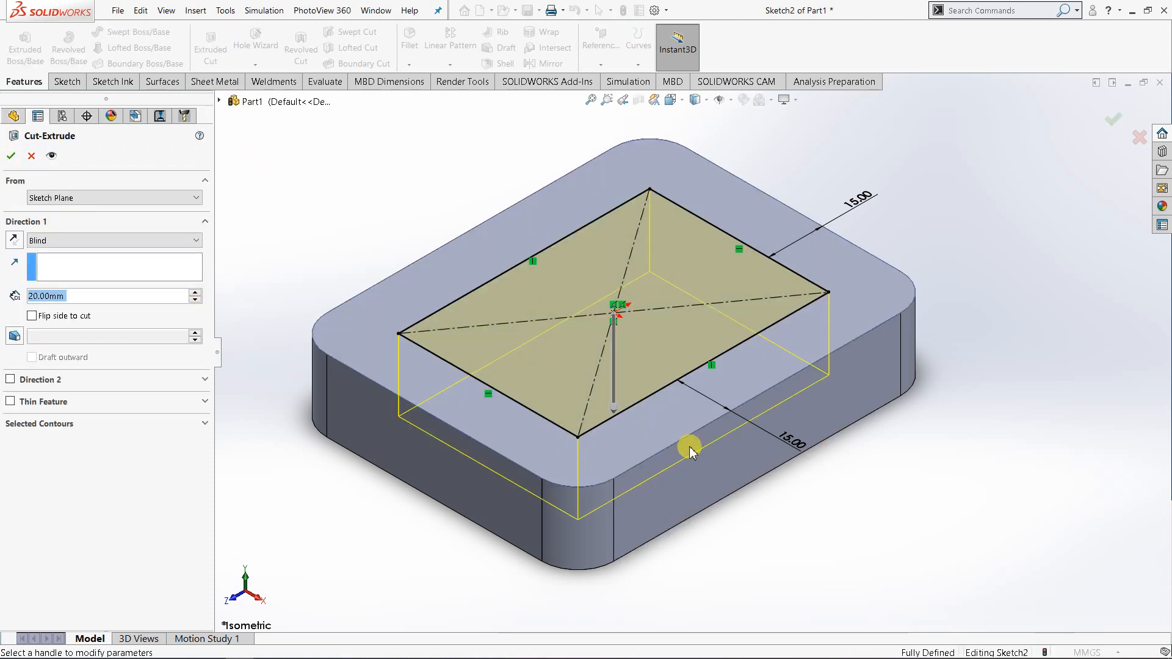
mouse_move(688, 447)
middle_down()
mouse_move(695, 410)
mouse_move(680, 435)
middle_up()
scroll(517, 439, up, 1)
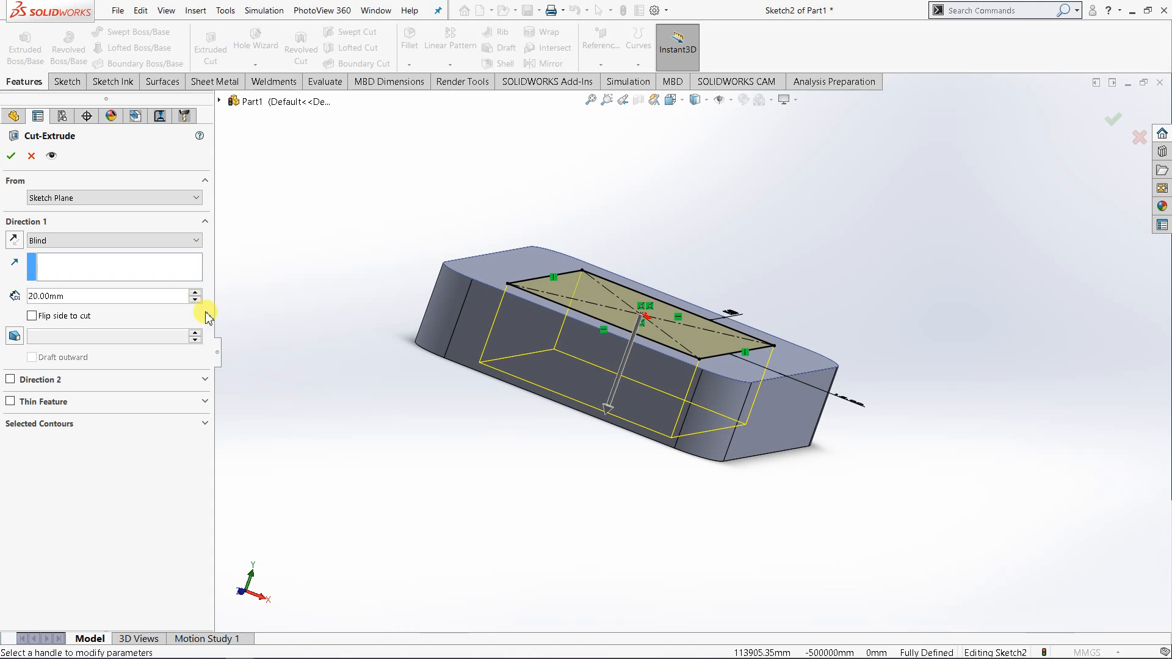
click(195, 300)
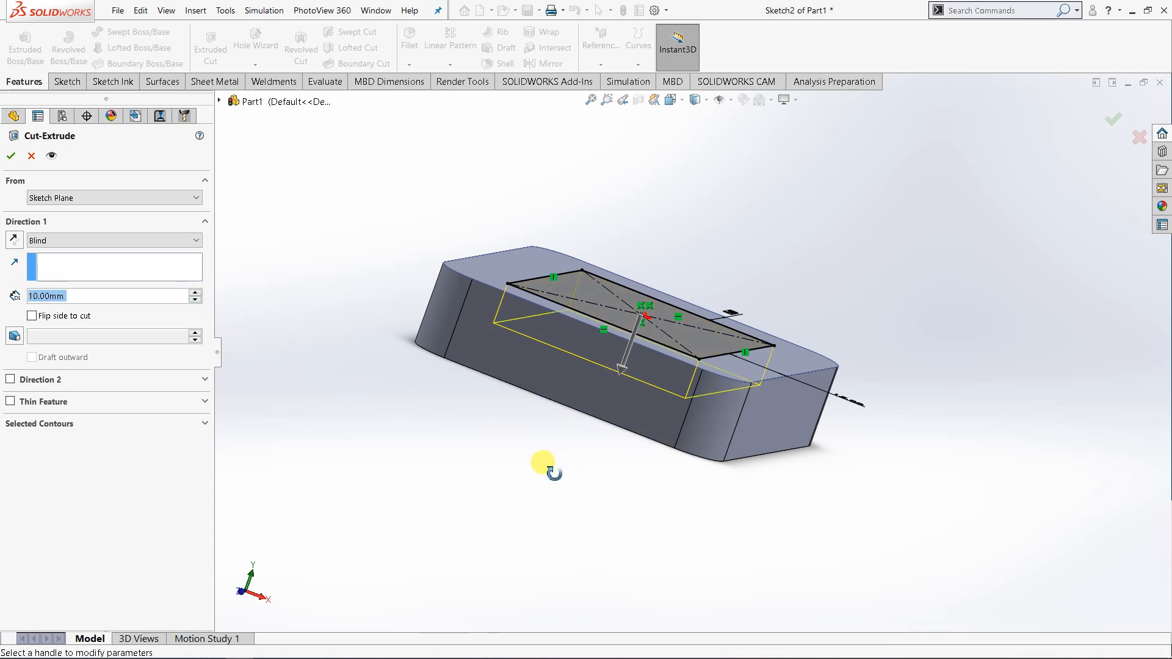
mouse_move(537, 466)
middle_down()
mouse_move(539, 479)
mouse_move(548, 447)
mouse_move(541, 470)
middle_up()
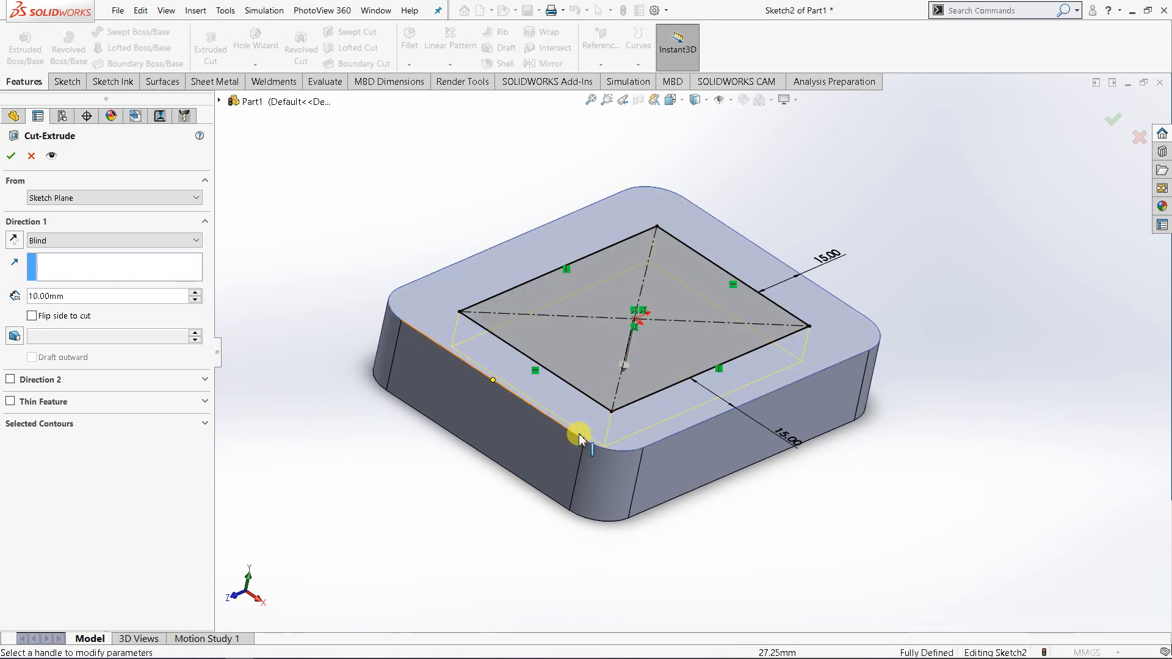
click(10, 156)
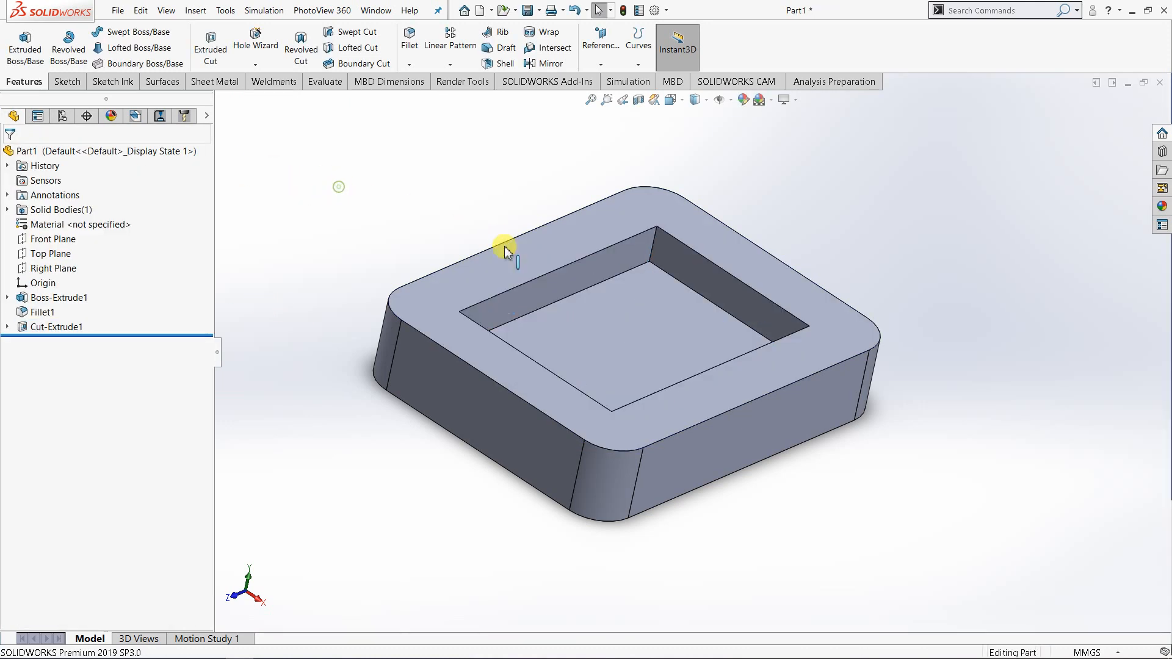
Fillet the four vertical inner corner edges of the rectangular pocket with a symmetric 10 mm radius.
click(407, 46)
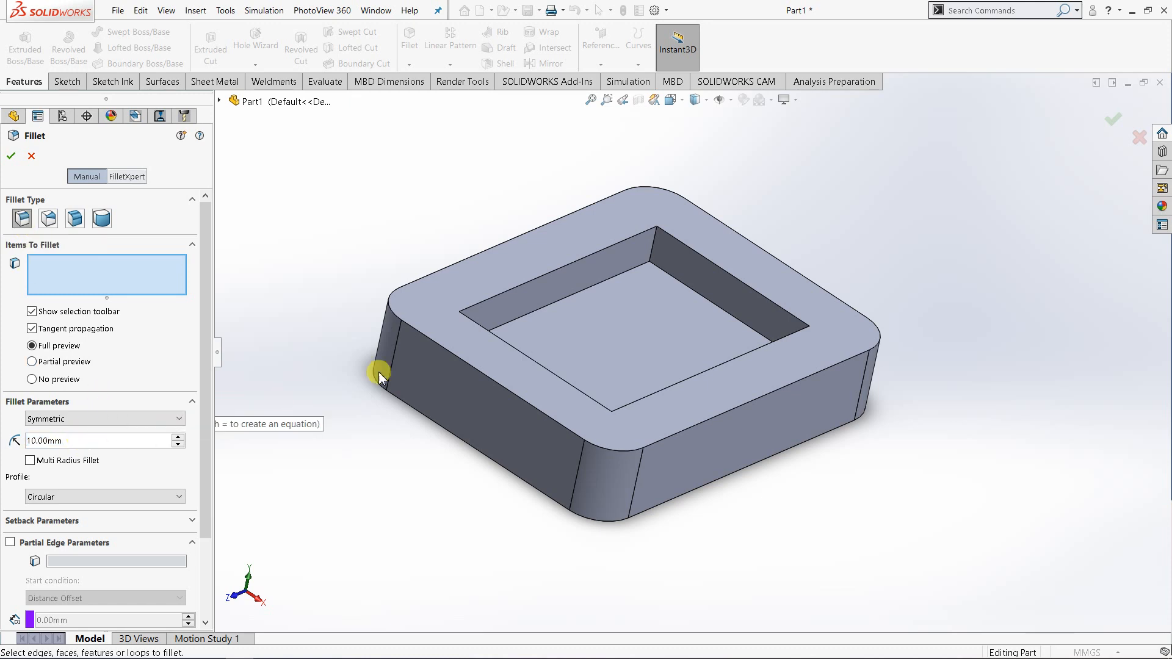
scroll(664, 253, down, 3)
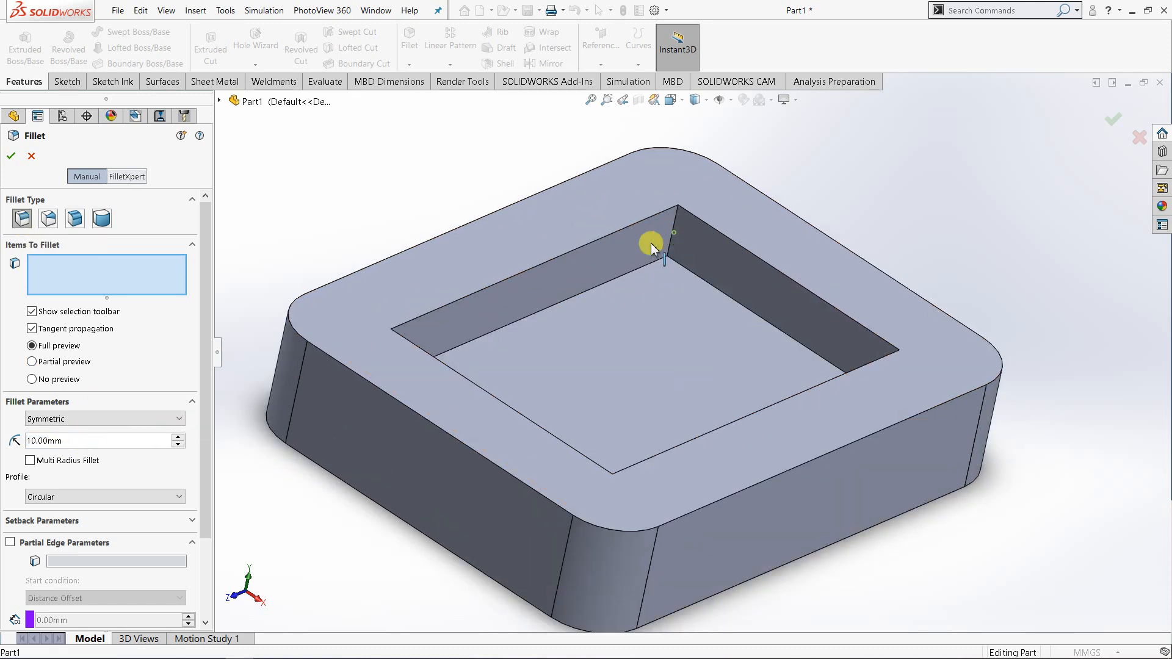
click(651, 245)
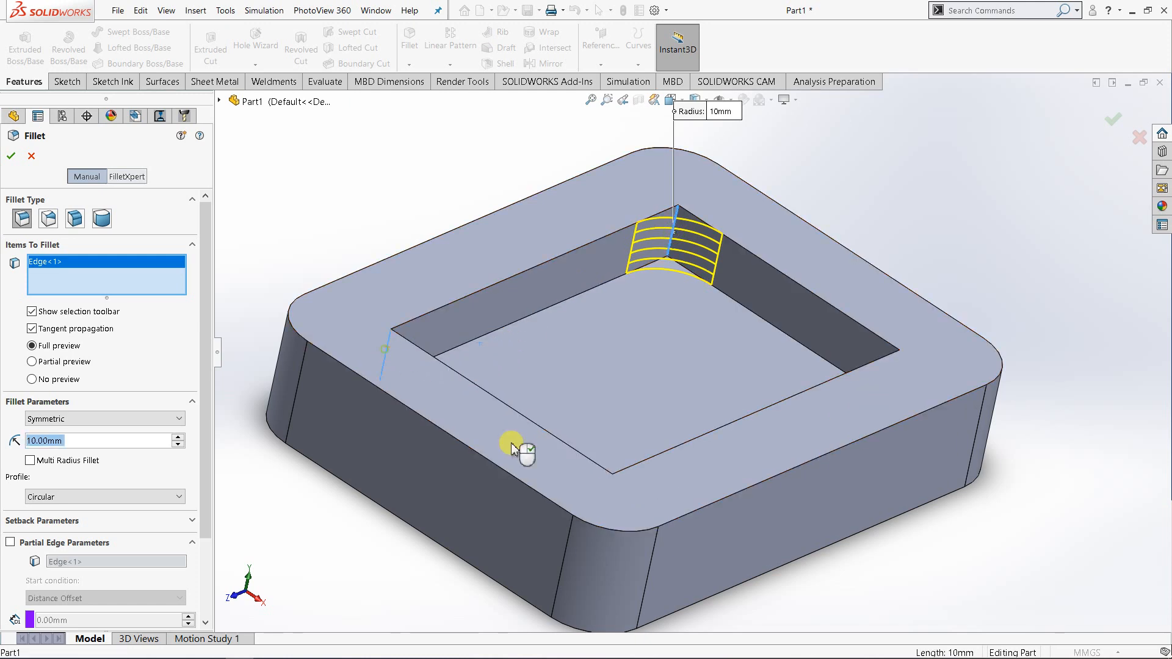
click(608, 503)
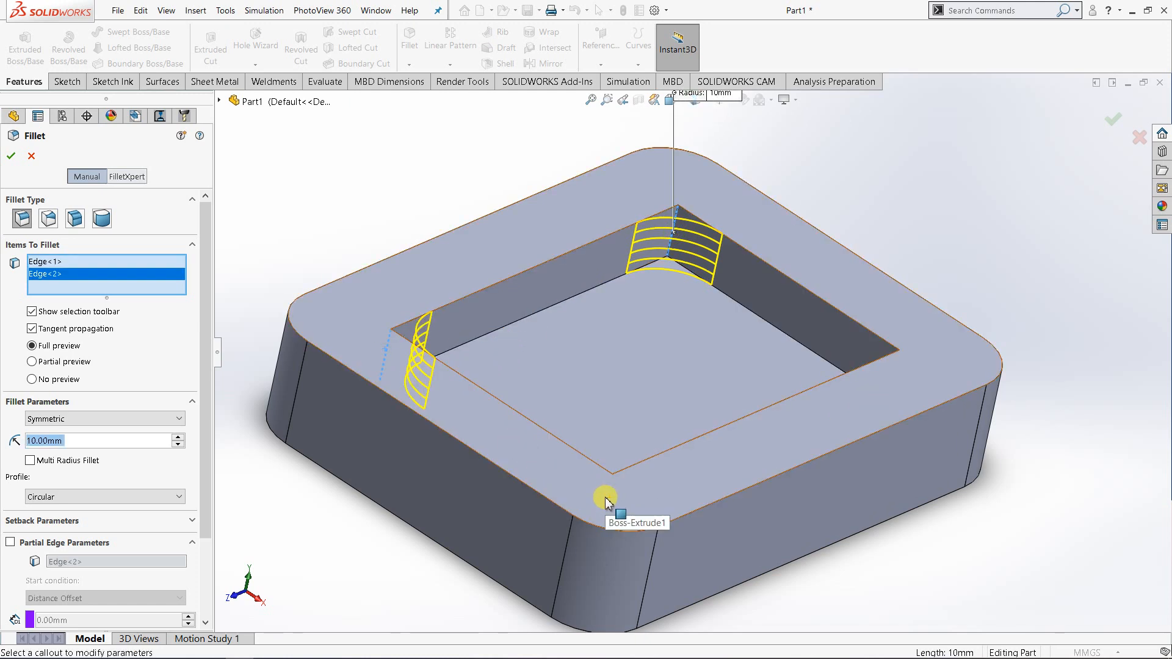
click(609, 489)
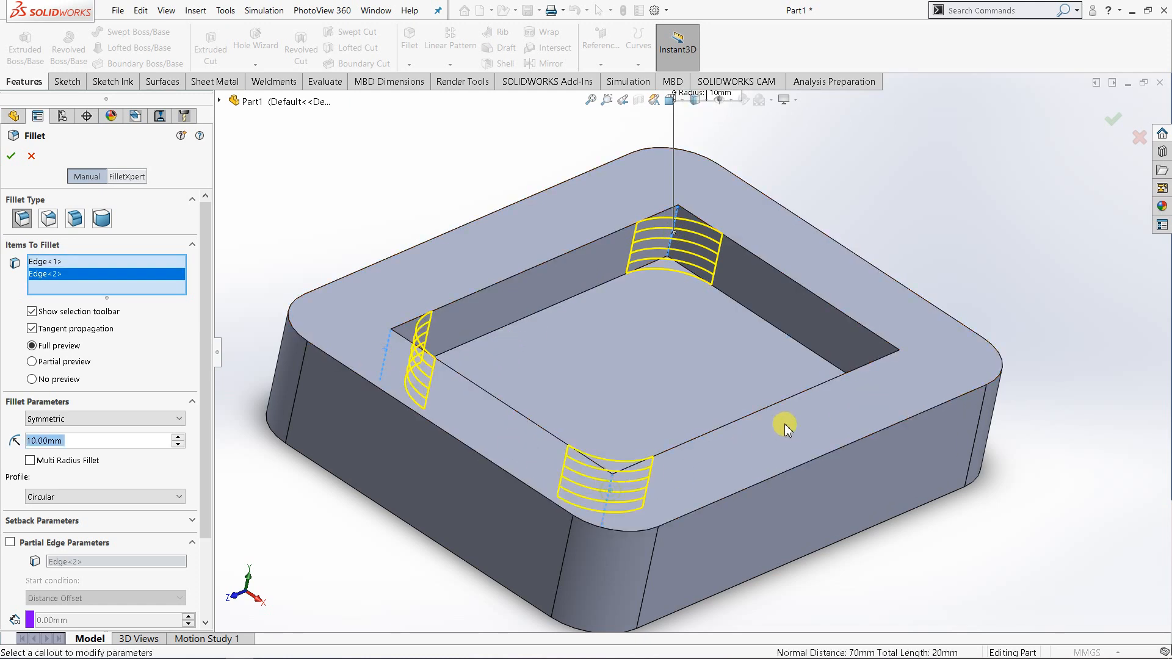
click(896, 369)
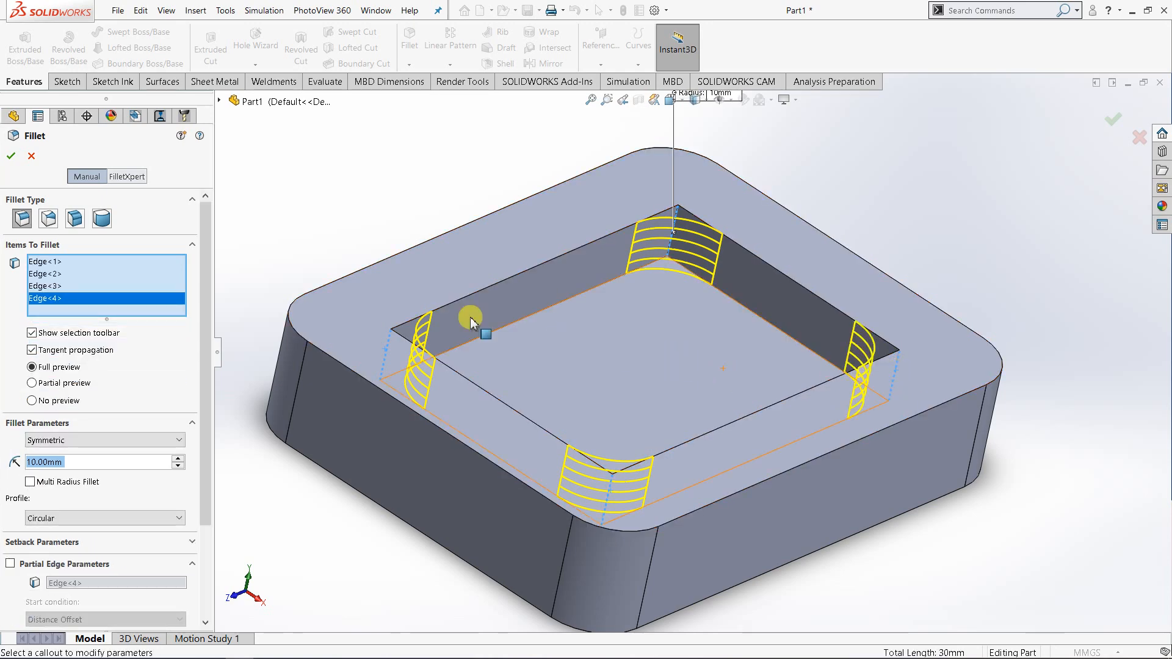
middle_drag(342, 301, 506, 400)
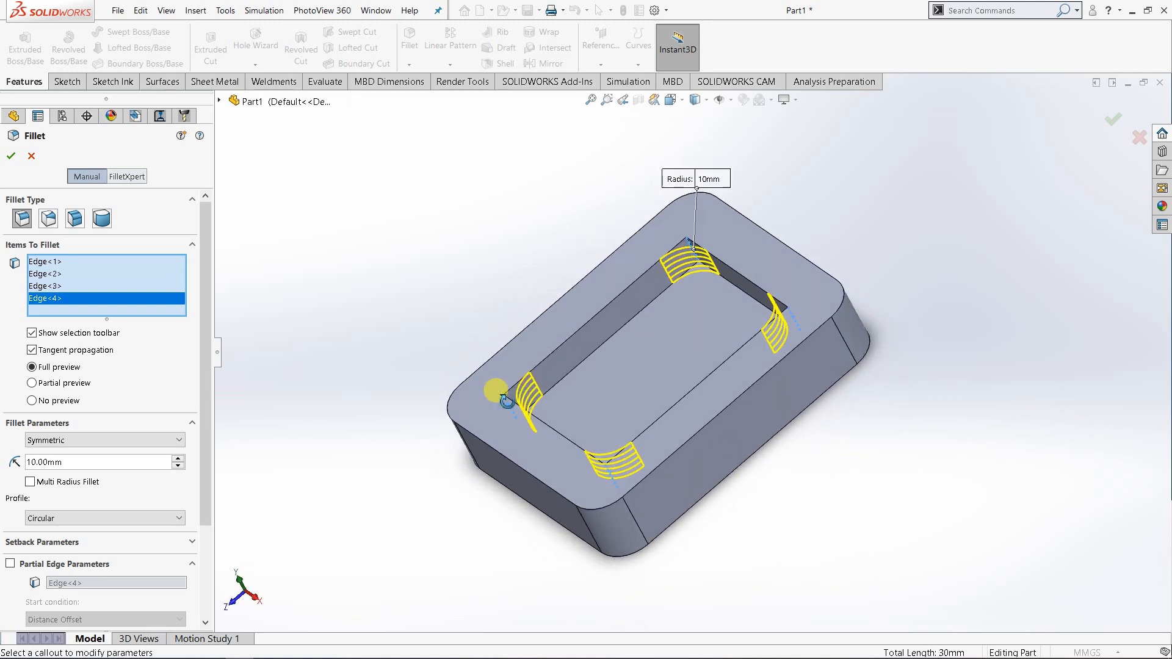
scroll(617, 344, down, 2)
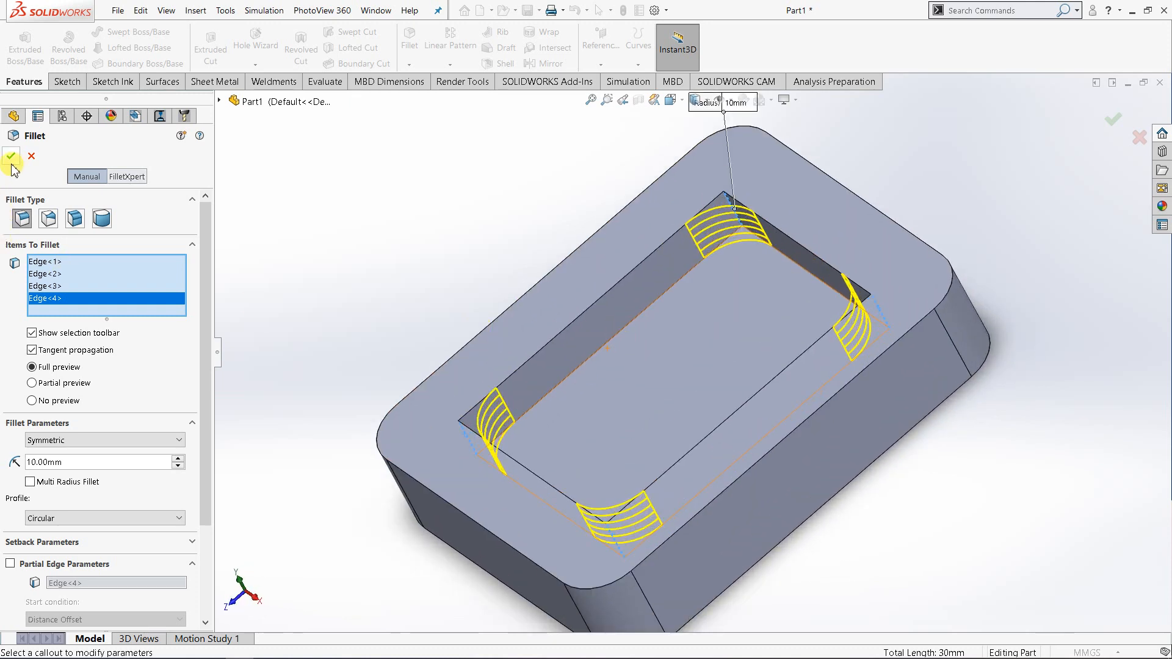
click(670, 100)
click(752, 135)
click(793, 151)
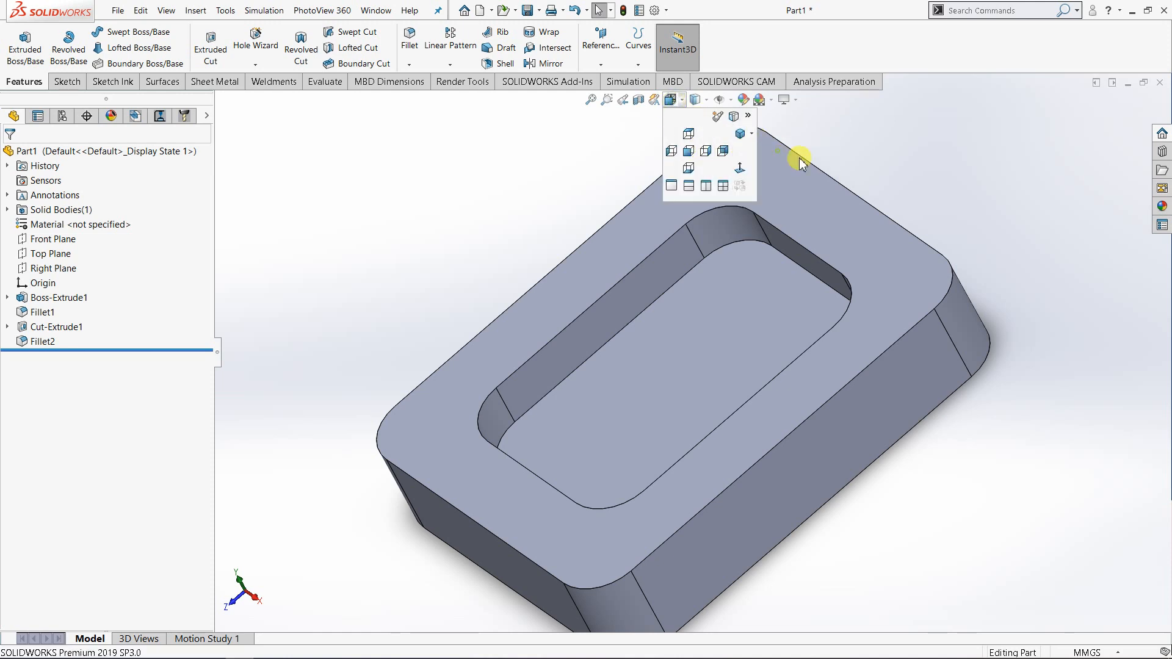
scroll(685, 313, up, 2)
scroll(683, 313, down, 1)
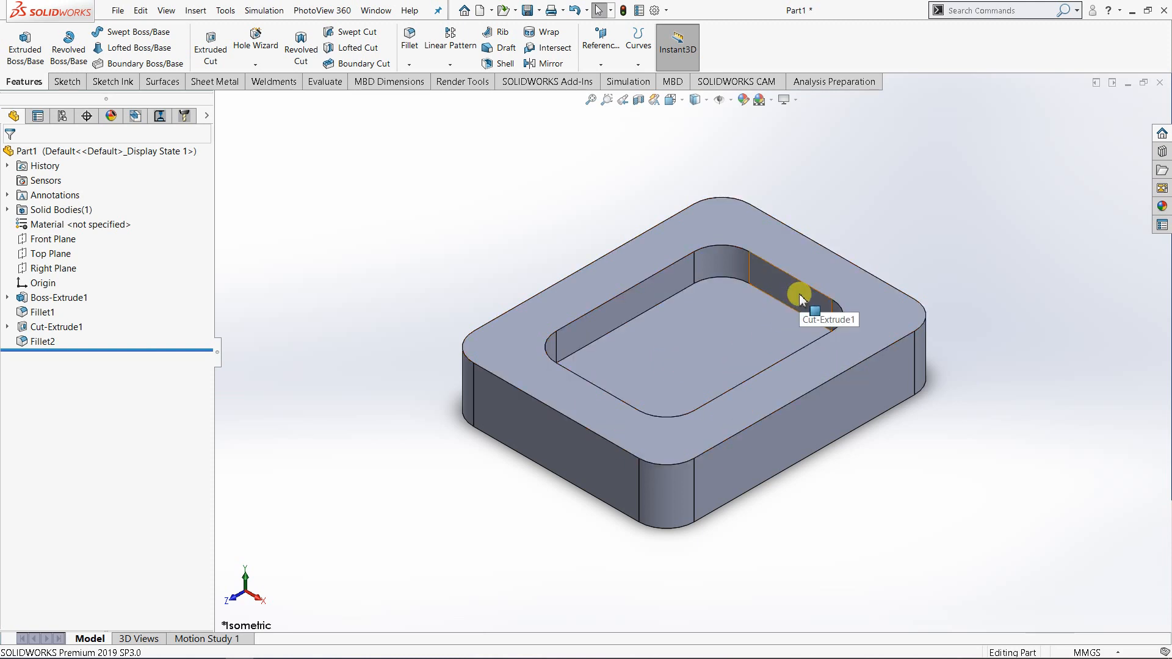
Start saving the part under a new name and browse to the CAM TUTORIAL folder on drive D.
scroll(787, 297, down, 2)
scroll(671, 335, up, 1)
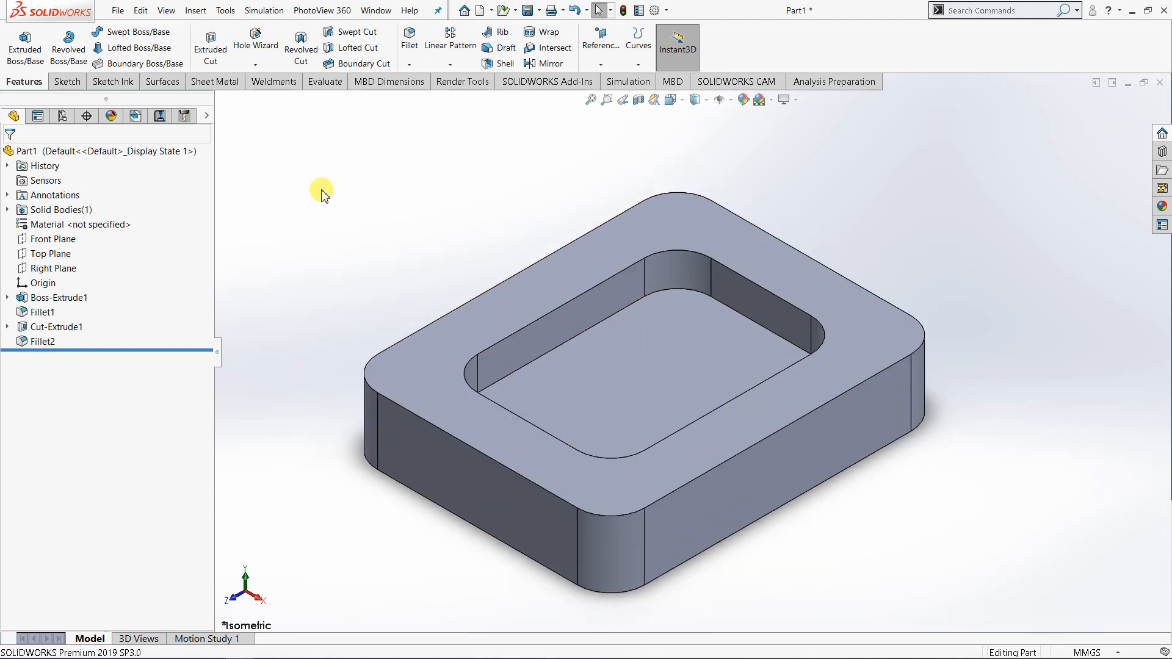
click(116, 11)
click(160, 151)
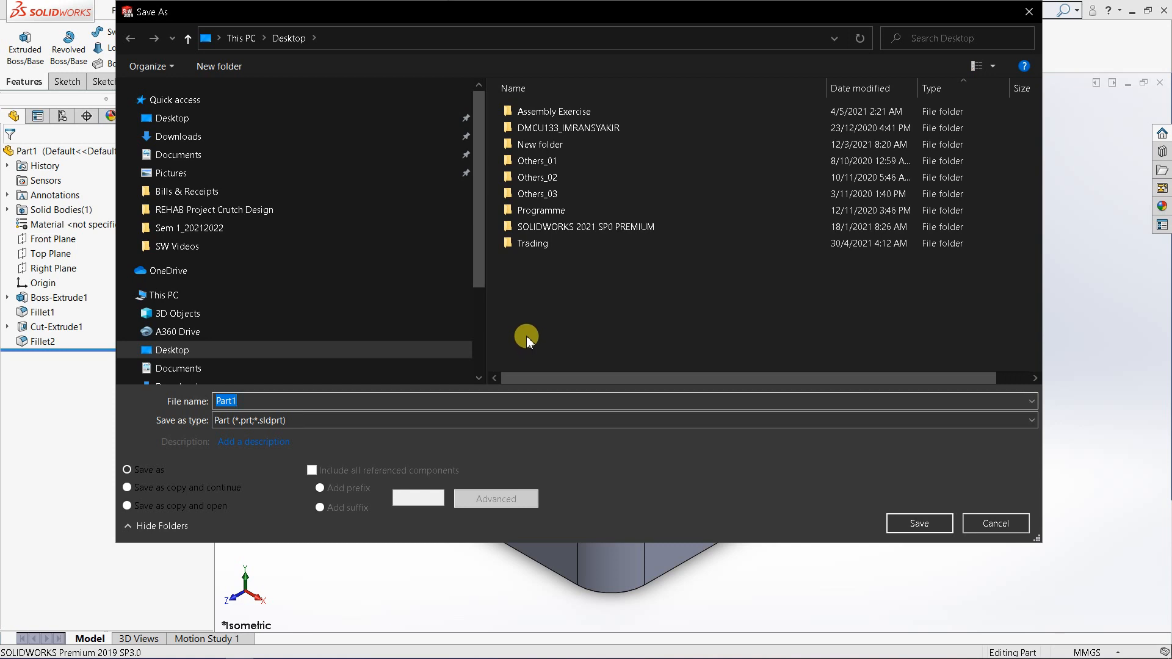
scroll(260, 286, down, 1)
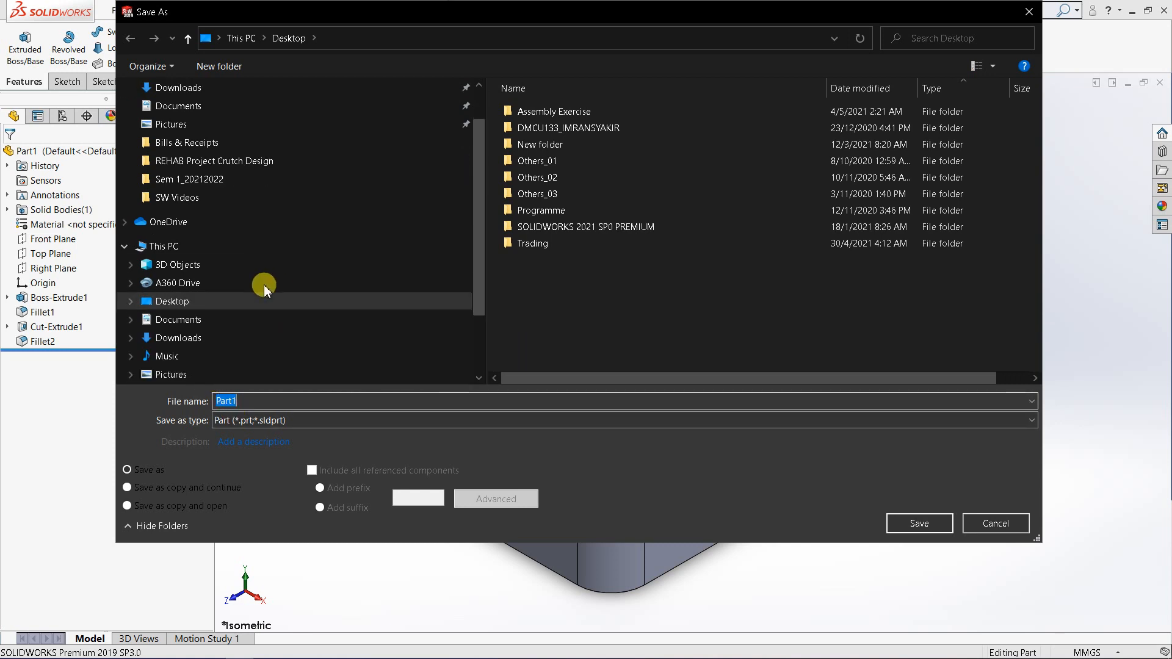
scroll(196, 365, down, 3)
click(193, 374)
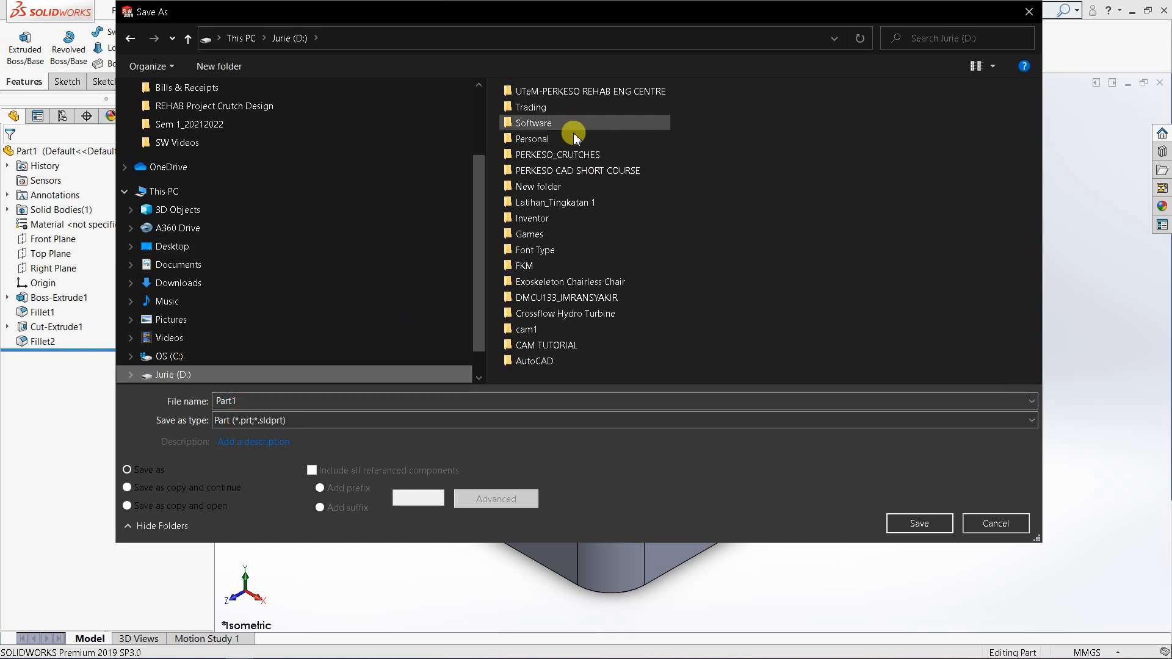
double_click(537, 266)
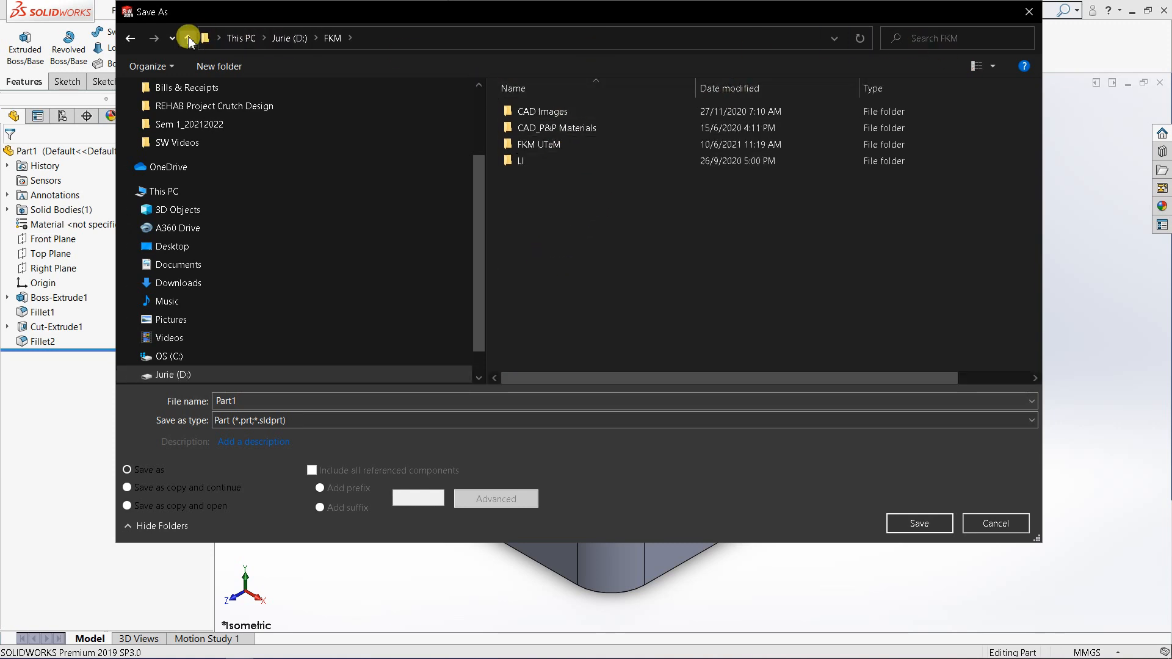
click(189, 40)
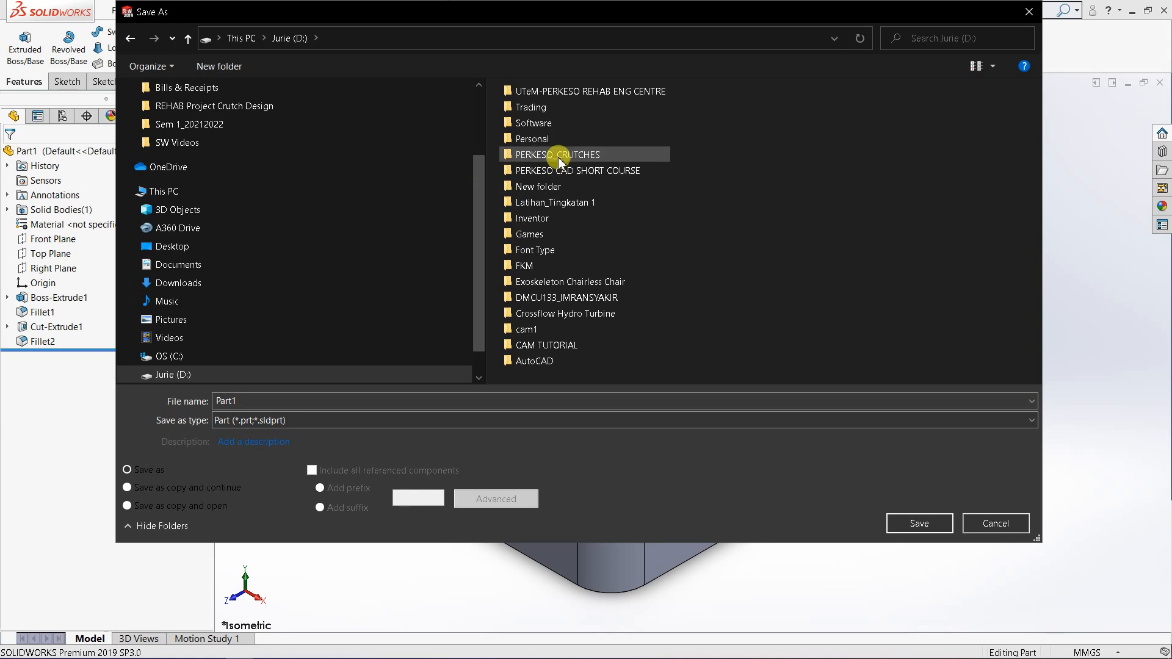
click(557, 349)
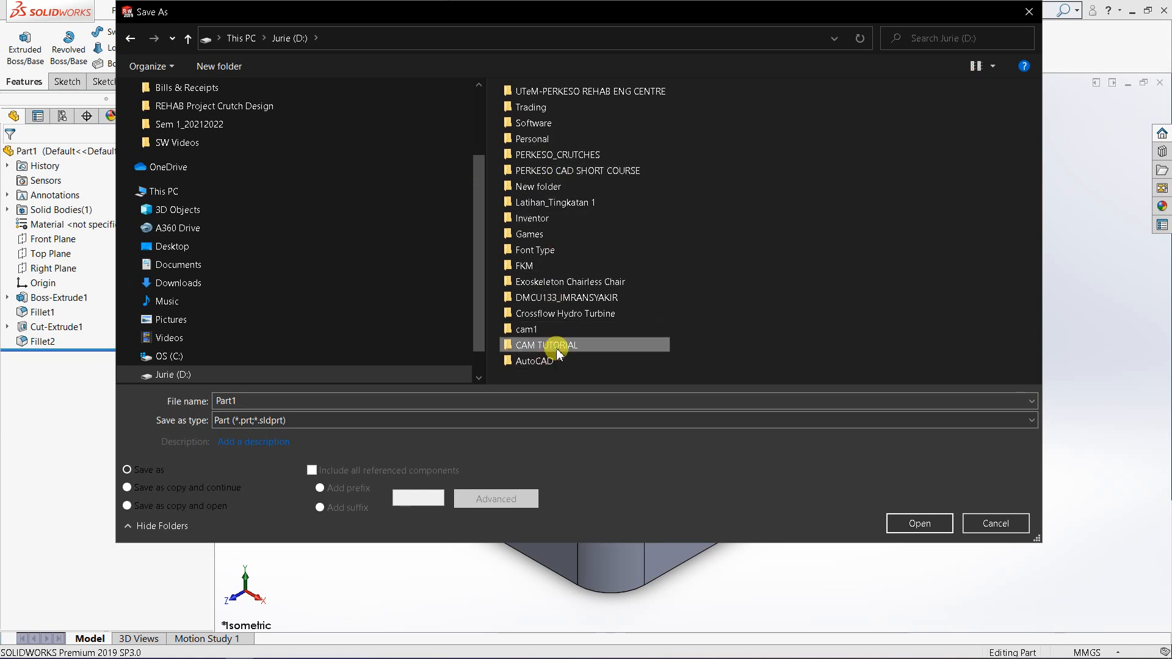
double_click(557, 351)
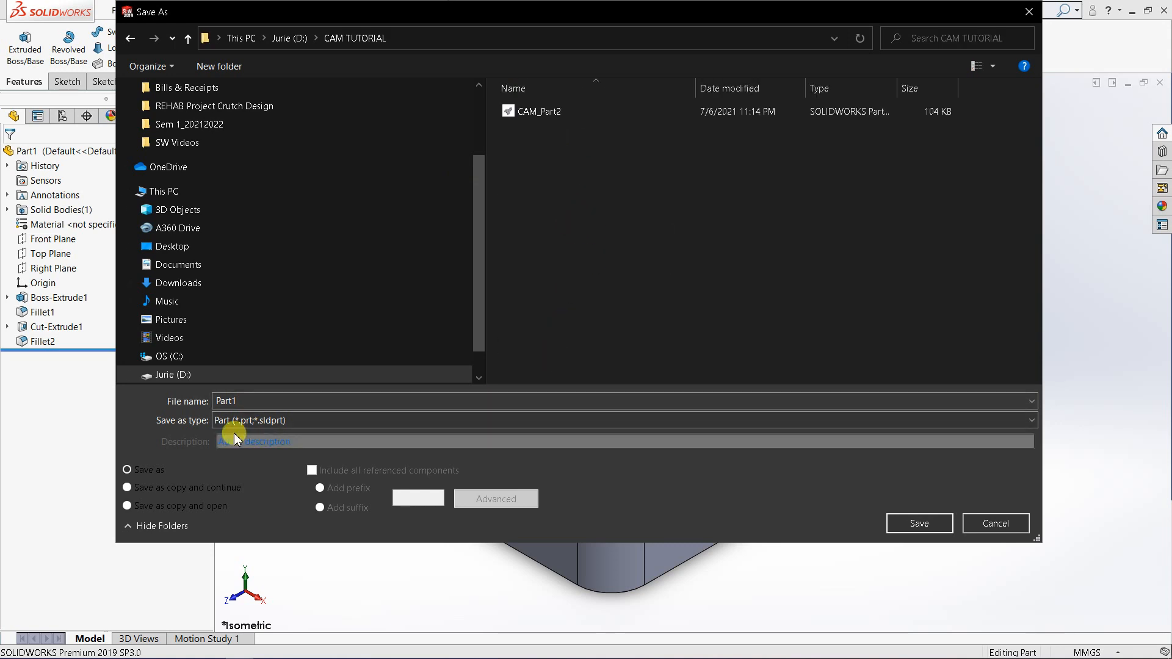
Name the part file CAM_Part1 and save it in the CAM TUTORIAL folder.
double_click(250, 400)
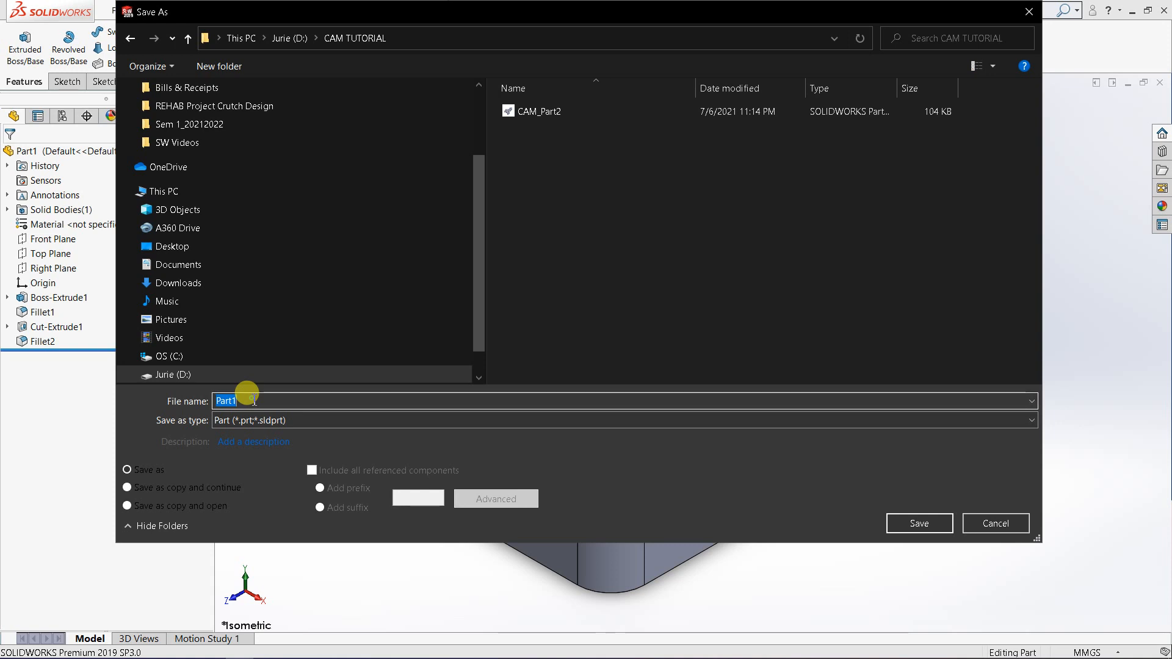
click(217, 401)
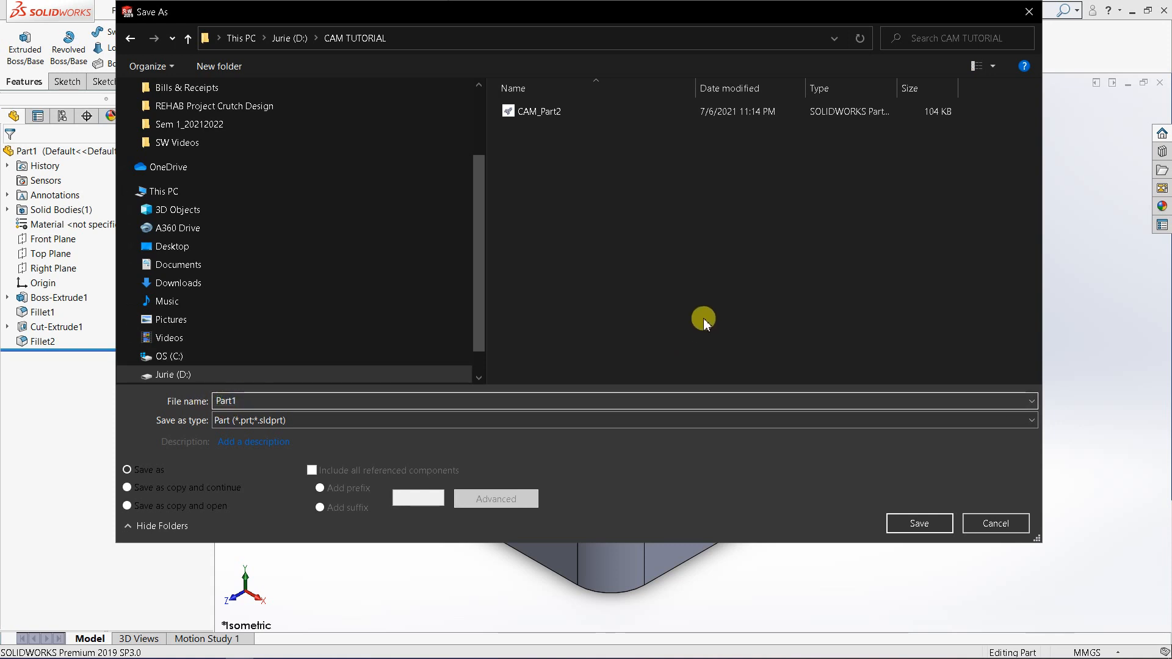
text(CAM_)
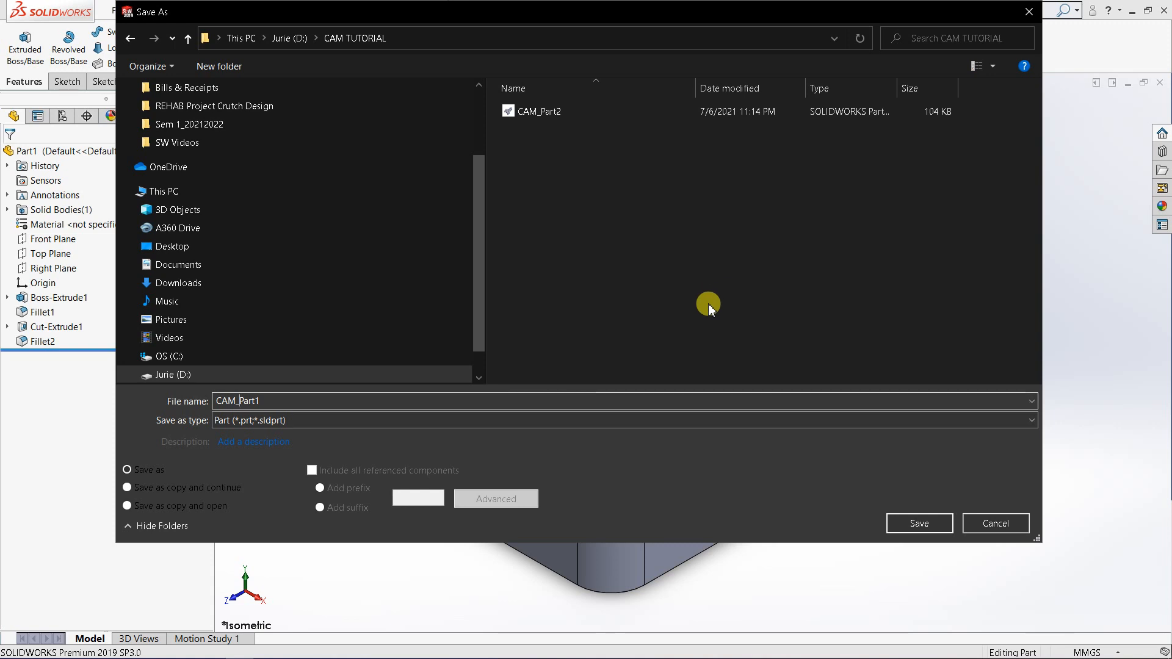
click(287, 439)
click(287, 398)
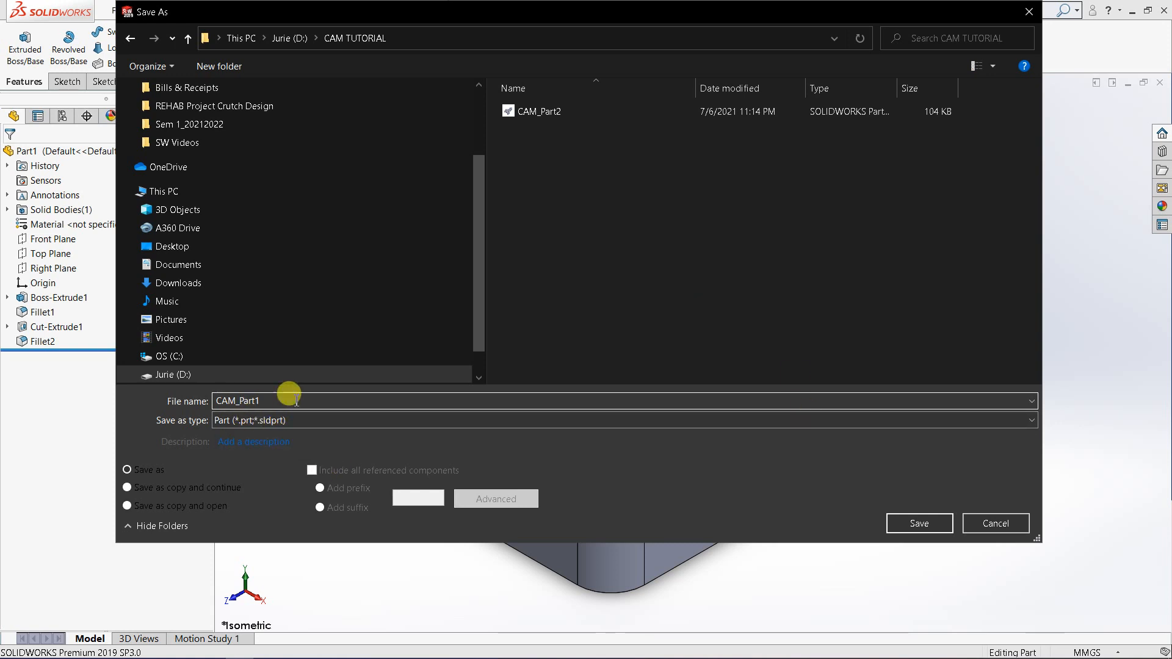
drag(267, 401, 178, 396)
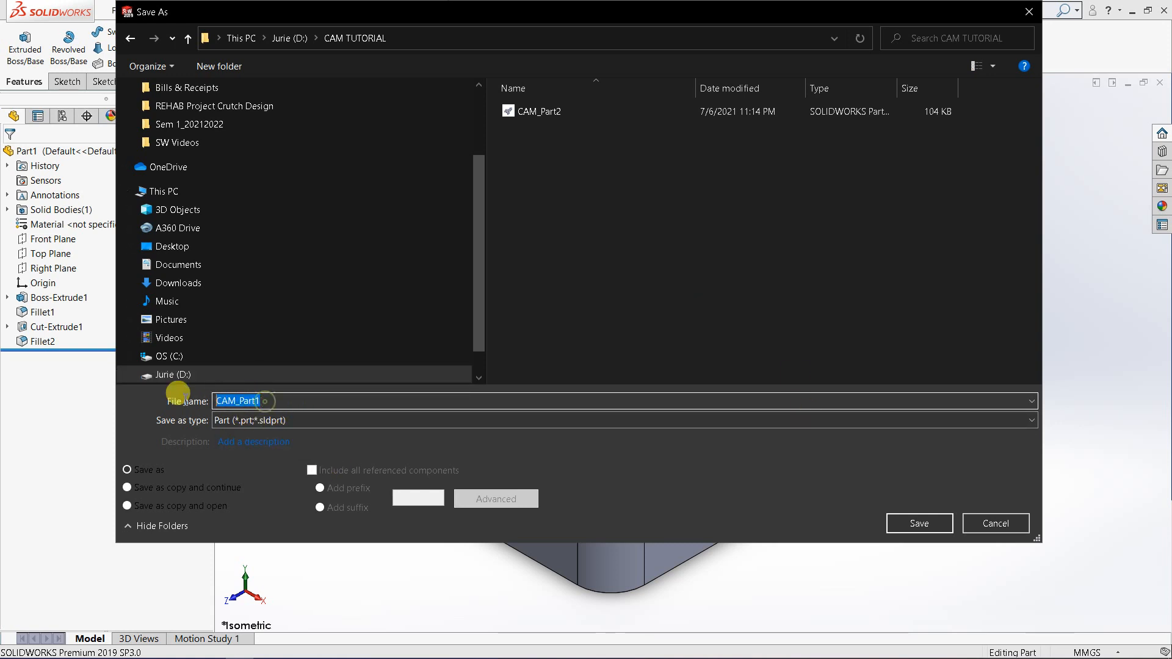
click(919, 523)
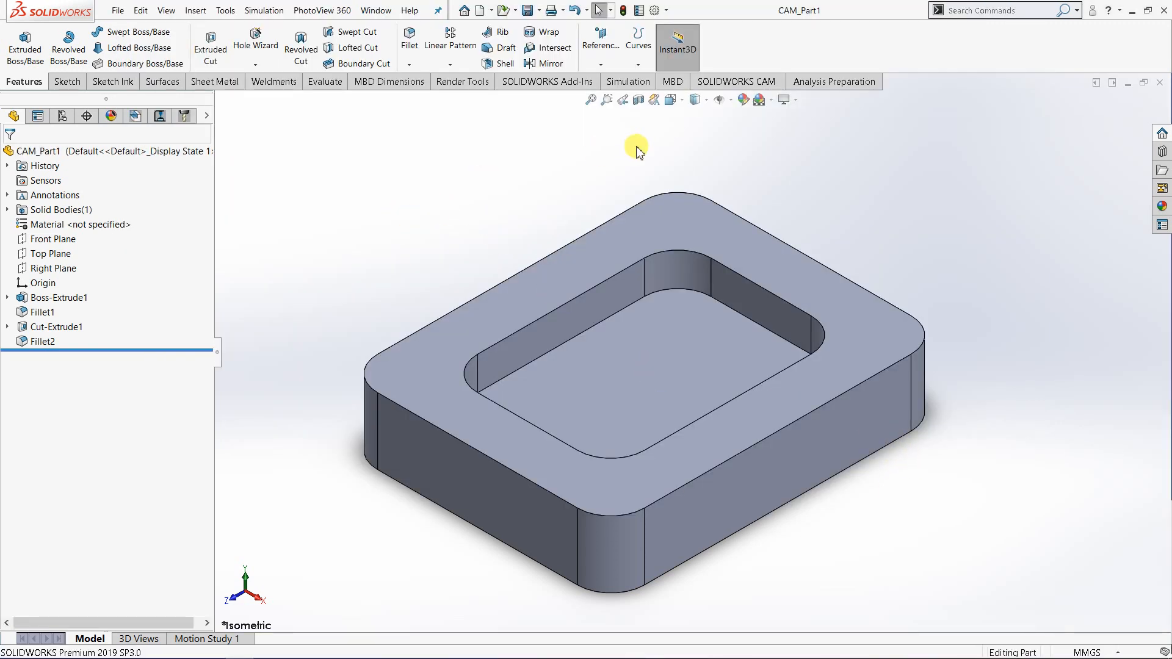
Show the SOLIDWORKS CAM commands and feature tree, and examine the options offered for its configurations, machine and NC Manager.
click(735, 80)
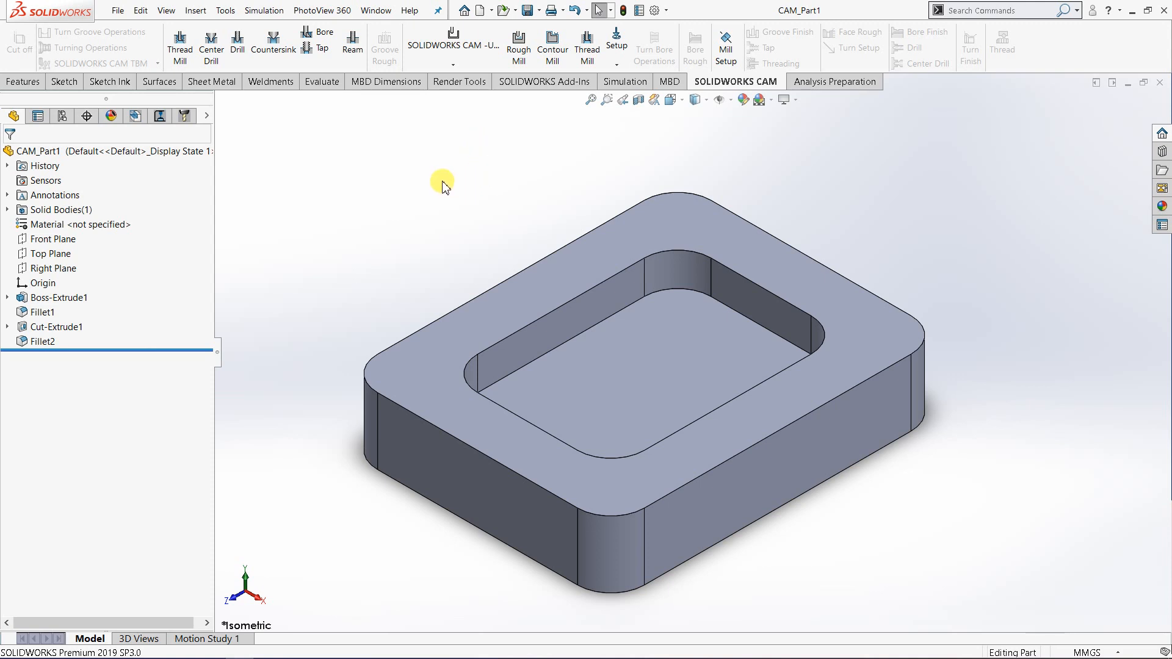
click(138, 119)
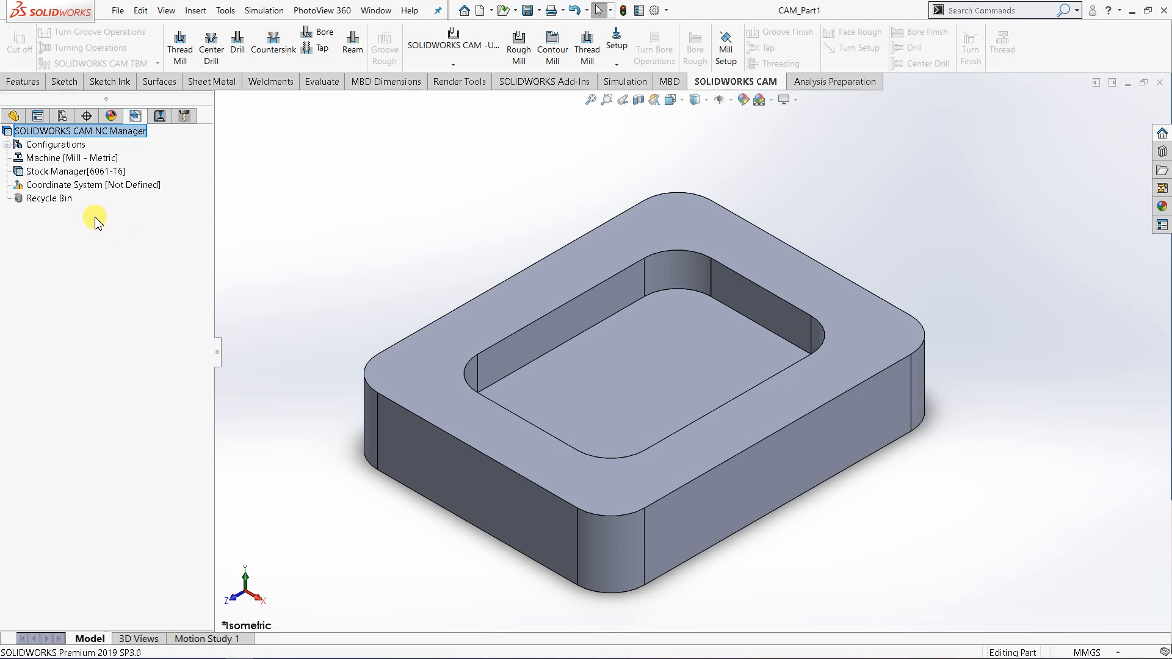
right_click(68, 149)
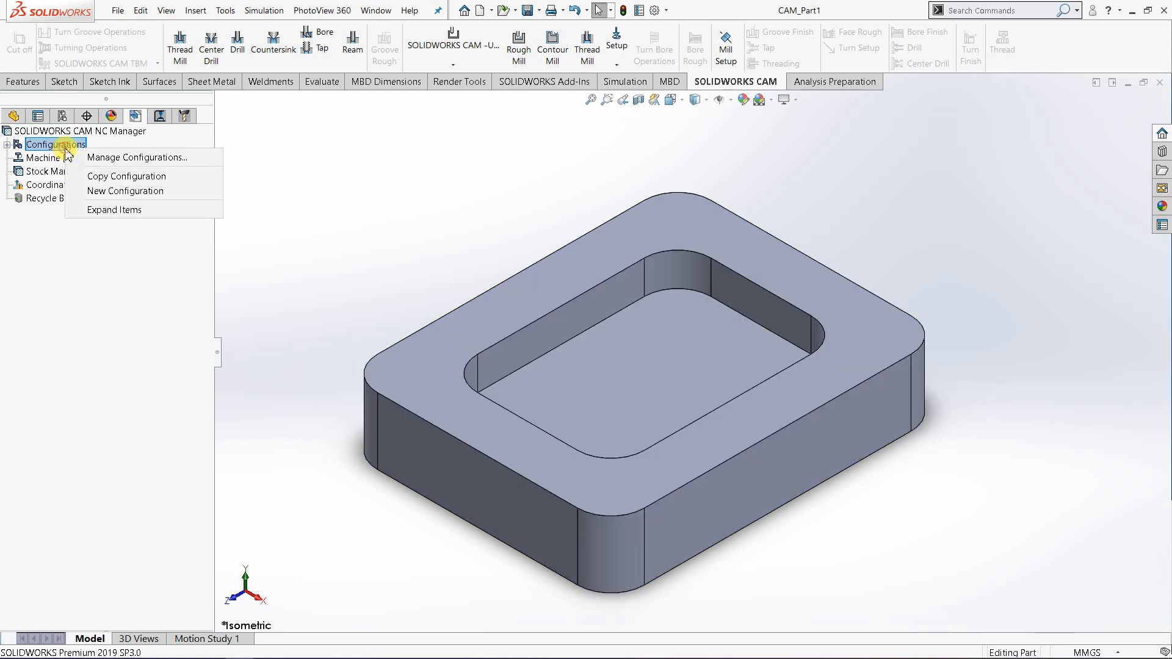
right_click(40, 161)
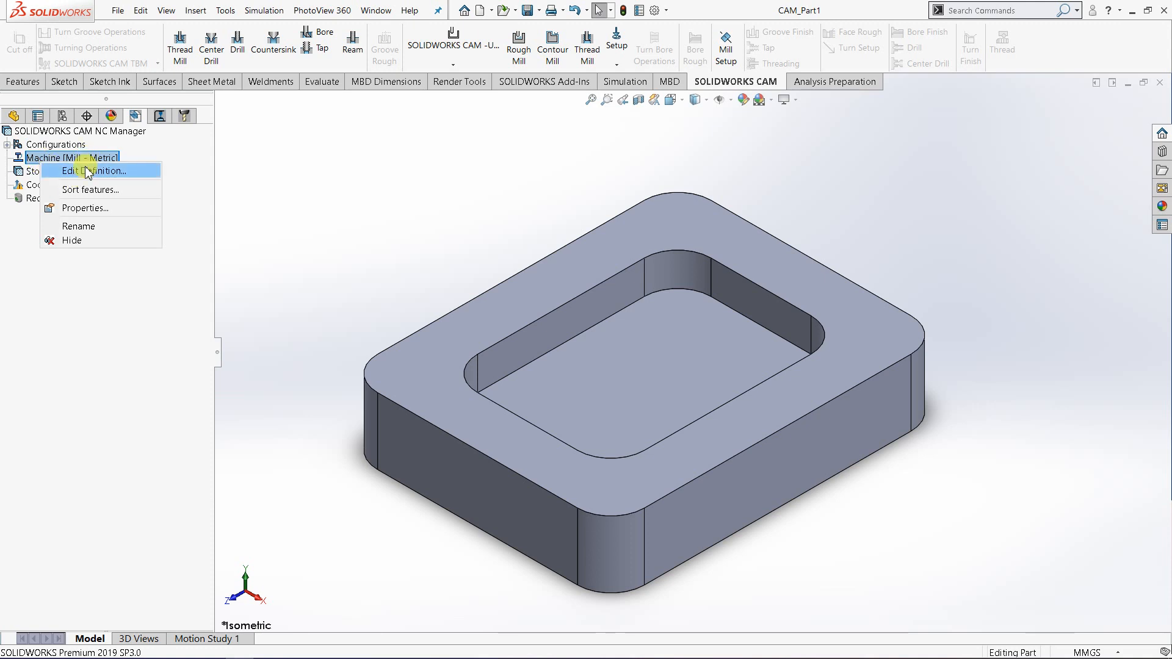
right_click(94, 134)
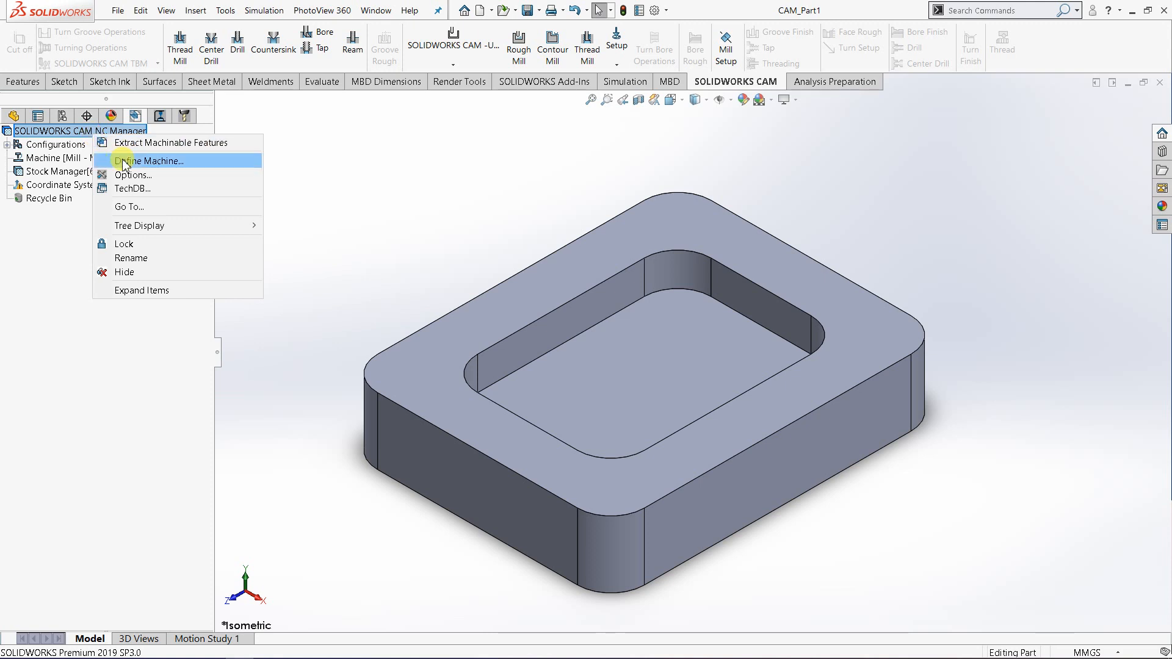
click(354, 182)
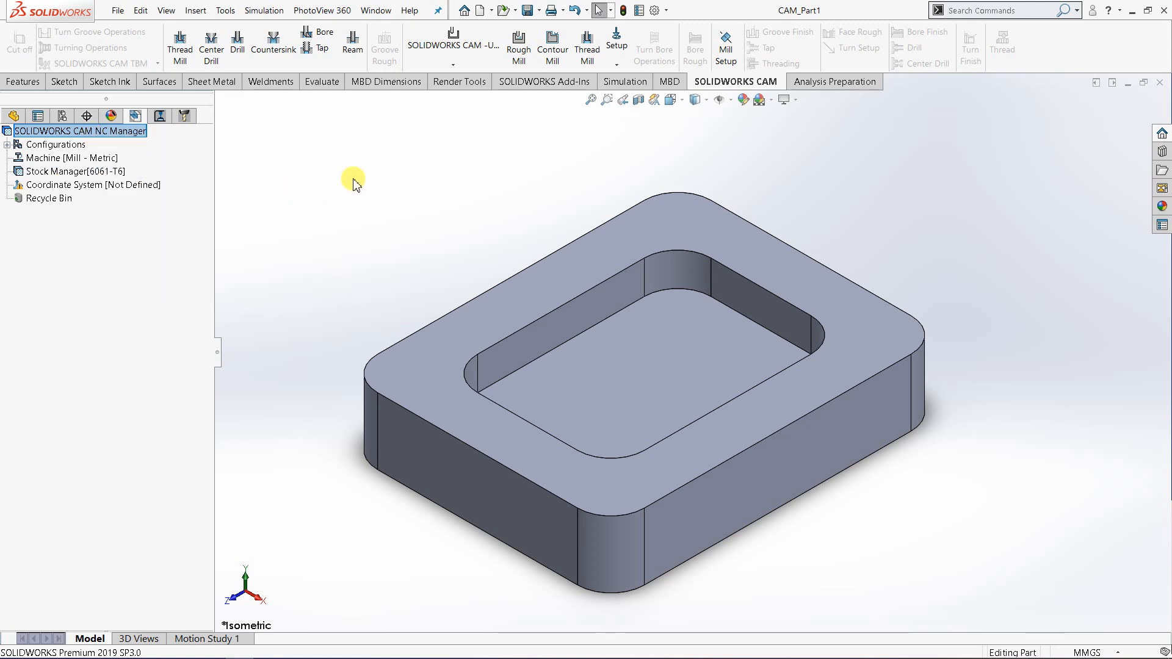
Open the machine definition from the NC Manager and set Mill - Metric with medium duty as the active machine.
right_click(63, 132)
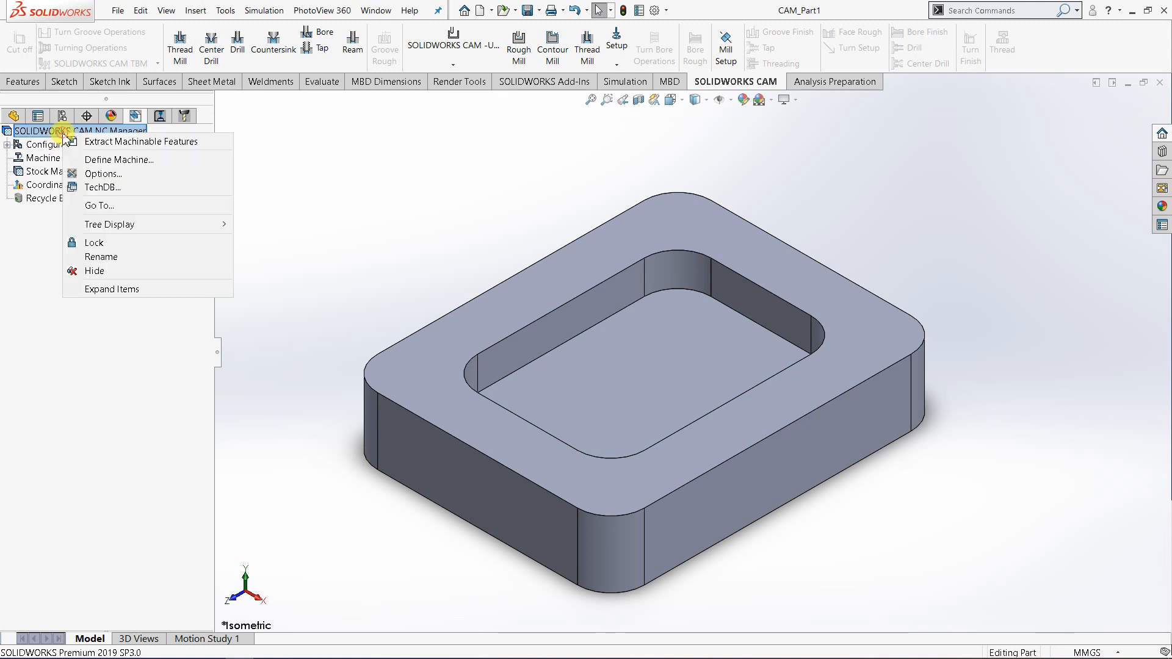
click(107, 160)
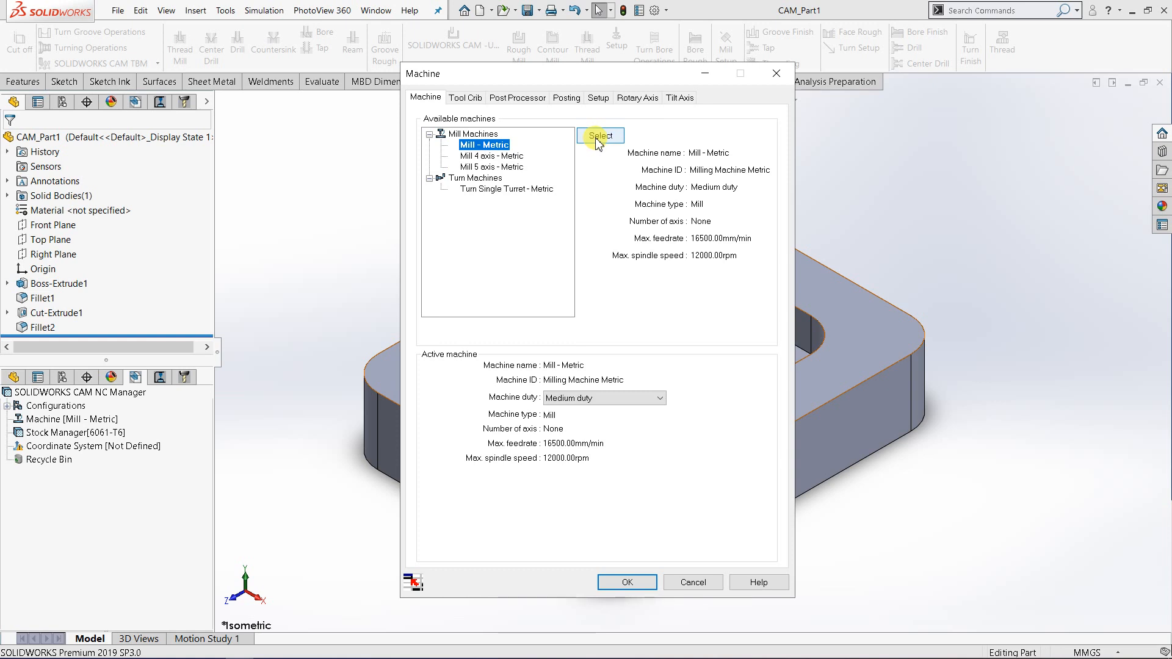
click(659, 397)
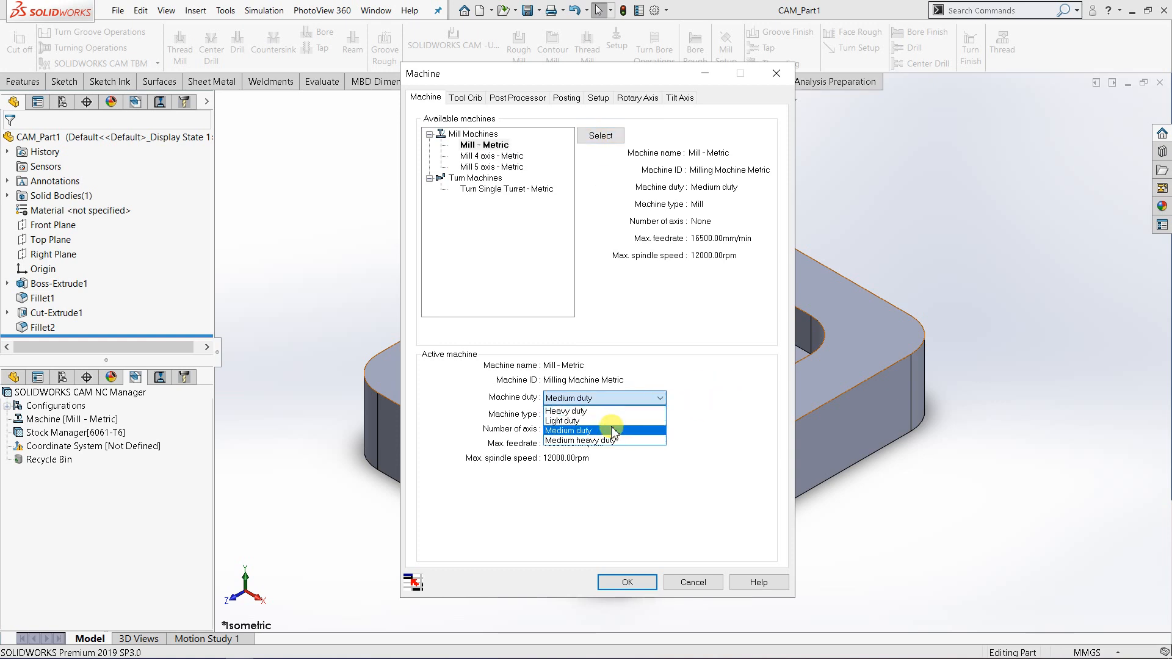
click(739, 387)
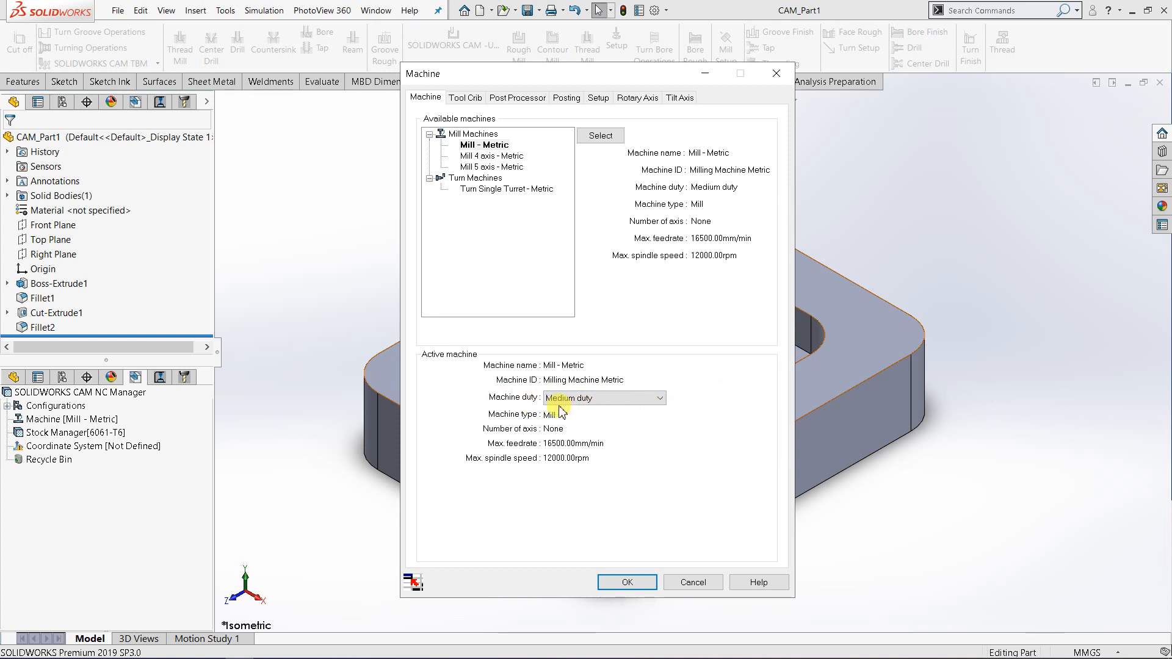
click(486, 145)
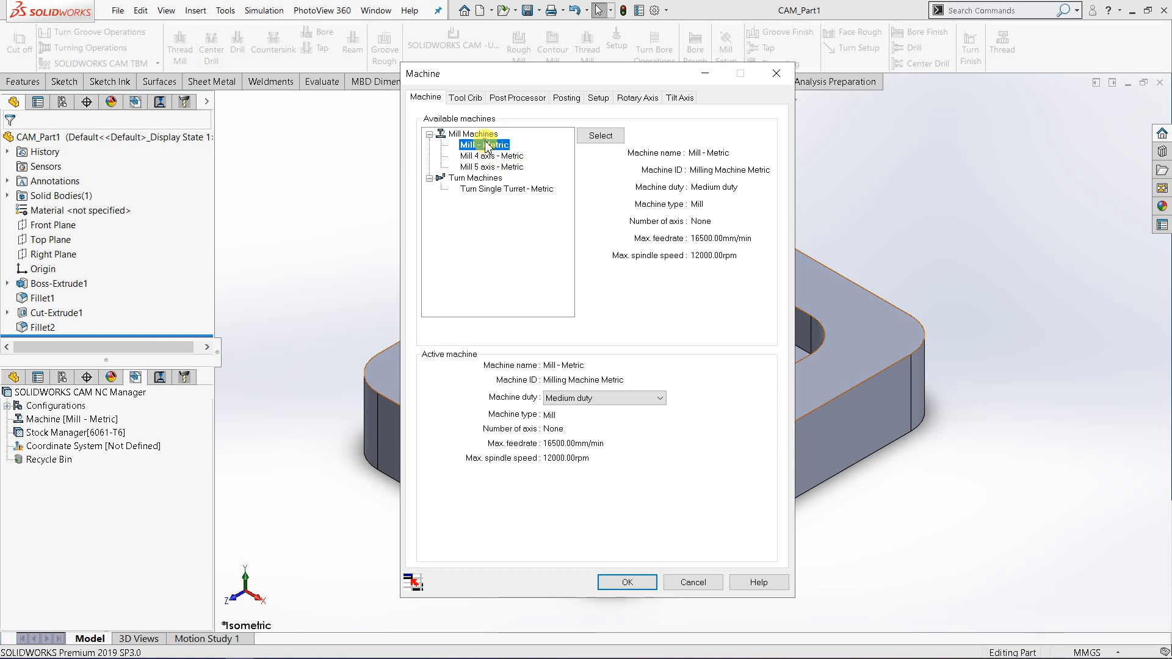
click(611, 139)
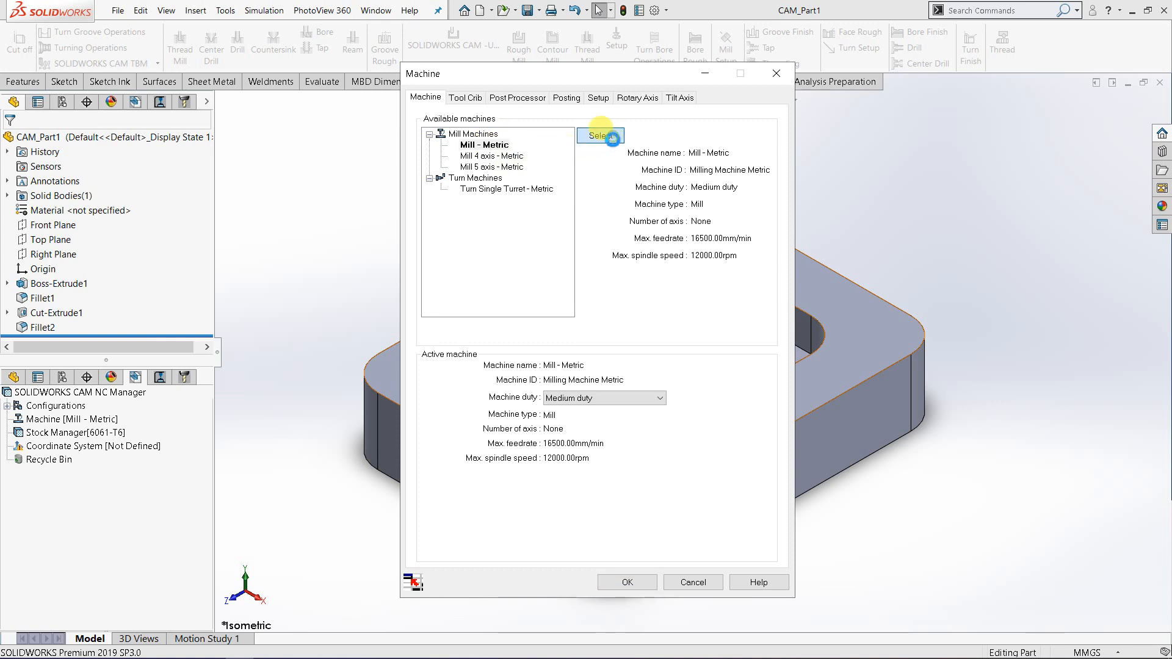
Review the available tool cribs and make Tool Crib 2 (Metric) the active one for the machine.
click(463, 101)
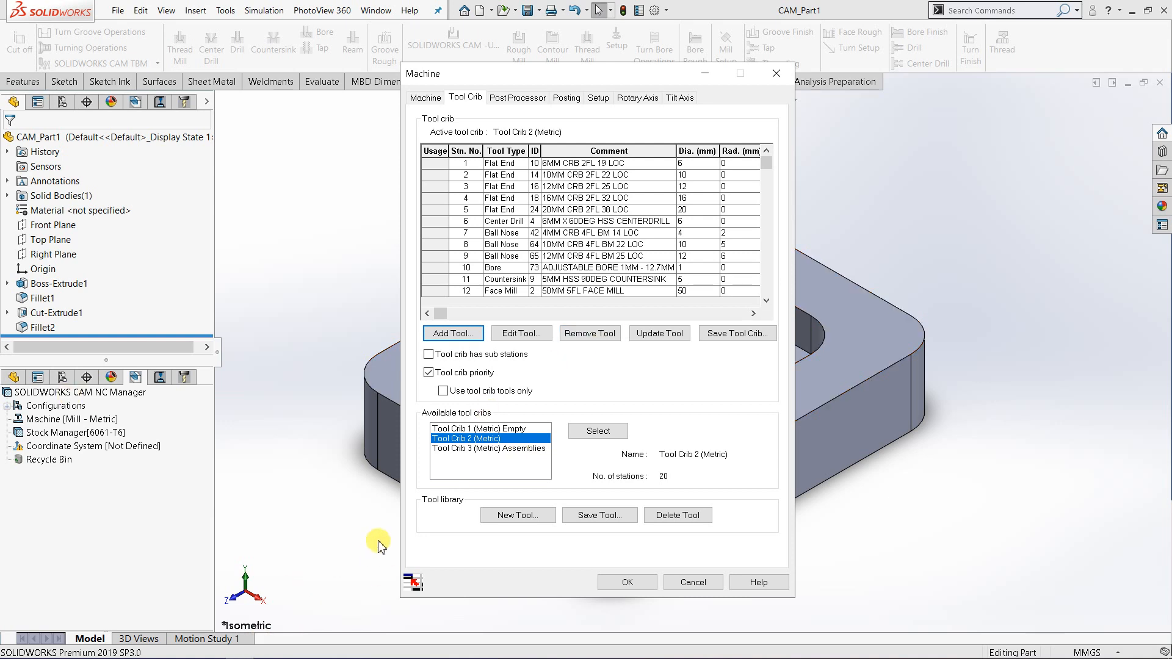
click(511, 430)
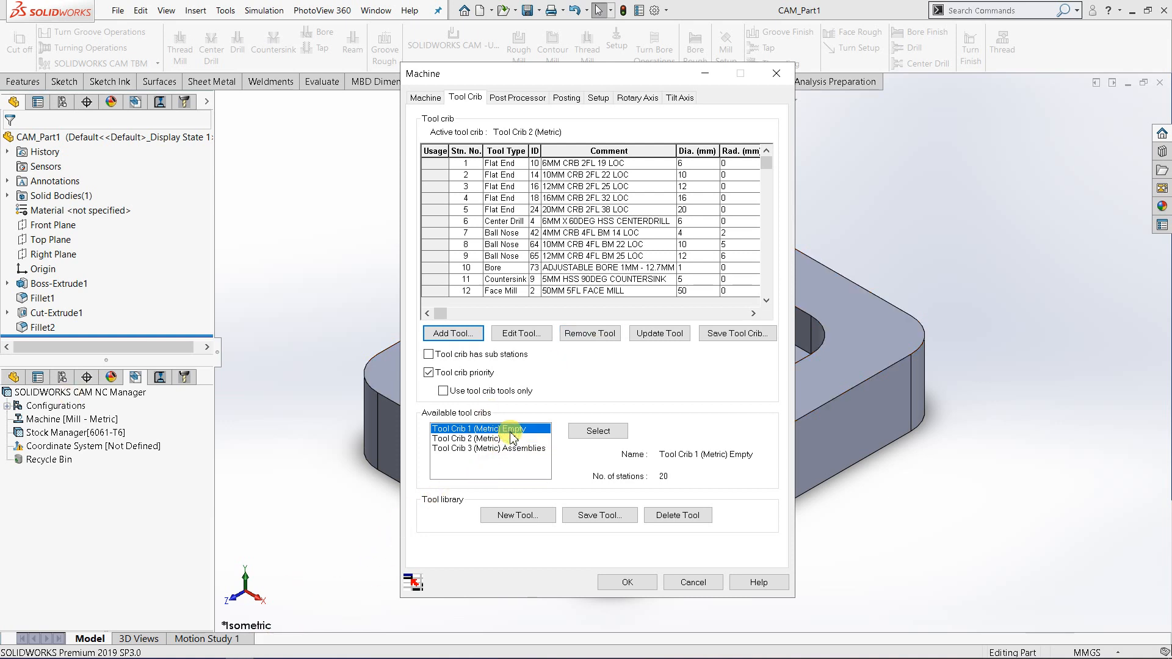
click(440, 440)
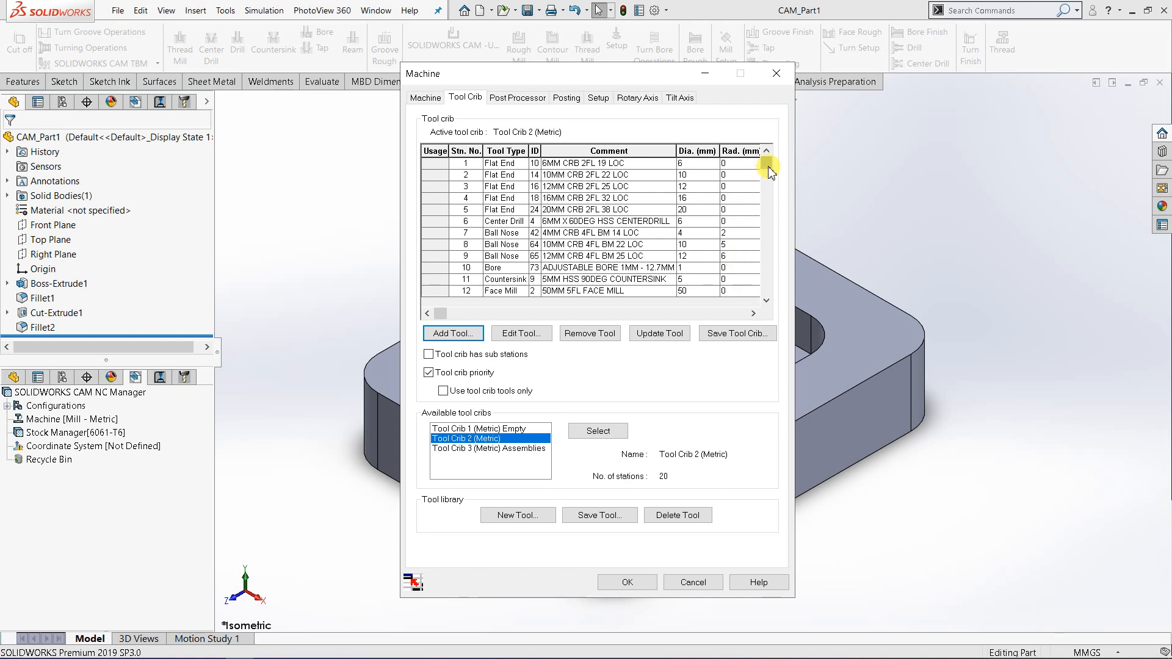
drag(767, 163, 767, 300)
click(599, 432)
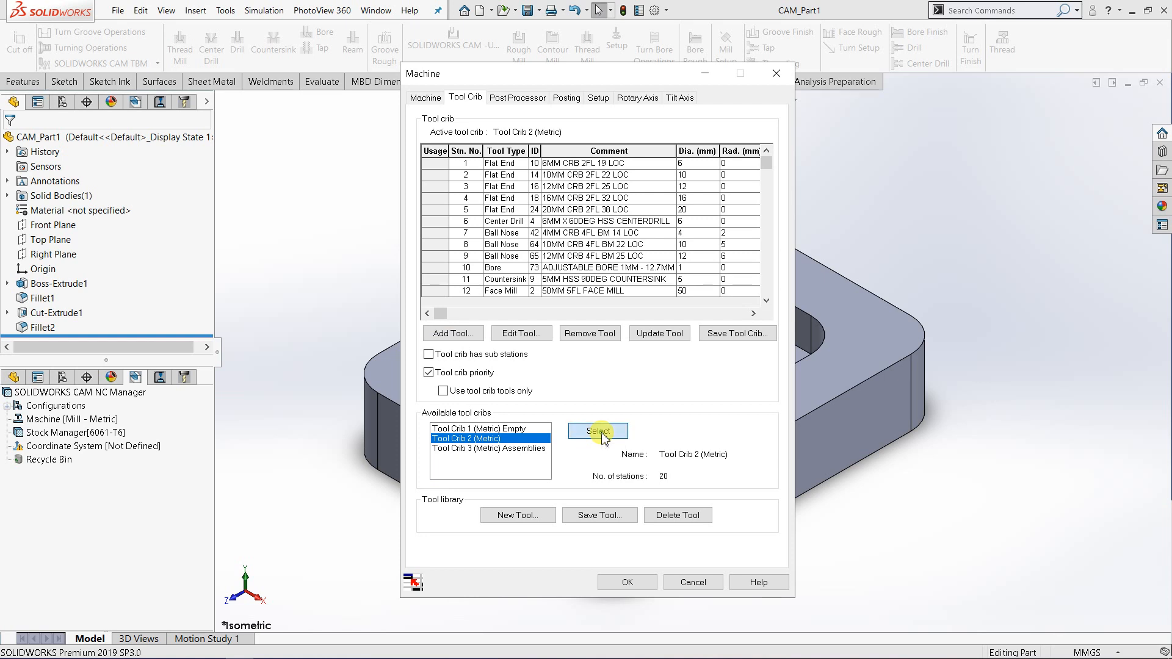
Review the available post processors, make M3AXIS-TUTORIAL the machine's active one, and examine its parameters.
click(517, 98)
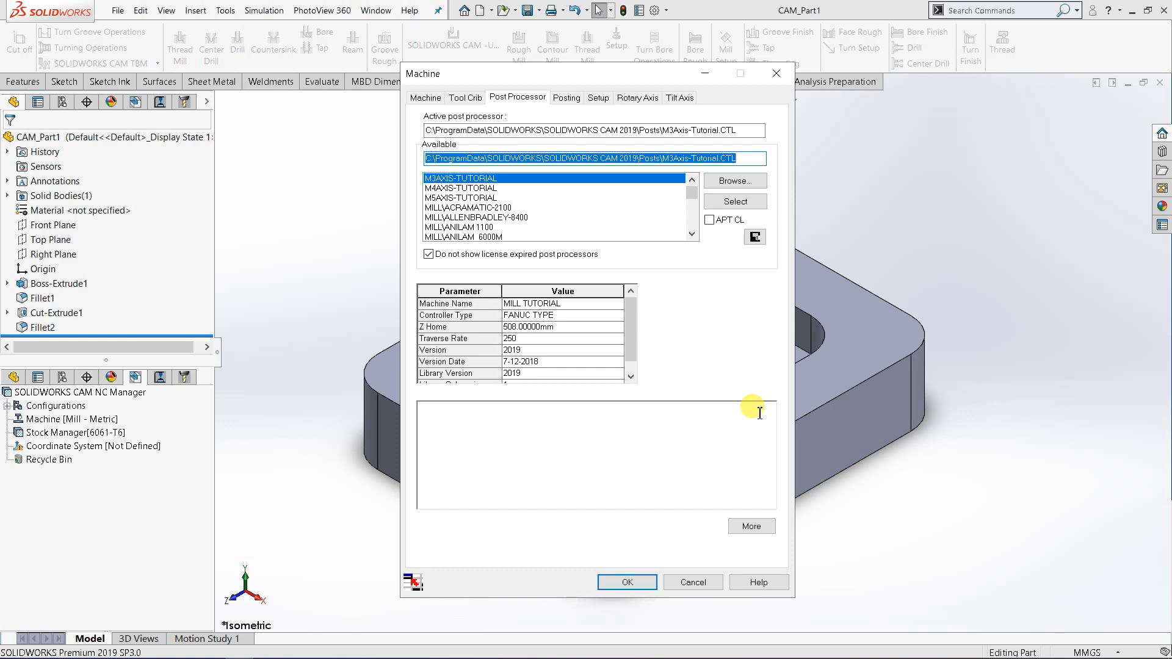
scroll(507, 211, down, 1)
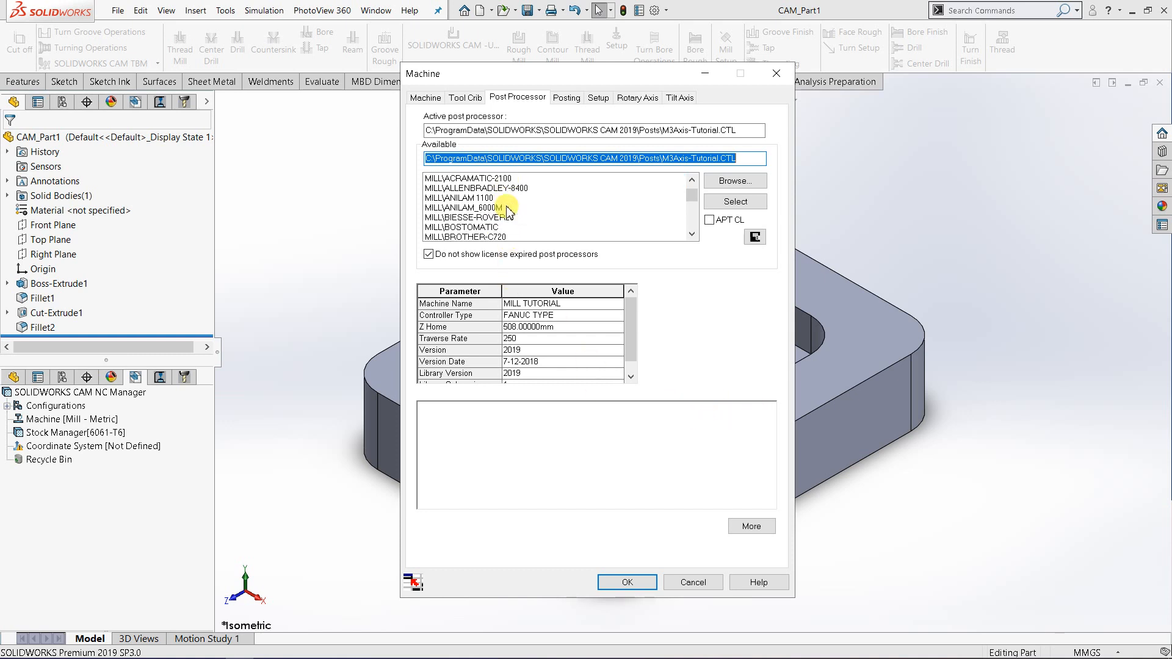
scroll(507, 211, down, 5)
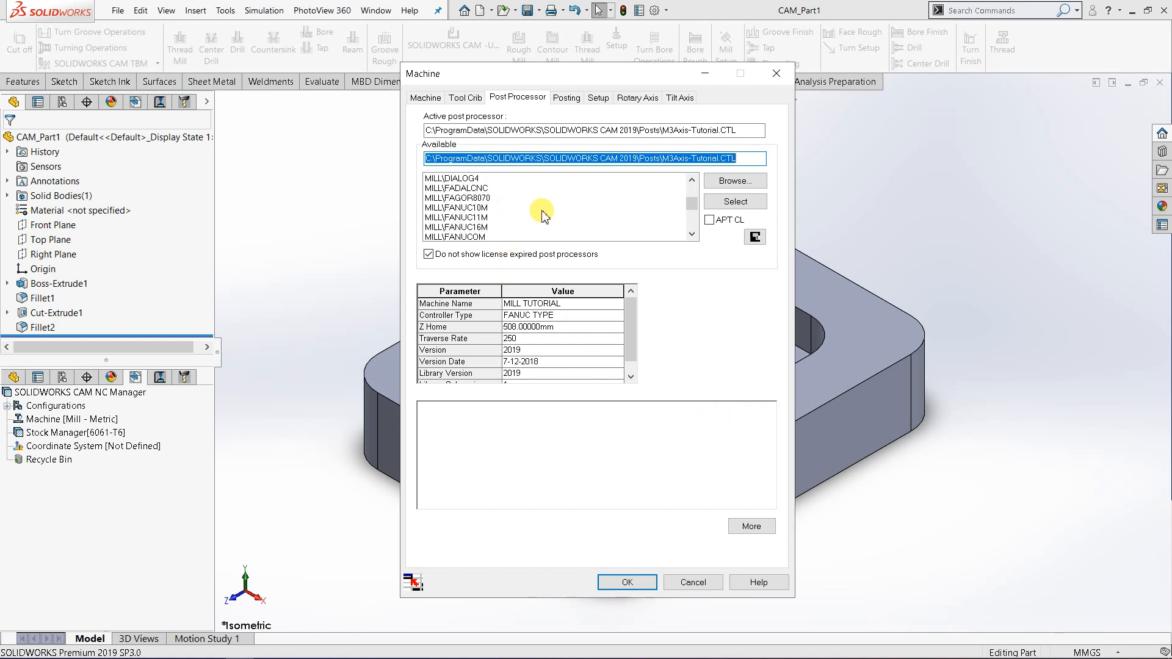
scroll(542, 214, down, 1)
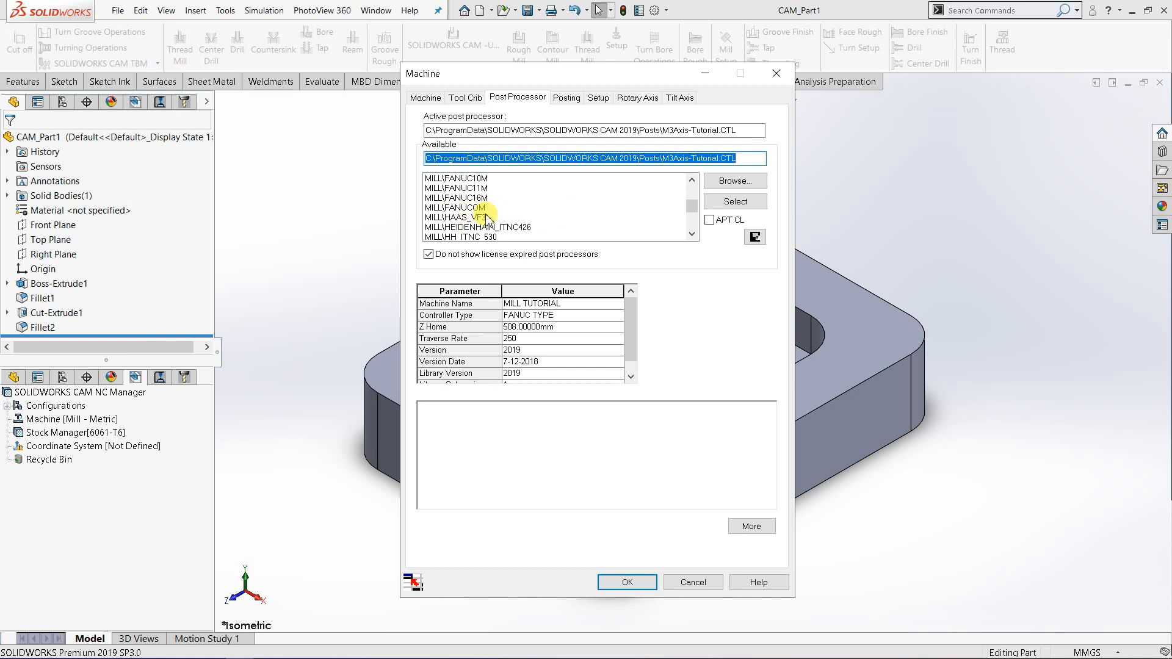
scroll(488, 219, up, 3)
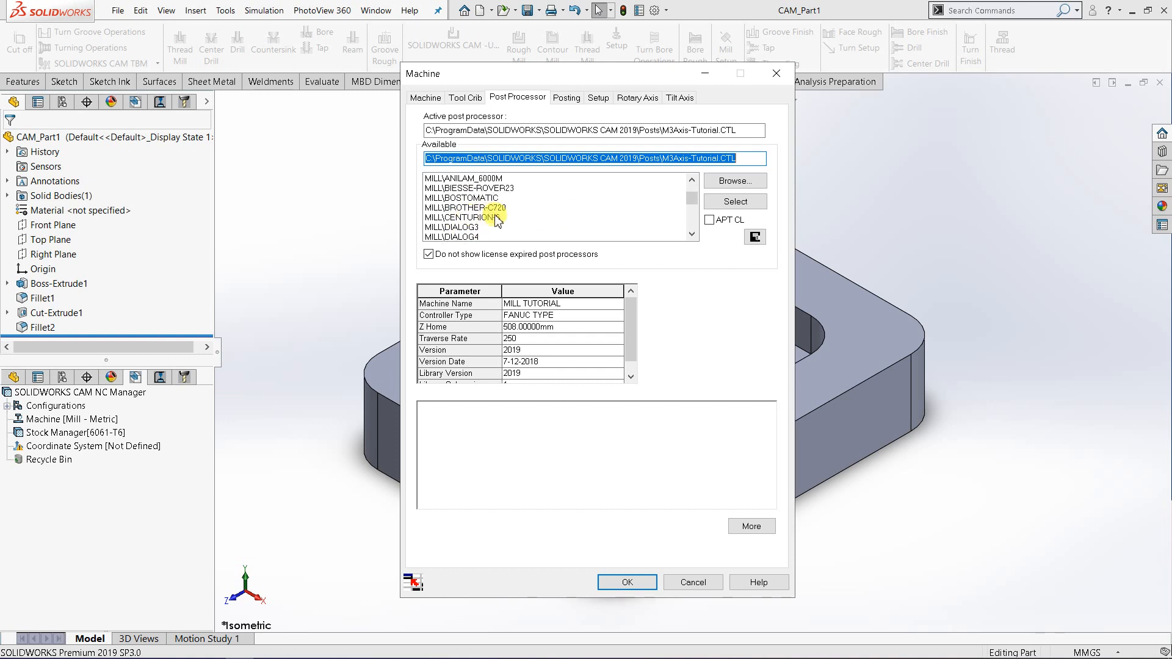
scroll(496, 219, down, 1)
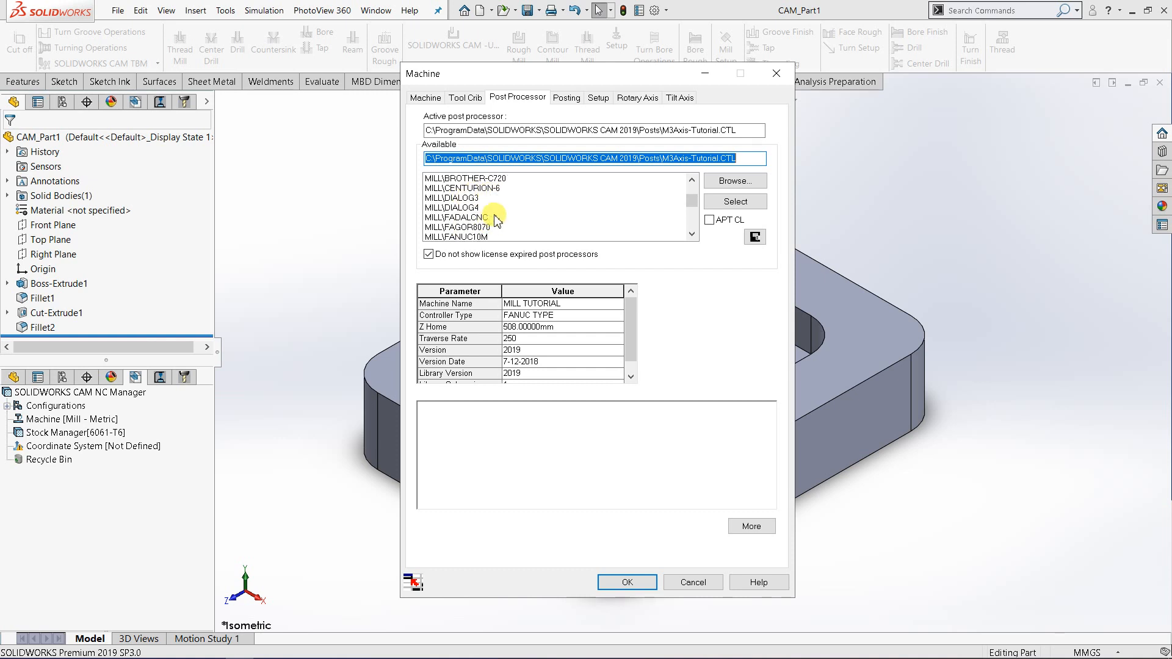
scroll(514, 214, up, 3)
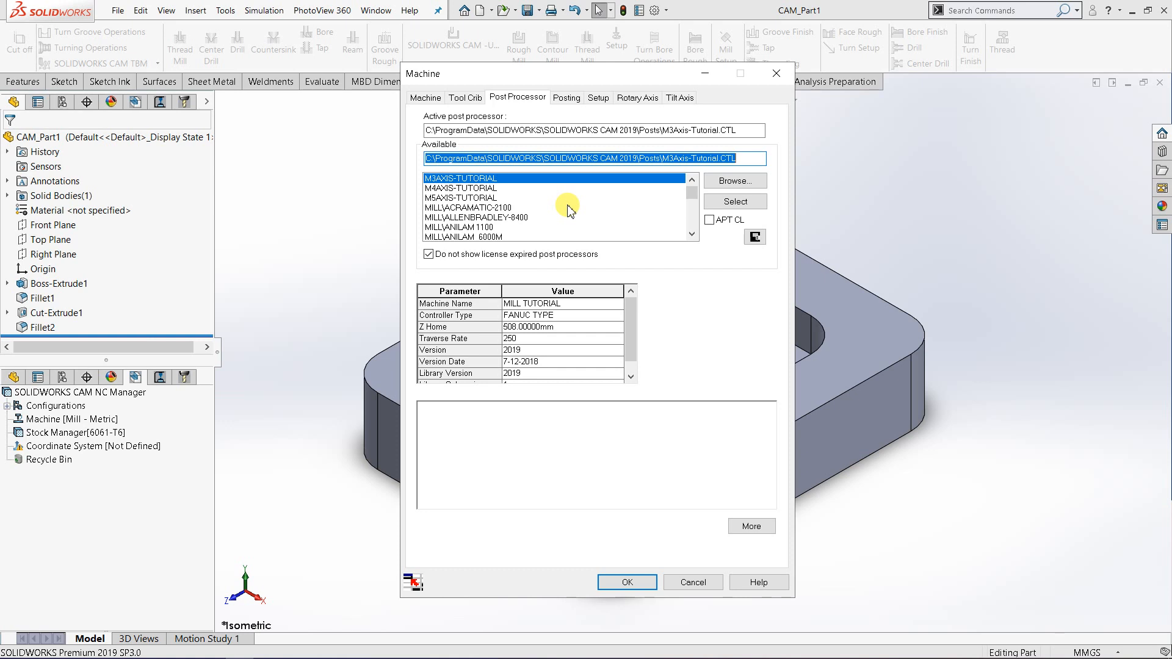
click(511, 177)
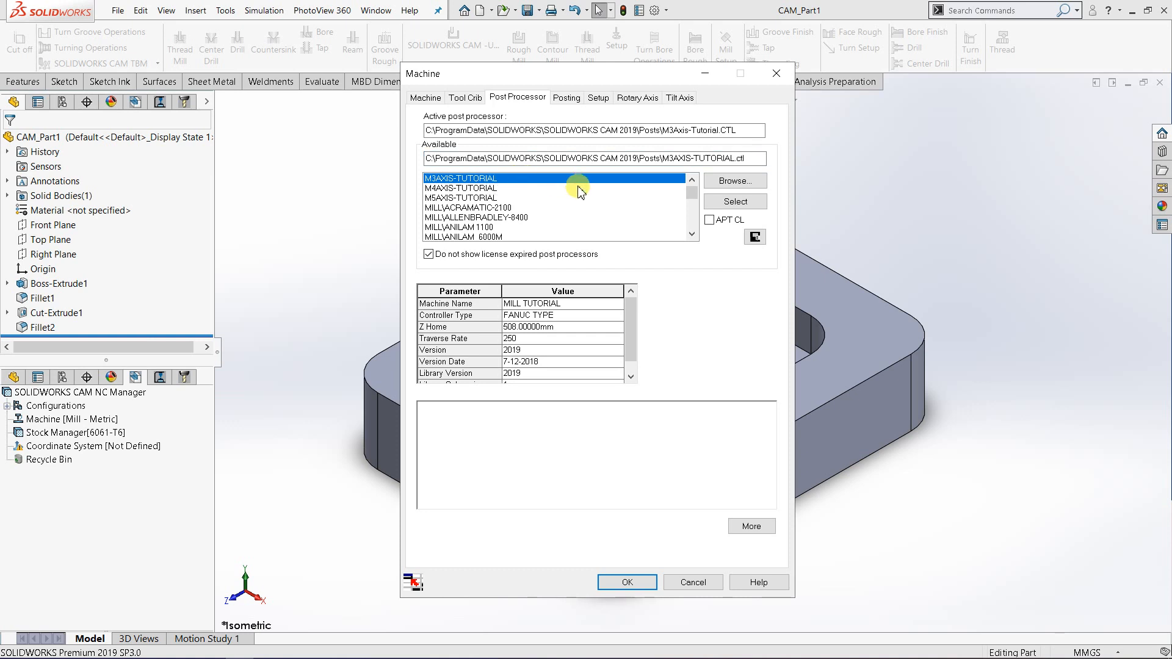
click(735, 204)
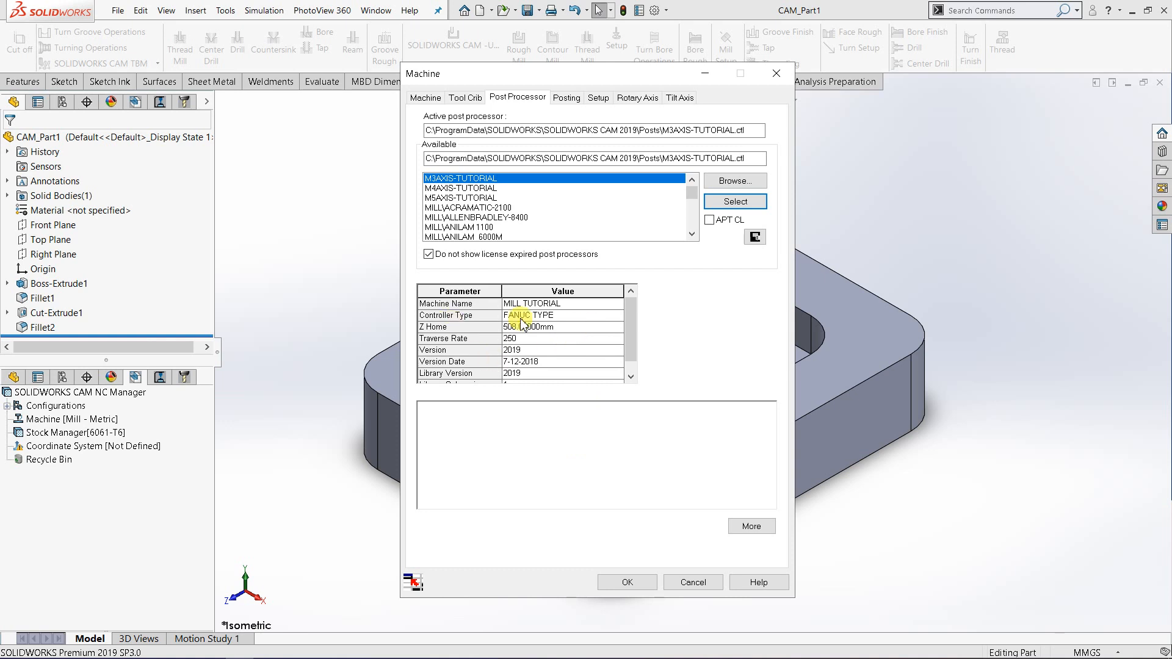
mouse_move(632, 309)
mouse_down()
mouse_move(632, 366)
mouse_move(631, 313)
mouse_up()
scroll(631, 321, down, 1)
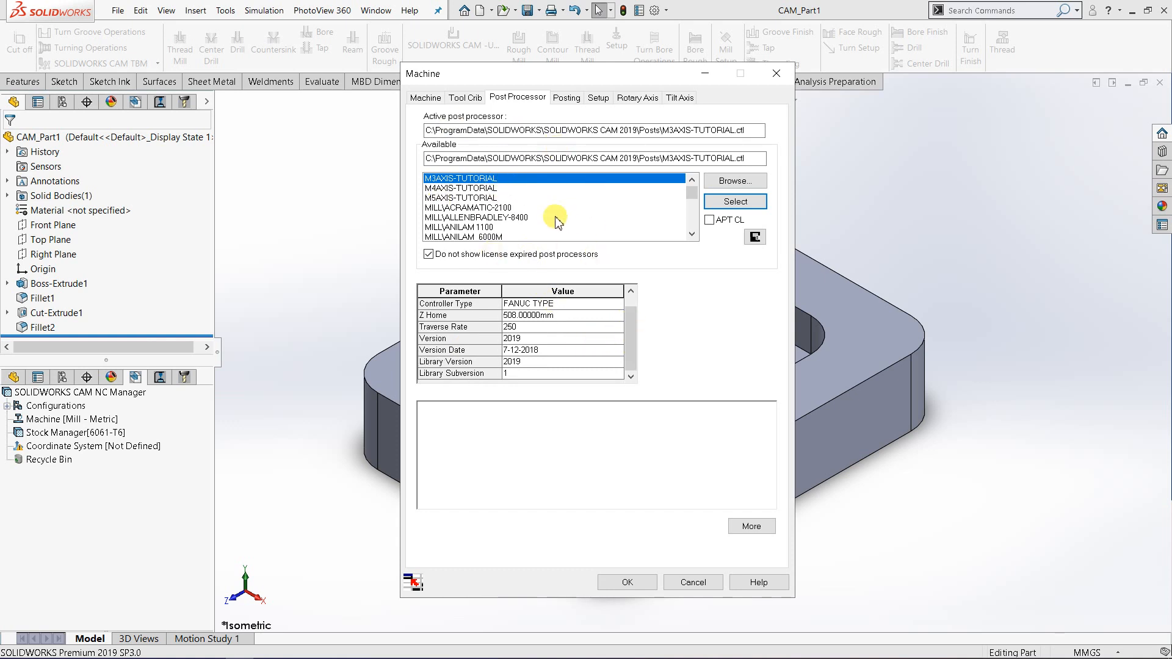
Review the machine's posting, setup, rotary axis and tilt axis settings, and accept the machine definition.
click(567, 98)
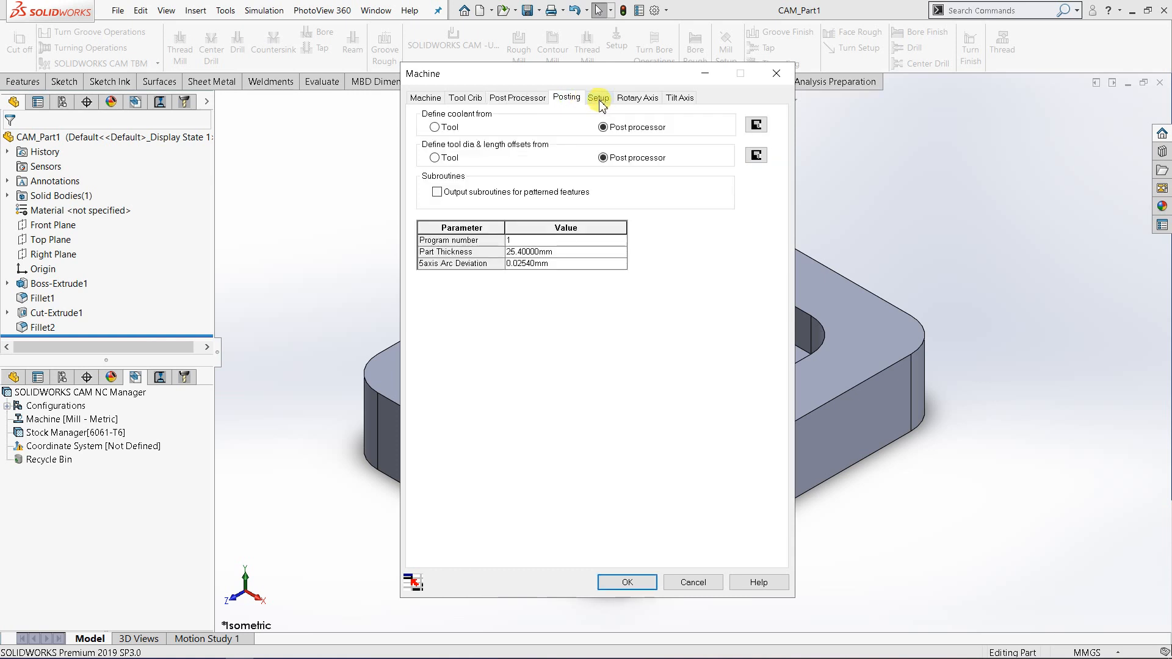
click(598, 99)
click(628, 101)
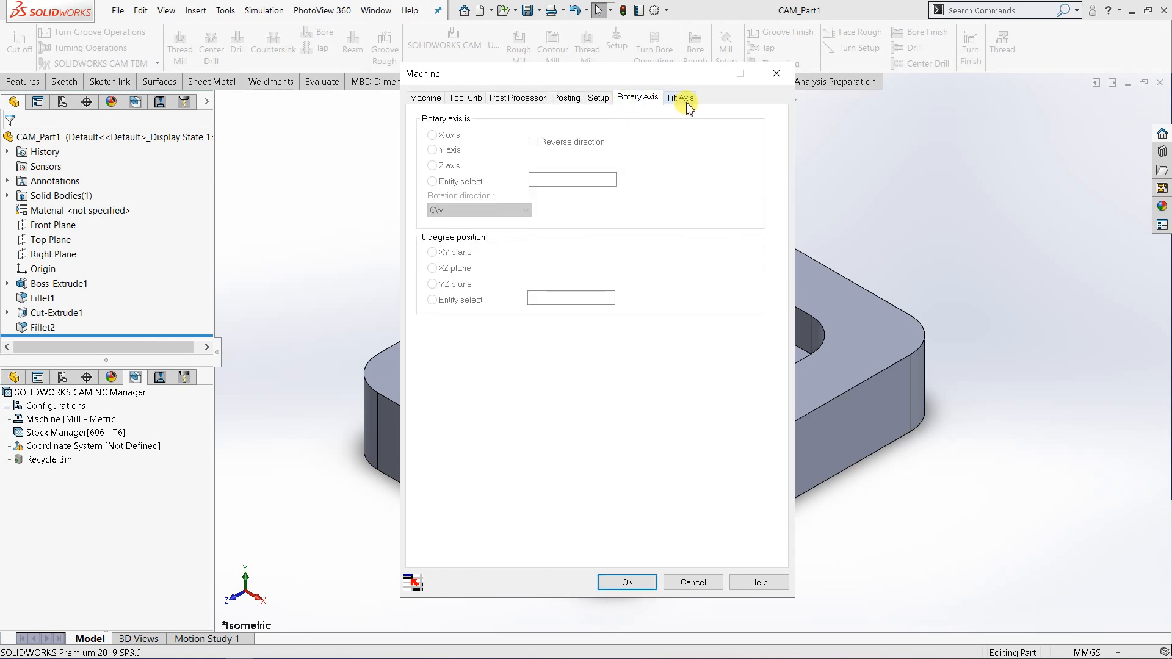
click(682, 100)
click(637, 99)
click(587, 99)
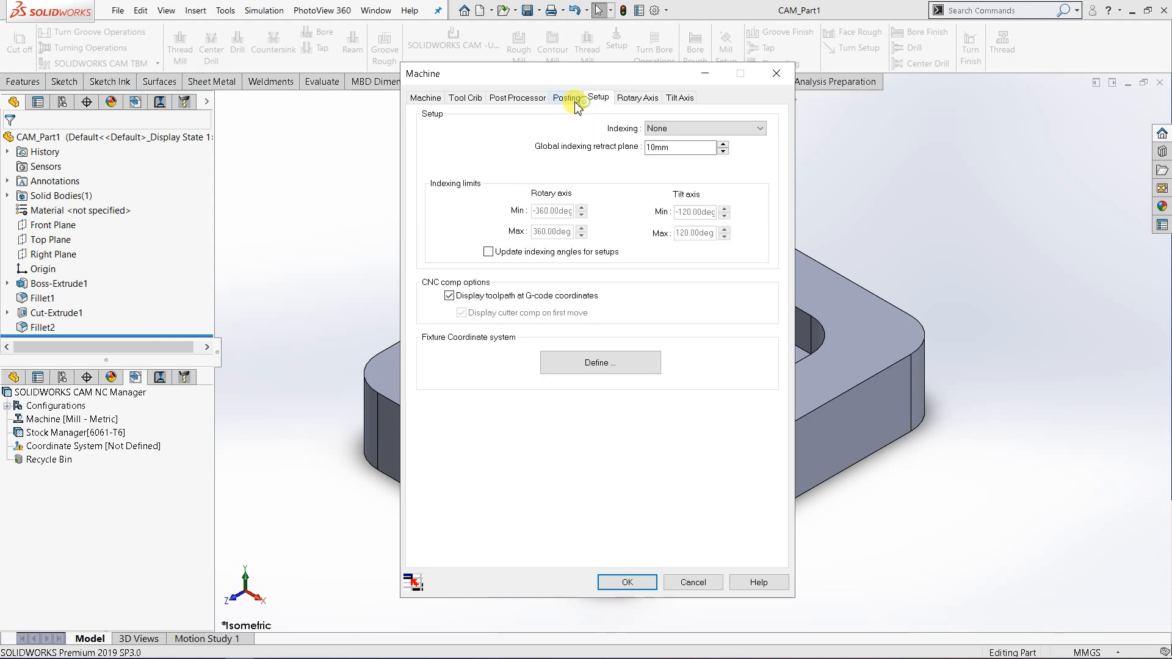
click(573, 100)
click(525, 99)
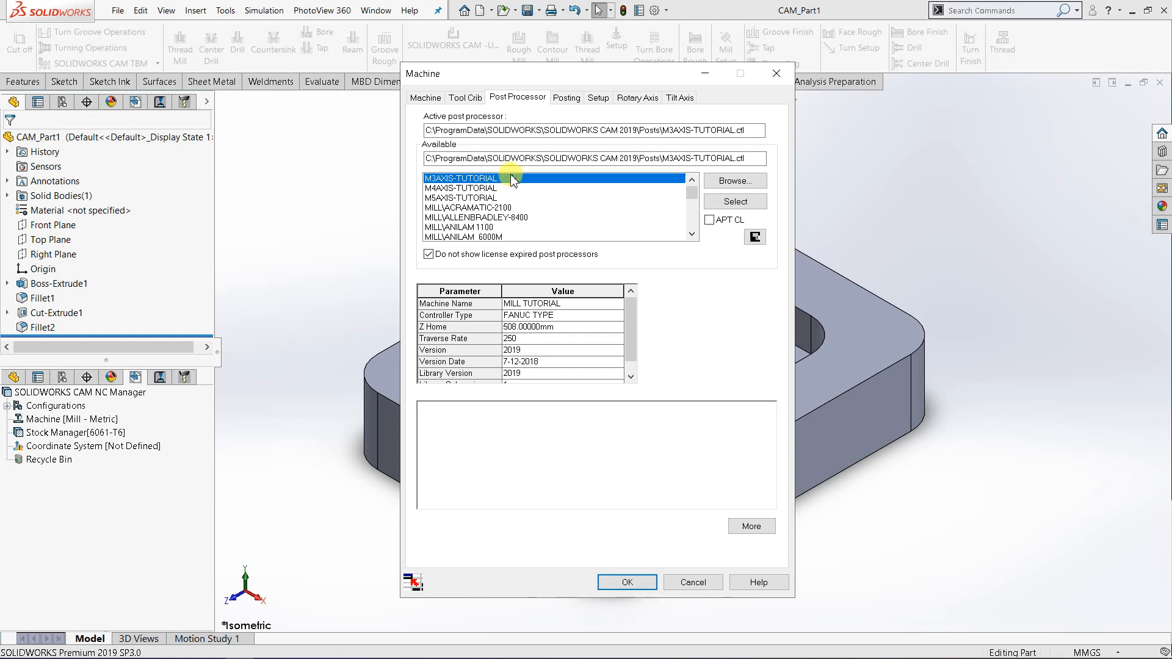
click(627, 583)
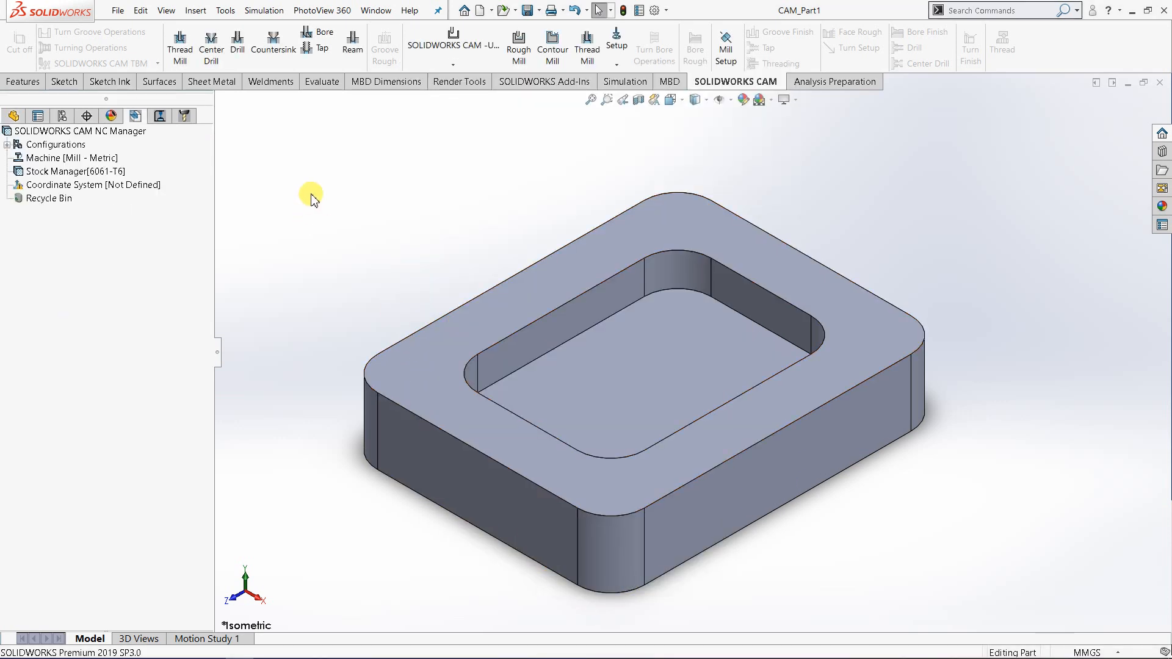
Extract the machinable features of the part from the NC Manager.
right_click(114, 134)
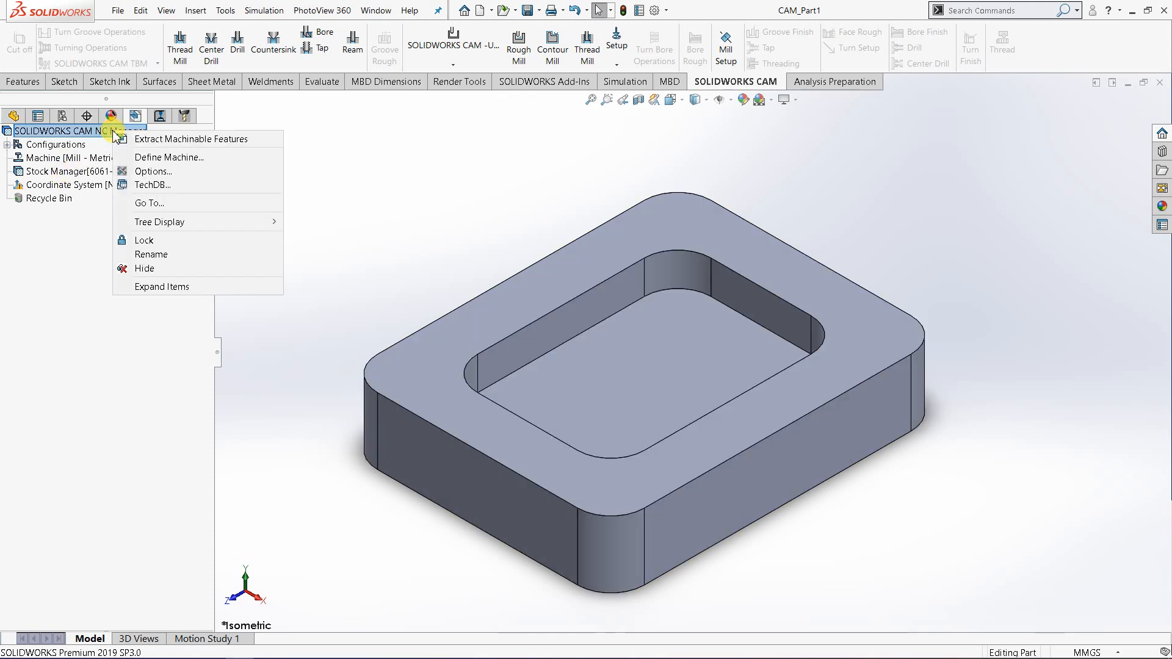
click(168, 140)
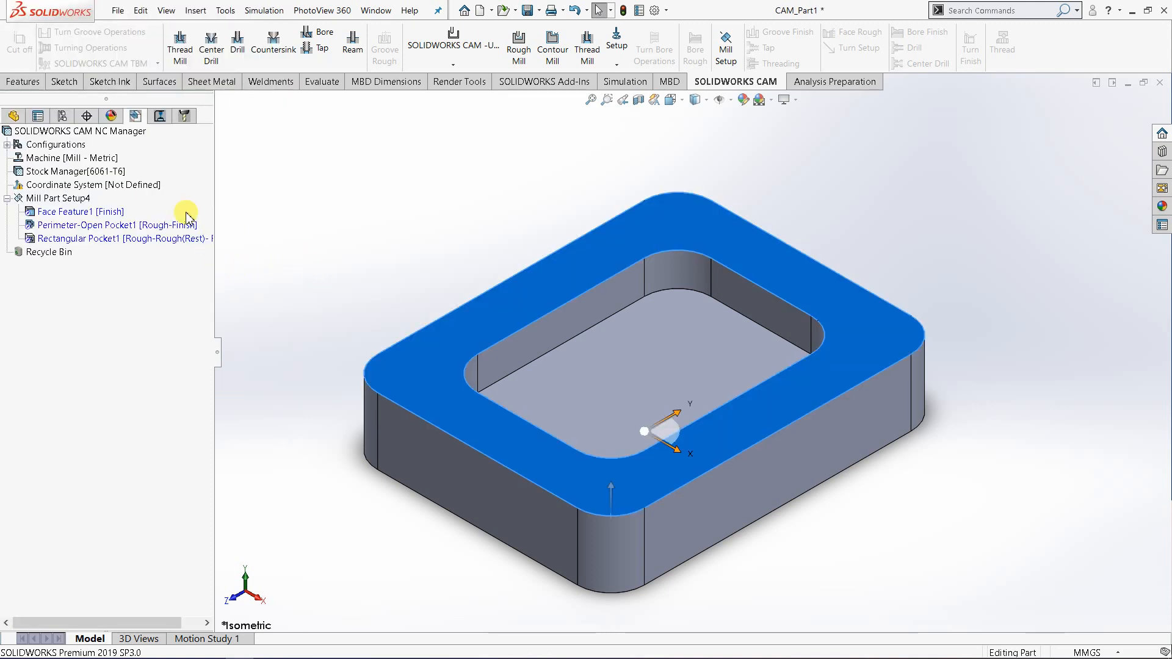
Reopen the machine definition to check its active post processor, and close it again.
right_click(67, 160)
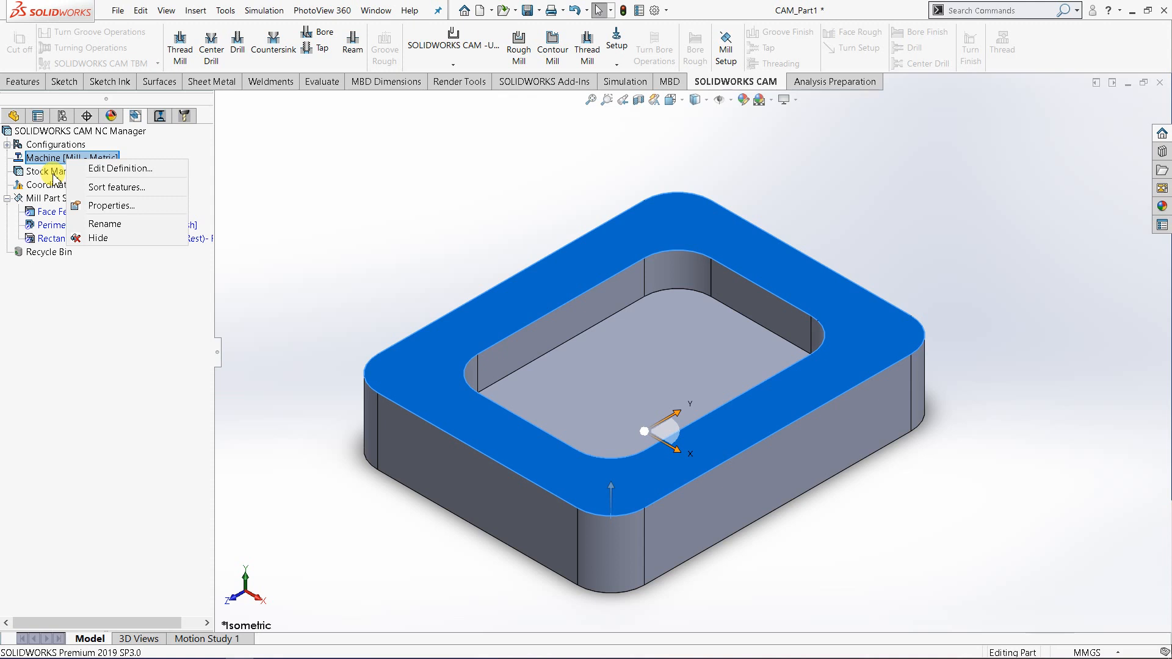
right_click(54, 172)
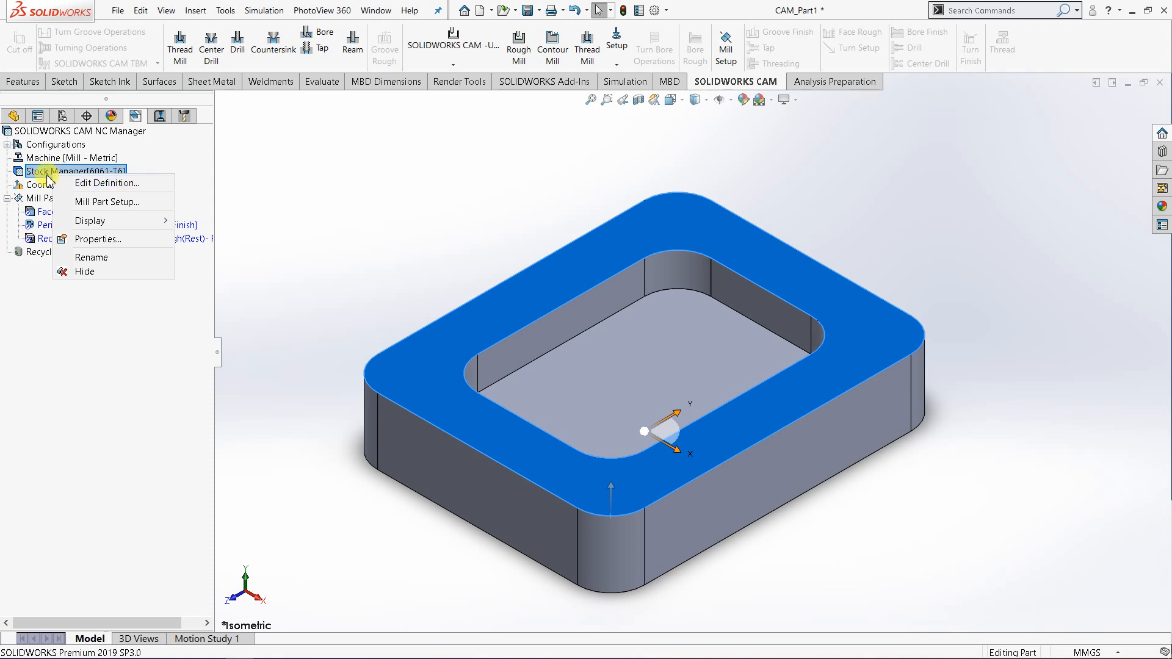
right_click(58, 159)
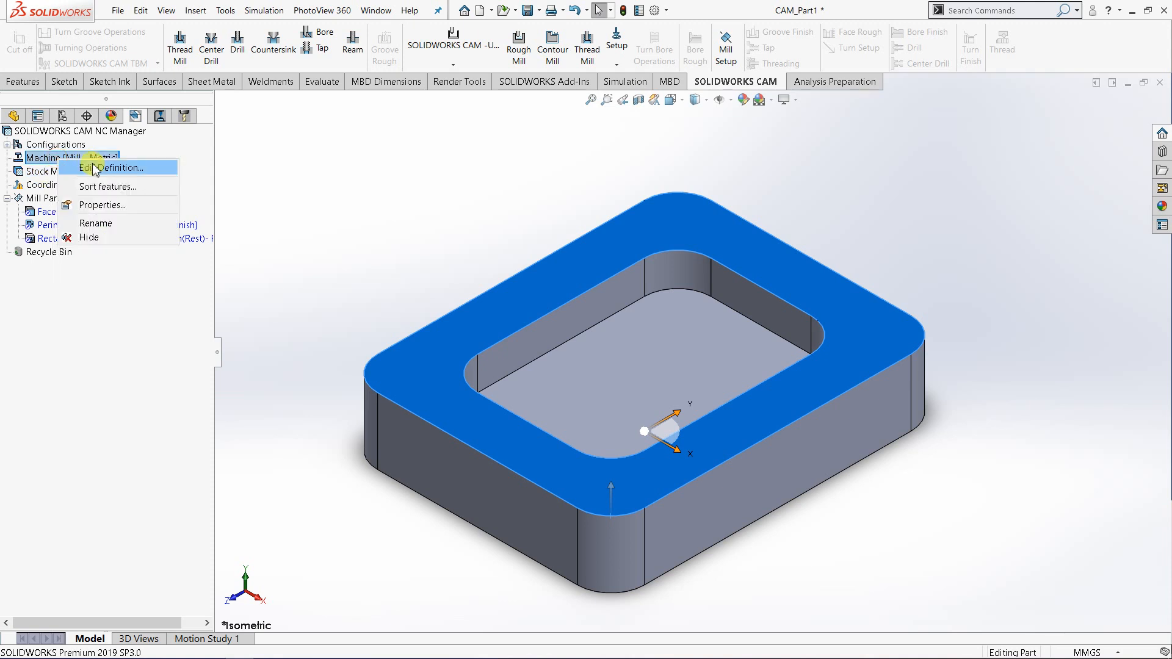
click(94, 168)
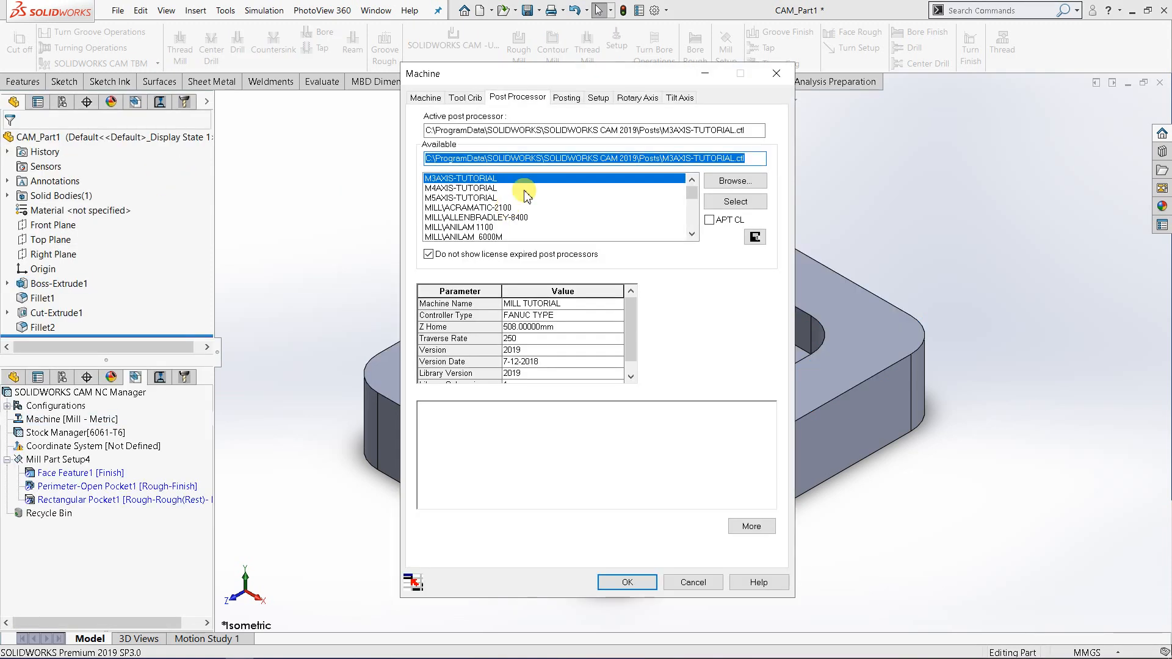
click(624, 581)
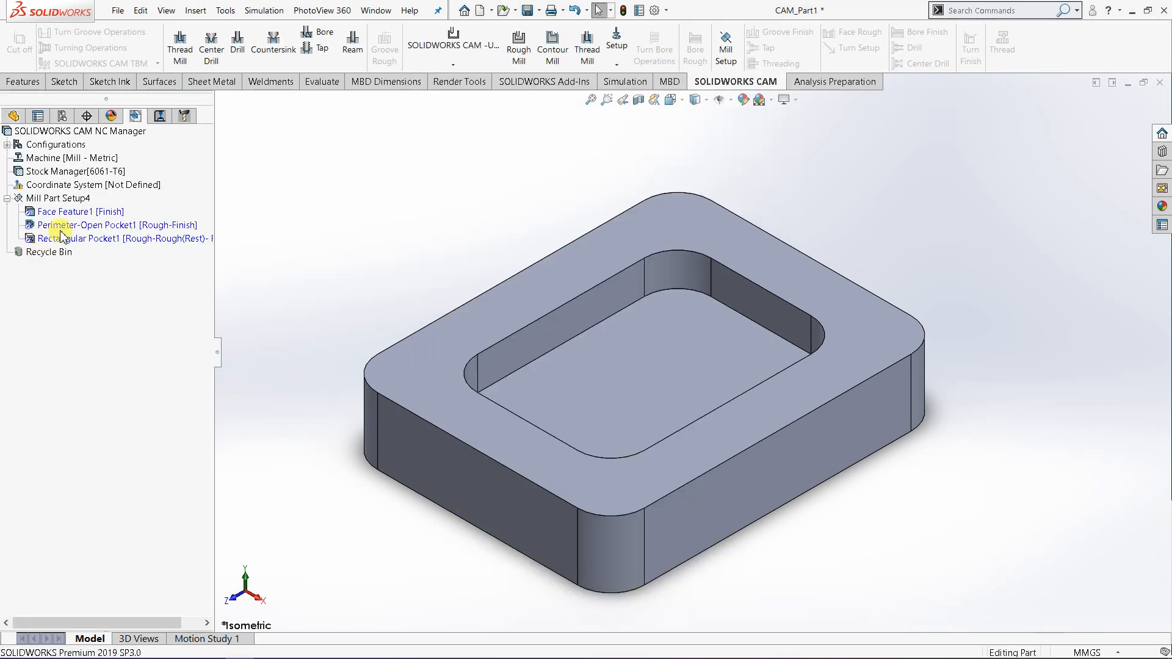
Open the stock definition from the NC Manager and choose 6061-T6 as the stock material.
click(65, 171)
right_click(65, 173)
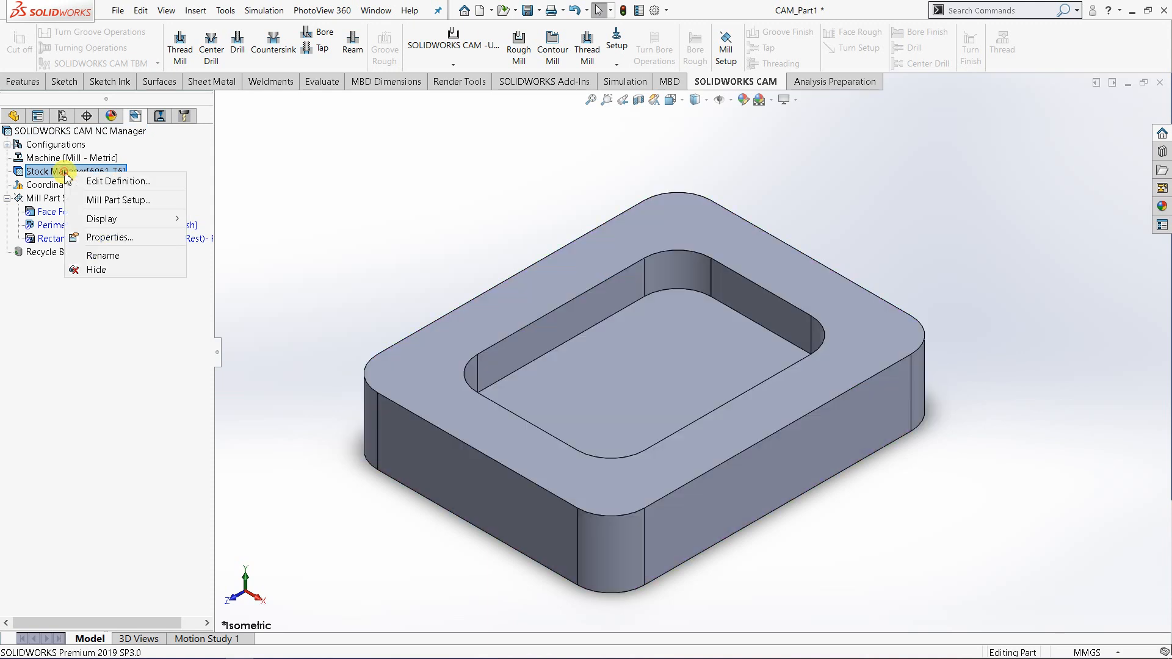
click(92, 182)
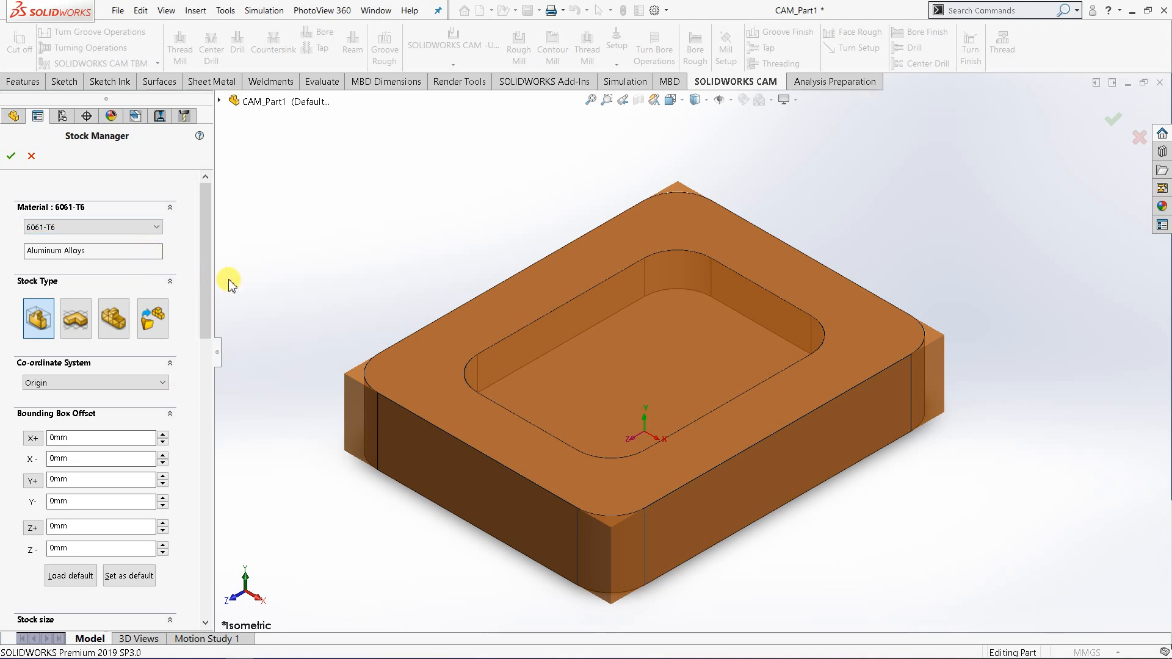
click(133, 229)
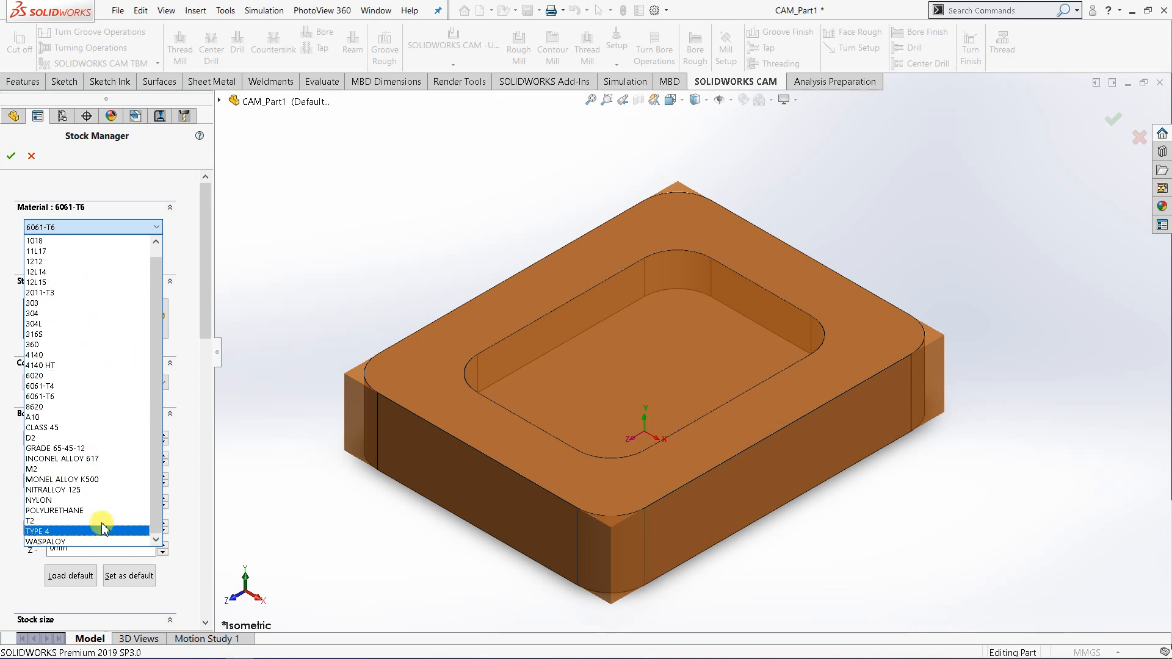
click(82, 400)
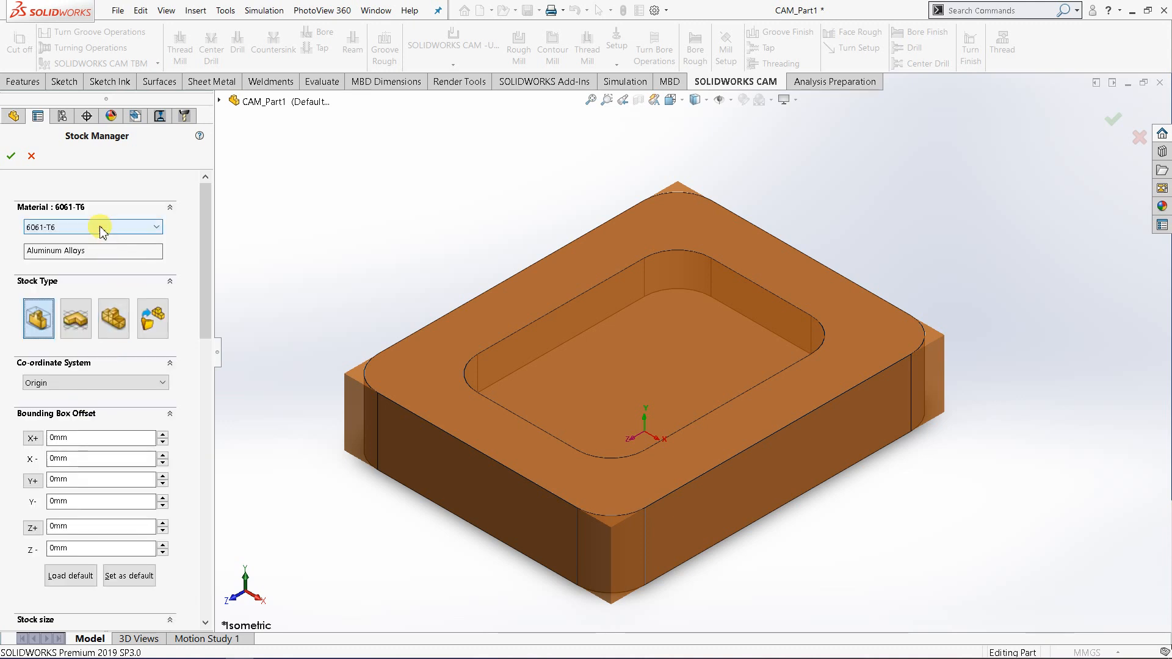
Try 316S and 8620 as the stock material, and set it back to 6061-T6.
click(157, 225)
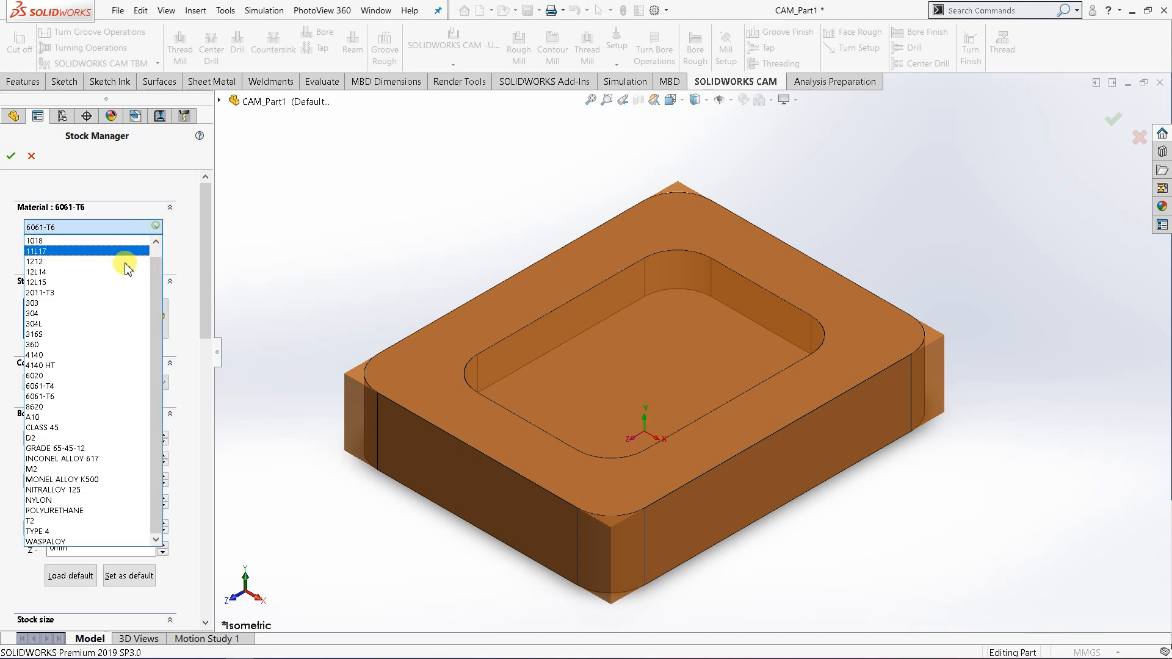
click(111, 334)
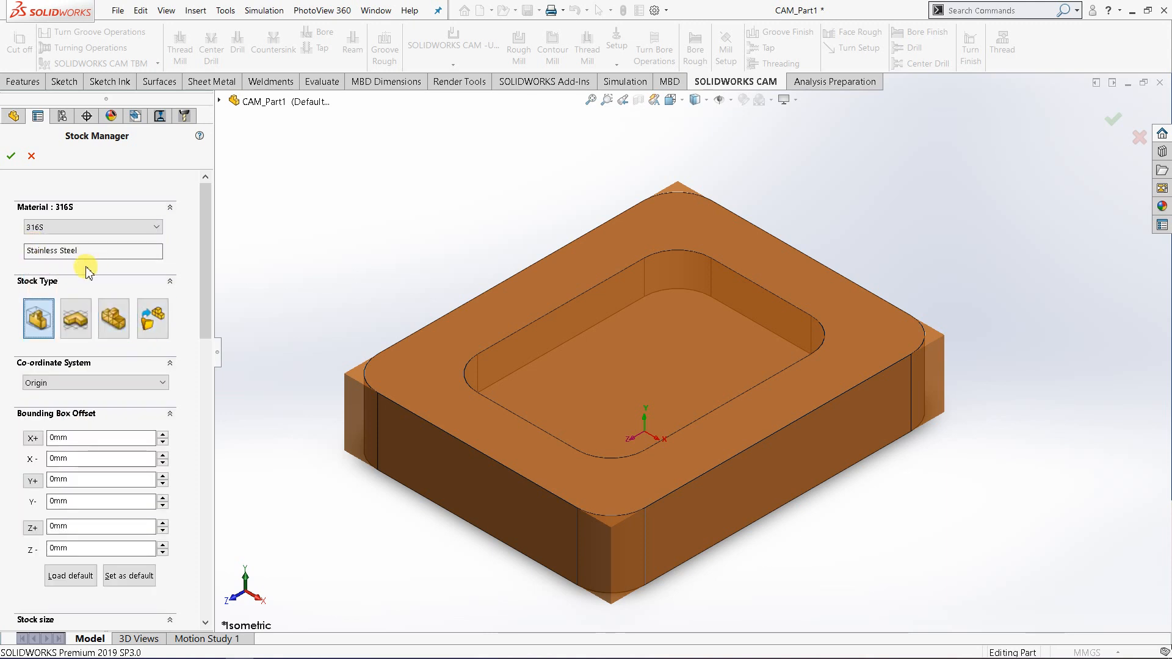
drag(97, 254, 23, 249)
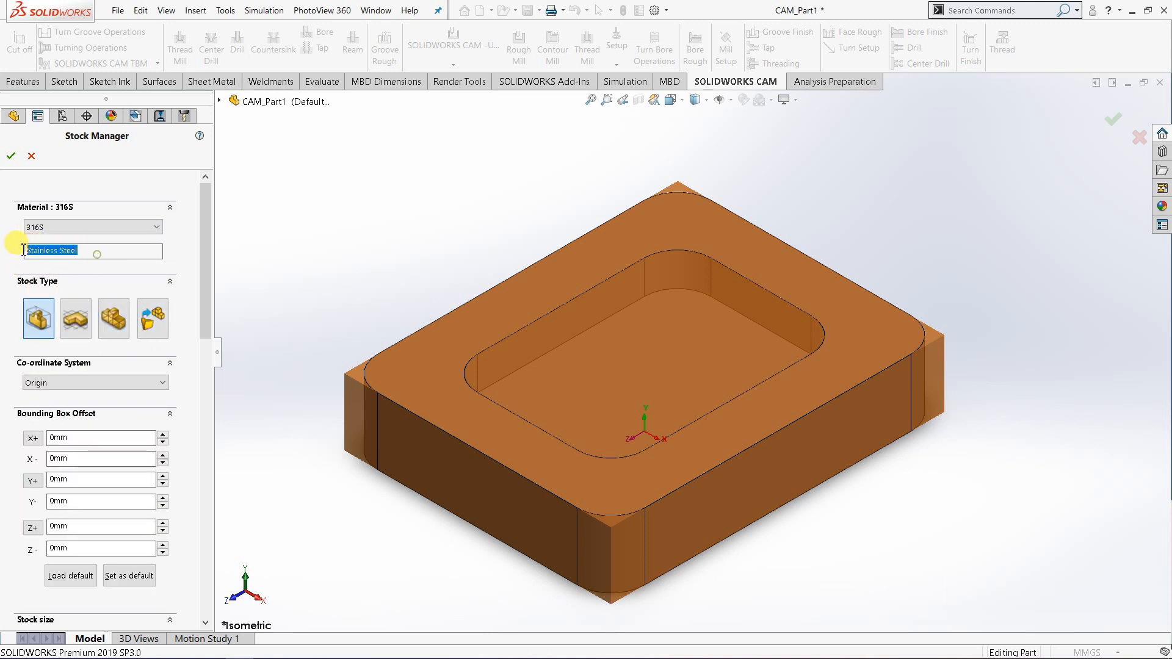
click(151, 228)
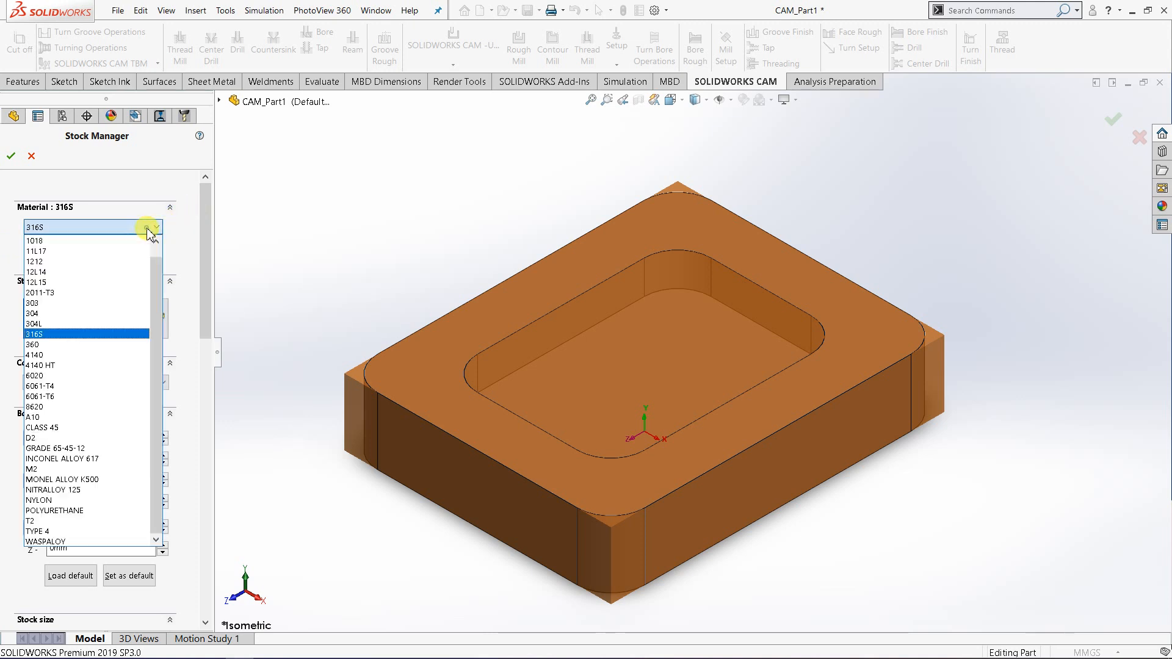
click(64, 407)
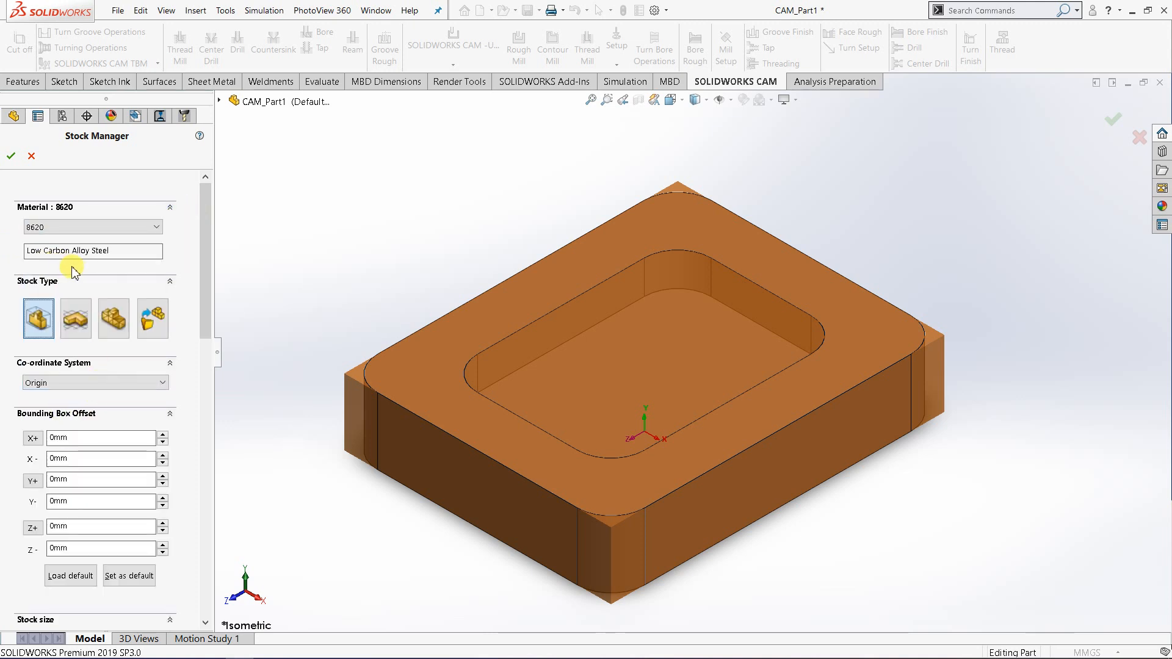
click(153, 227)
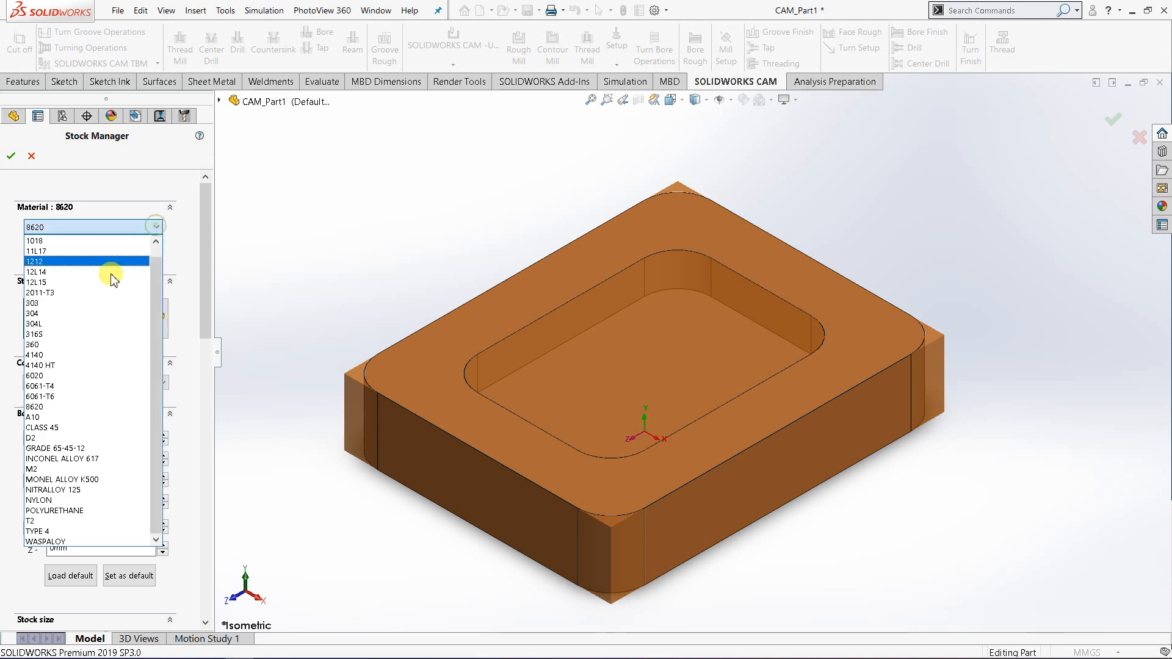
click(77, 398)
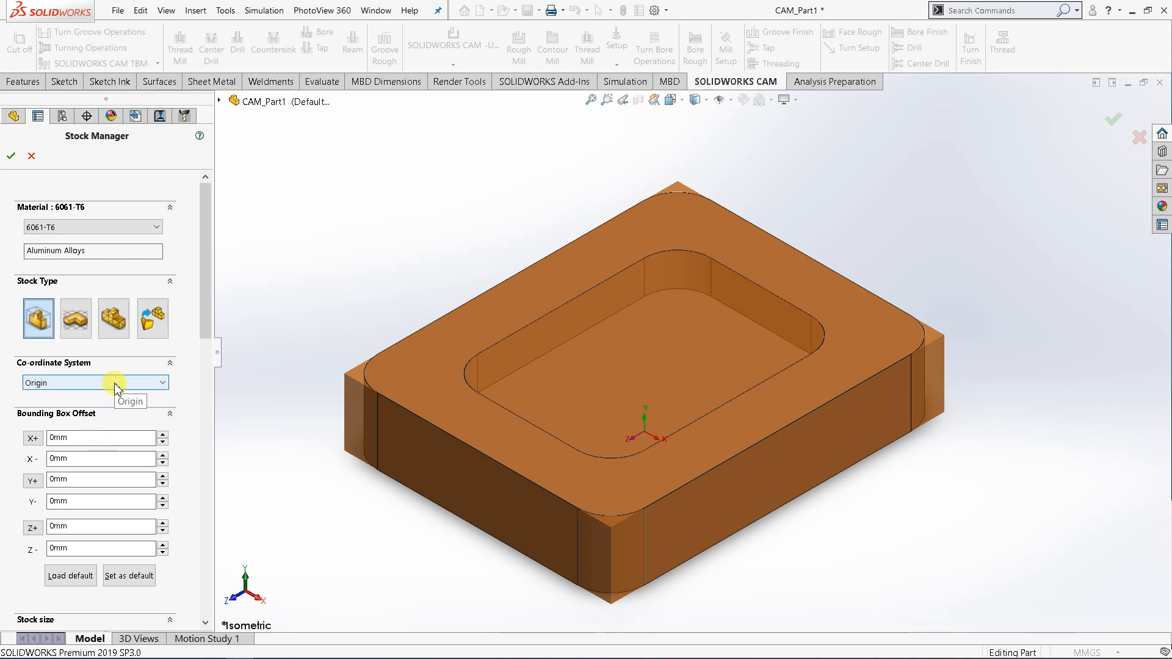
Set the stock's bounding box offset to 5 mm in both the X+ and X- directions.
drag(204, 324, 204, 361)
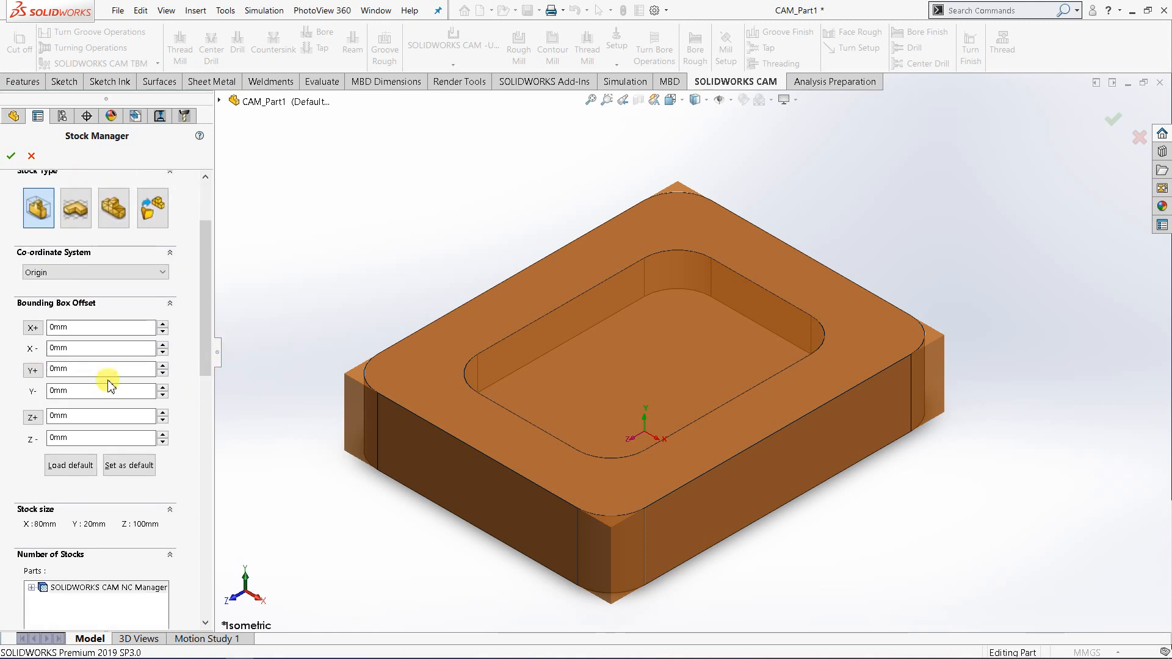
middle_drag(702, 531, 740, 523)
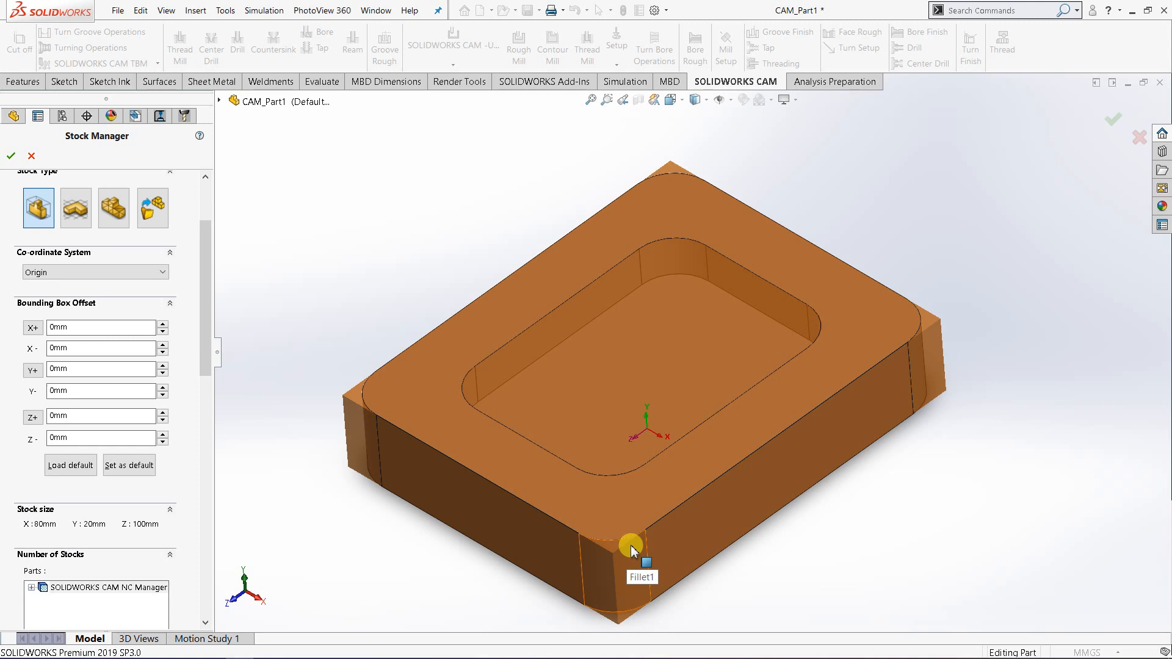
middle_drag(764, 521, 833, 403)
middle_drag(750, 530, 730, 496)
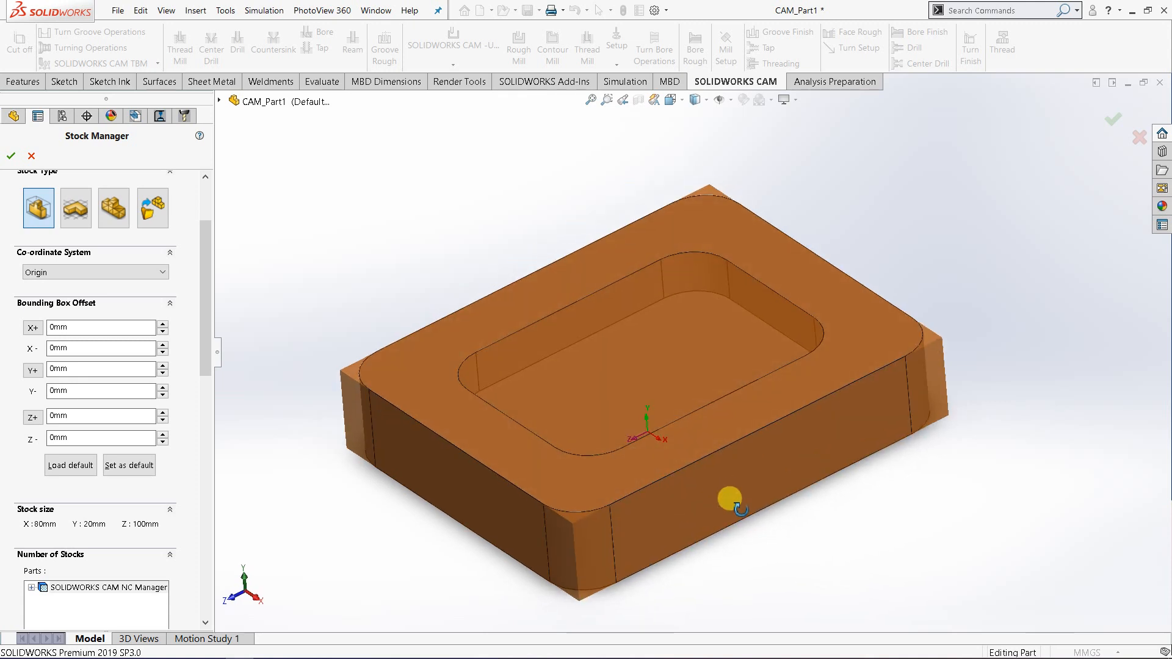
click(73, 391)
double_click(79, 329)
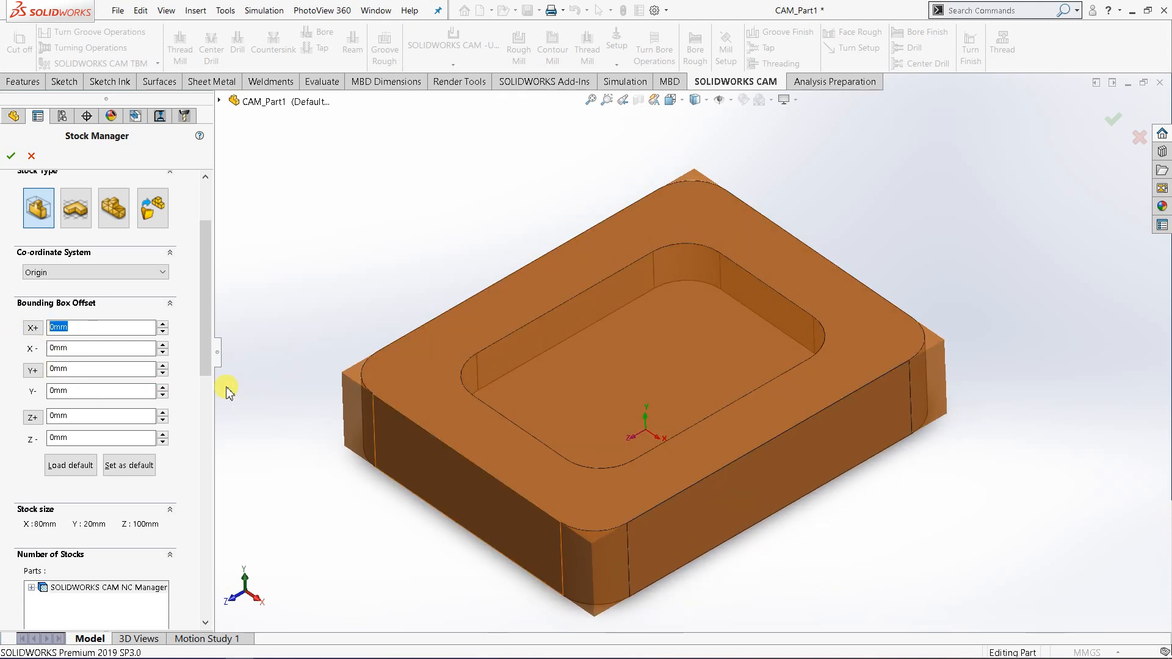
text(5)
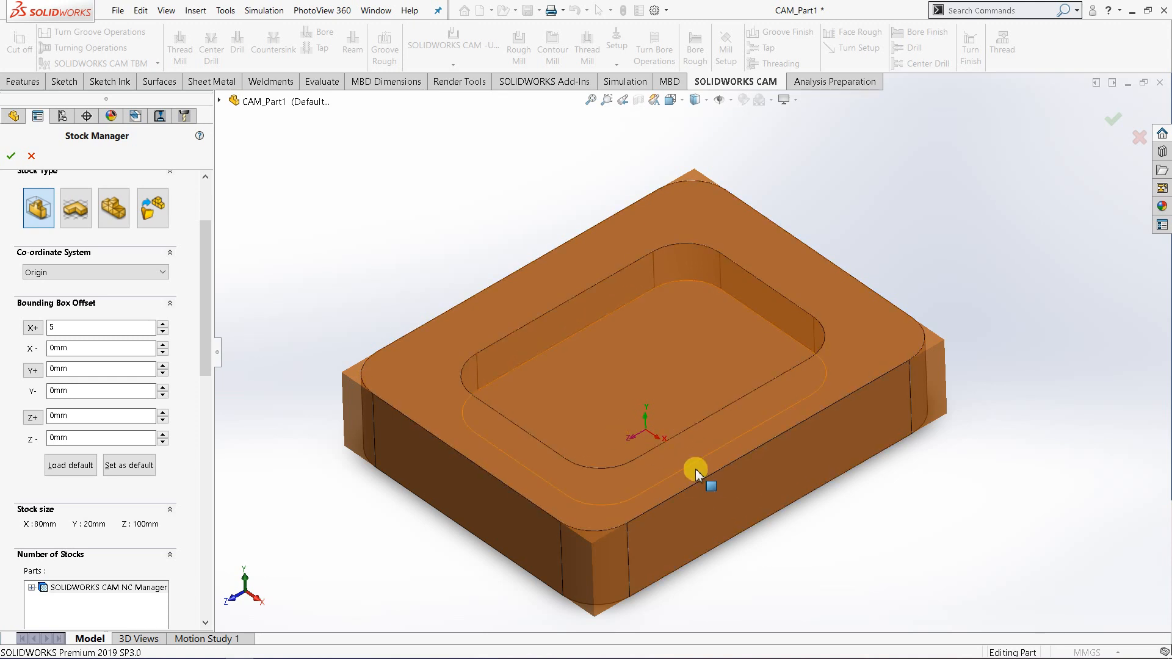
double_click(69, 331)
click(76, 347)
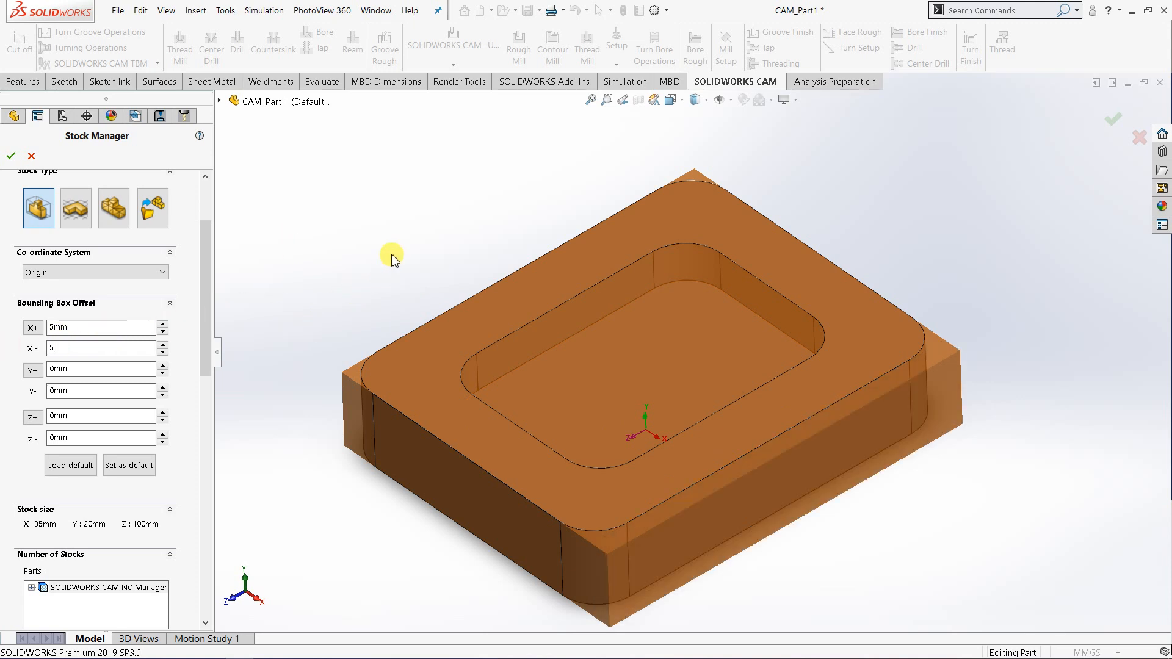
middle_drag(659, 596, 822, 570)
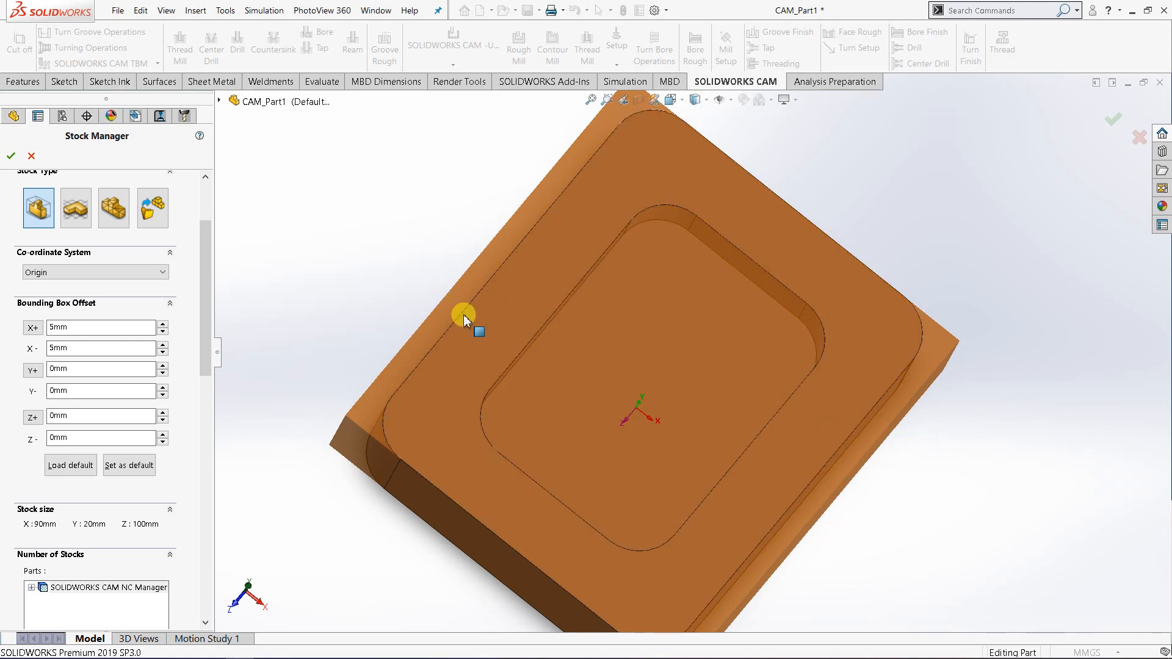
Set the stock's bounding box offset to 5 mm in the Y+, Z+ and Z- directions.
middle_drag(543, 439, 511, 357)
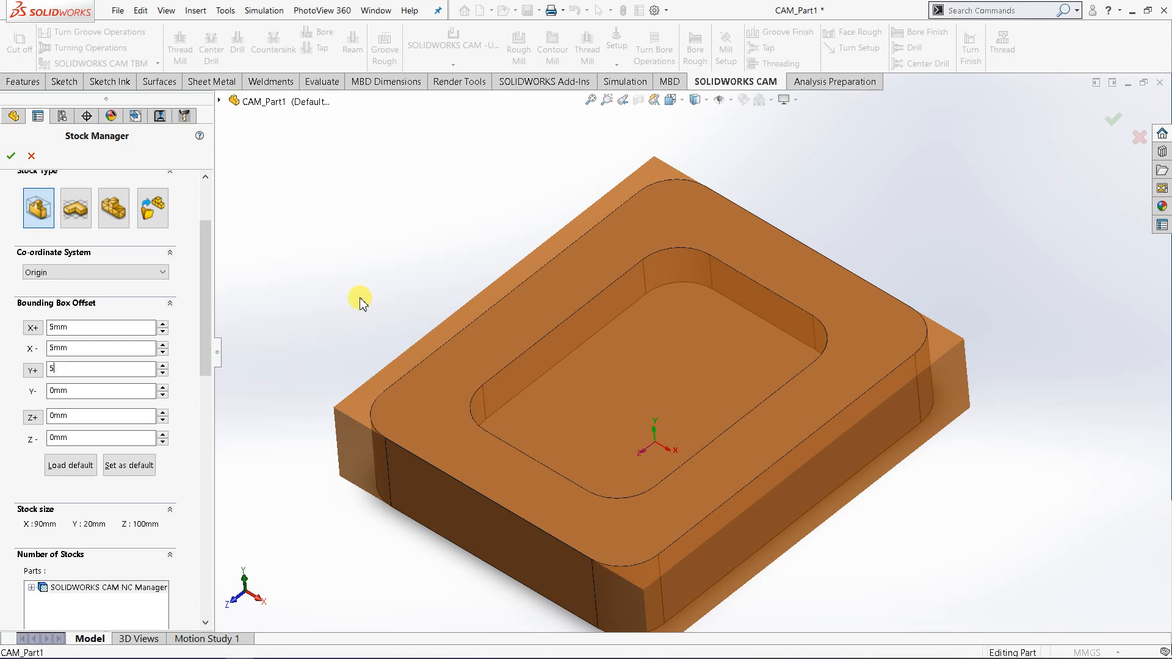
middle_drag(602, 450, 703, 447)
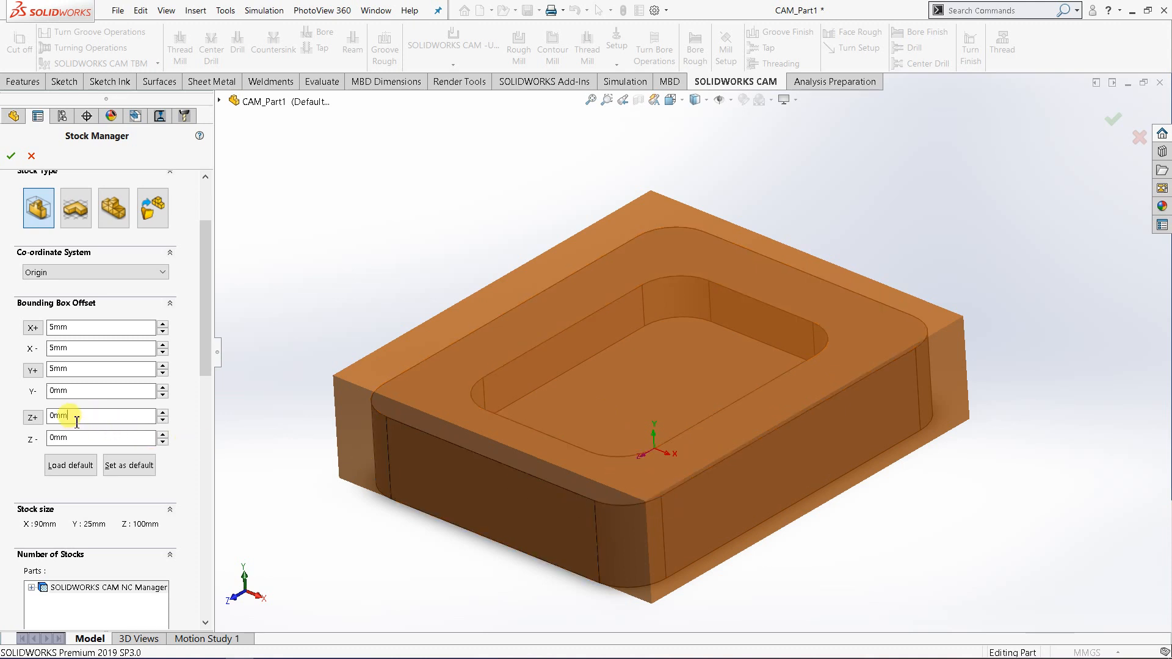
text(5)
key(Tab)
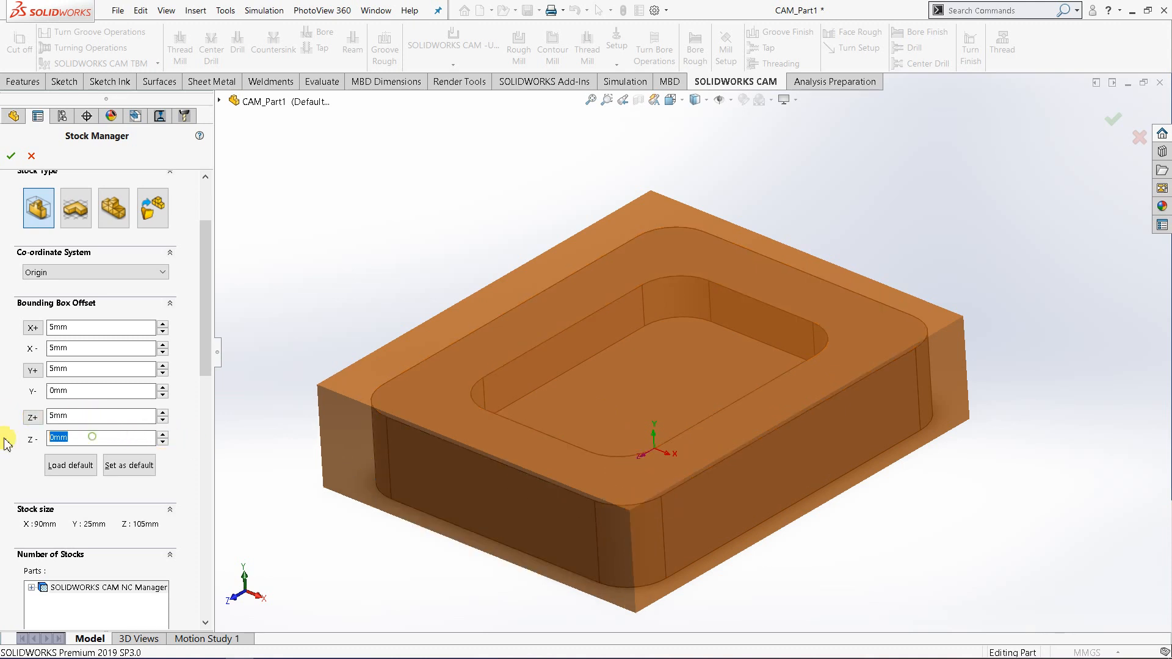
text(5)
key(Return)
Examine the stock allowance around the part from several sides and accept the stock definition.
middle_drag(735, 450, 573, 348)
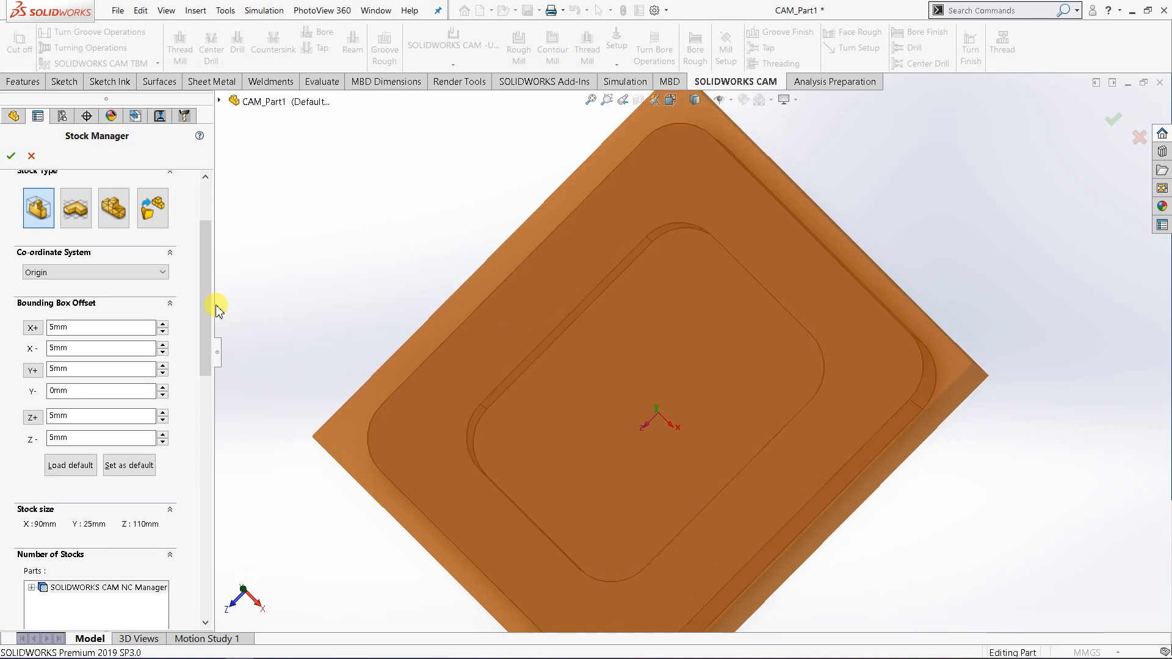
middle_drag(588, 419, 488, 297)
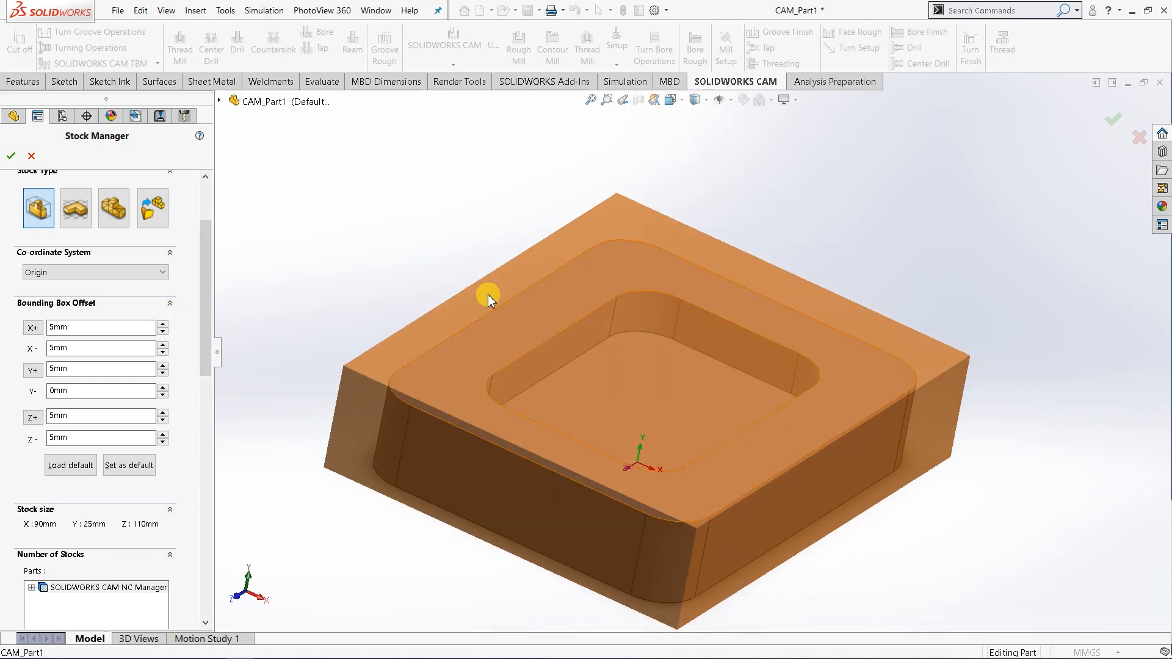
click(72, 349)
click(77, 330)
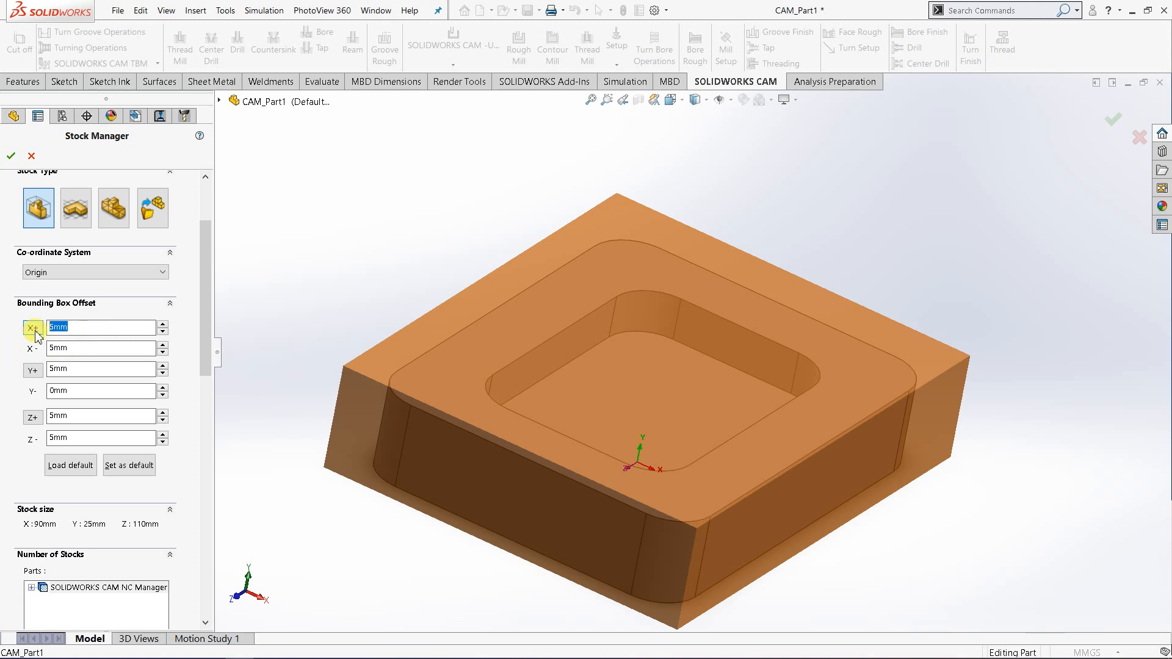
middle_drag(724, 480, 738, 525)
middle_drag(811, 340, 891, 349)
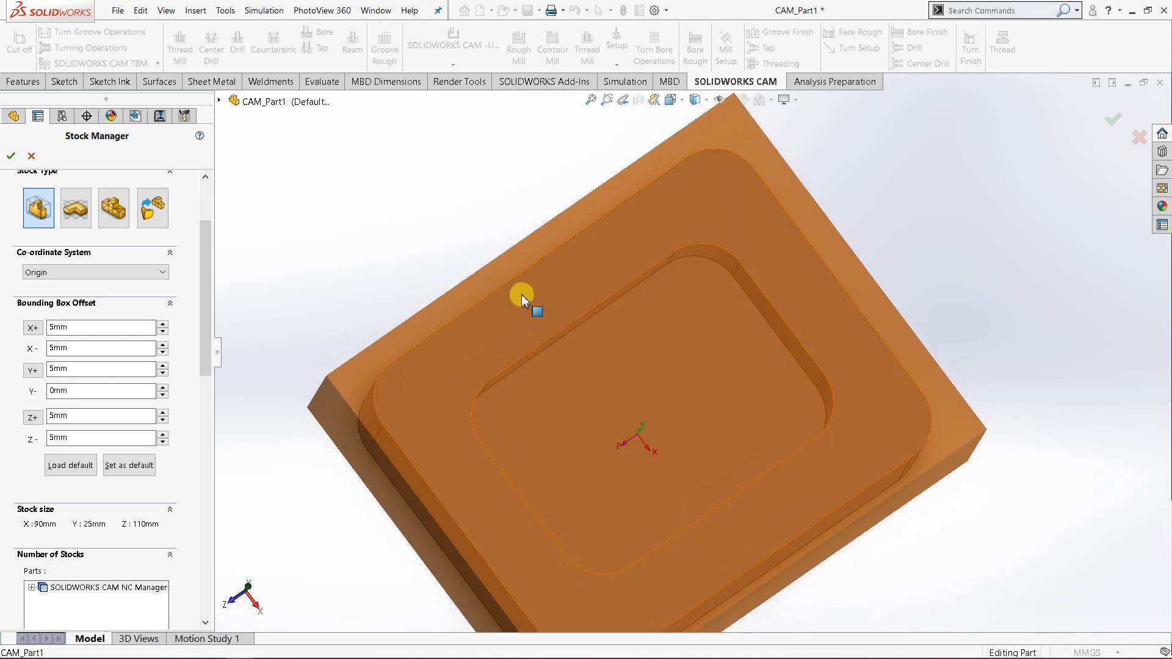
middle_drag(715, 530, 722, 504)
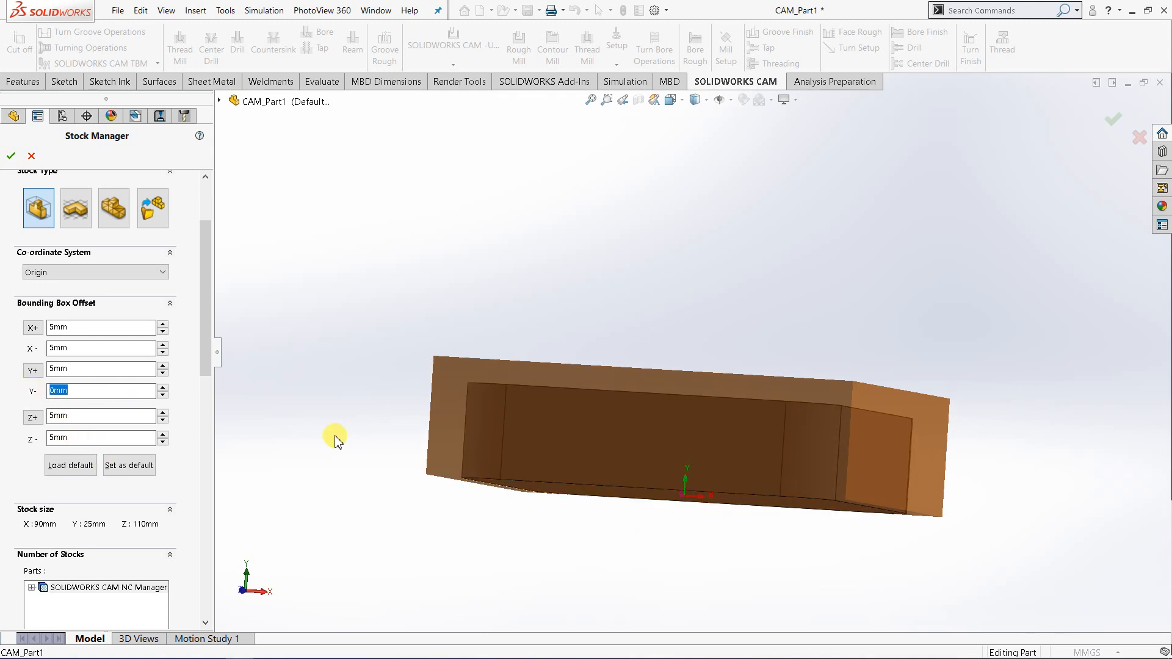
middle_drag(479, 466, 709, 492)
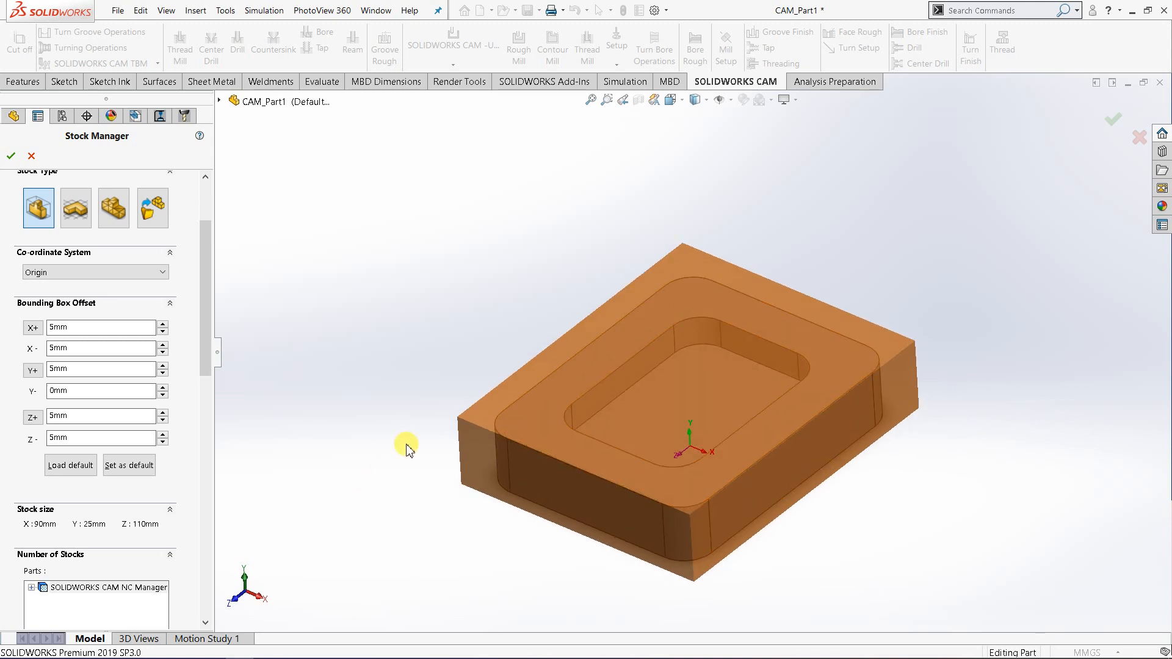
drag(214, 371, 214, 259)
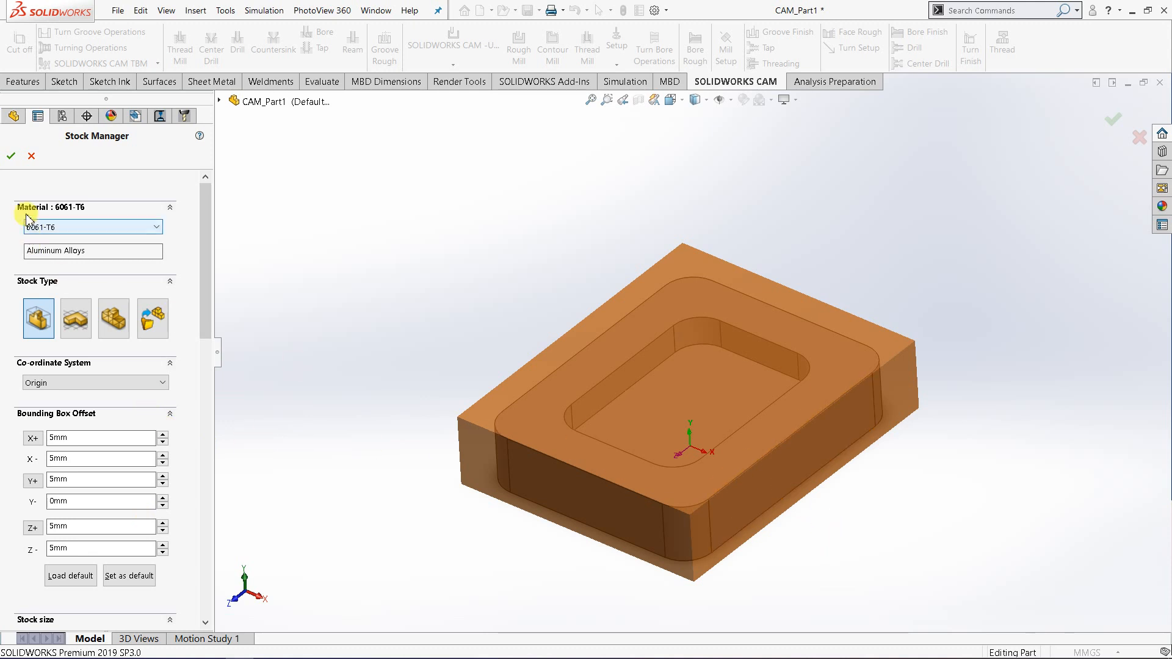
click(12, 157)
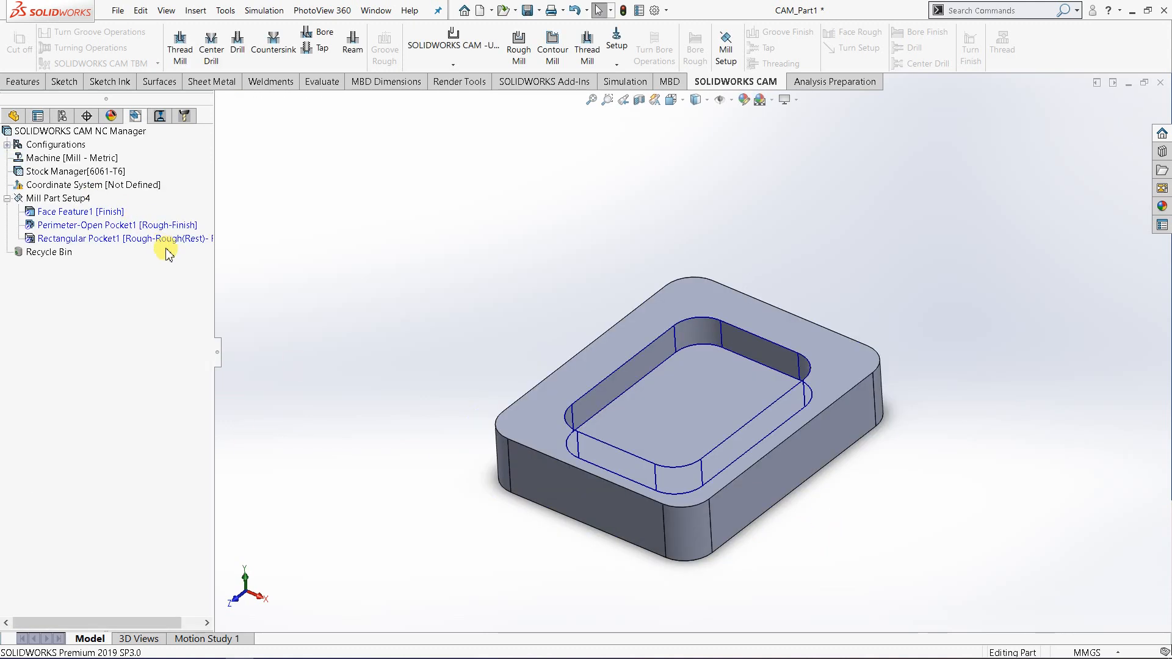
right_click(69, 172)
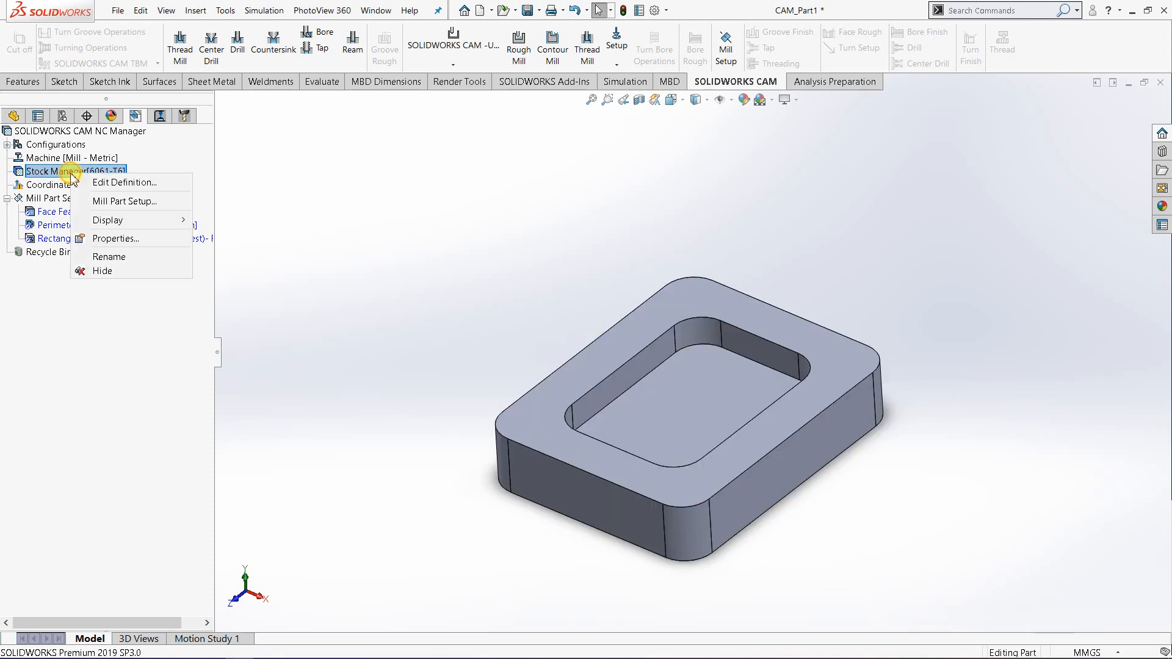
click(112, 205)
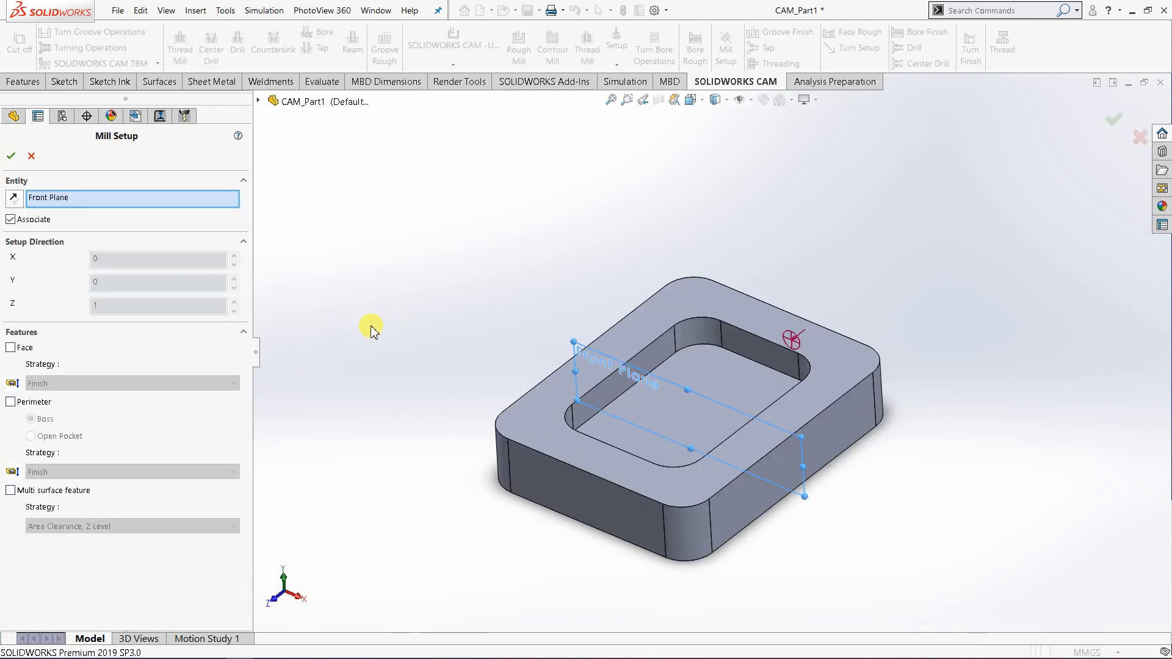
click(31, 157)
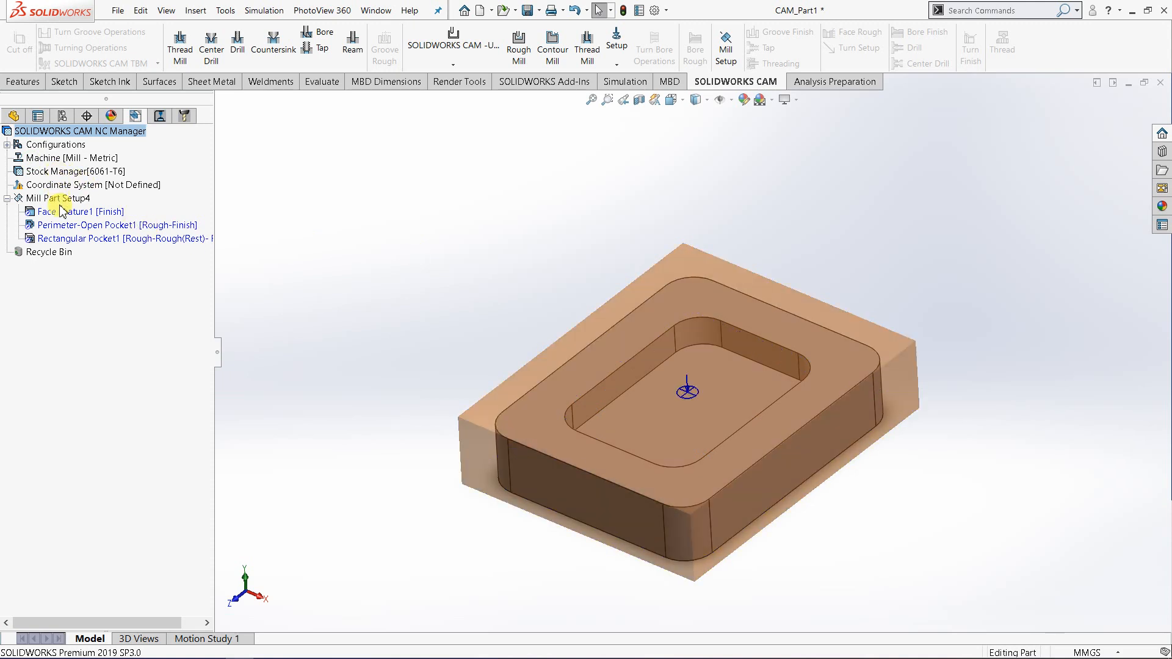
Create a mill part setup from the Stock Manager, using the part's top face as the setup entity.
click(61, 172)
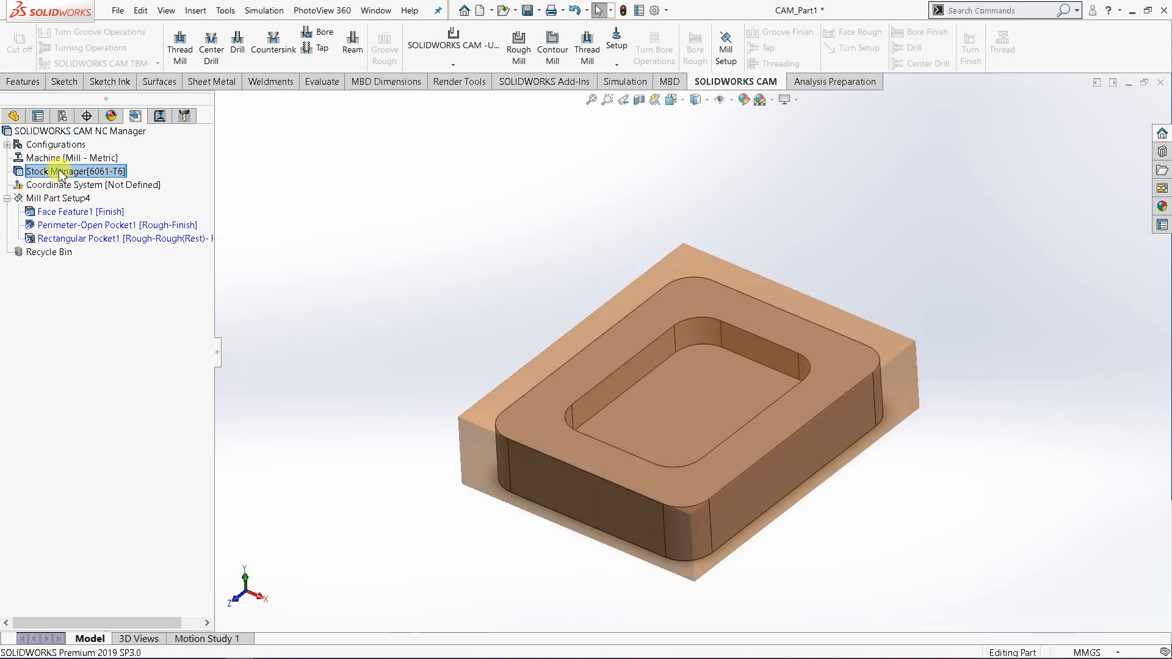
right_click(61, 172)
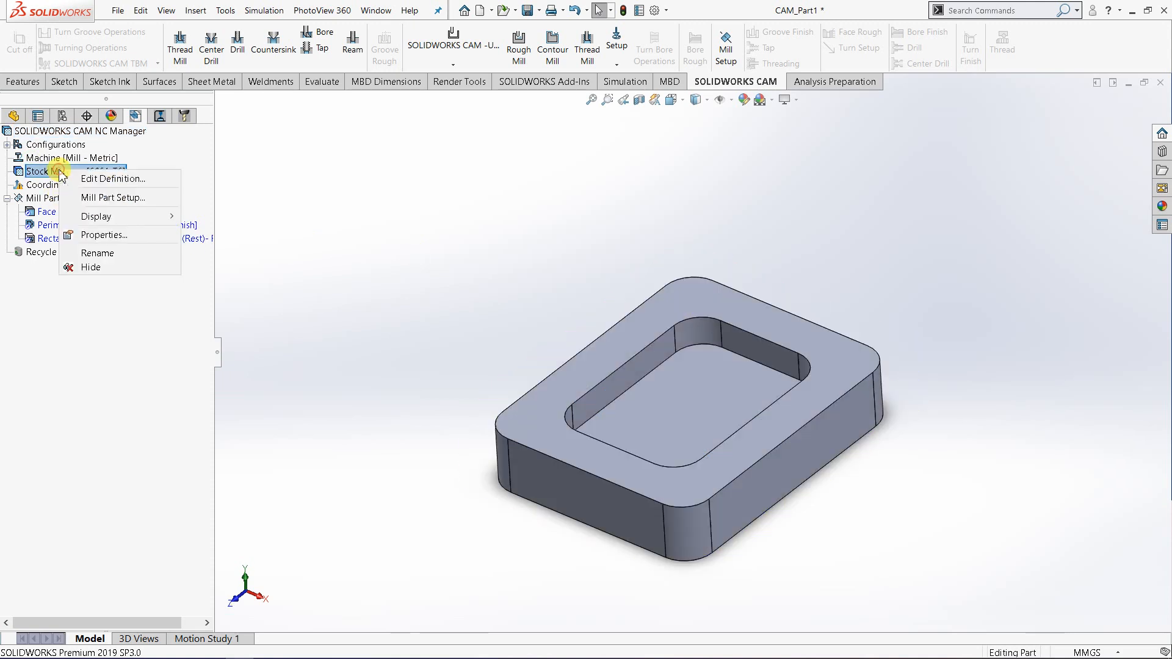
click(101, 198)
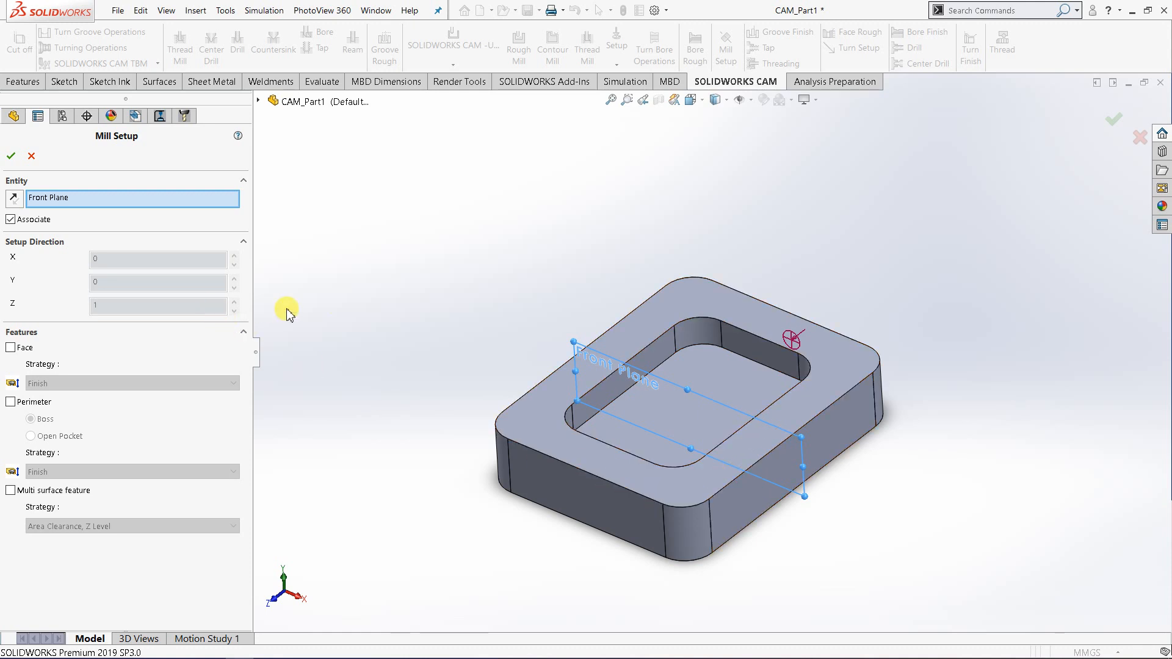
click(649, 331)
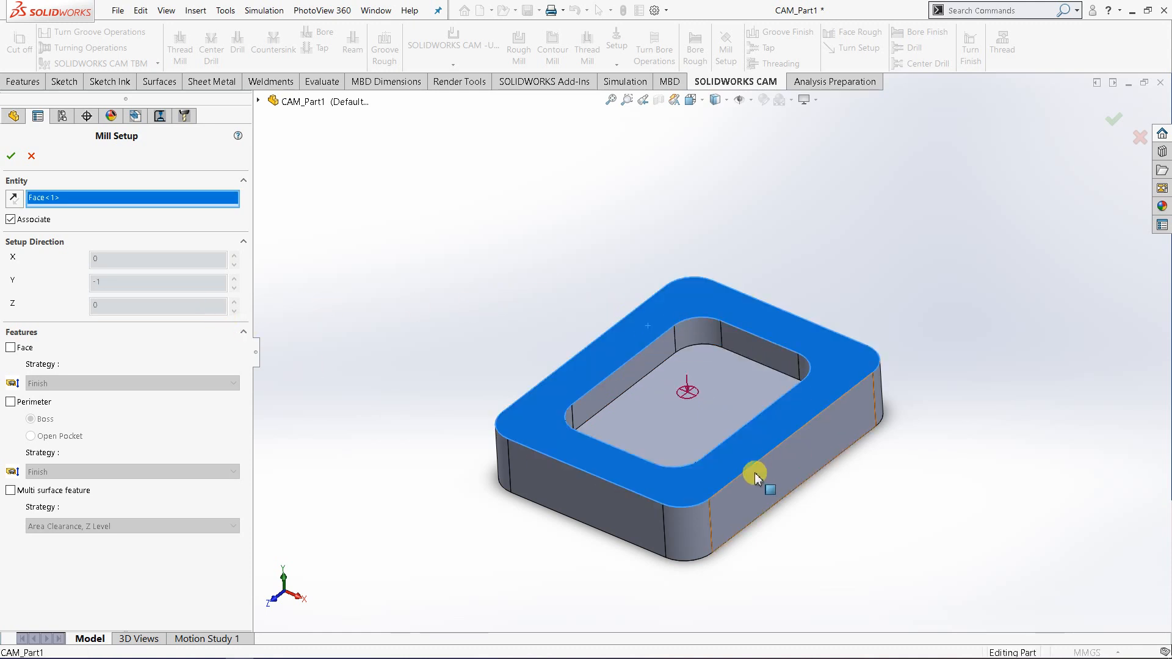
middle_drag(696, 525, 647, 526)
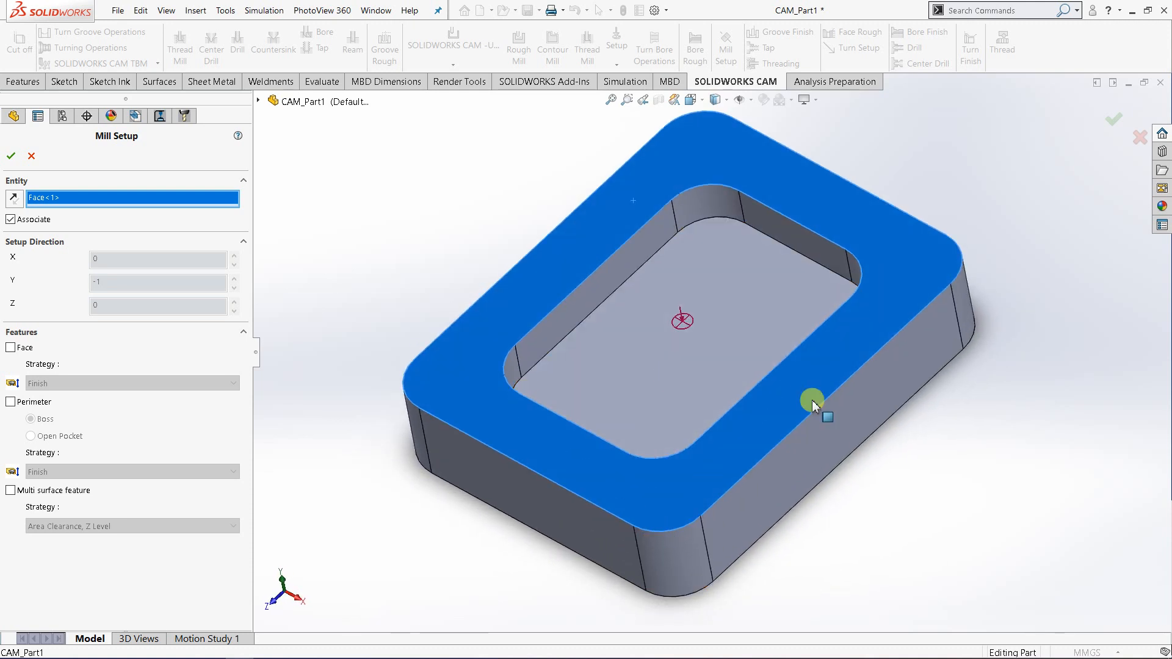
middle_drag(743, 470, 739, 436)
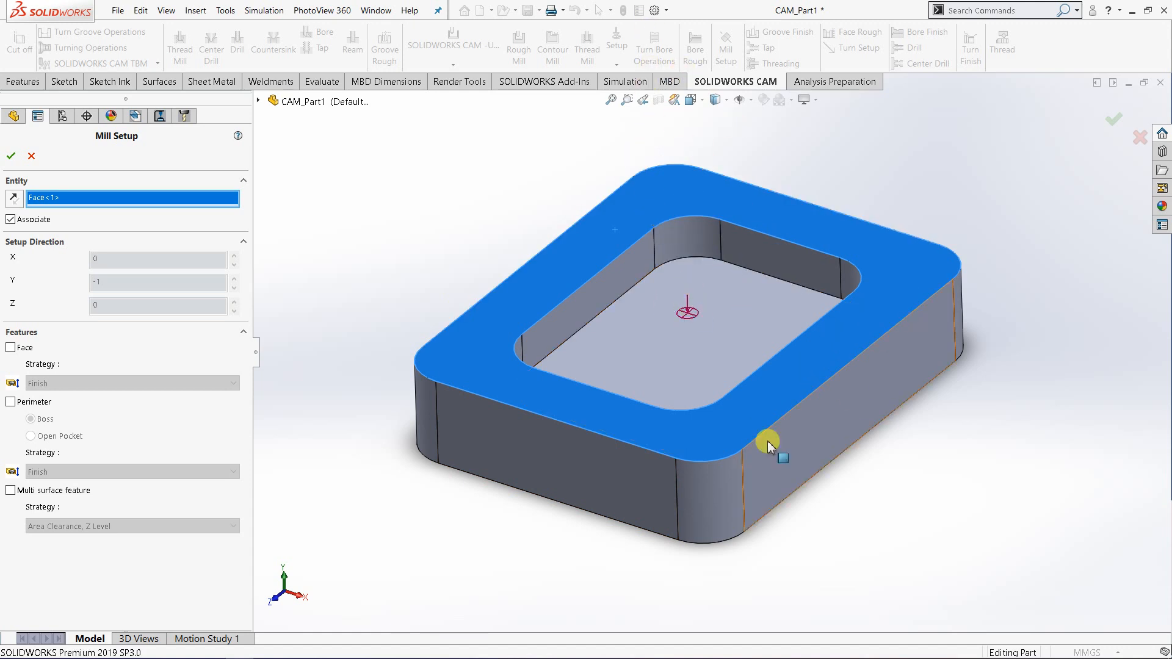
scroll(687, 313, down, 3)
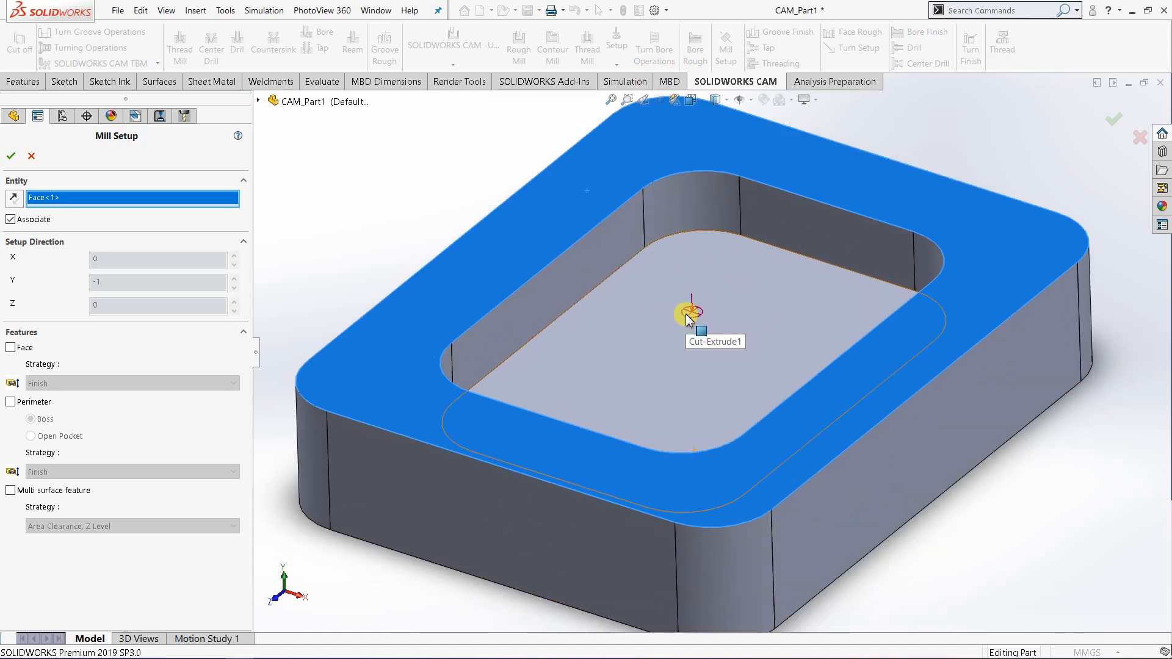
scroll(687, 317, down, 2)
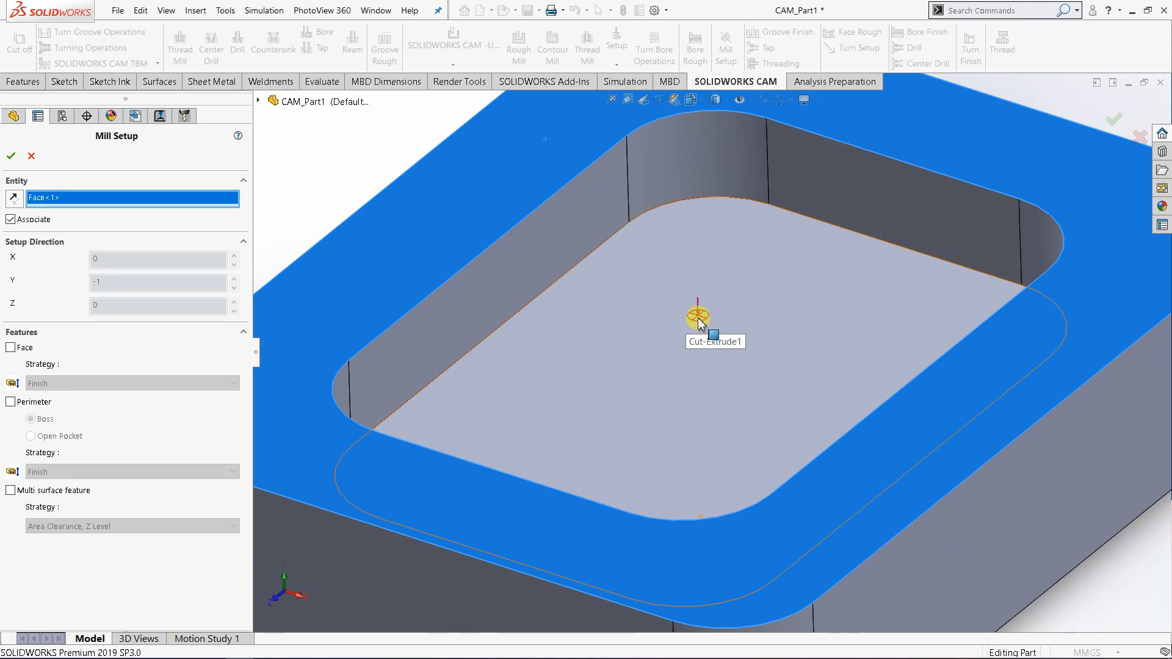
scroll(698, 319, up, 5)
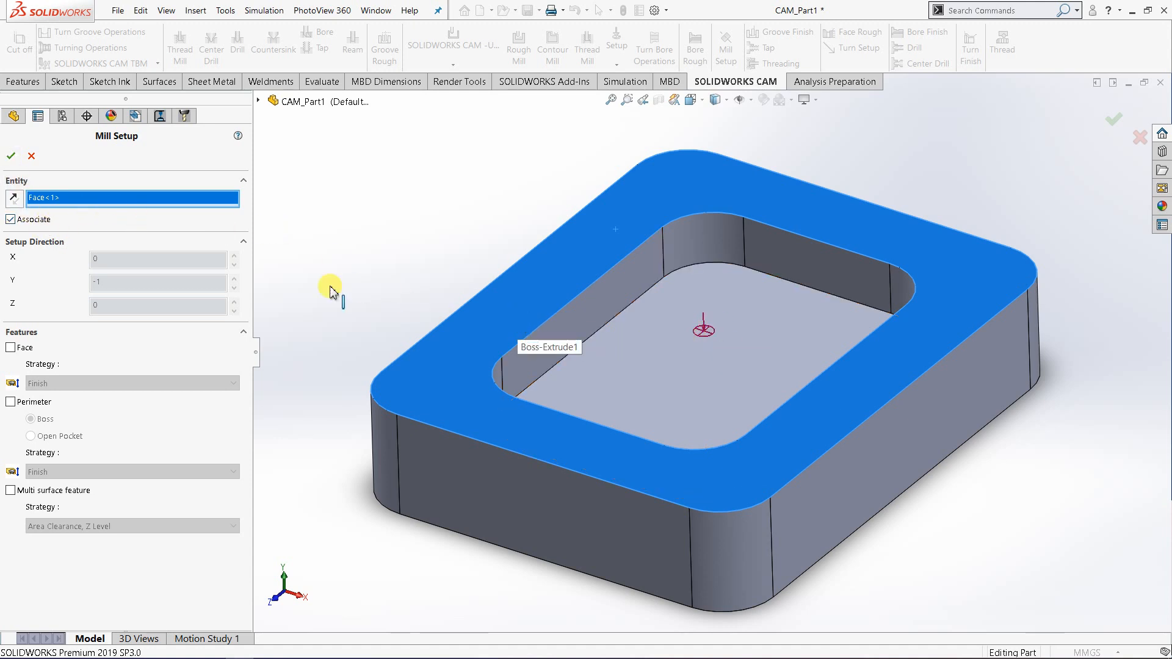
click(12, 157)
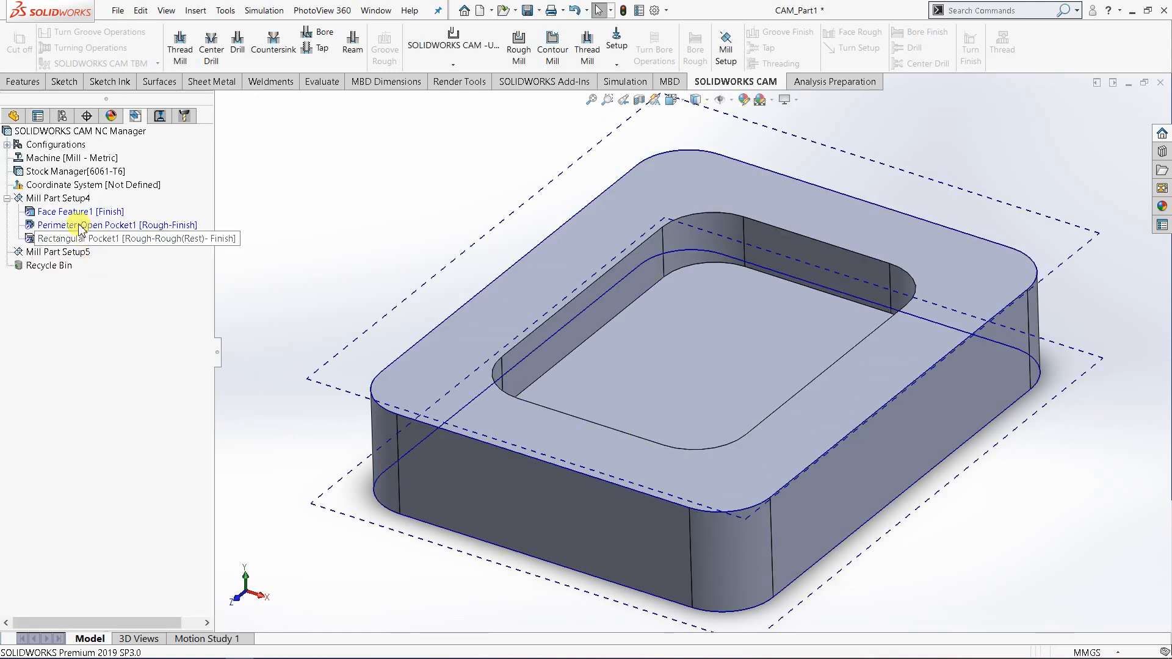
Edit the definition of the Coordinate System and set its origin type to Stock bounding box vertex.
click(92, 185)
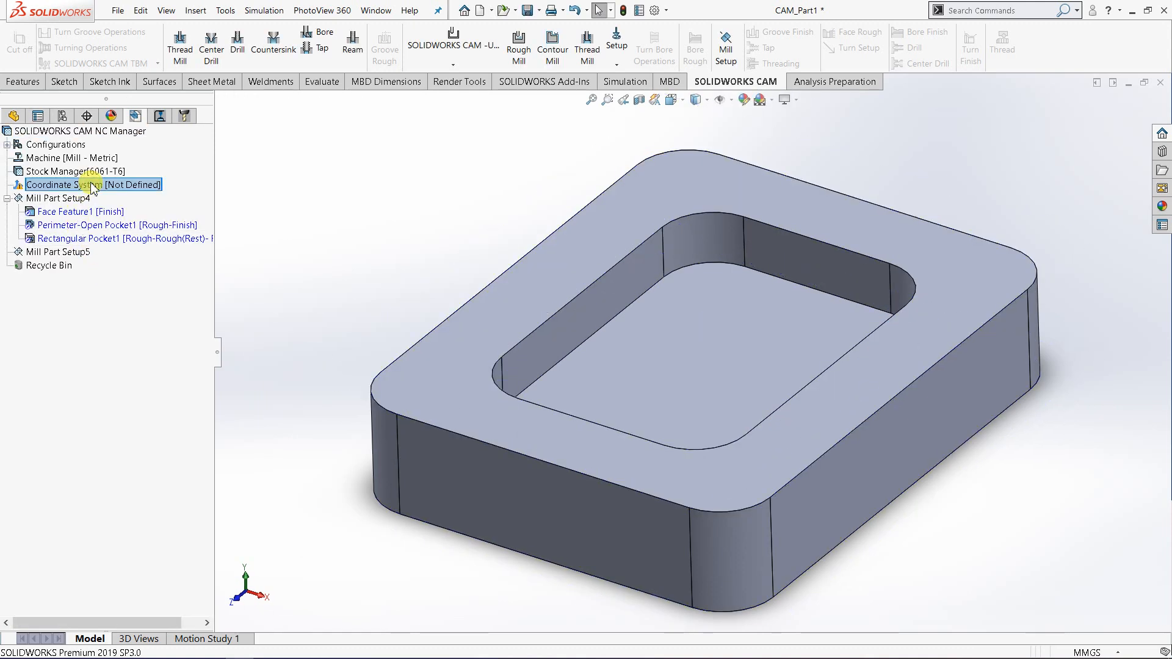
right_click(93, 185)
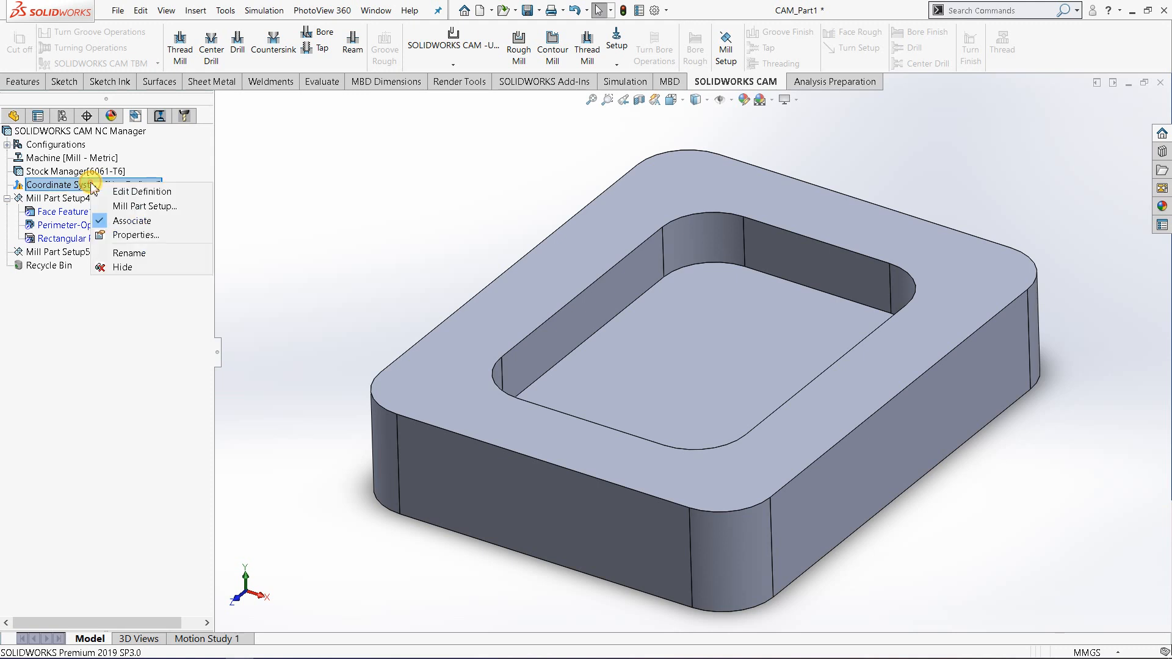
click(129, 194)
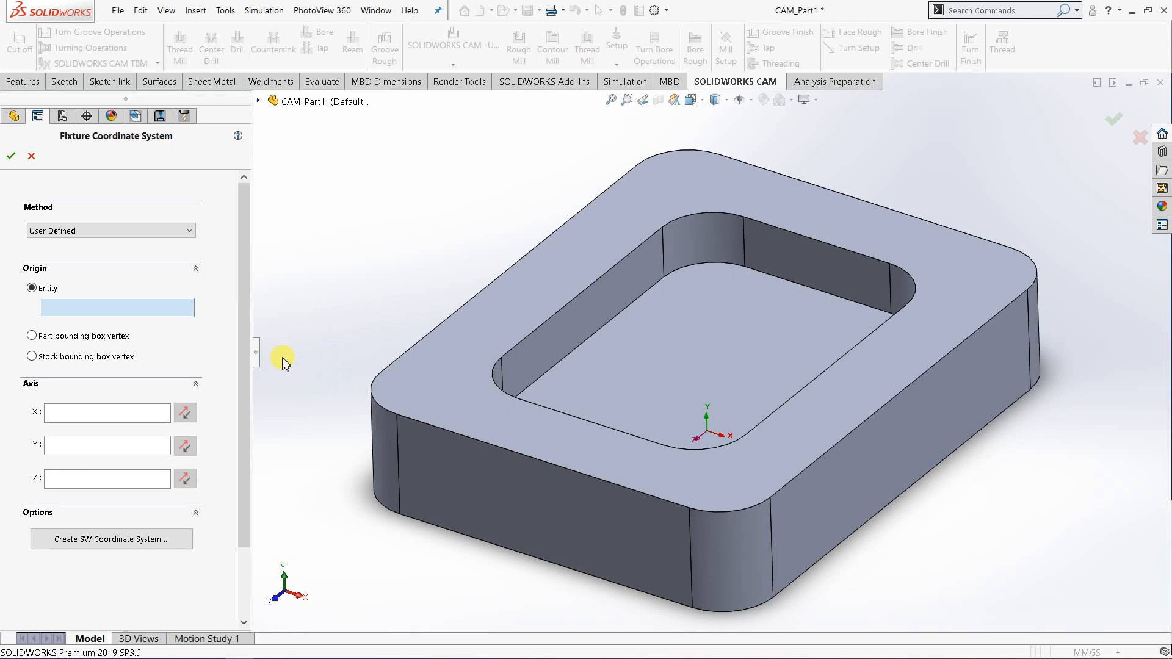
middle_drag(753, 510, 725, 507)
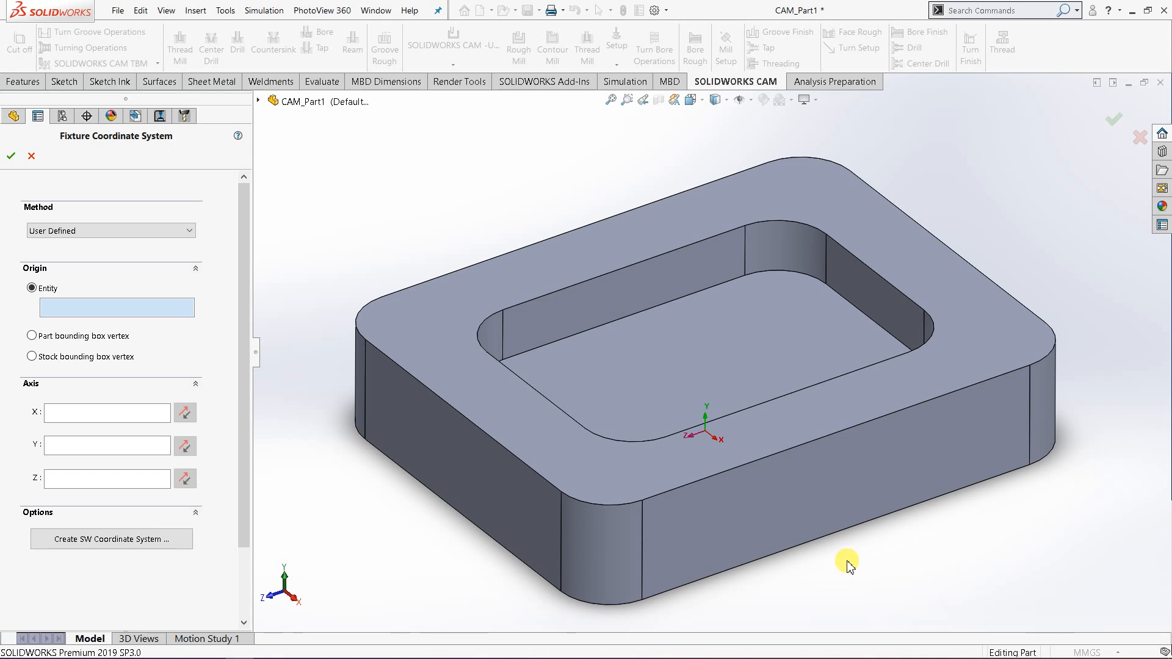
scroll(848, 559, up, 2)
scroll(520, 500, down, 1)
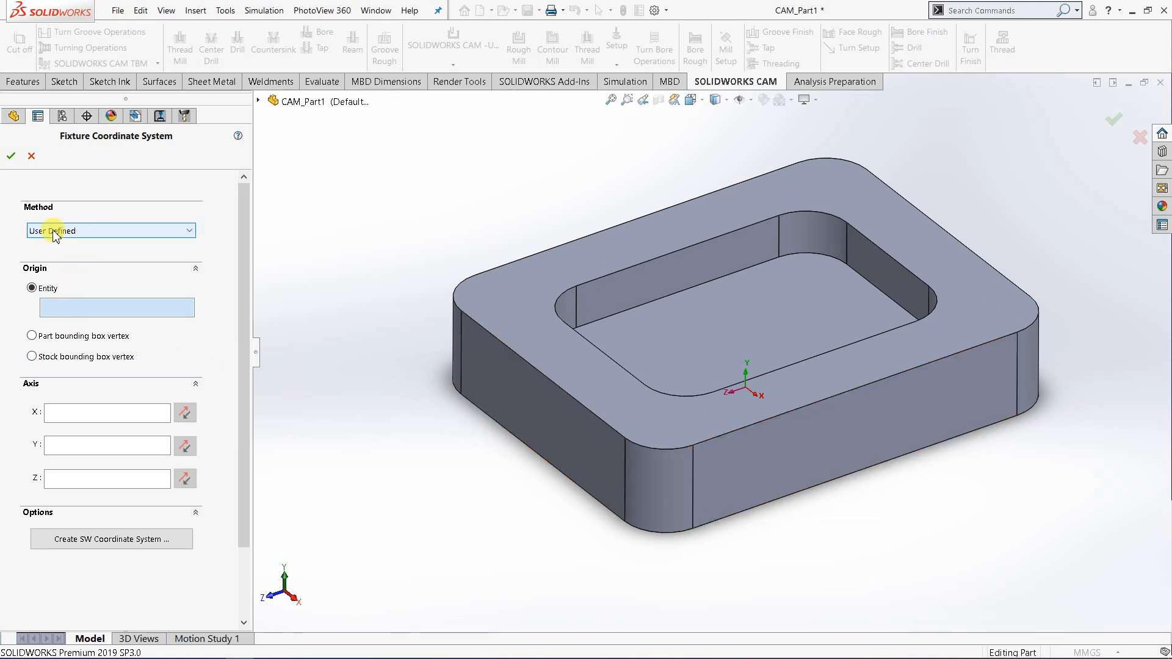
click(31, 357)
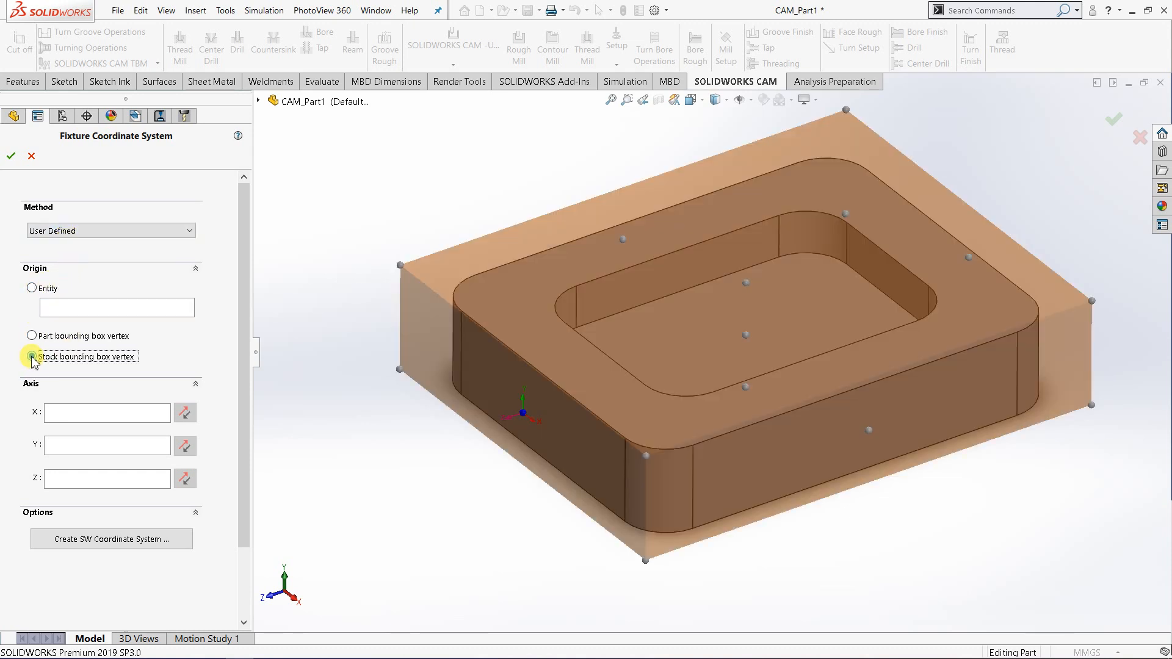
Place the fixture coordinate system's origin on the stock bounding box's top corner vertex at the positive X and Z sides.
middle_drag(447, 551, 512, 558)
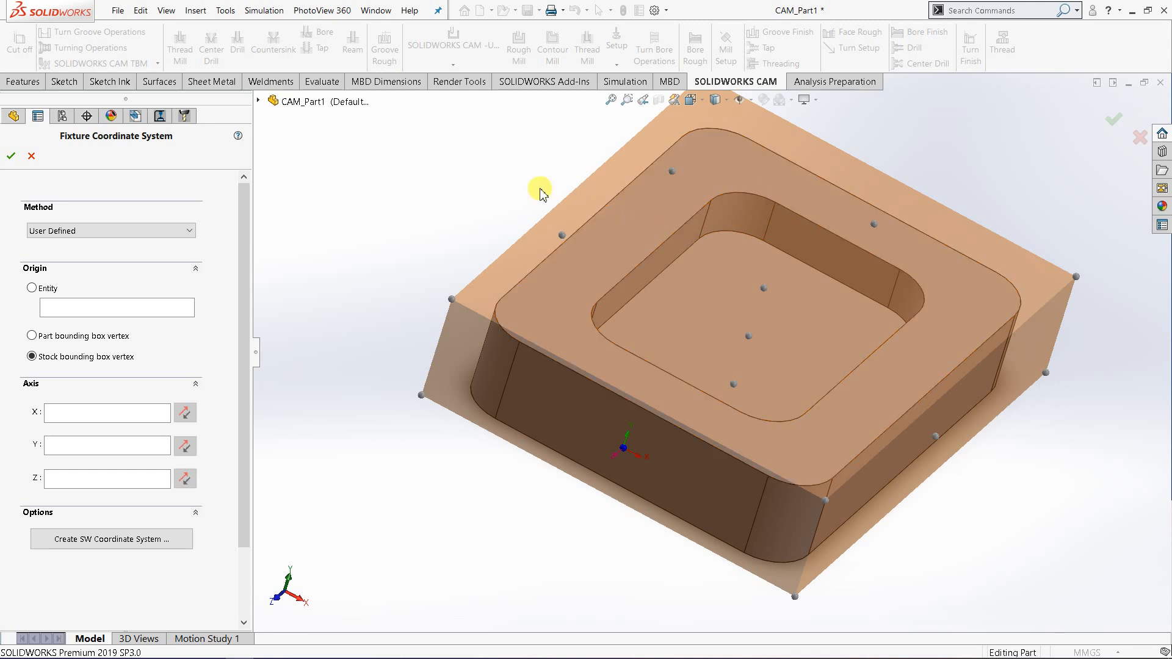
middle_drag(635, 405, 610, 463)
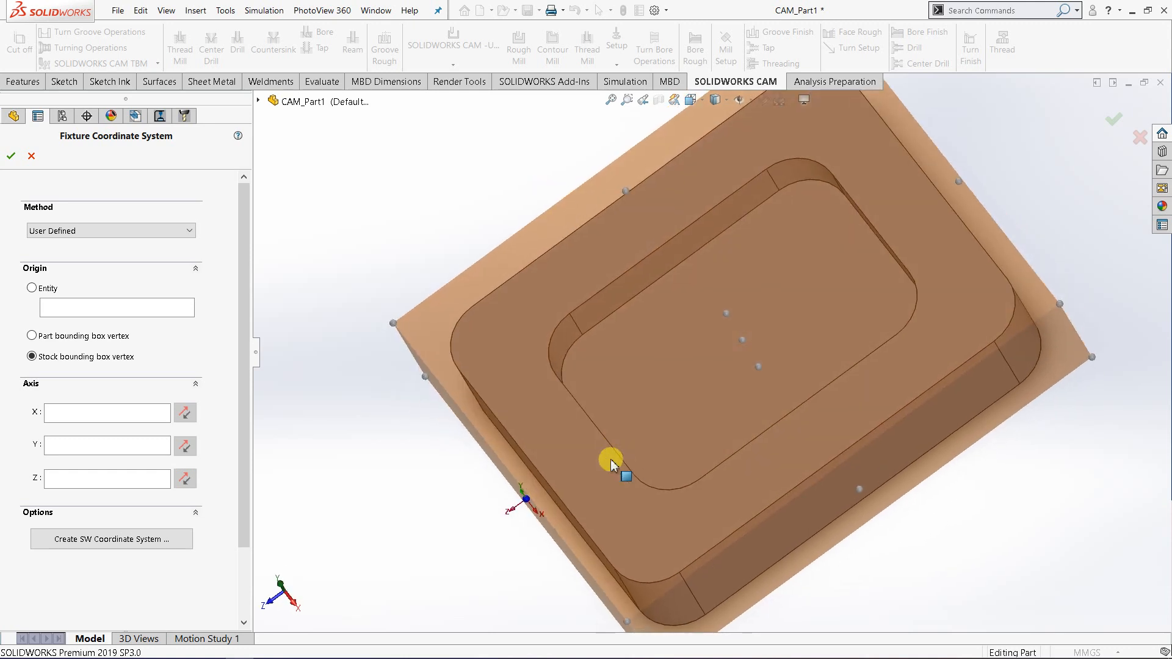
middle_drag(781, 480, 805, 348)
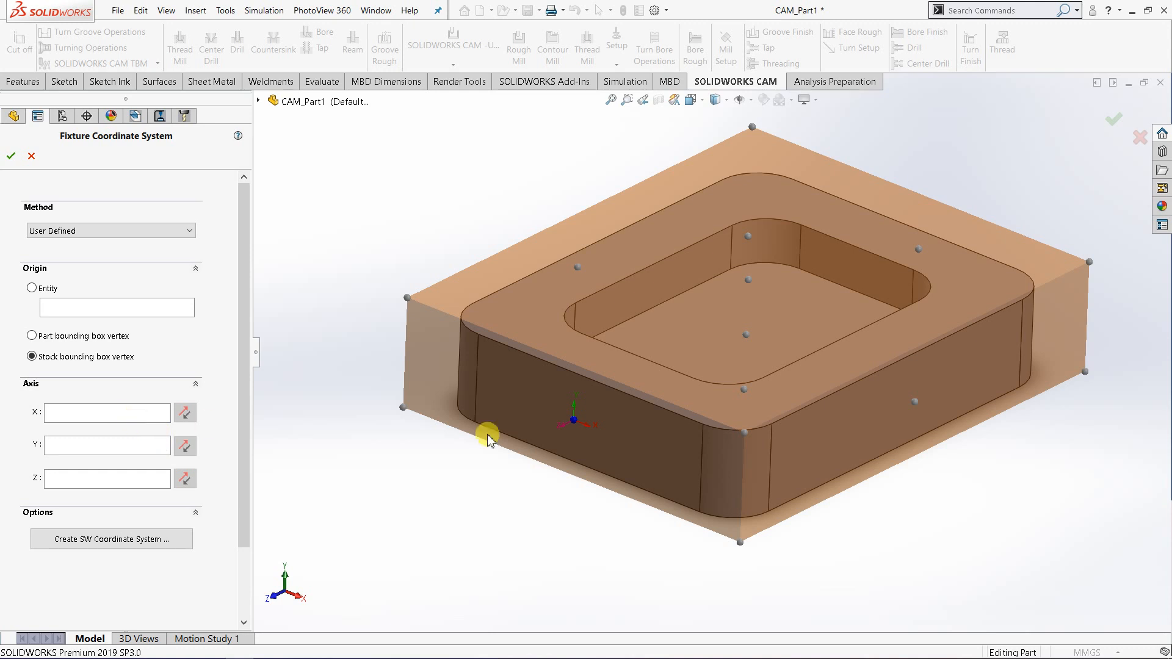
middle_drag(638, 476, 605, 474)
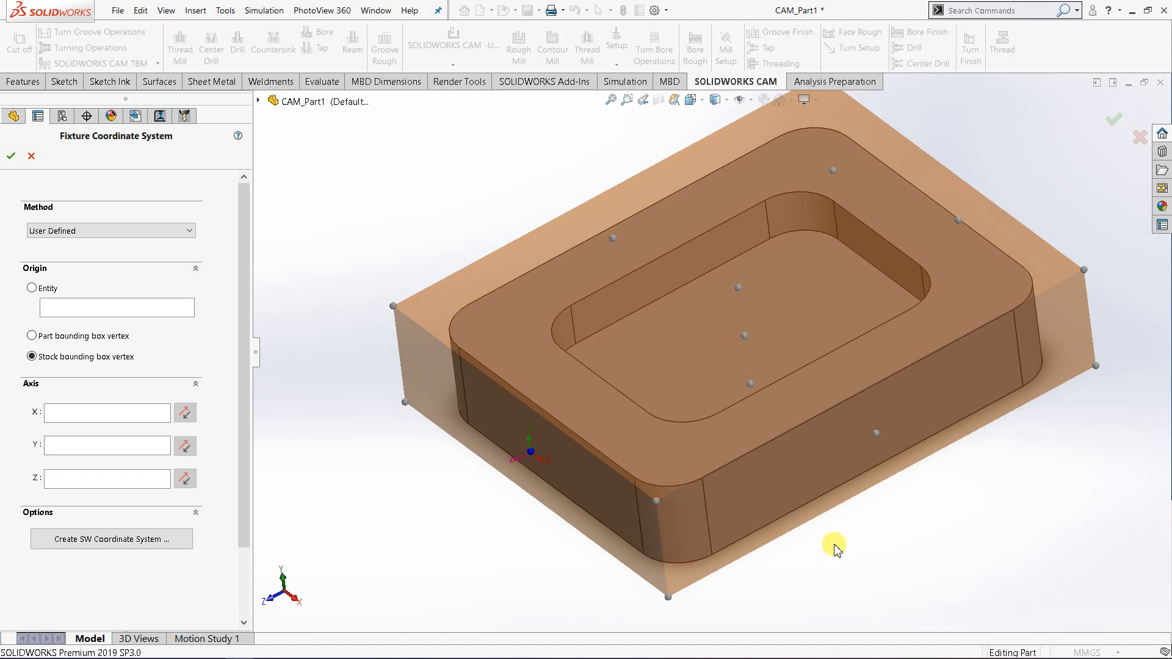
middle_drag(831, 544, 892, 489)
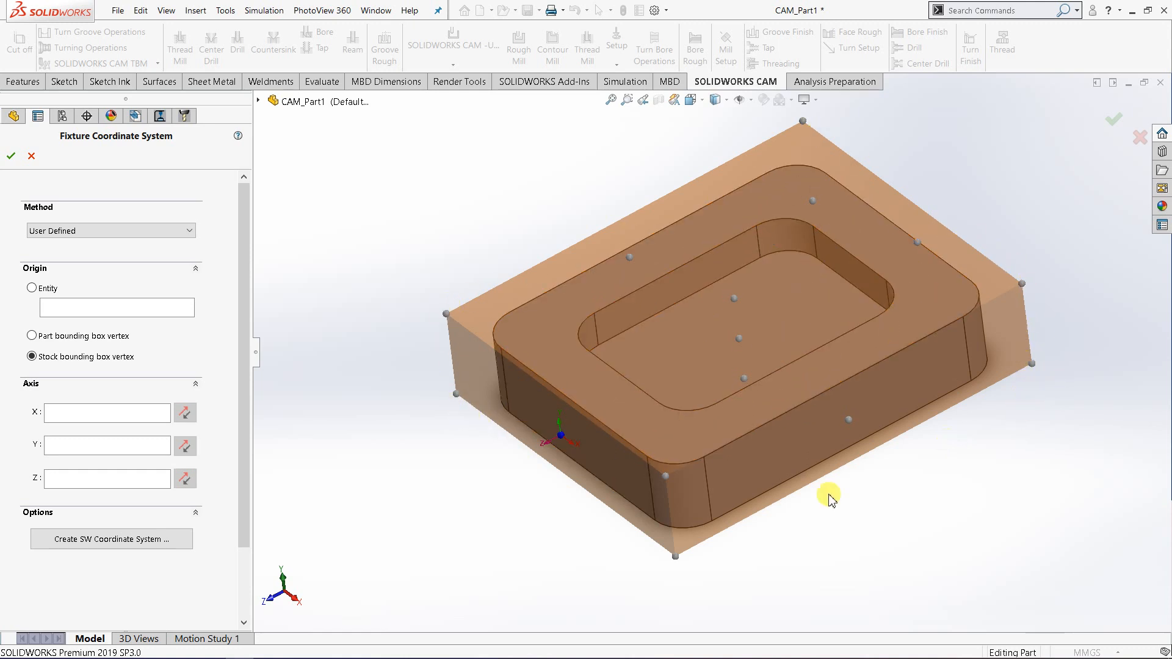
mouse_move(751, 543)
middle_down()
mouse_move(701, 515)
mouse_move(730, 536)
mouse_move(748, 532)
middle_up()
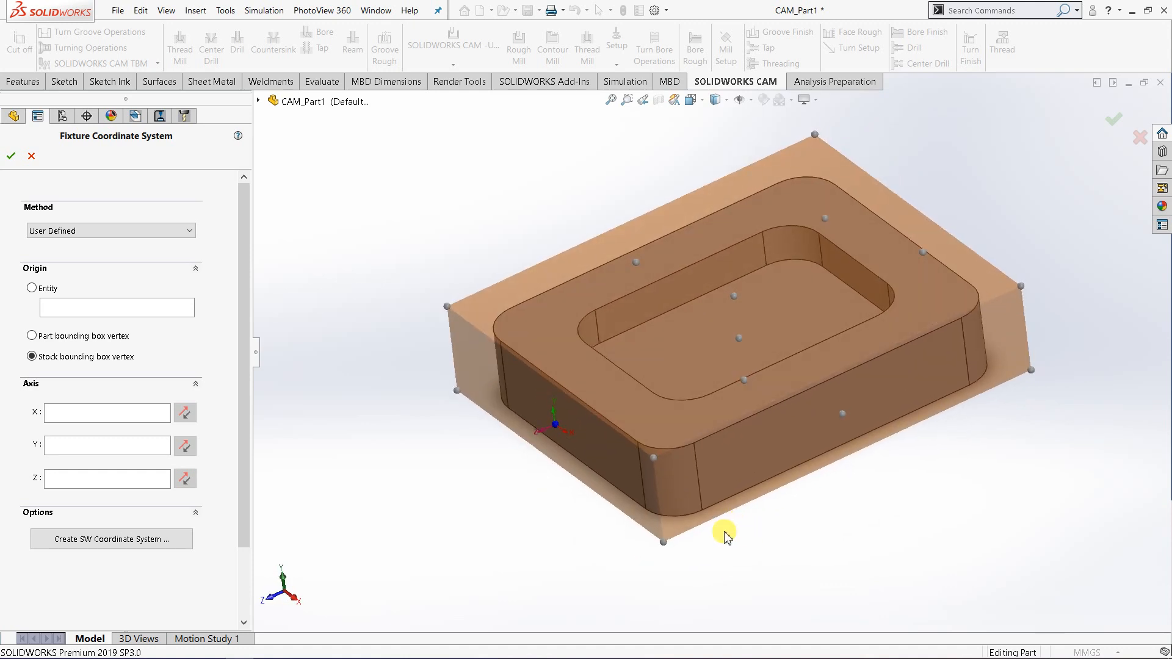
scroll(714, 520, down, 2)
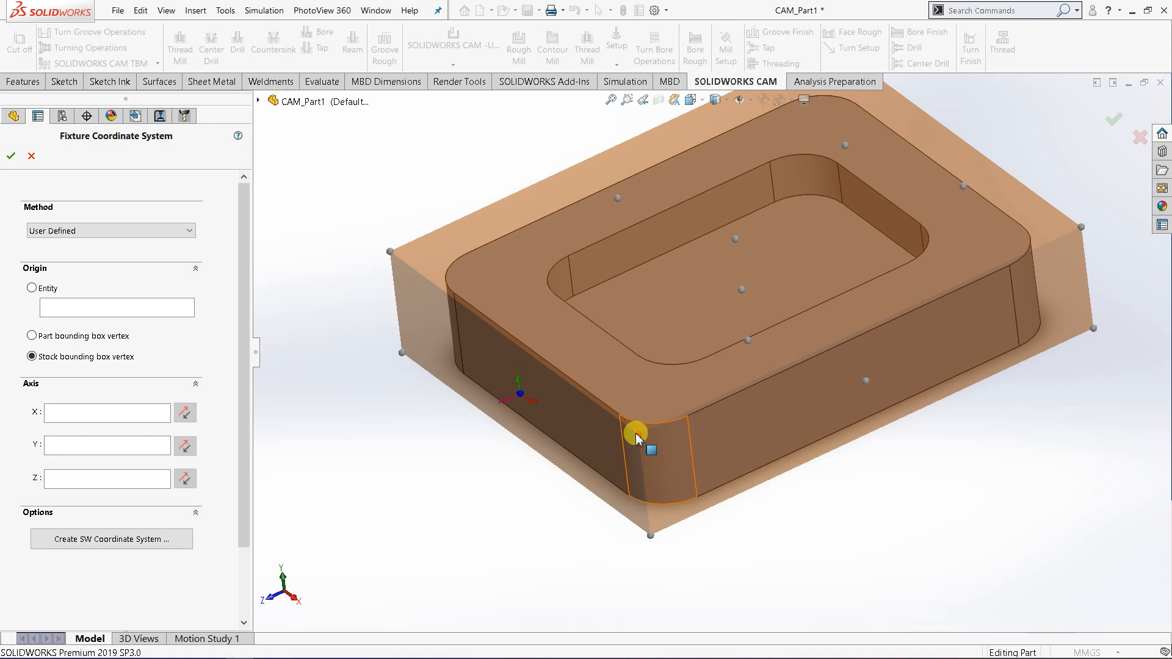
middle_drag(850, 562, 824, 575)
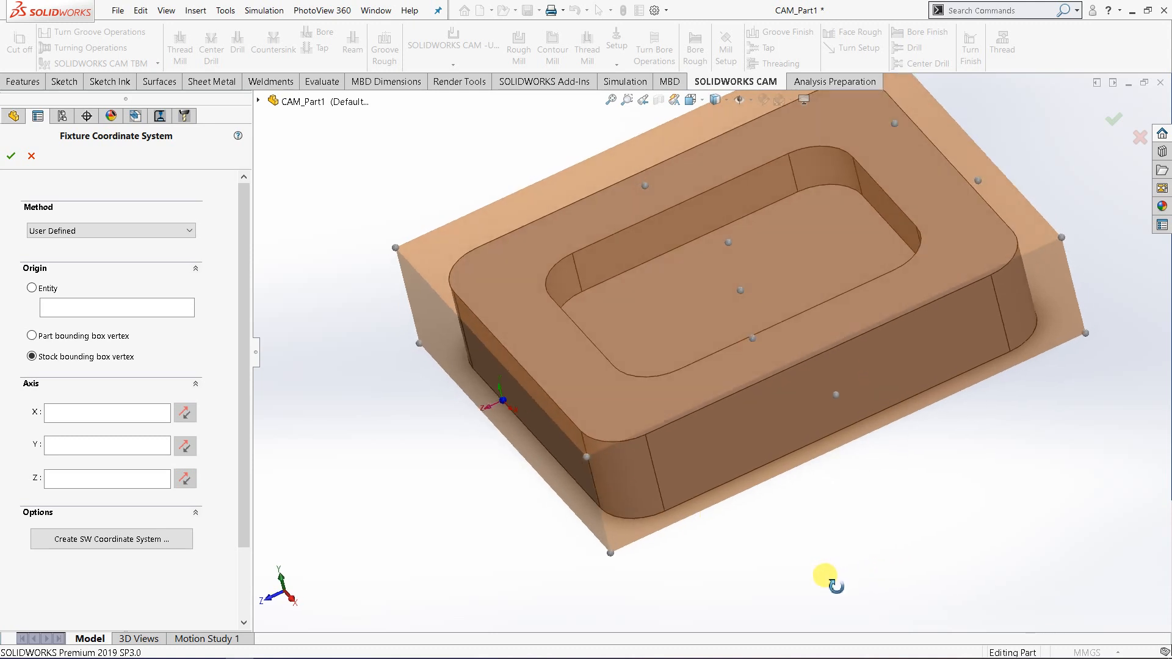
click(582, 467)
mouse_move(836, 541)
middle_down()
mouse_move(845, 523)
mouse_move(850, 531)
middle_up()
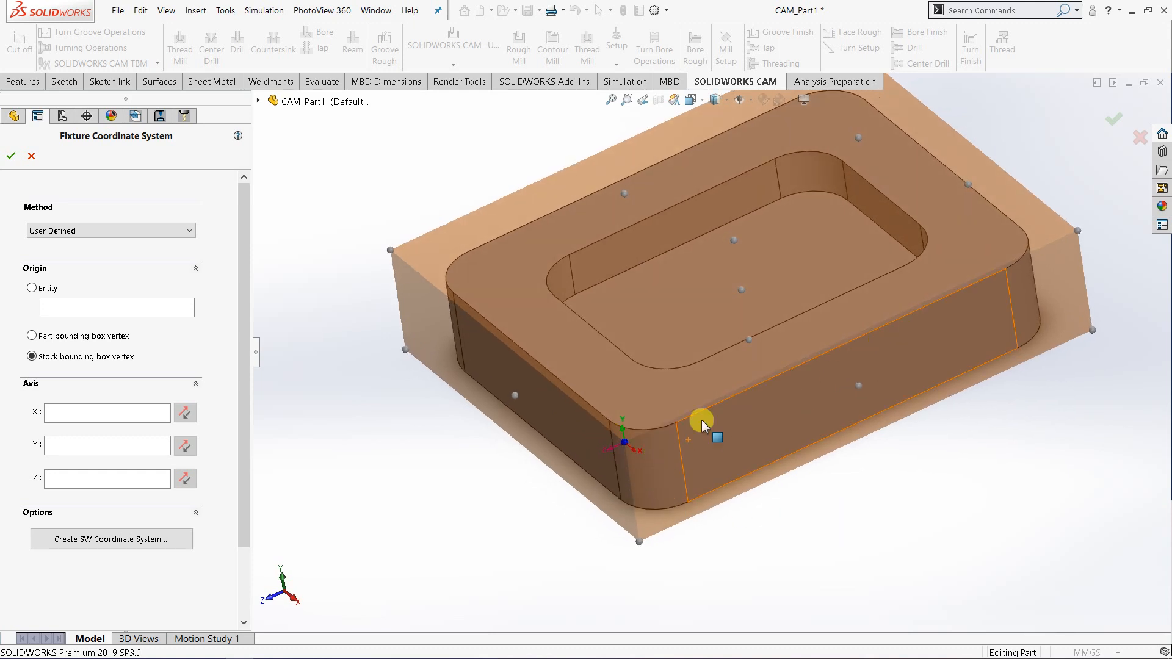
Align the fixture X axis with the part's 80 mm outer top edge and Y with the adjoining 60 mm edge, and accept the coordinate system.
click(148, 419)
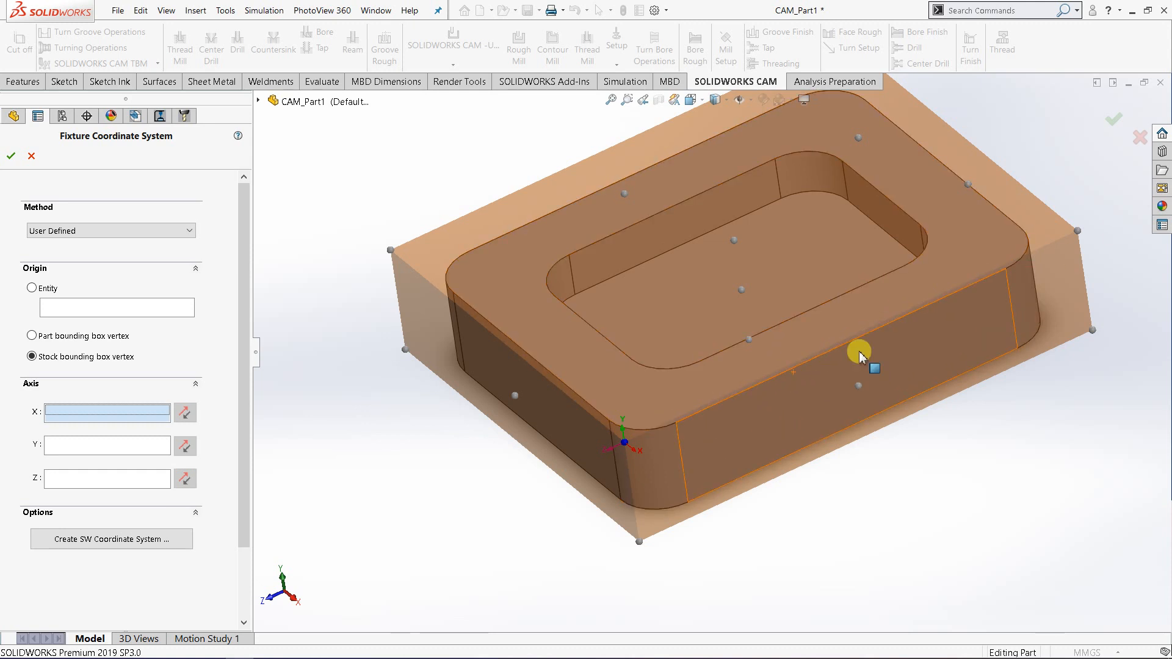
click(802, 368)
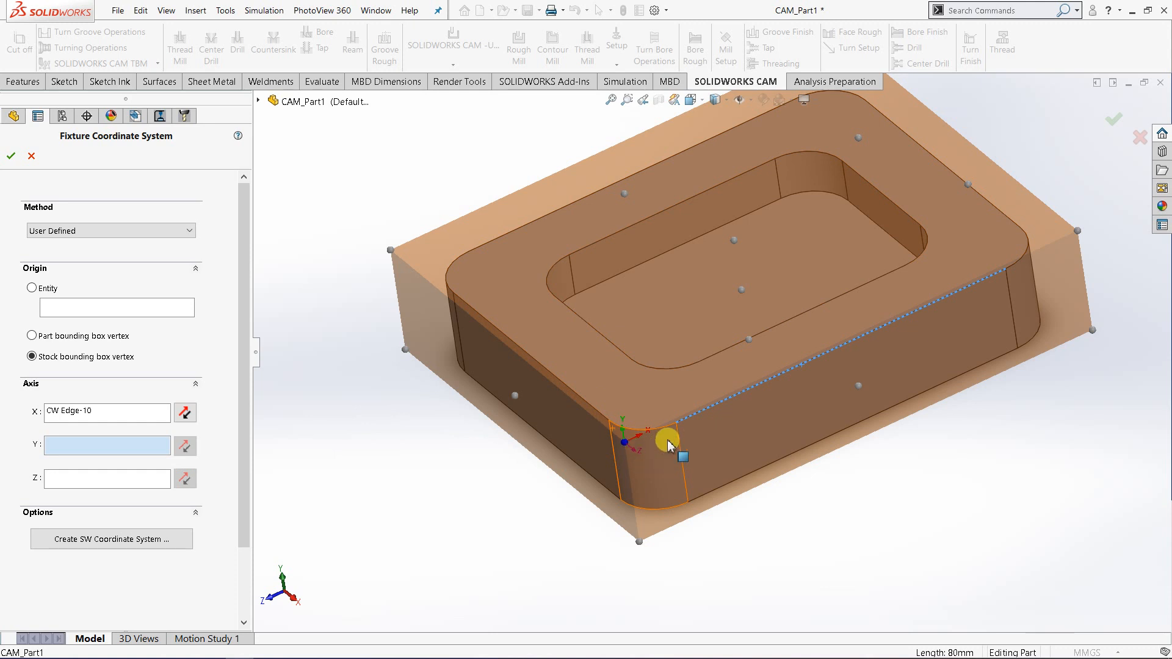
click(560, 384)
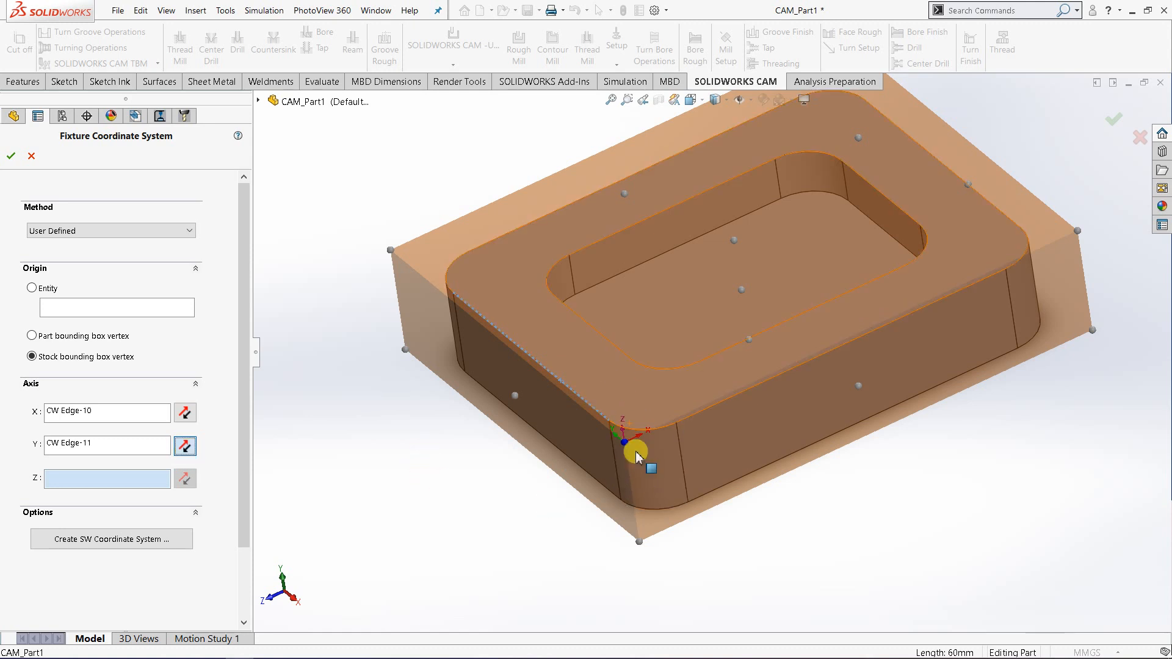
middle_drag(426, 496, 437, 473)
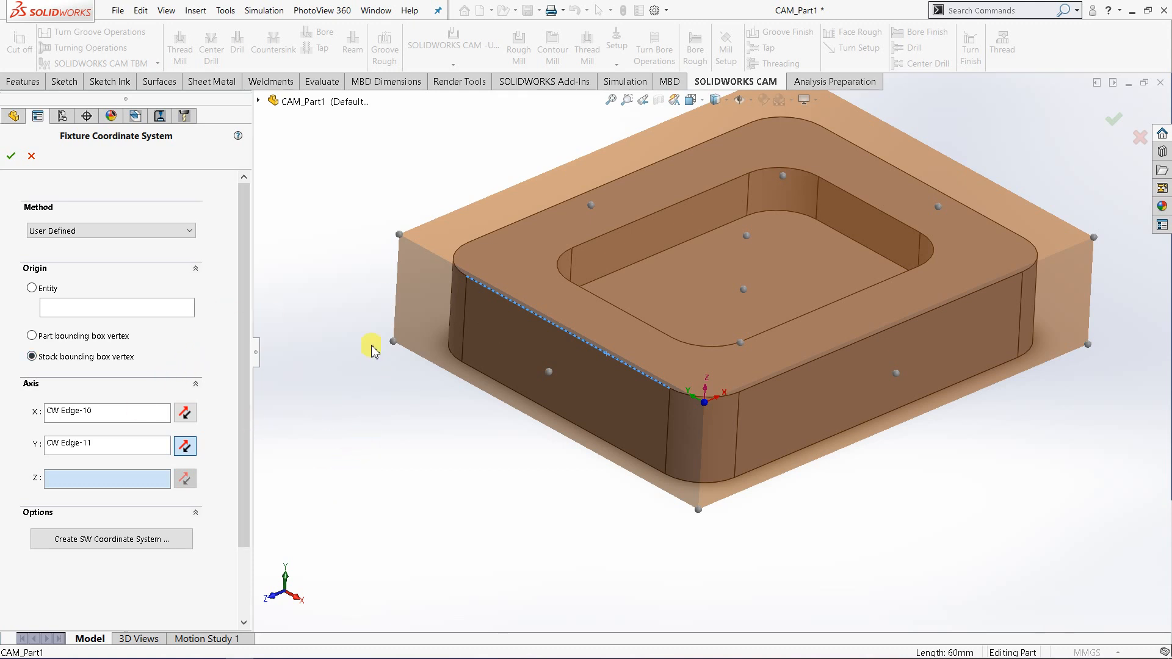
click(12, 157)
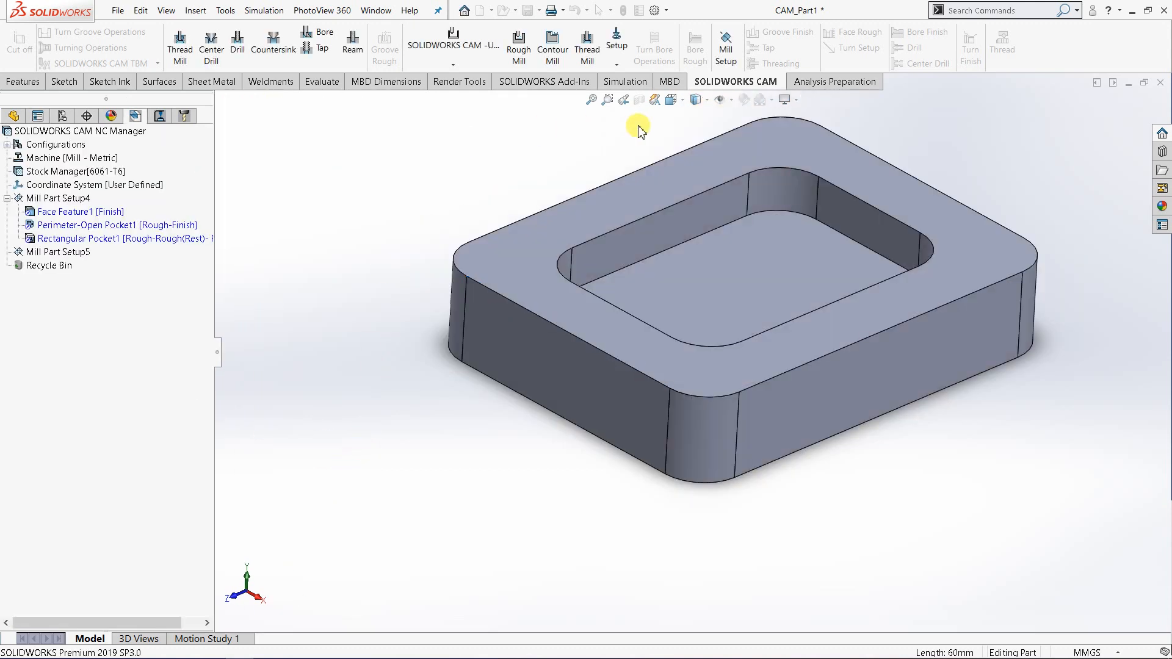
Orient the part to the isometric view.
click(672, 99)
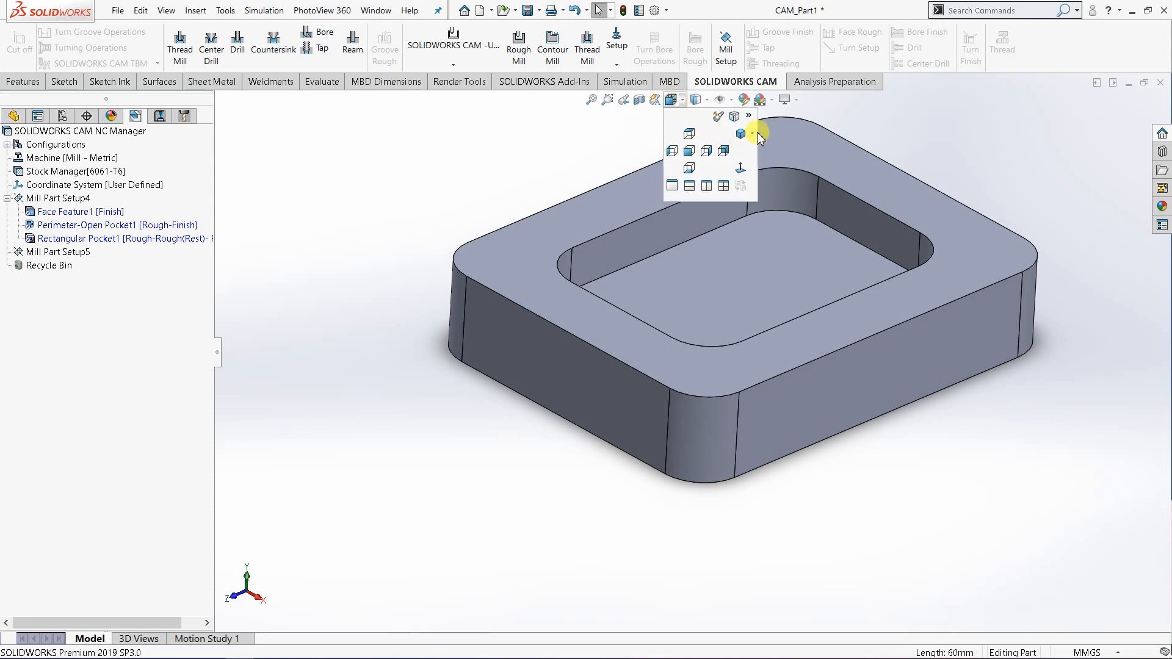
click(752, 134)
click(760, 149)
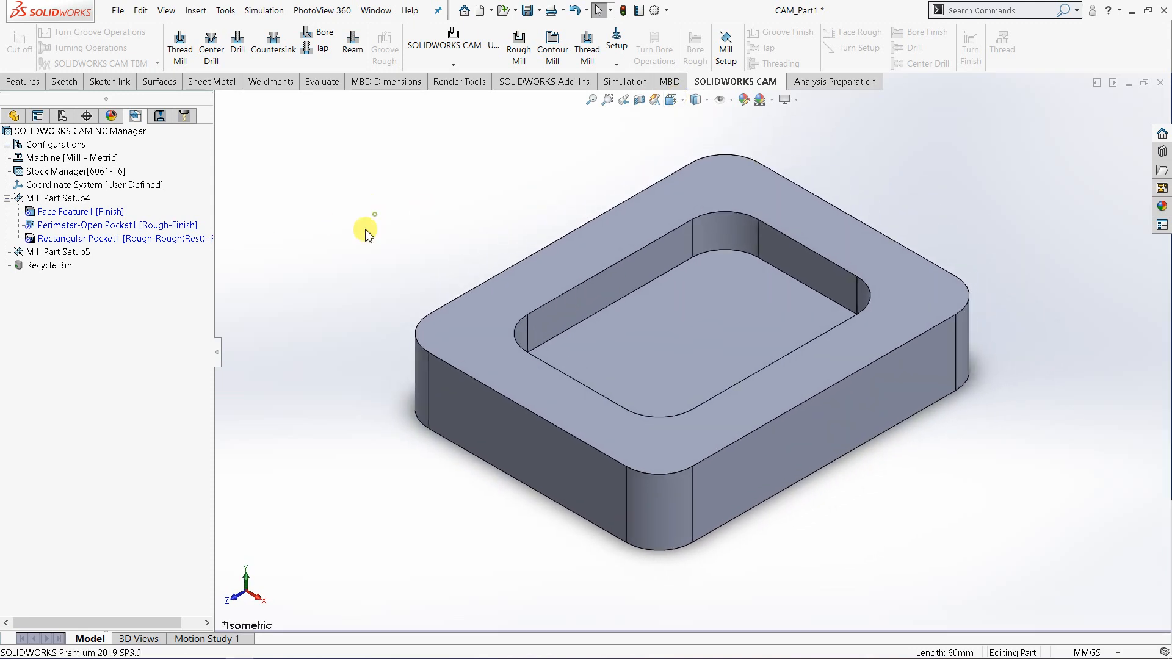
right_click(59, 202)
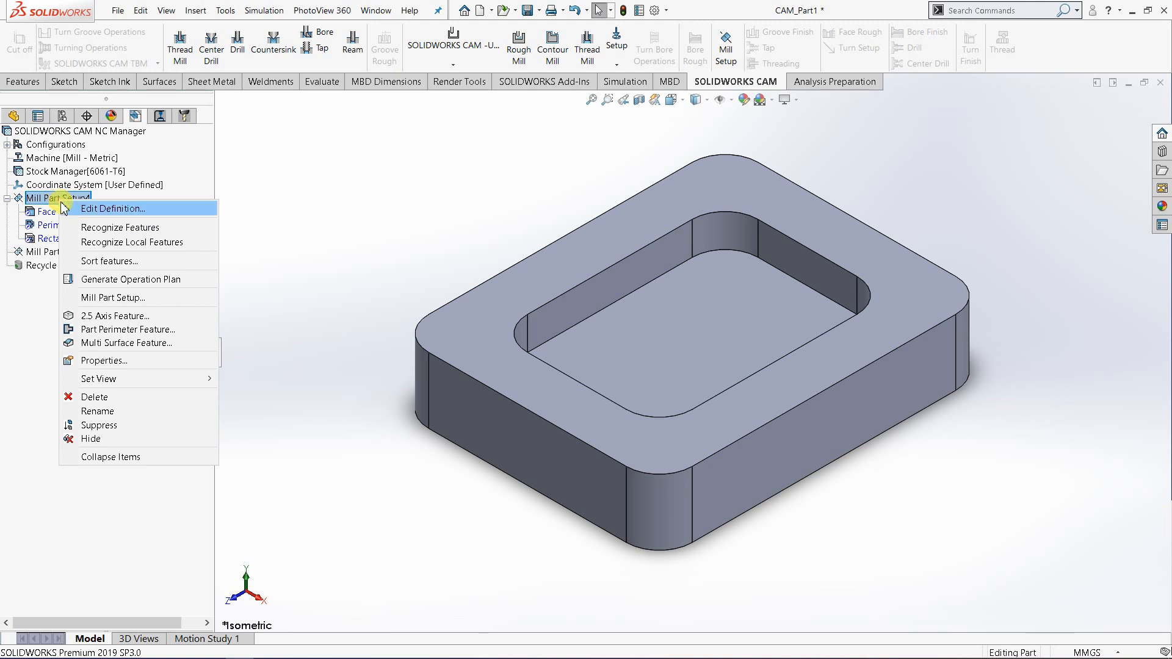
click(303, 210)
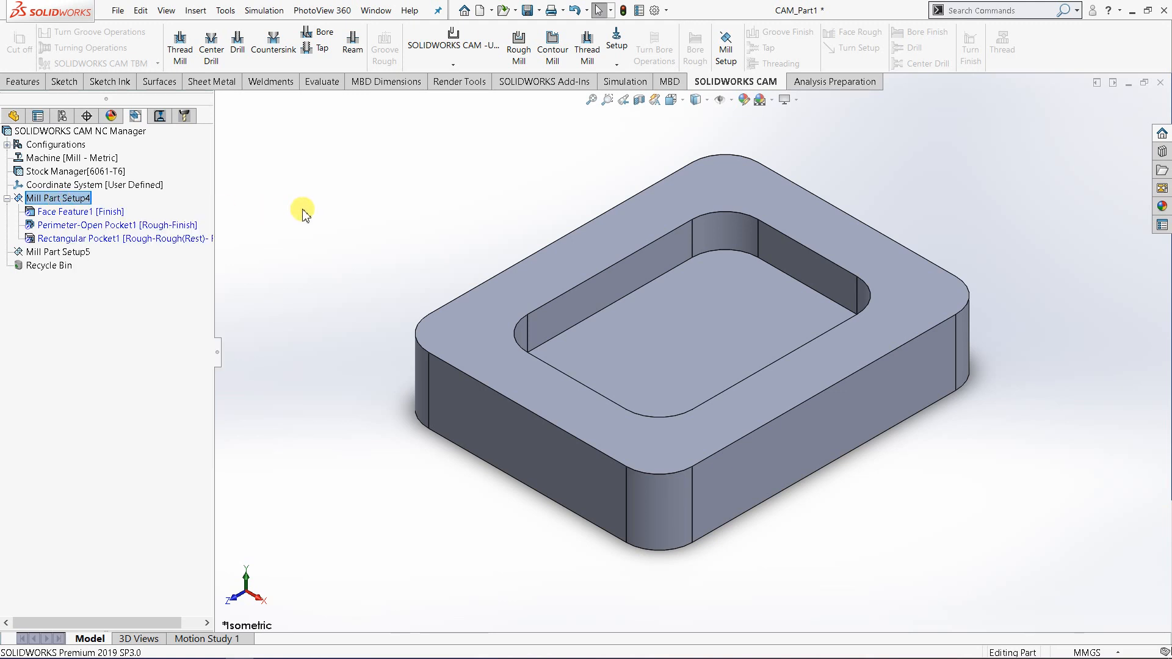
click(156, 118)
right_click(97, 133)
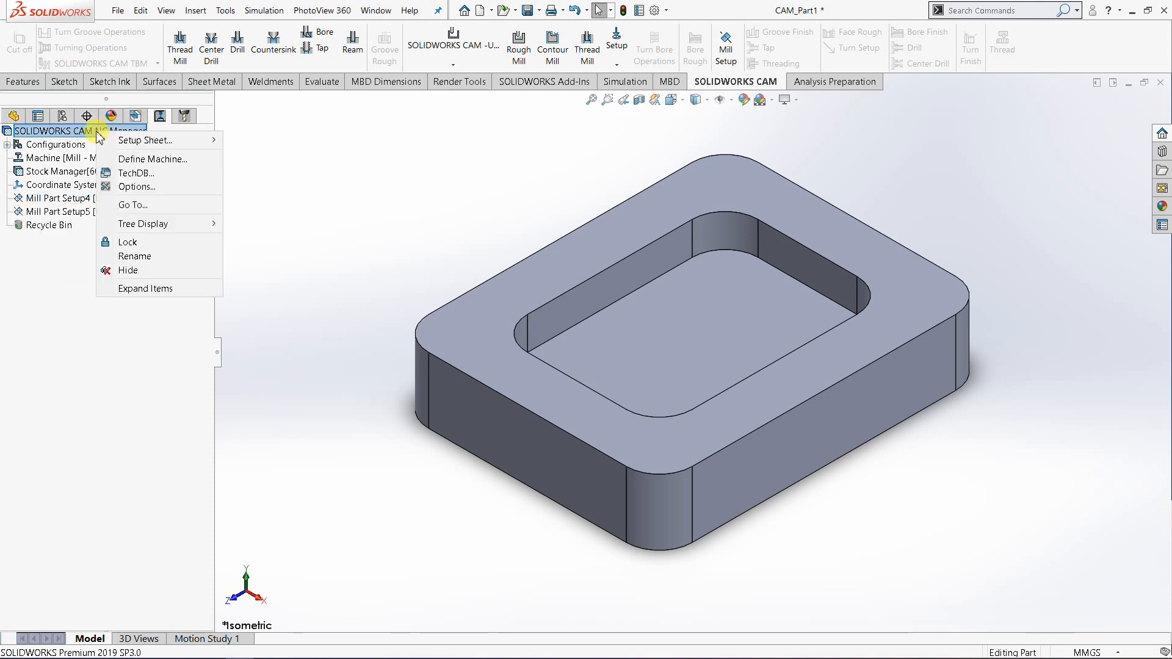
click(135, 115)
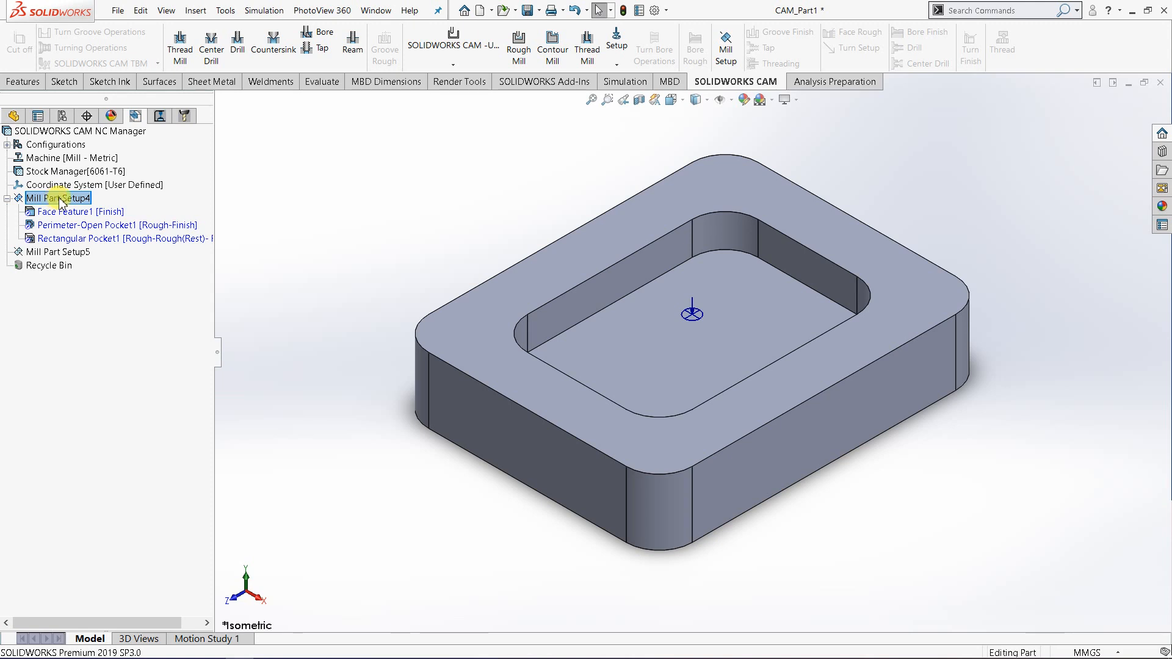
Generate the operation plan for Mill Part Setup4 and the toolpaths for its milling operations.
right_click(62, 202)
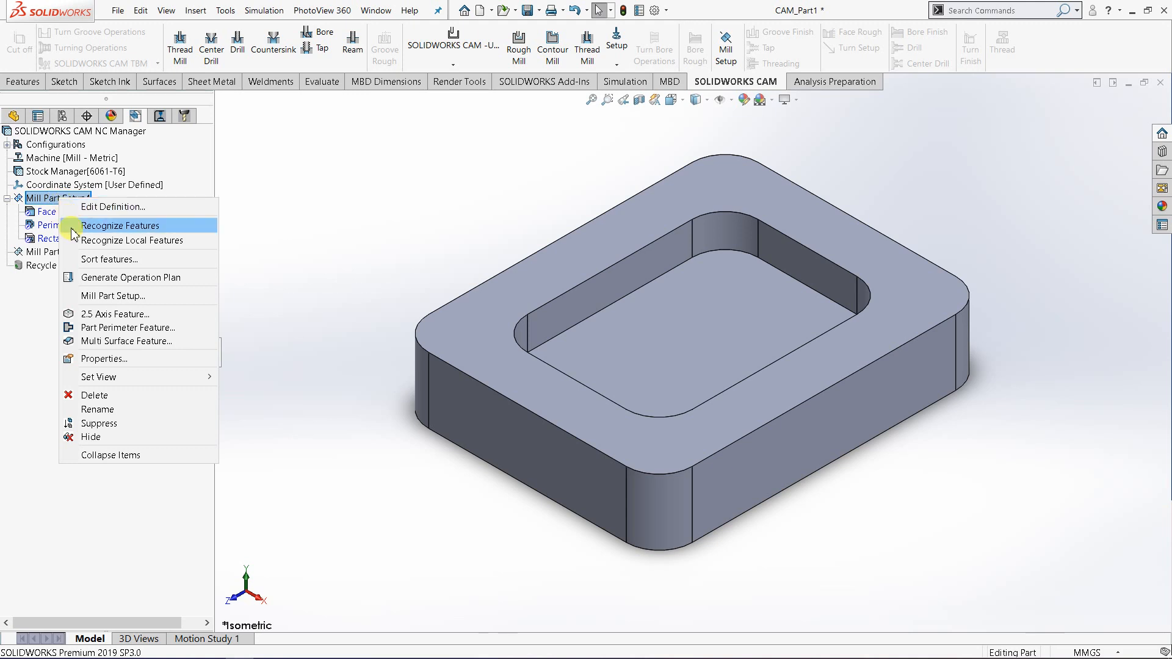
click(105, 278)
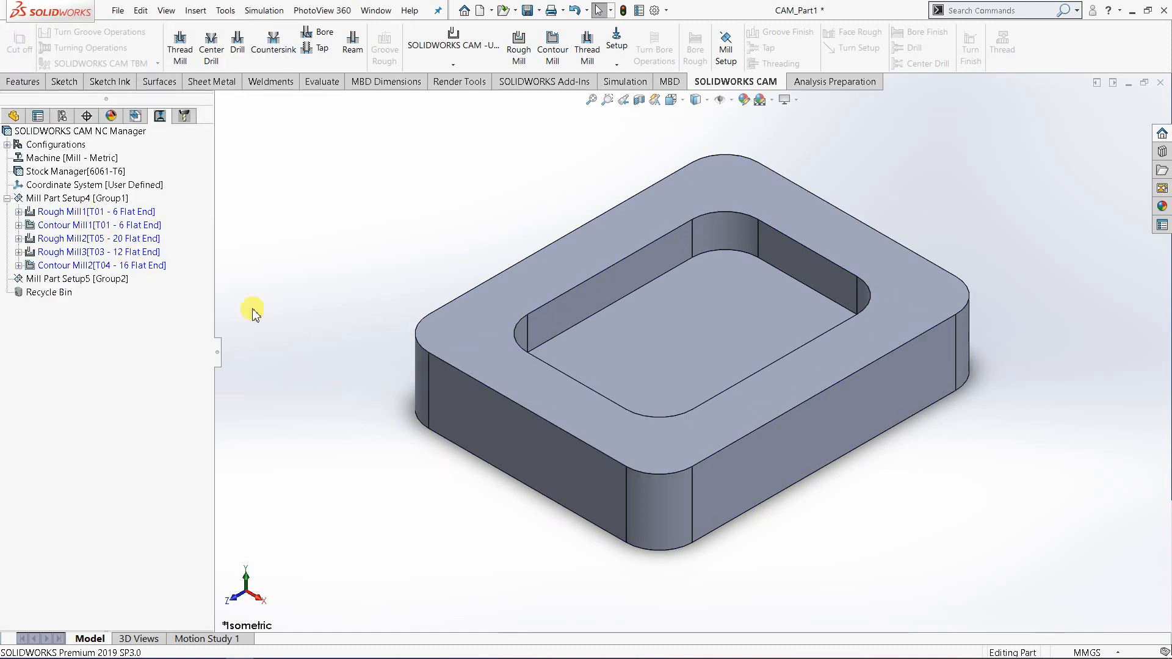
right_click(82, 199)
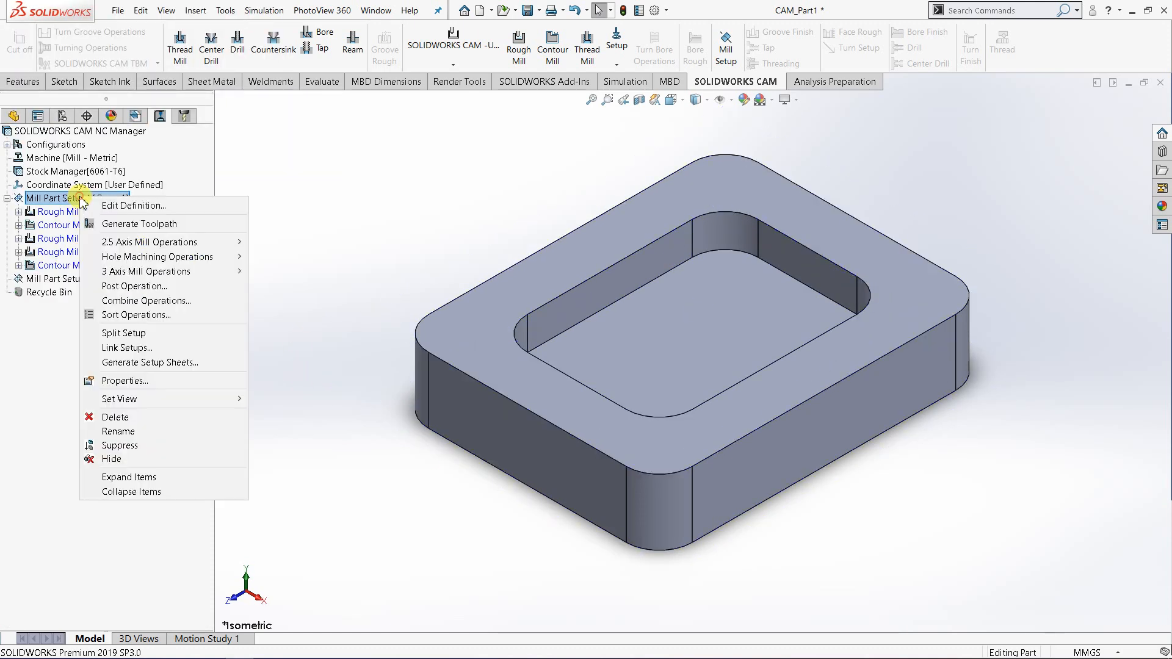
click(379, 196)
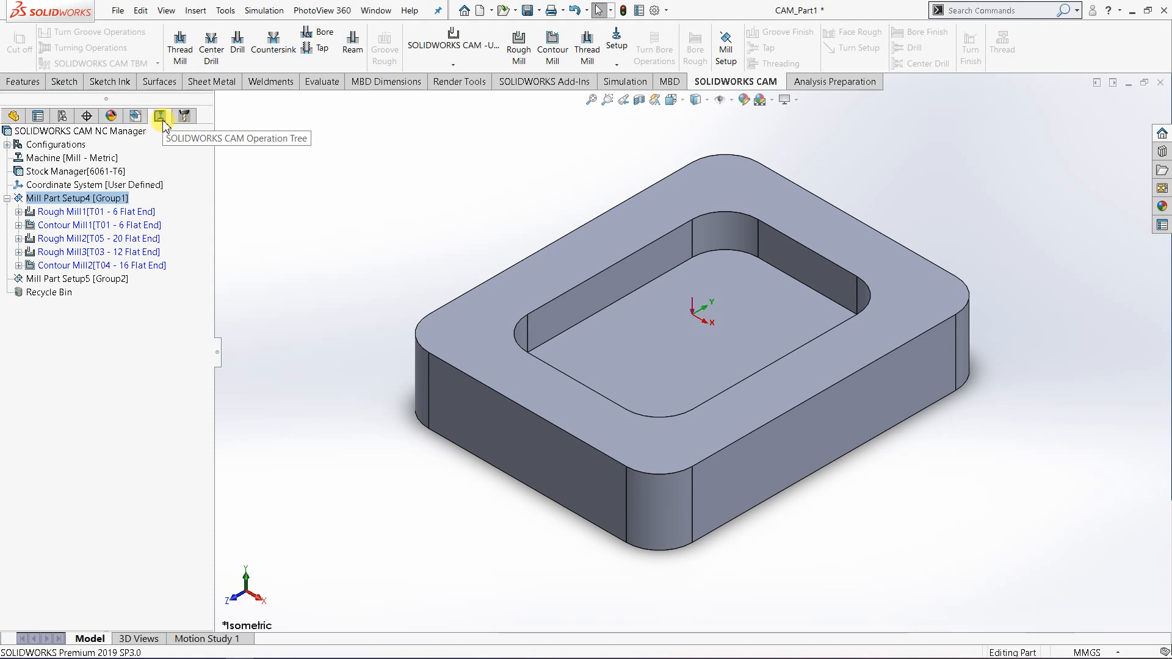
right_click(80, 203)
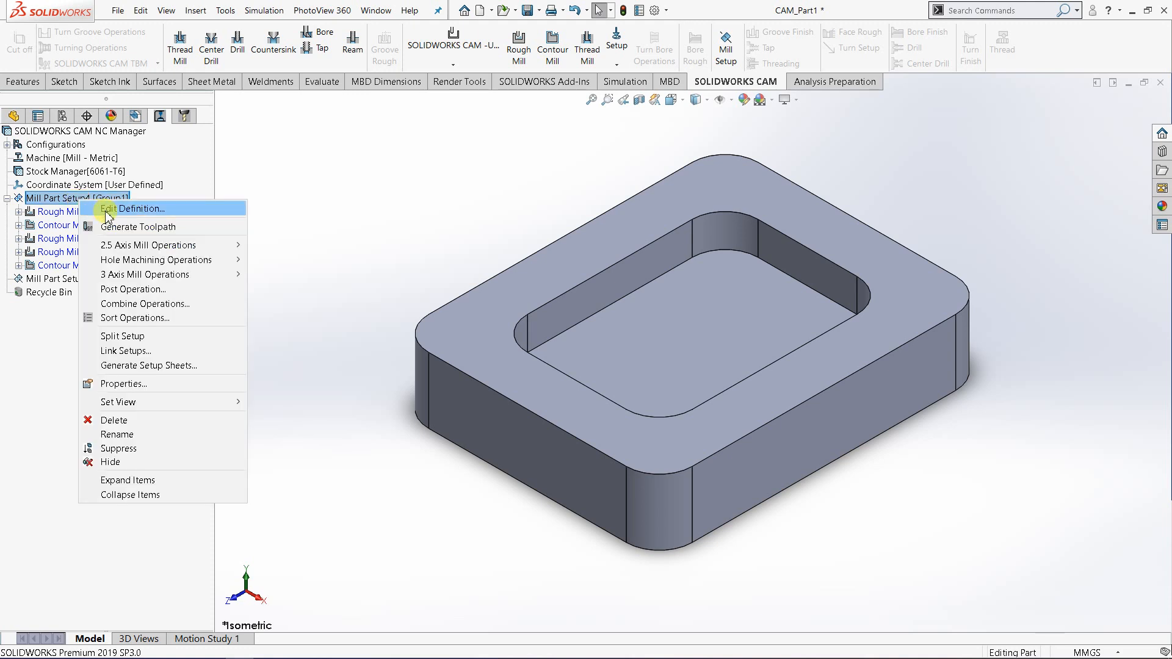
click(125, 227)
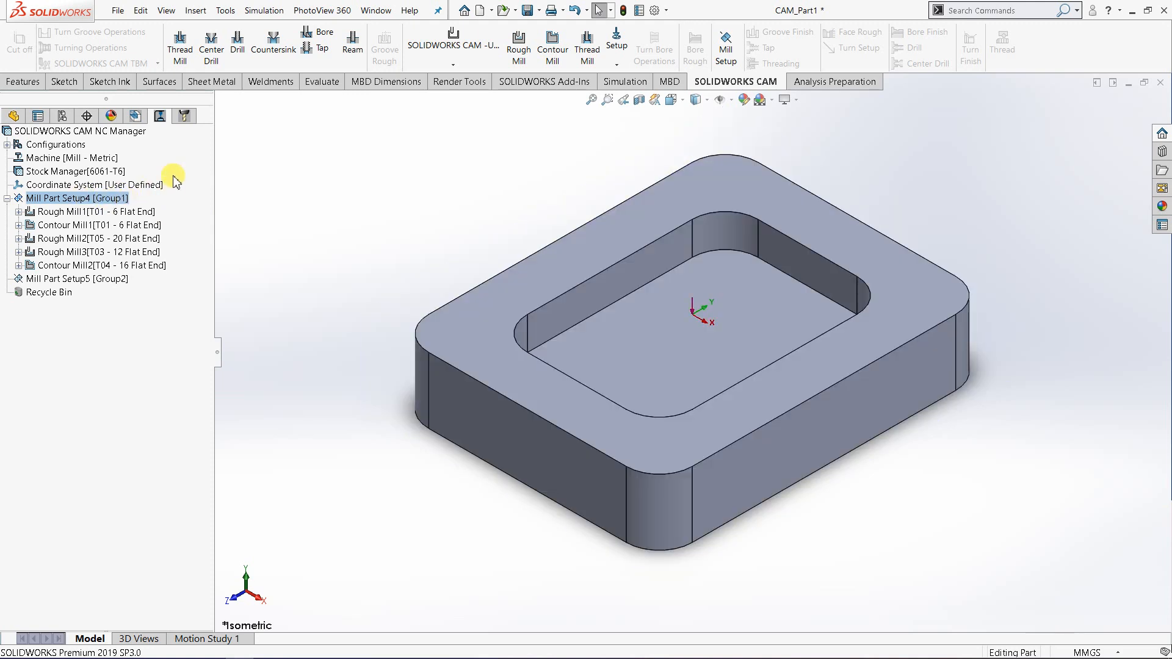
Review the tools in the machine's Tool Crib 2 (Metric) and return to the operation tree.
click(184, 116)
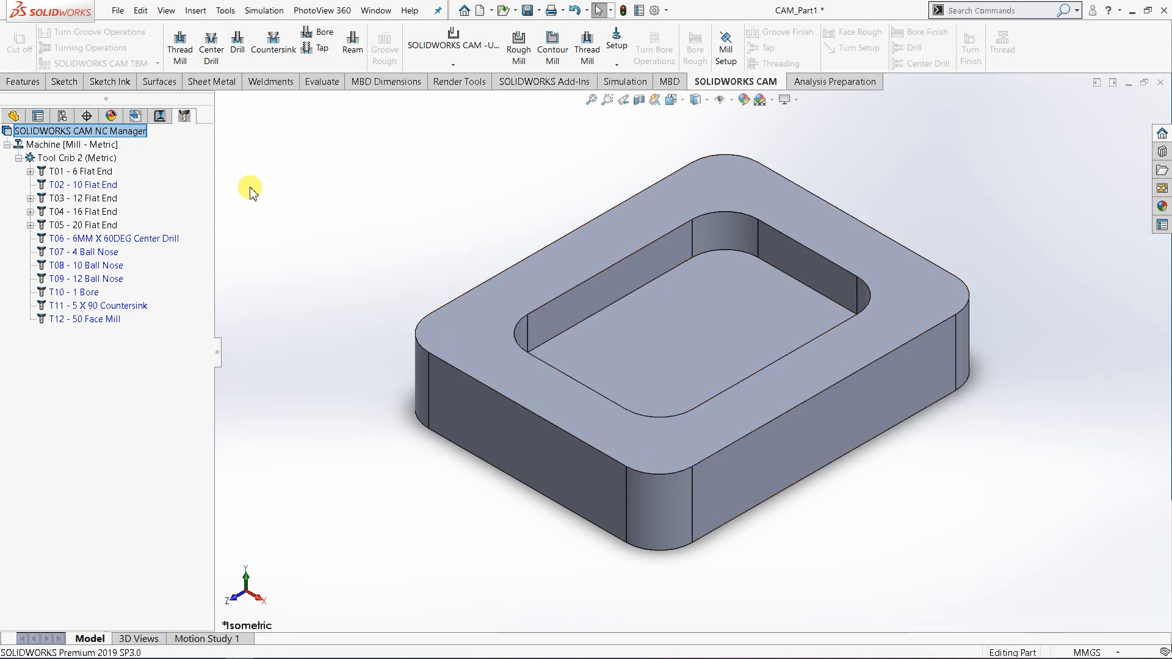
click(160, 116)
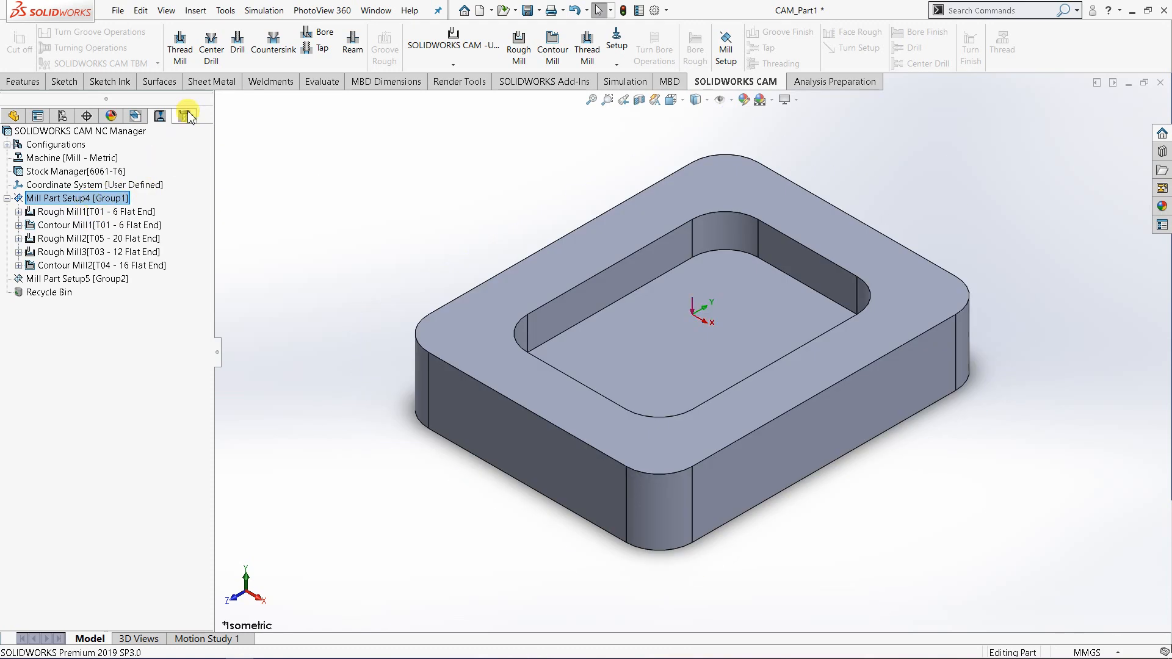
Open the toolpath simulation for Mill Part Setup4 and slightly reduce its playback speed.
right_click(77, 198)
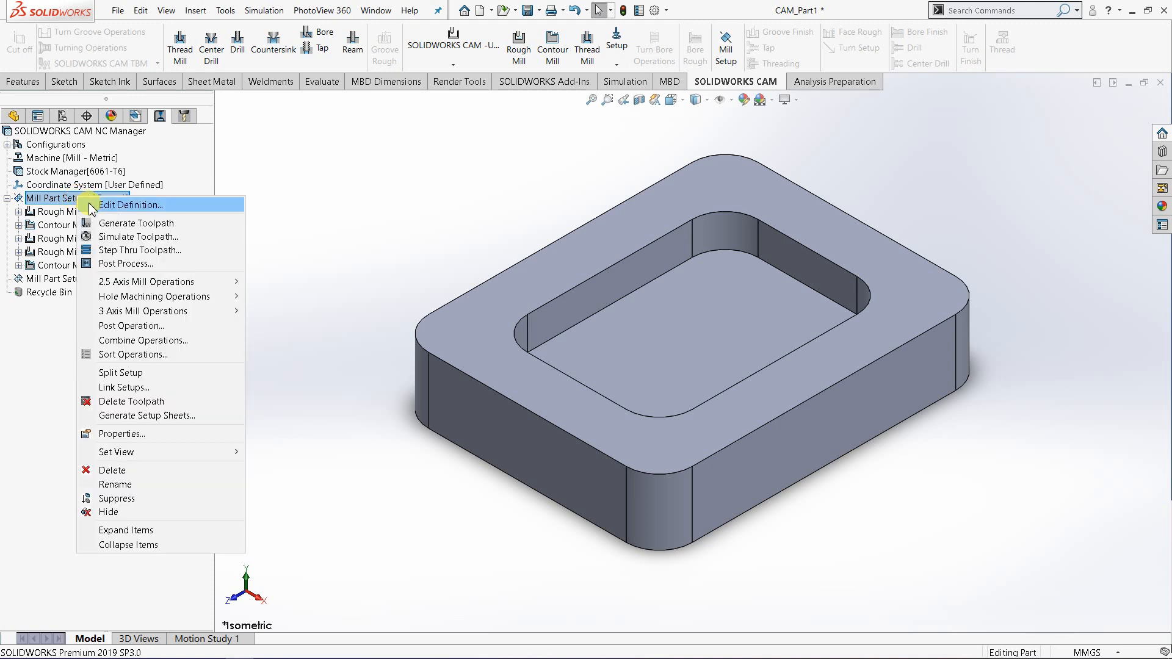
click(113, 238)
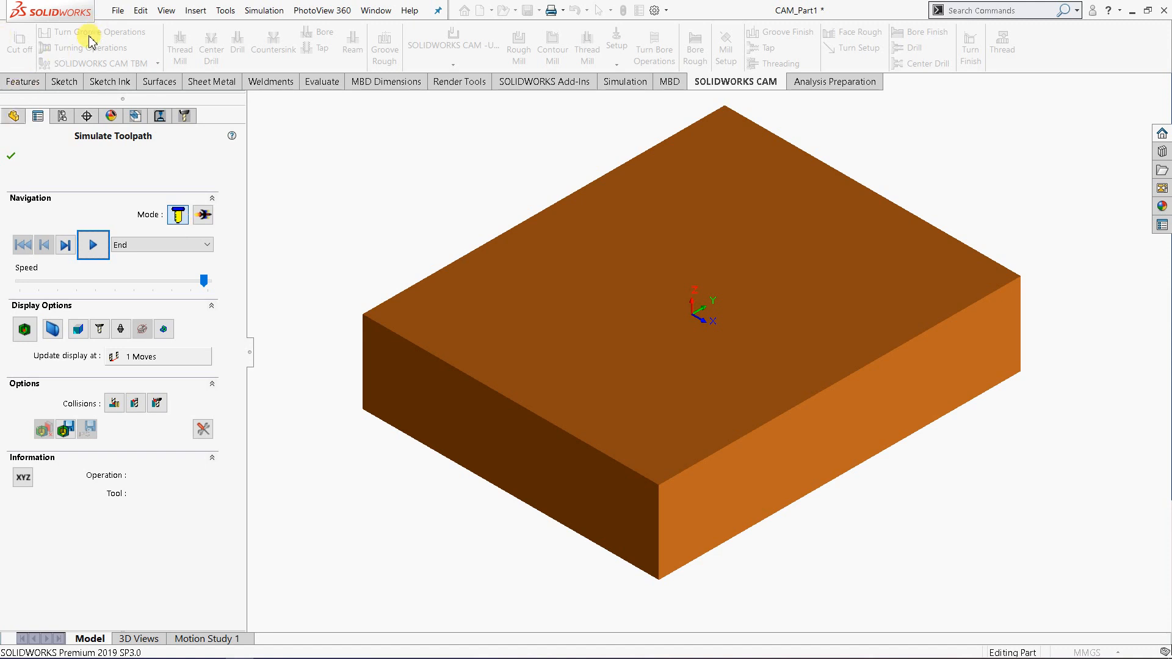
mouse_move(204, 282)
mouse_down()
mouse_move(104, 291)
mouse_move(214, 286)
mouse_move(14, 292)
mouse_move(203, 289)
mouse_up()
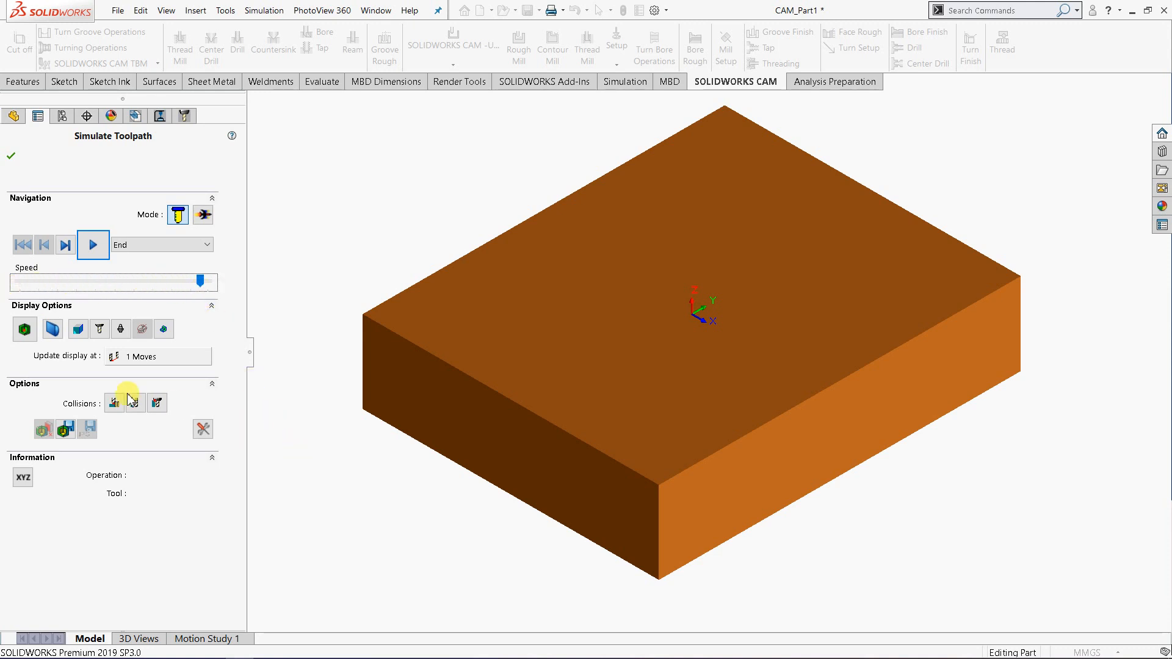
Try the XZ section view and the Shaded With Edges stock display, and restore the full stock in Shaded Display.
click(53, 330)
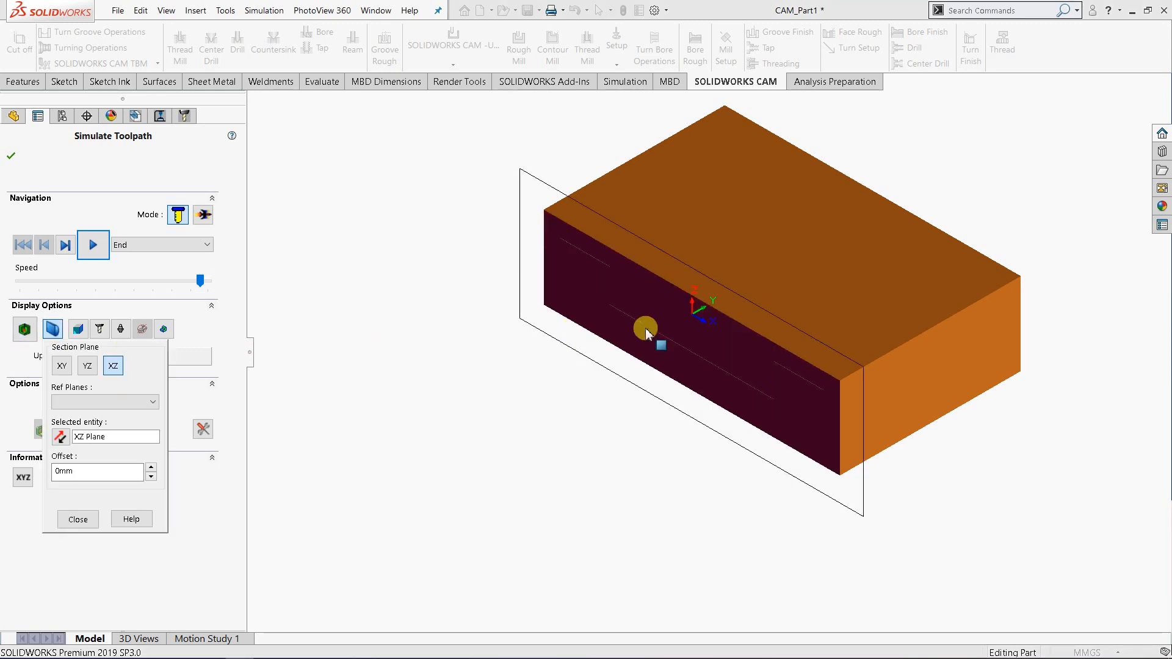
click(51, 333)
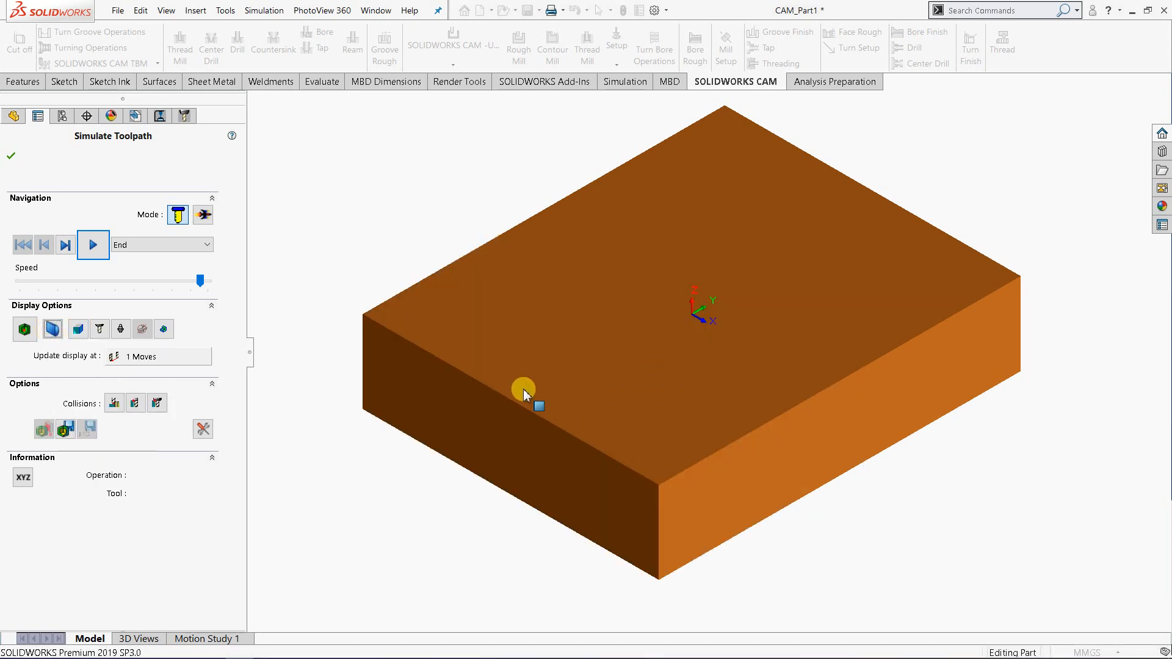
click(80, 333)
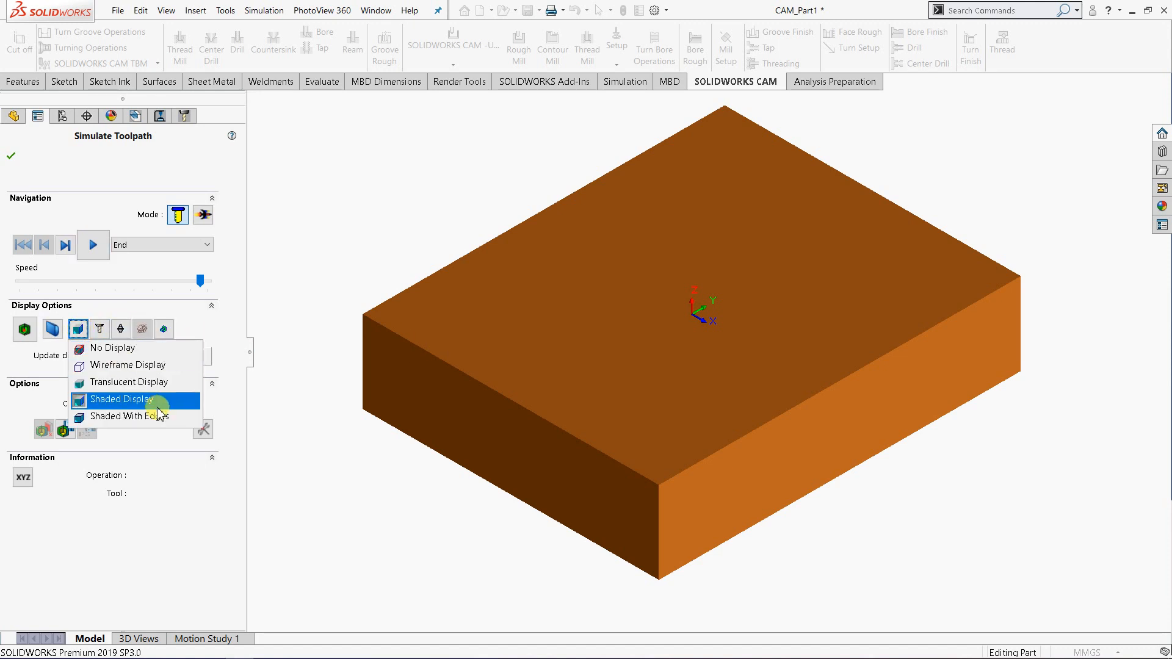
click(135, 417)
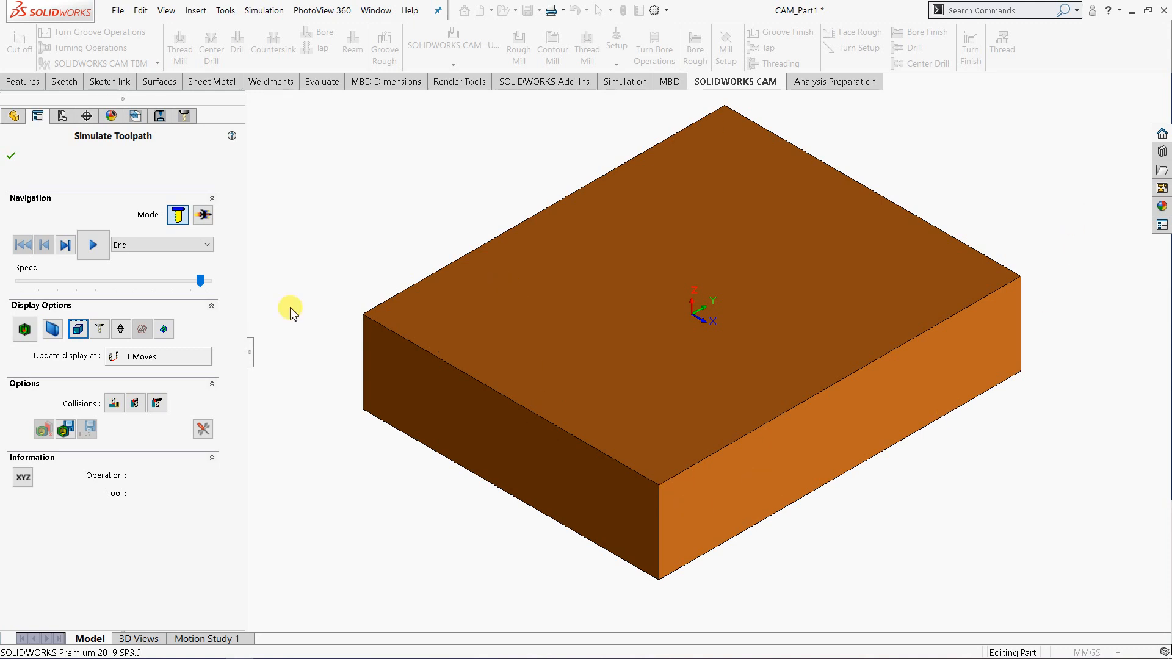
click(80, 332)
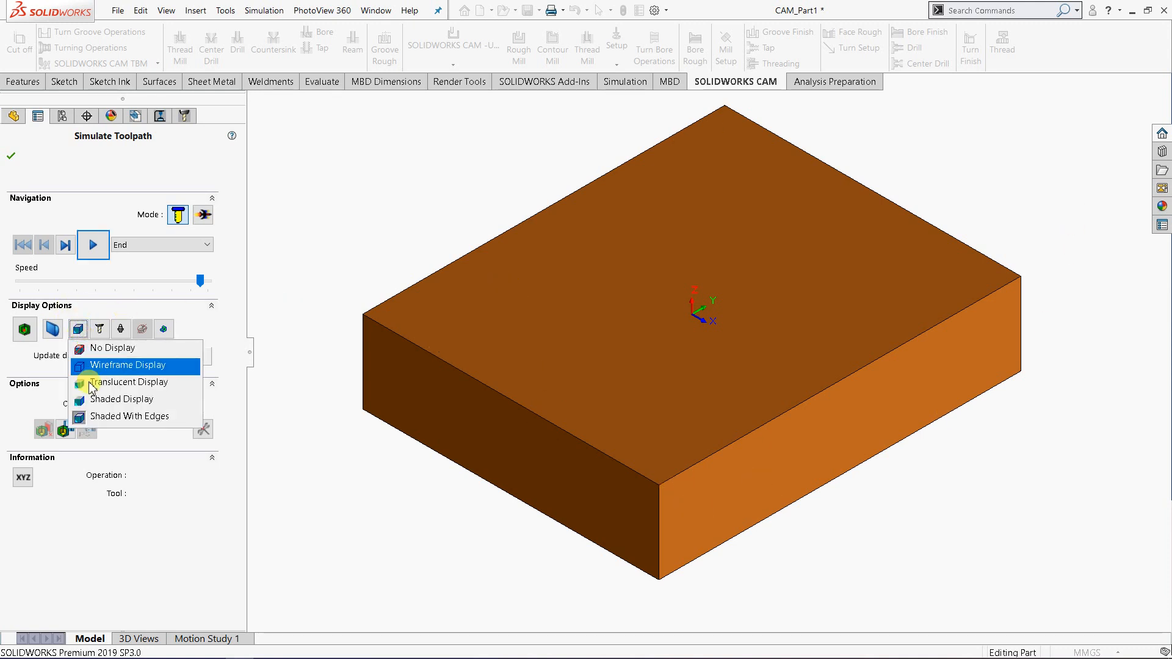
click(126, 405)
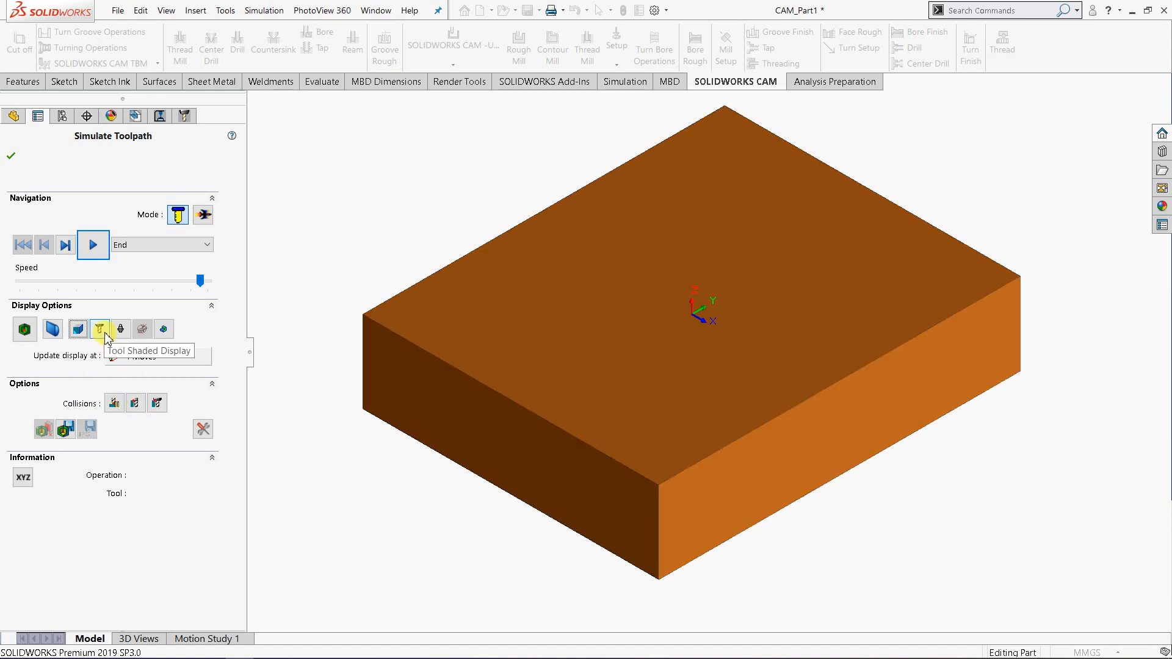
Review the simulation's display style choices for the tool, tool holder and target part, keeping the current ones.
click(103, 331)
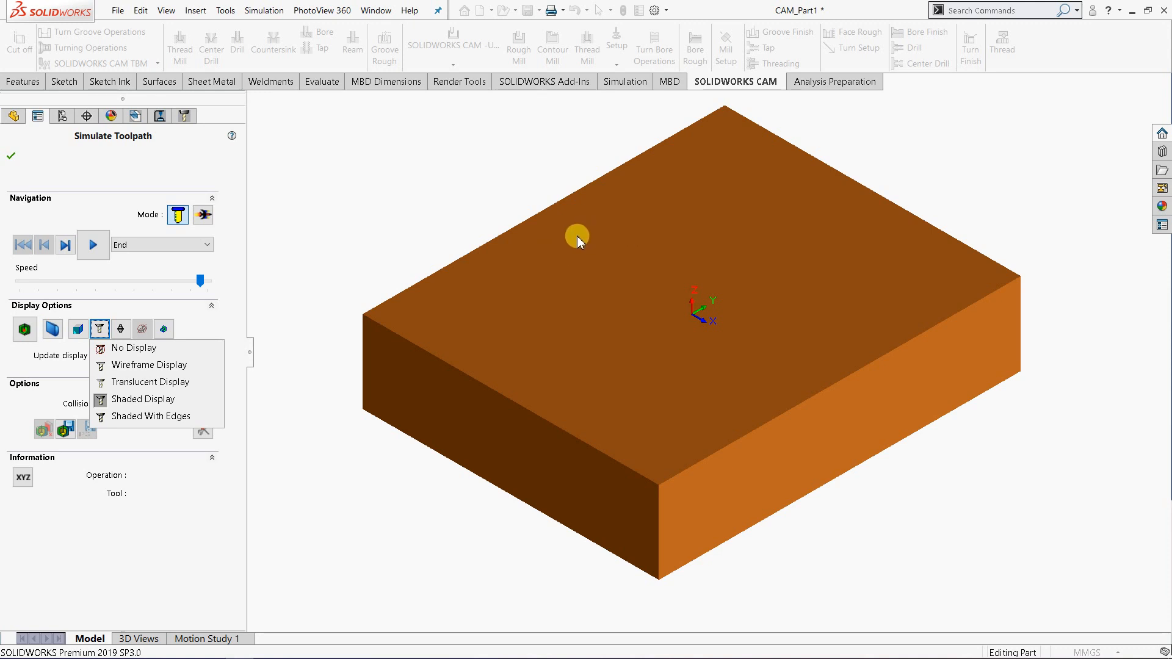
click(311, 315)
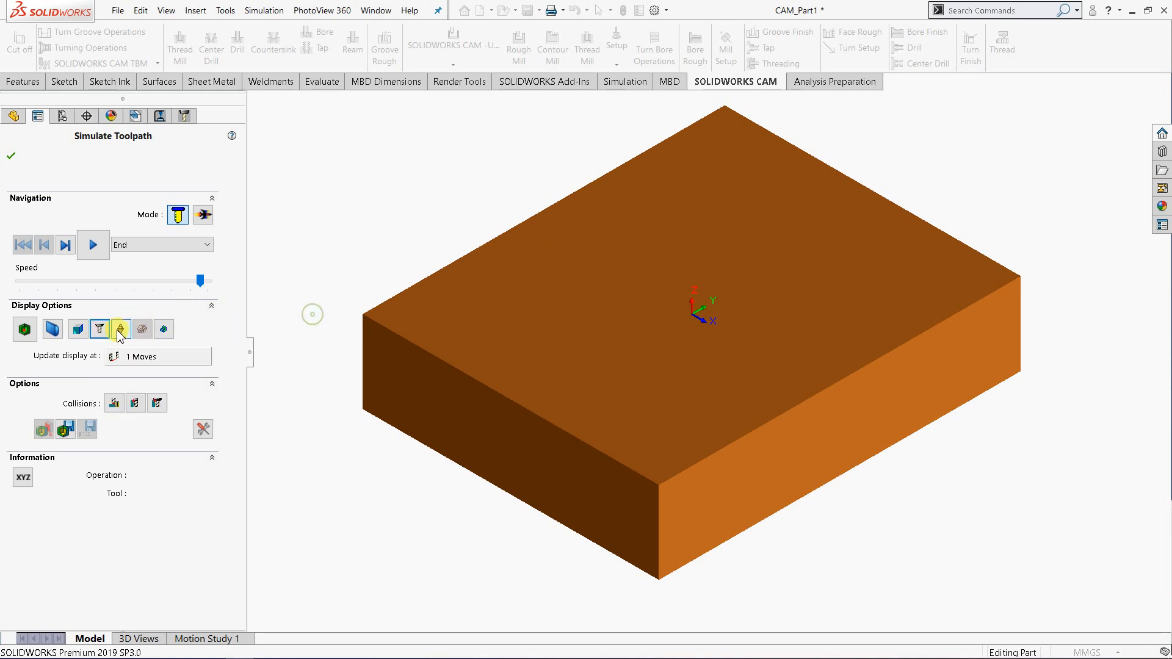
click(121, 330)
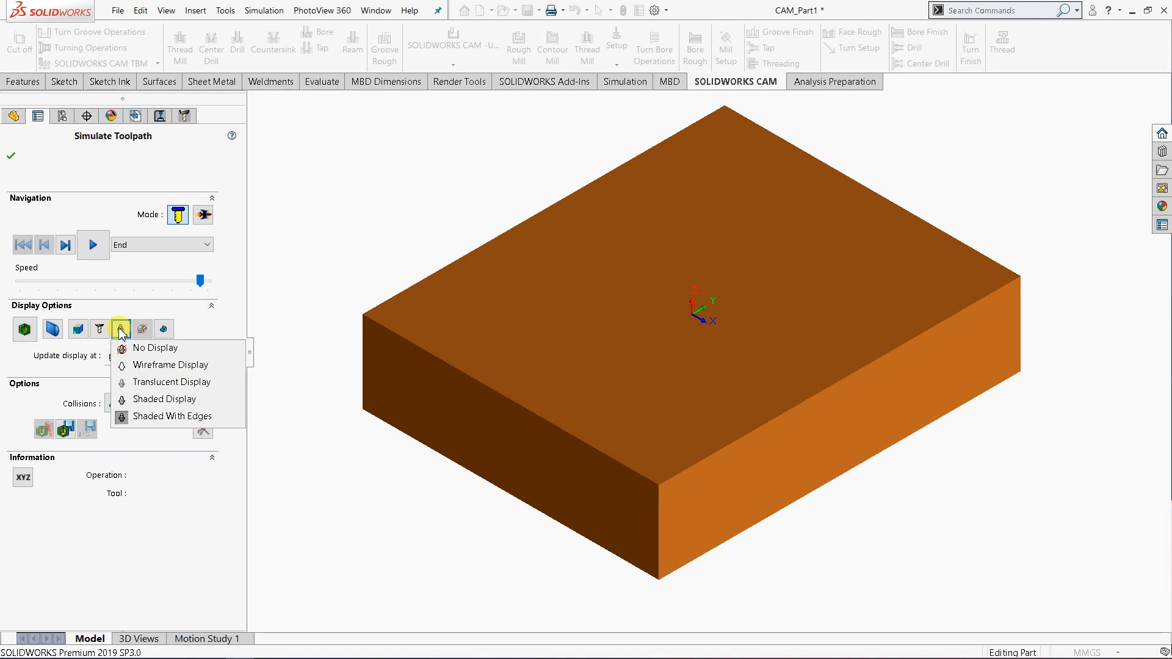
click(301, 285)
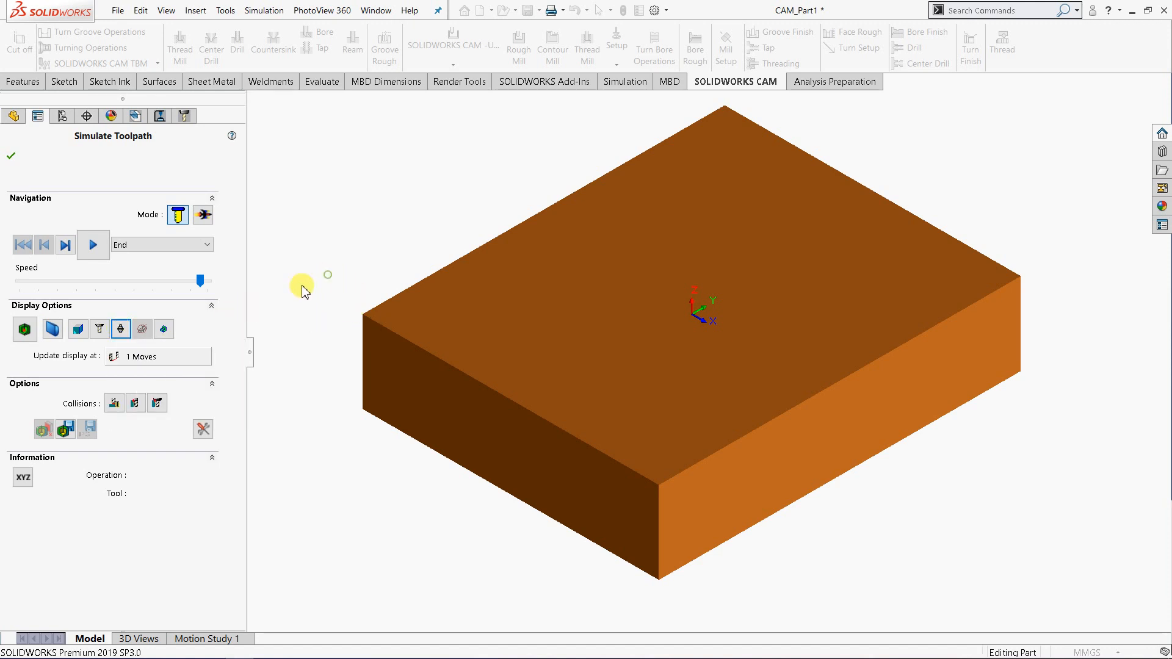
click(164, 329)
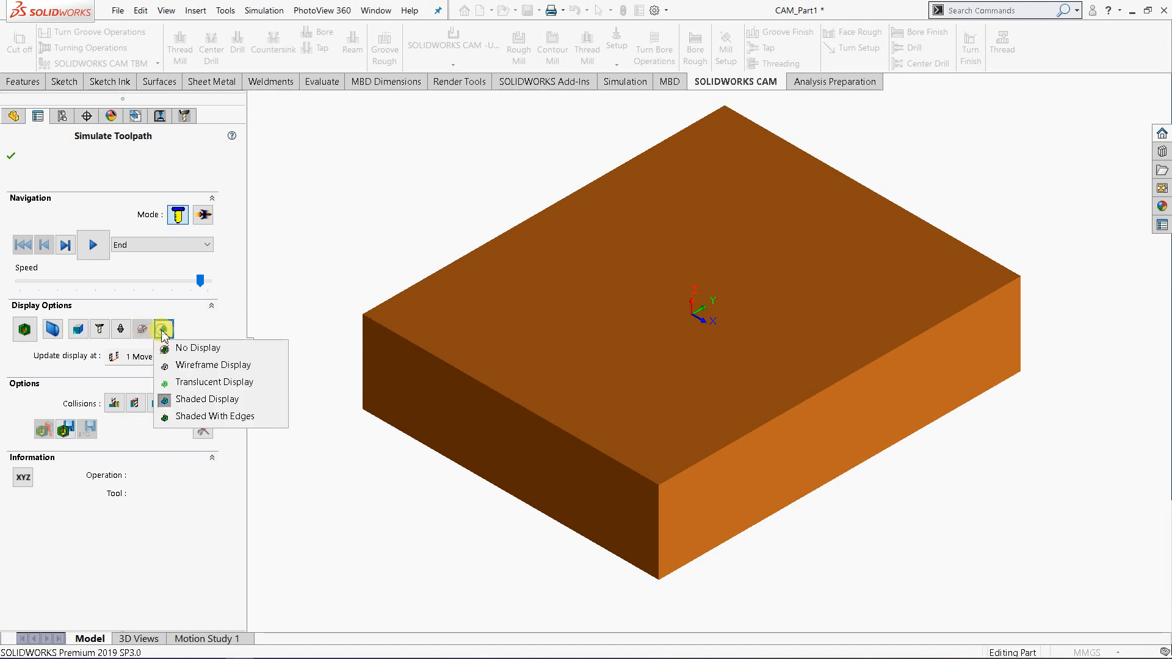
click(298, 266)
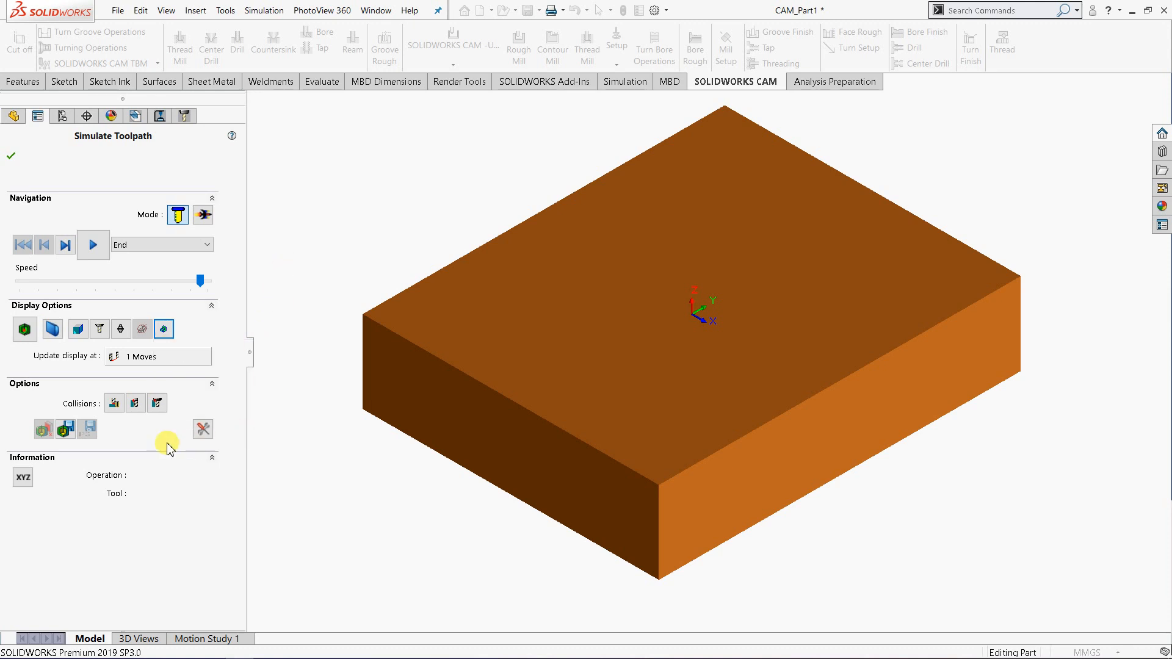
Review the simulation's ignore, cut and pause choices for each collision type, including tool holder cut collisions.
click(114, 404)
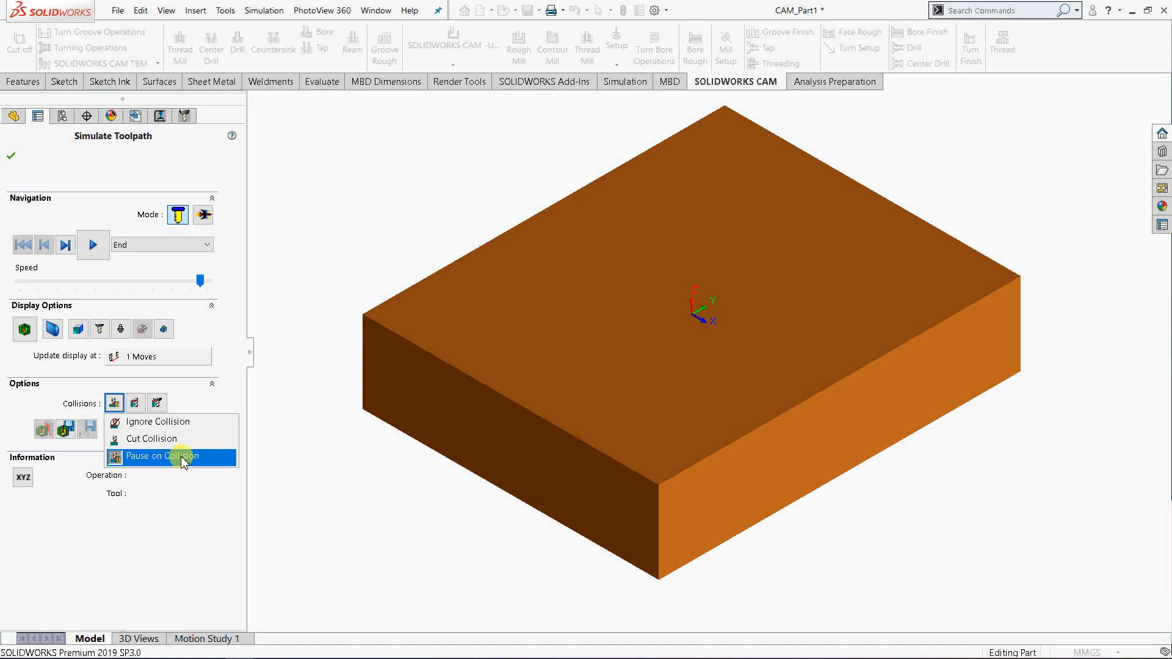
click(388, 495)
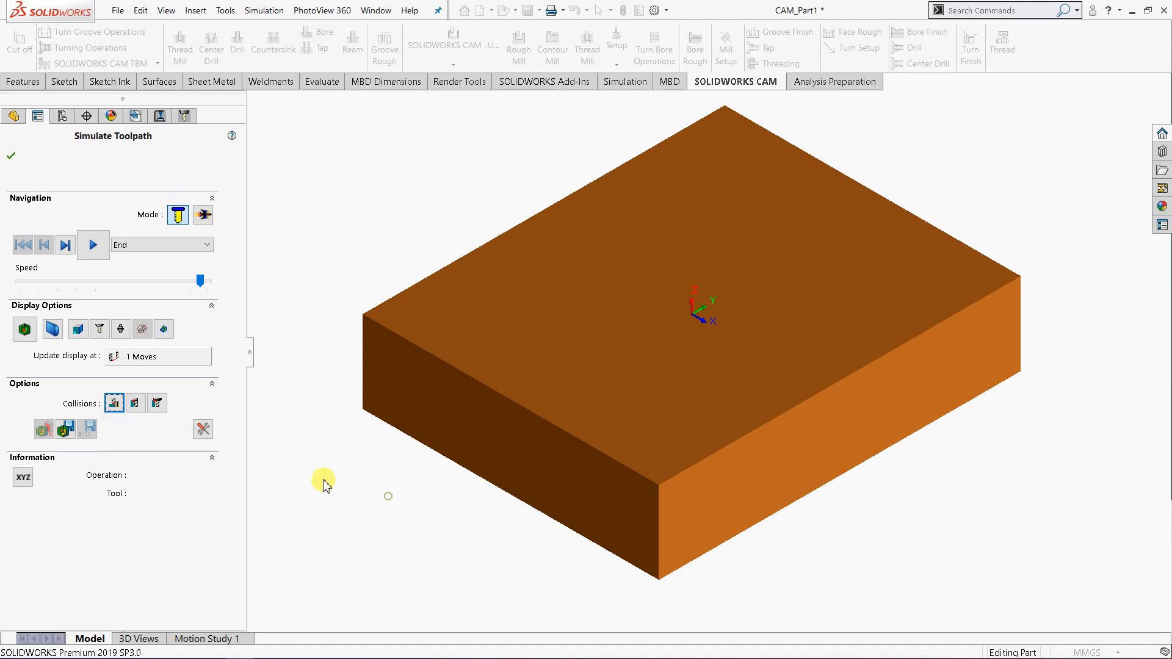
click(135, 403)
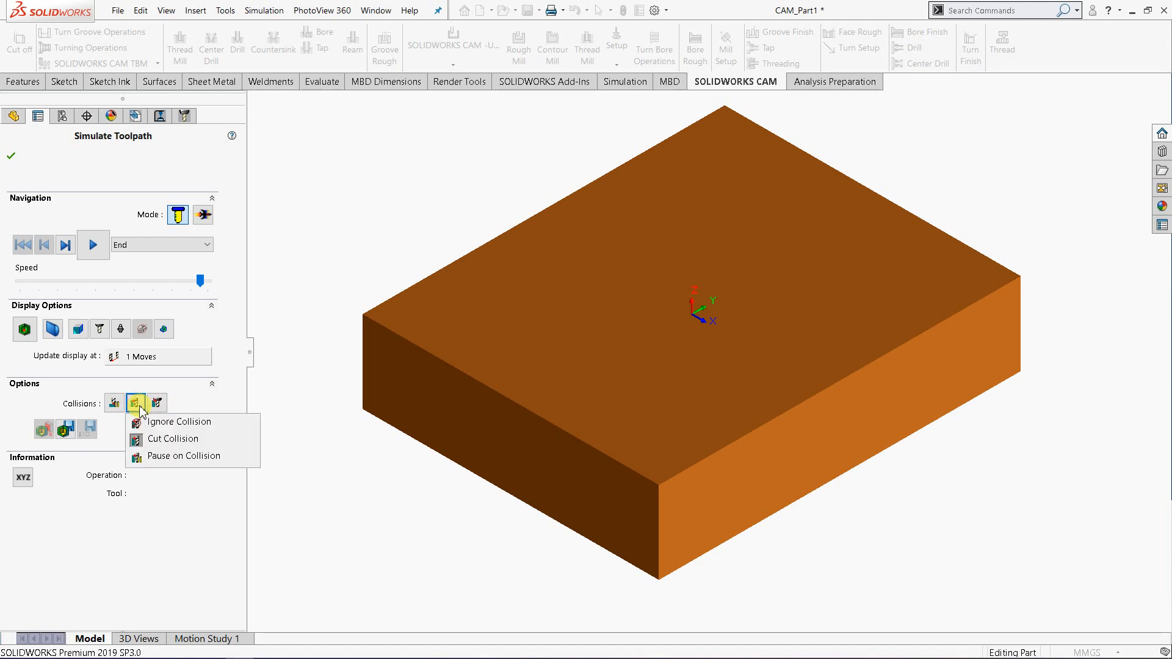
click(321, 459)
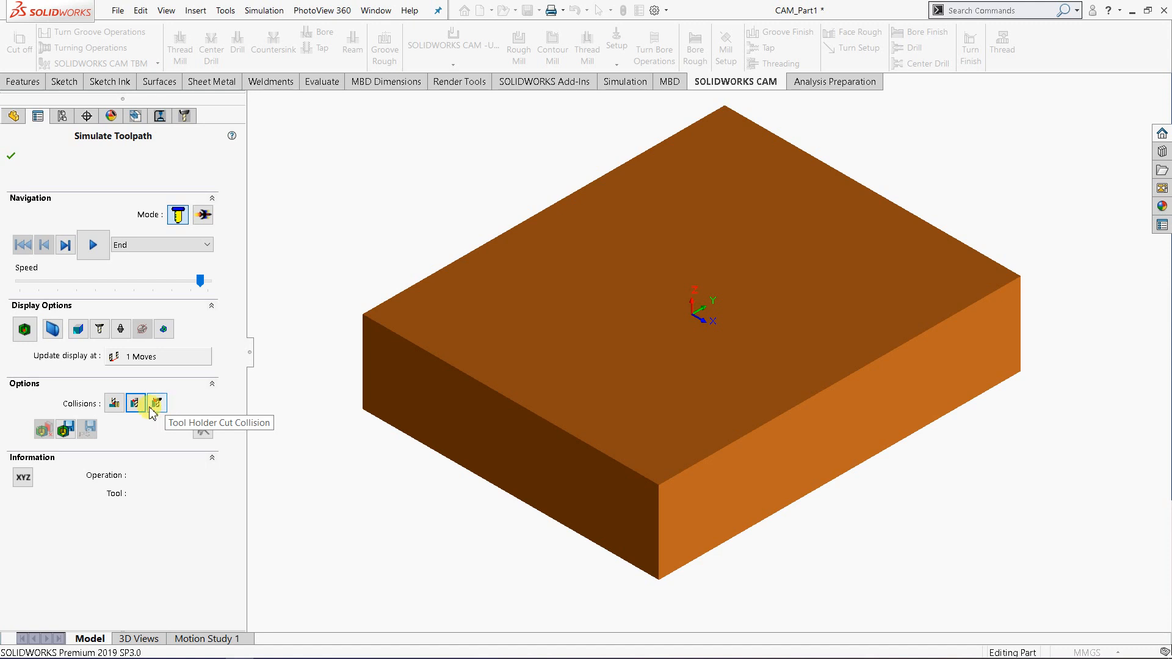
click(150, 407)
click(152, 407)
click(340, 551)
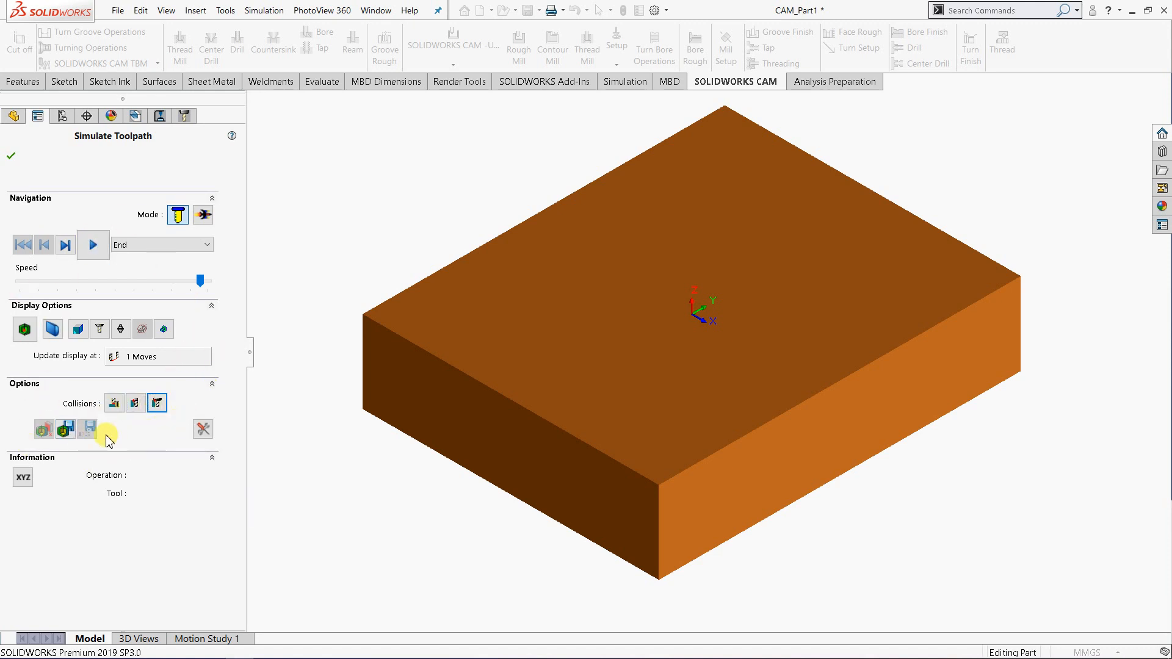
Try the color-coded difference comparison on the stock and switch it off again.
click(25, 330)
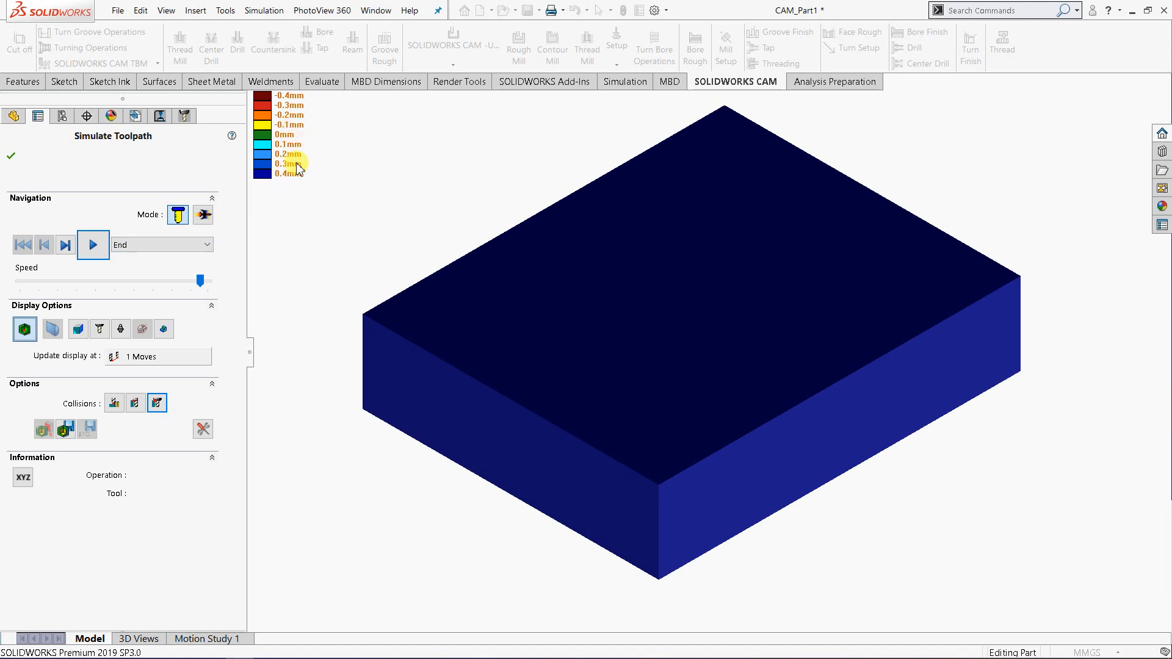
click(25, 330)
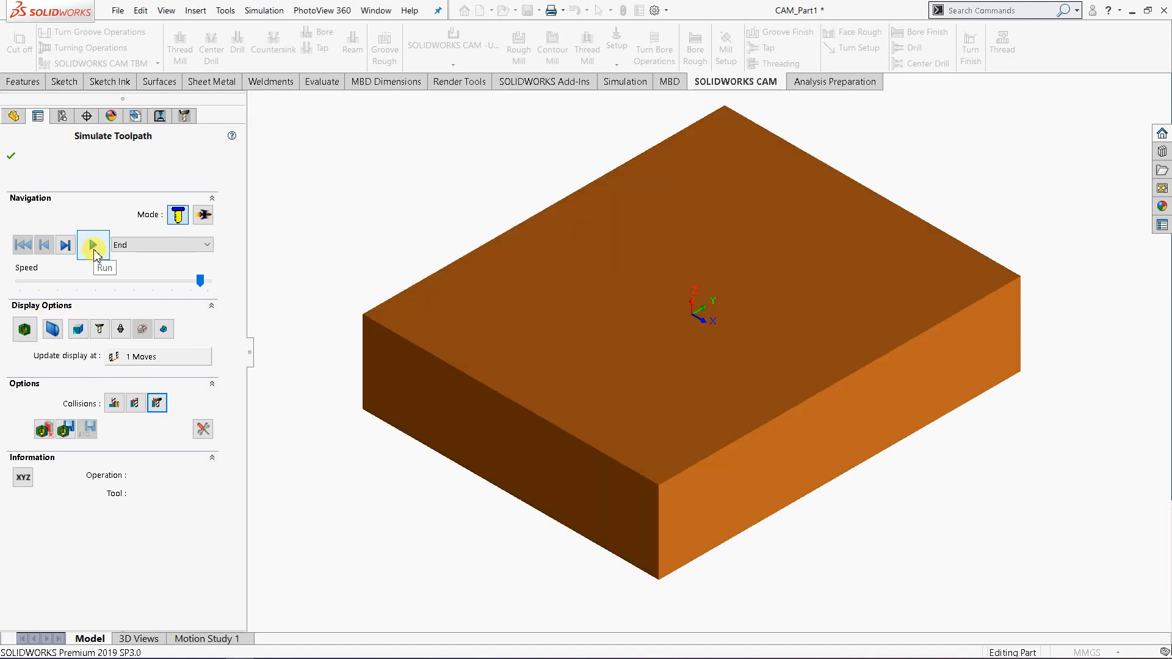
Run the toolpath simulation from the start into Rough Mill1 and dismiss the rapid collision message.
click(94, 246)
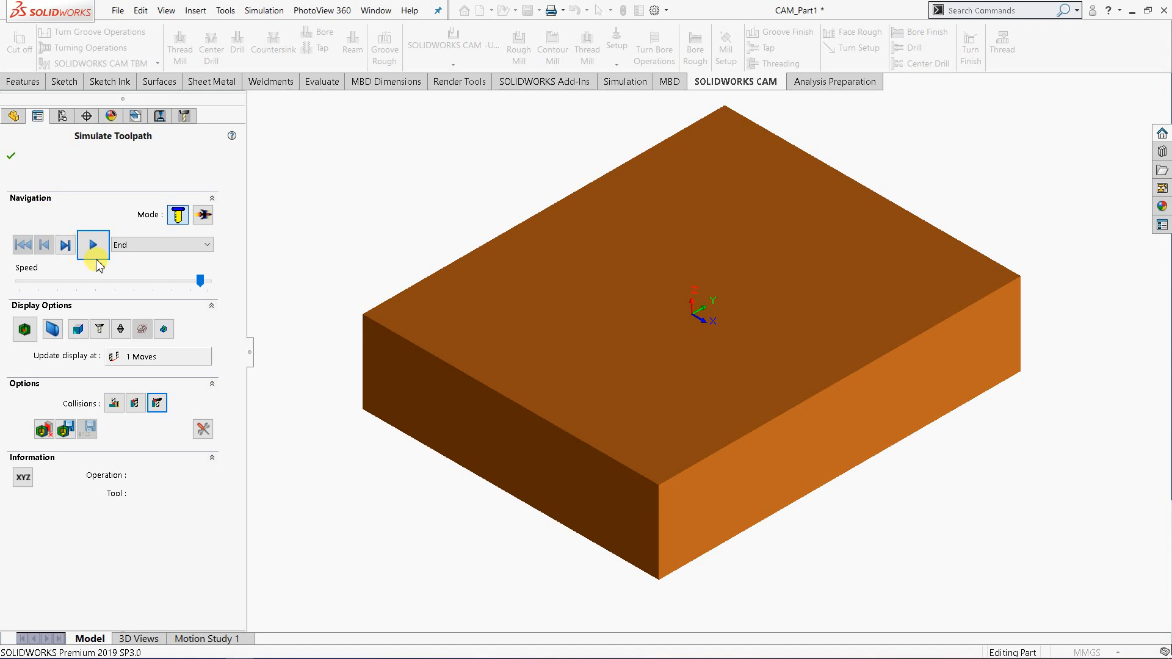
click(97, 252)
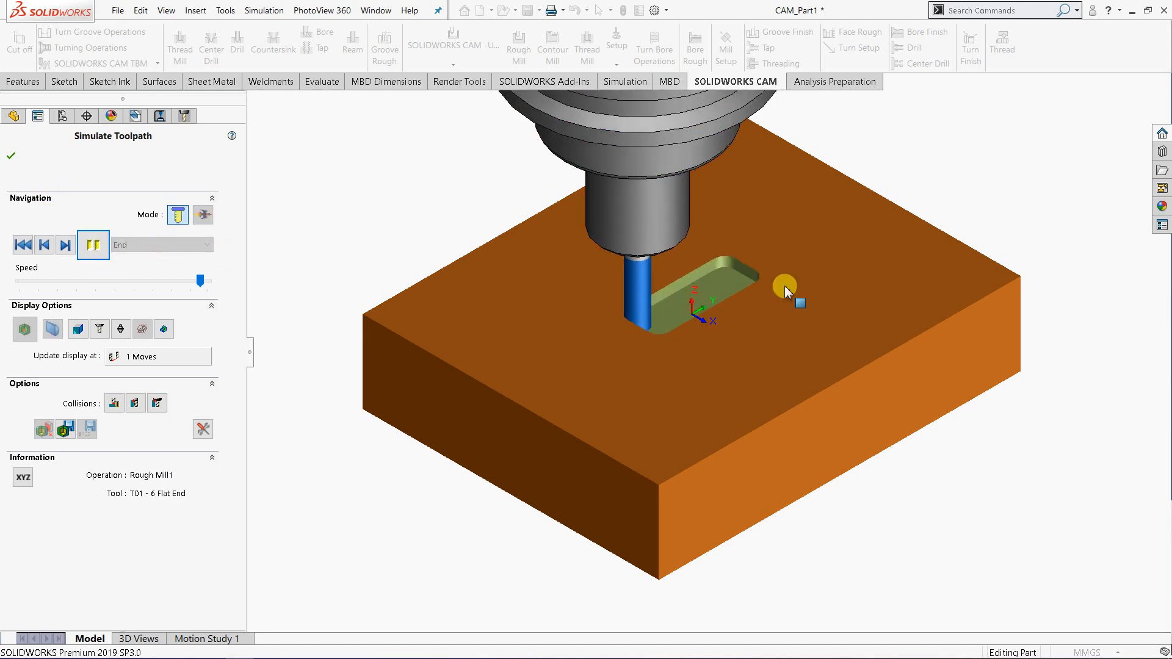
middle_drag(819, 313, 927, 468)
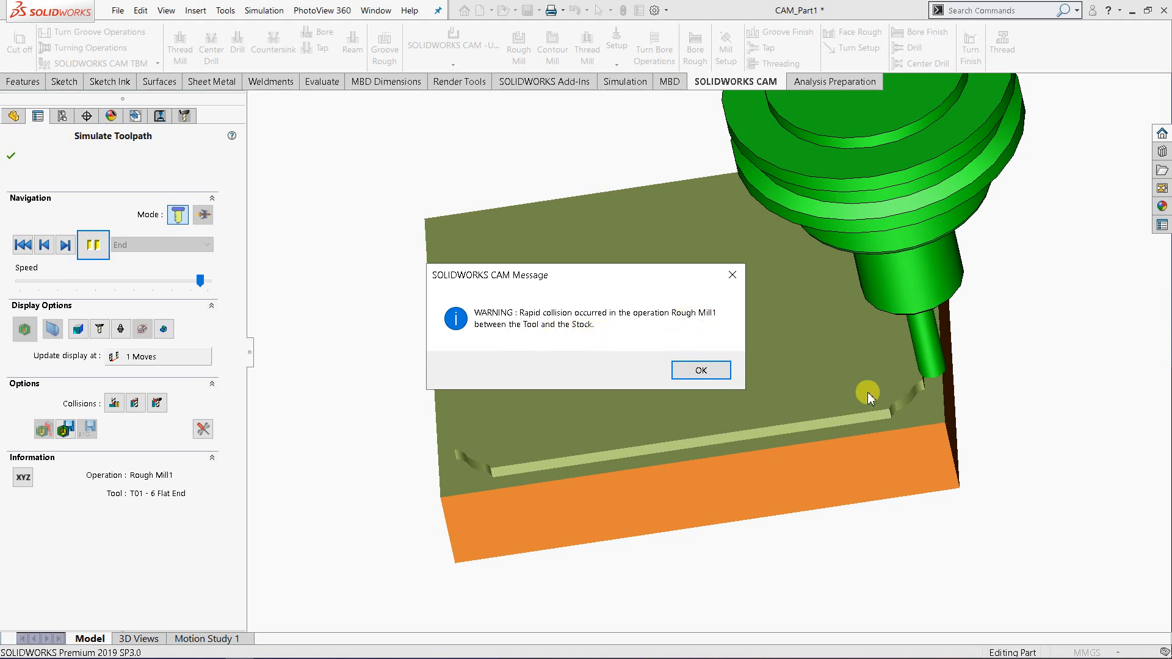
click(701, 371)
Examine the tool's position against the stock corner at the Rough Mill1 collision from several angles.
middle_drag(879, 386, 884, 272)
scroll(931, 272, down, 3)
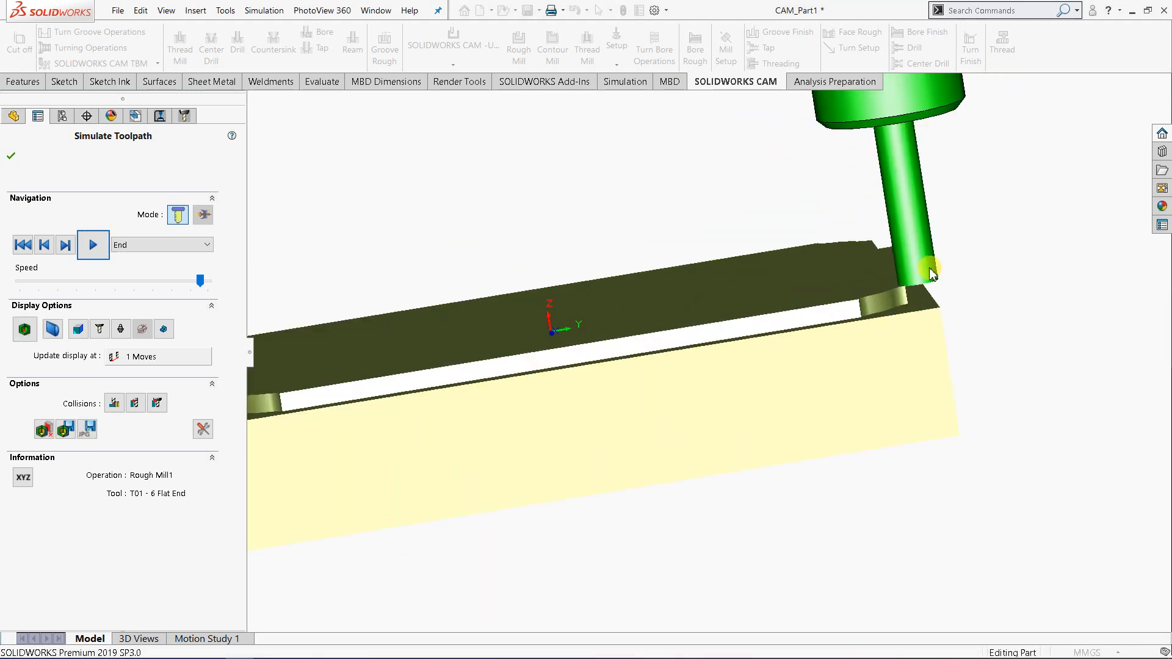
scroll(932, 272, up, 2)
scroll(812, 333, up, 2)
scroll(605, 357, up, 2)
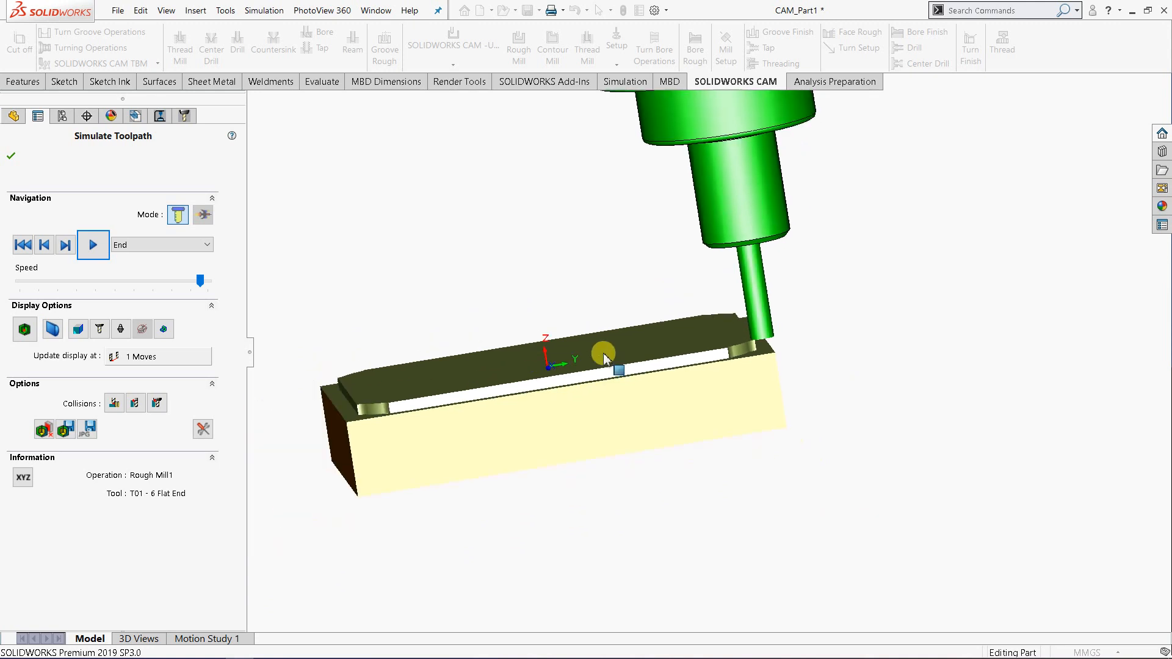
middle_drag(603, 355, 662, 384)
scroll(604, 334, up, 1)
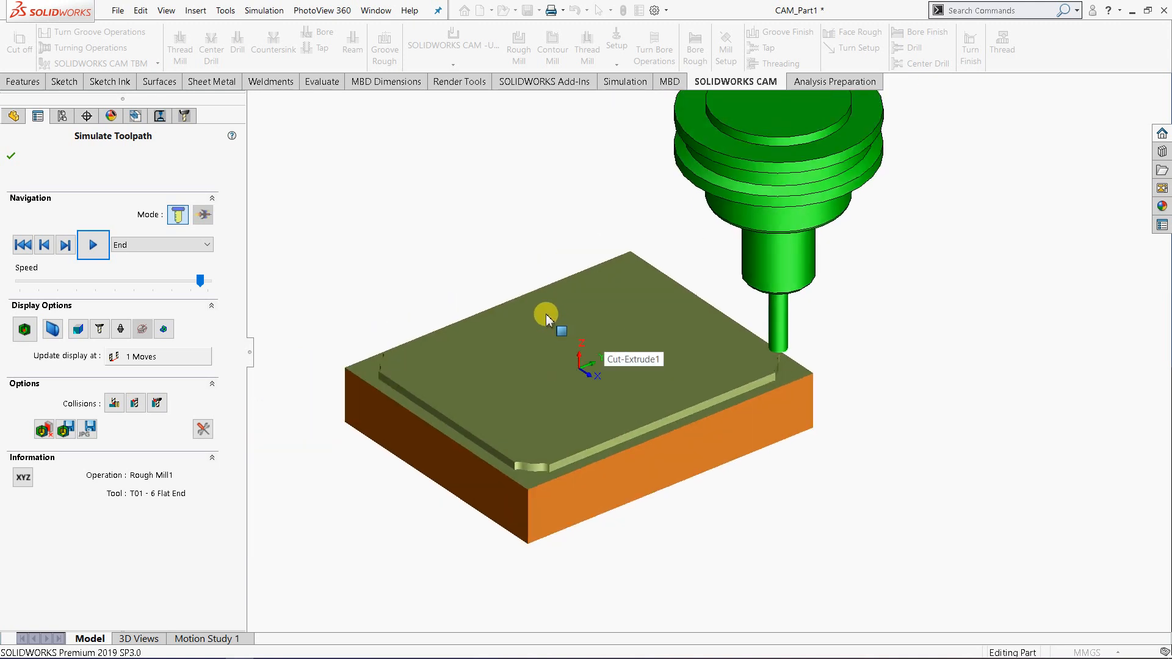
scroll(546, 317, down, 1)
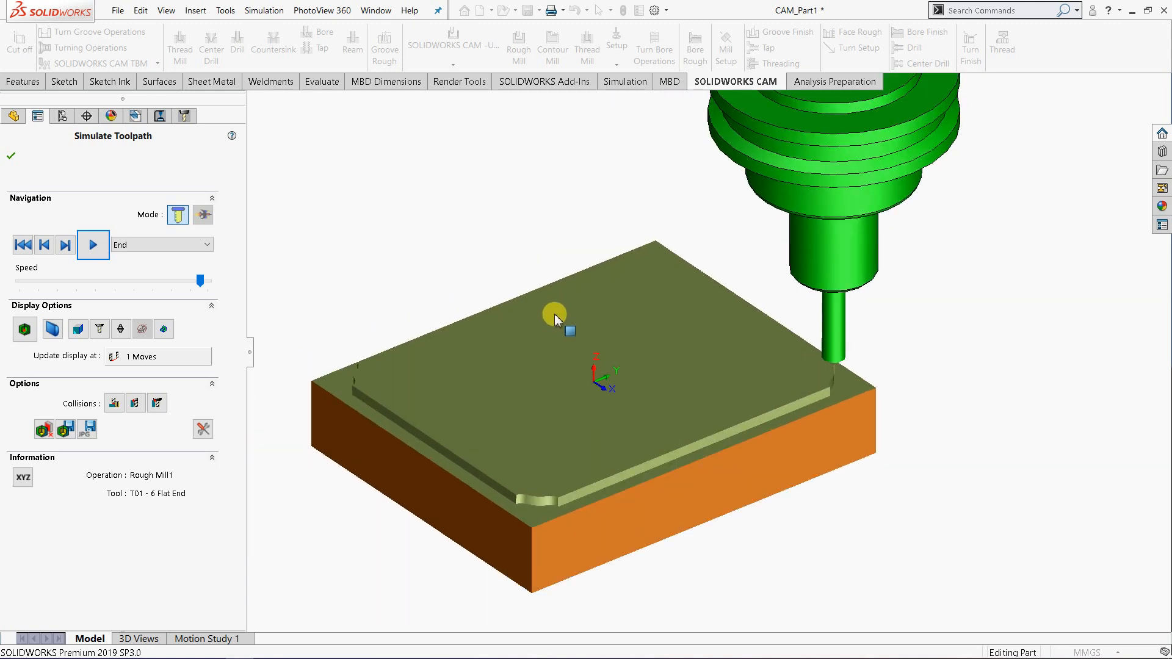
Resume the simulation through to the end of Contour Mill2 and inspect the machined part's pocket and outer corners.
click(93, 247)
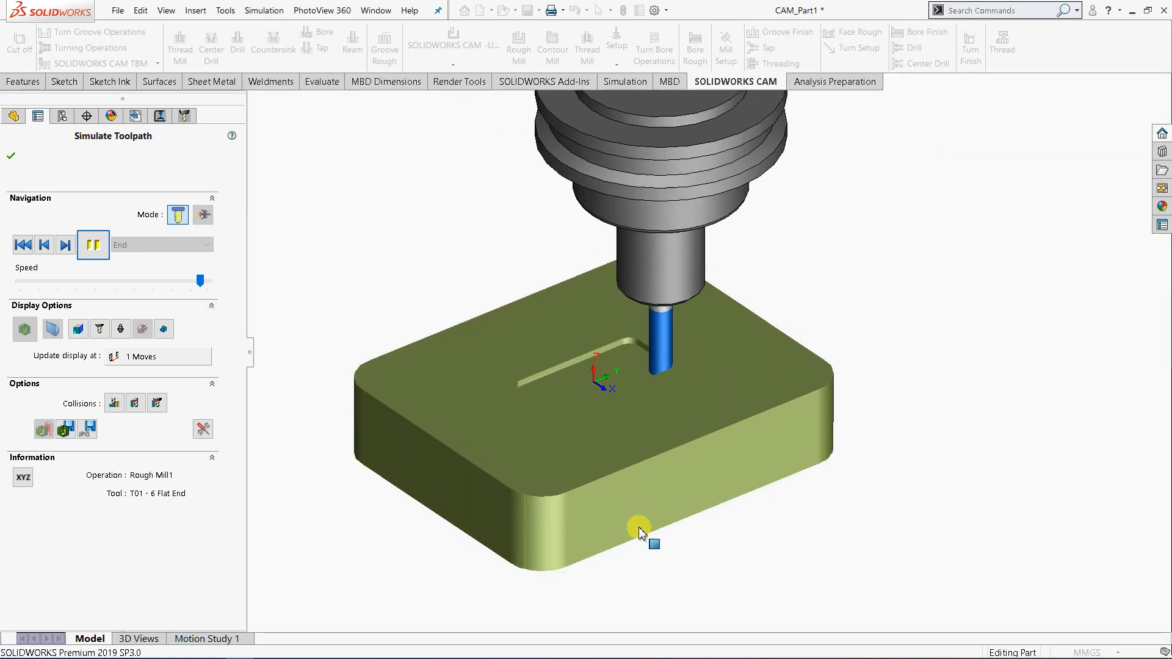
middle_drag(639, 530, 440, 476)
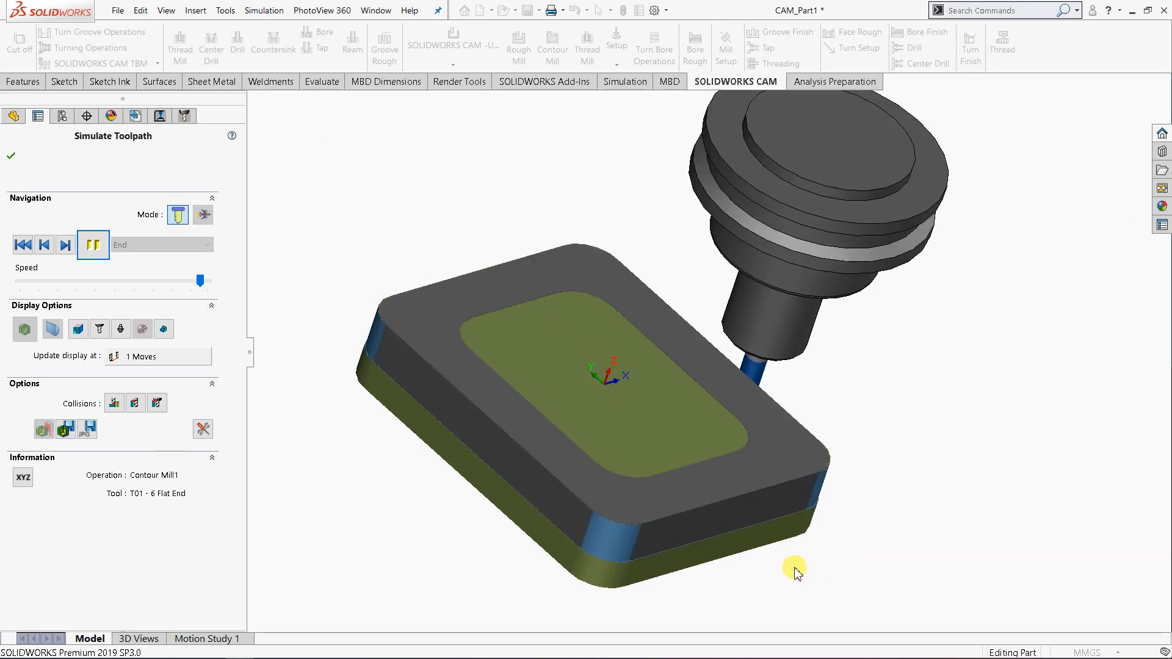
middle_drag(787, 547, 730, 560)
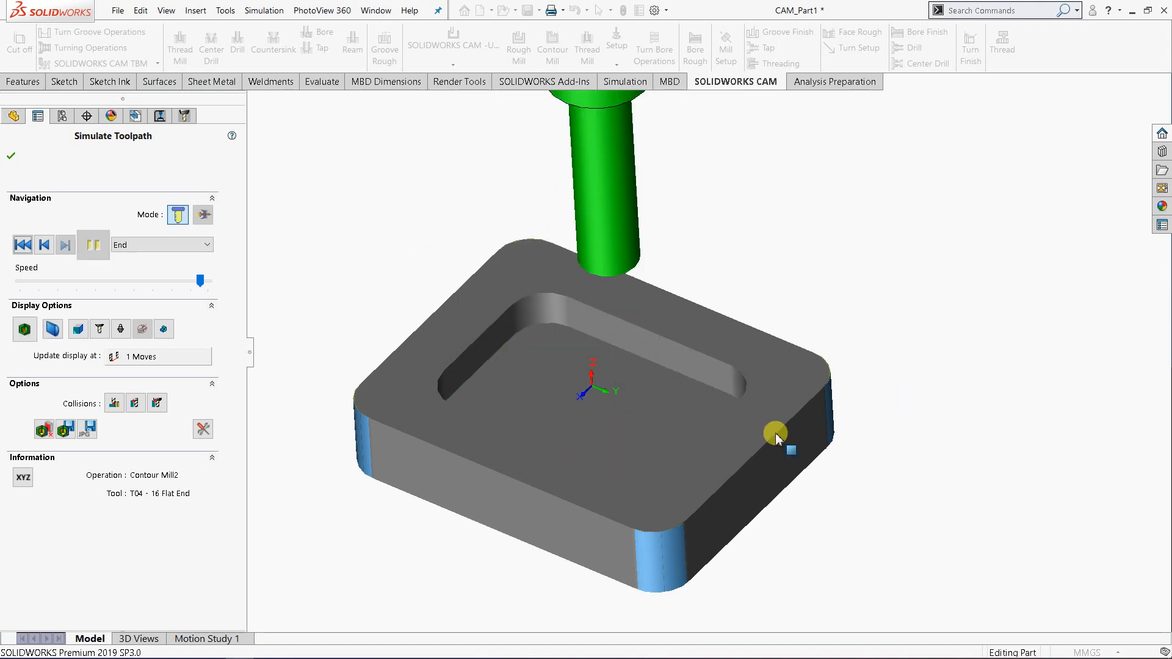
middle_drag(703, 465, 699, 394)
scroll(701, 388, up, 3)
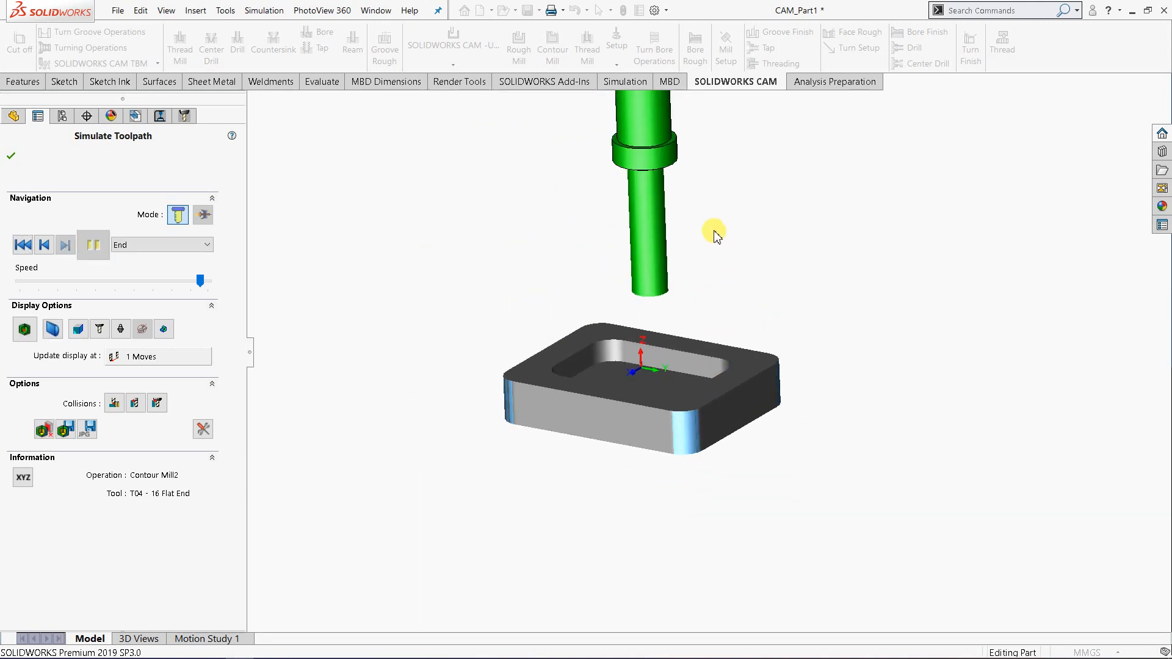
scroll(702, 205, down, 3)
middle_drag(651, 358, 693, 411)
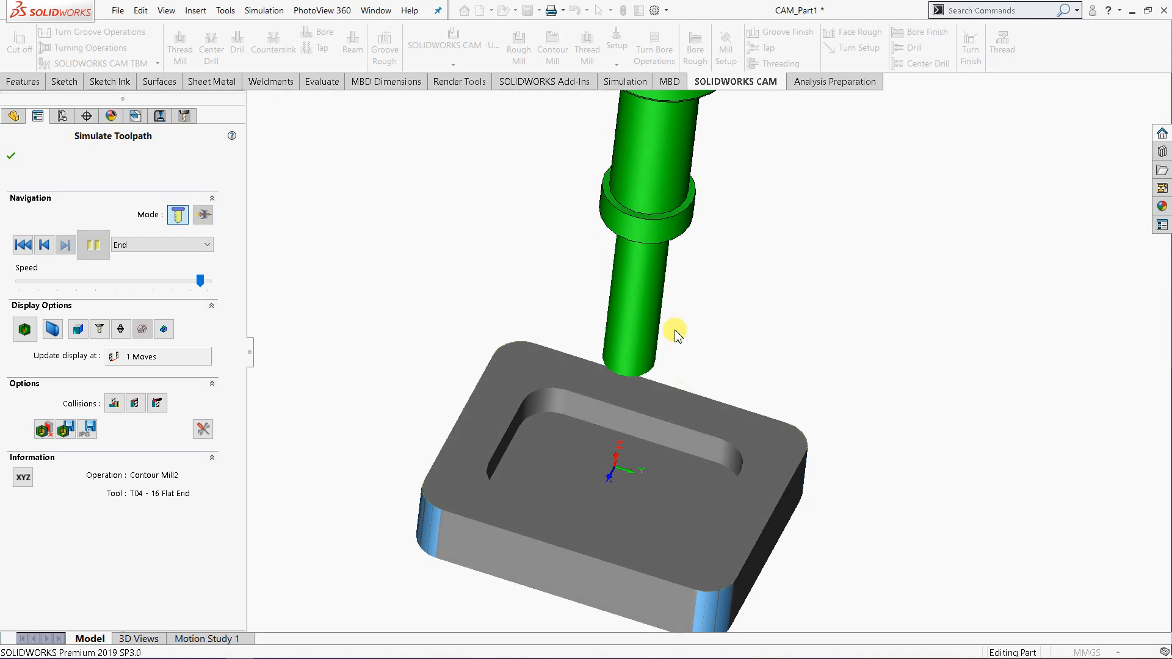
middle_drag(753, 465, 751, 379)
middle_drag(672, 484, 631, 500)
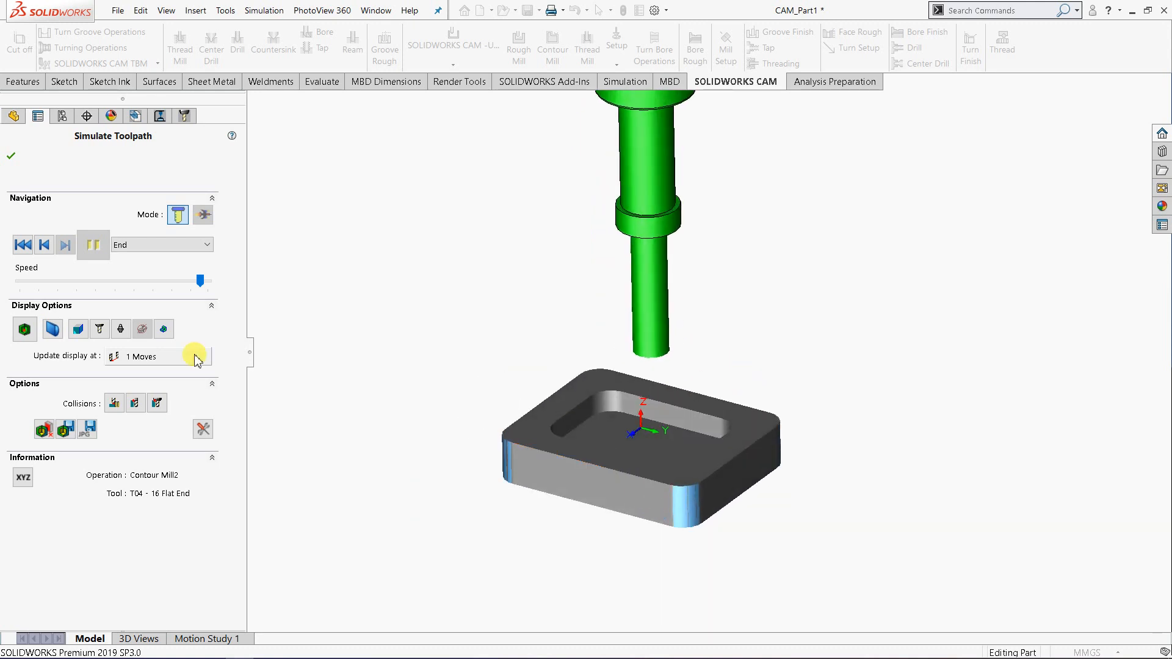
Close the simulation and review the tool, feed and speed, roughing and NC parameters of Rough Mill1.
click(11, 157)
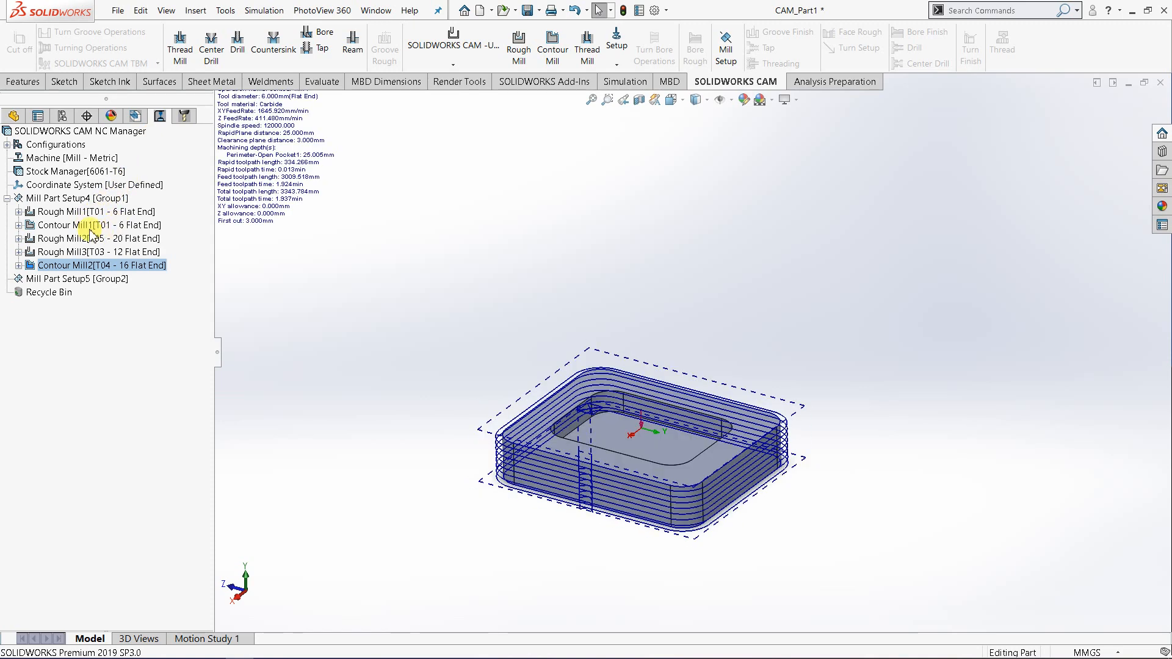
click(55, 231)
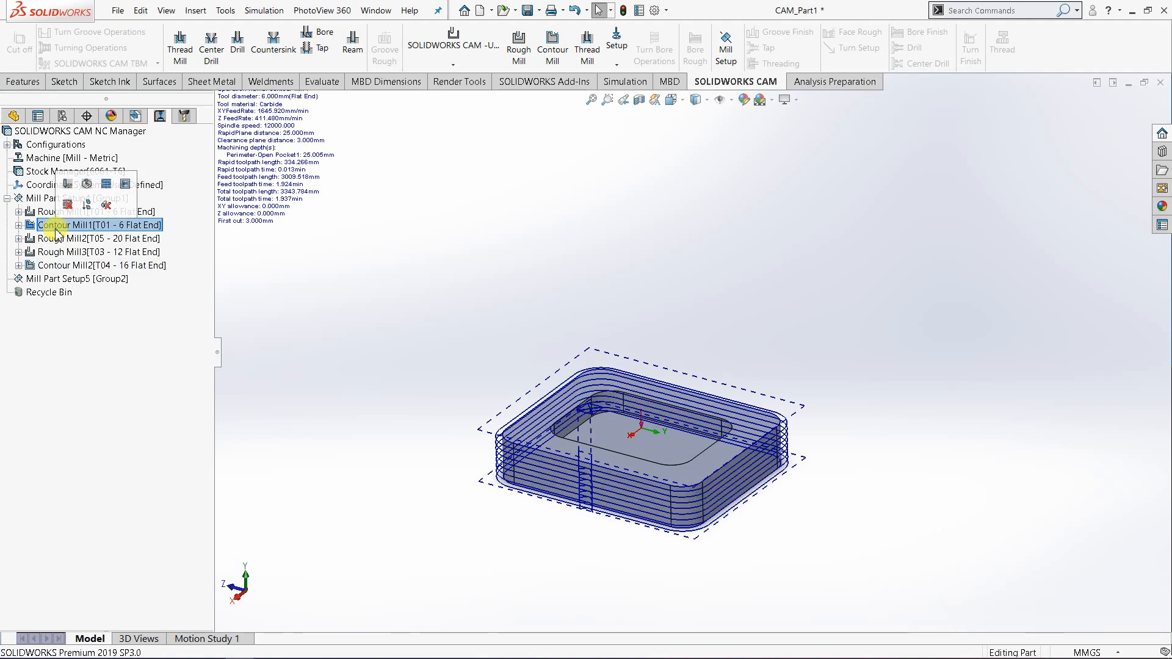
click(83, 213)
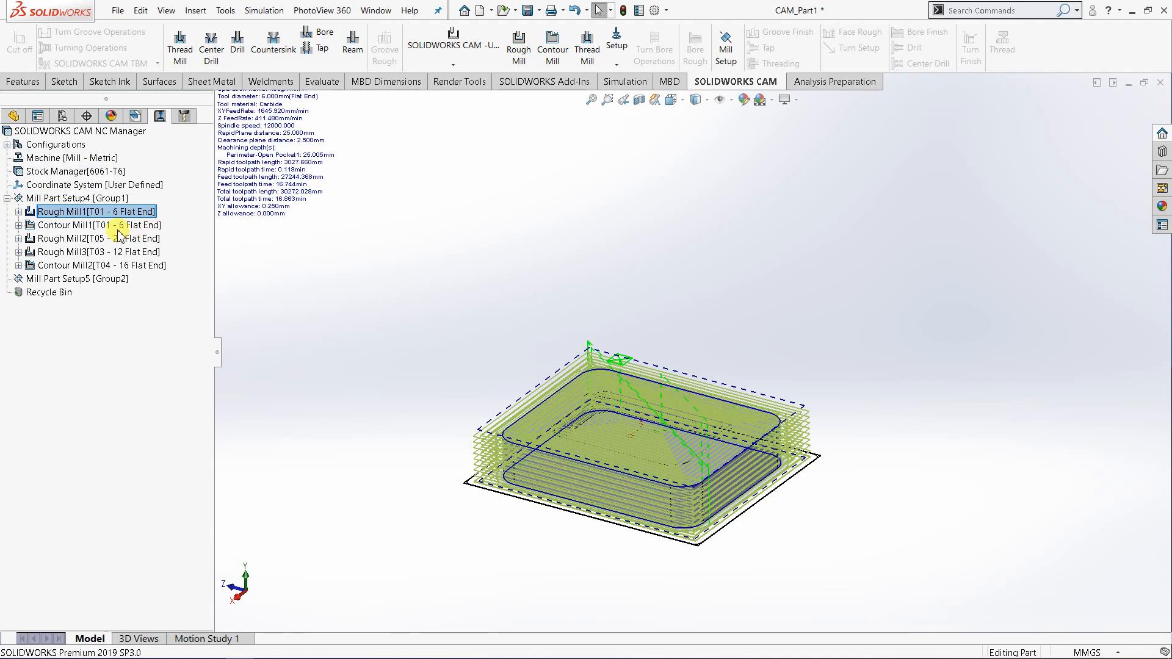
right_click(90, 216)
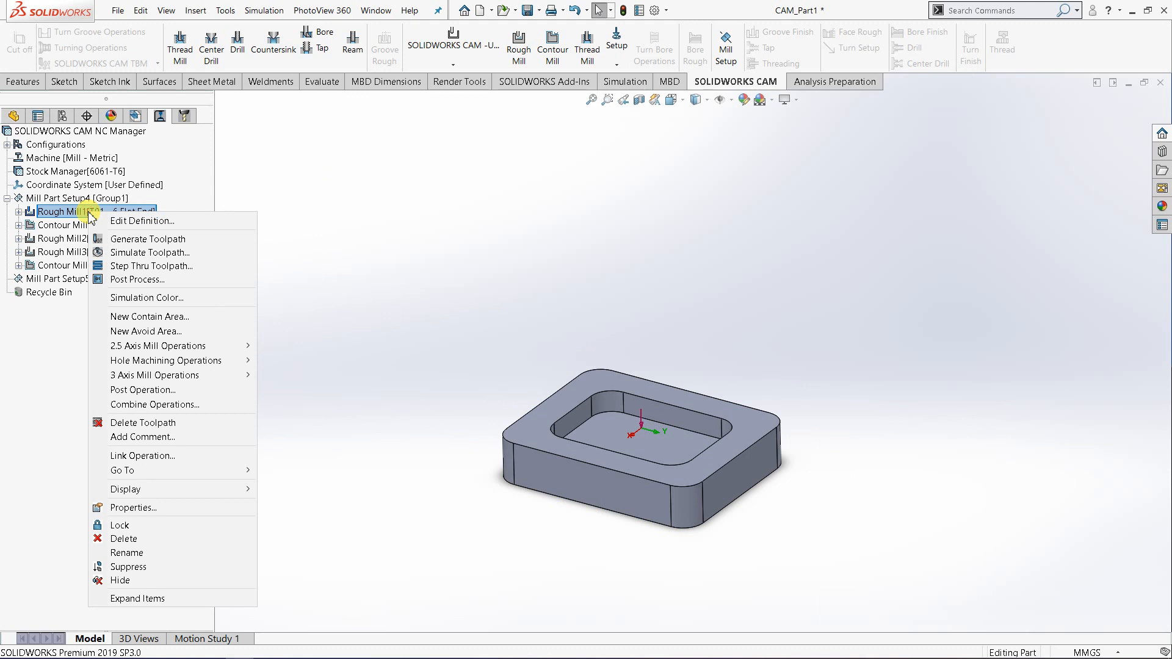
click(112, 222)
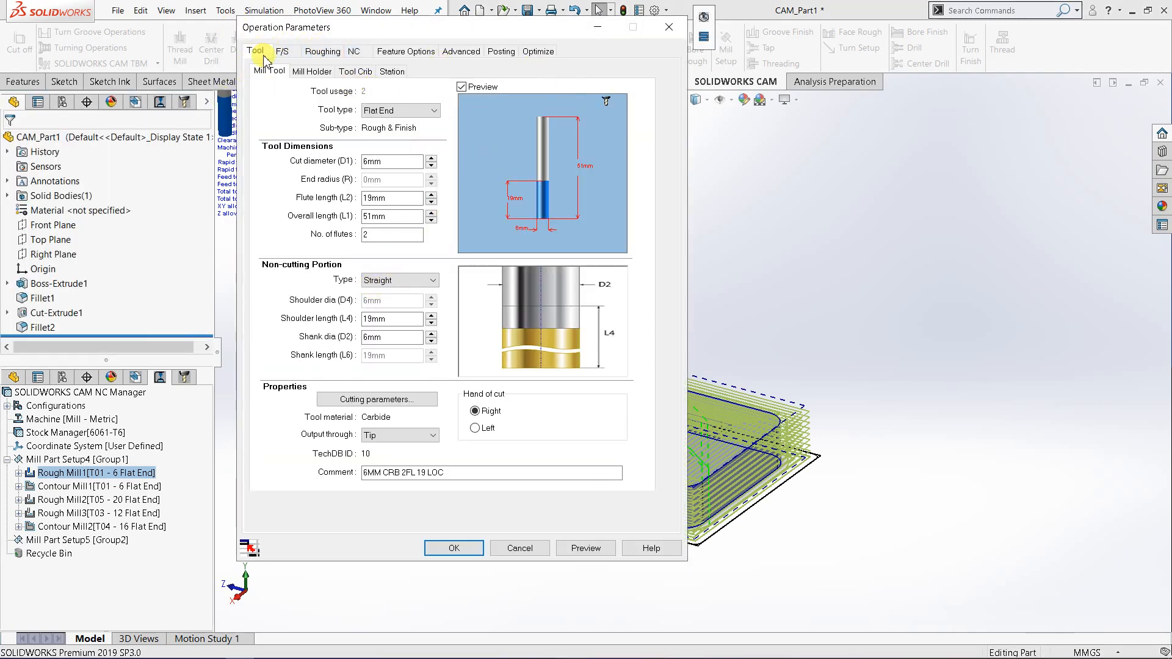
click(282, 51)
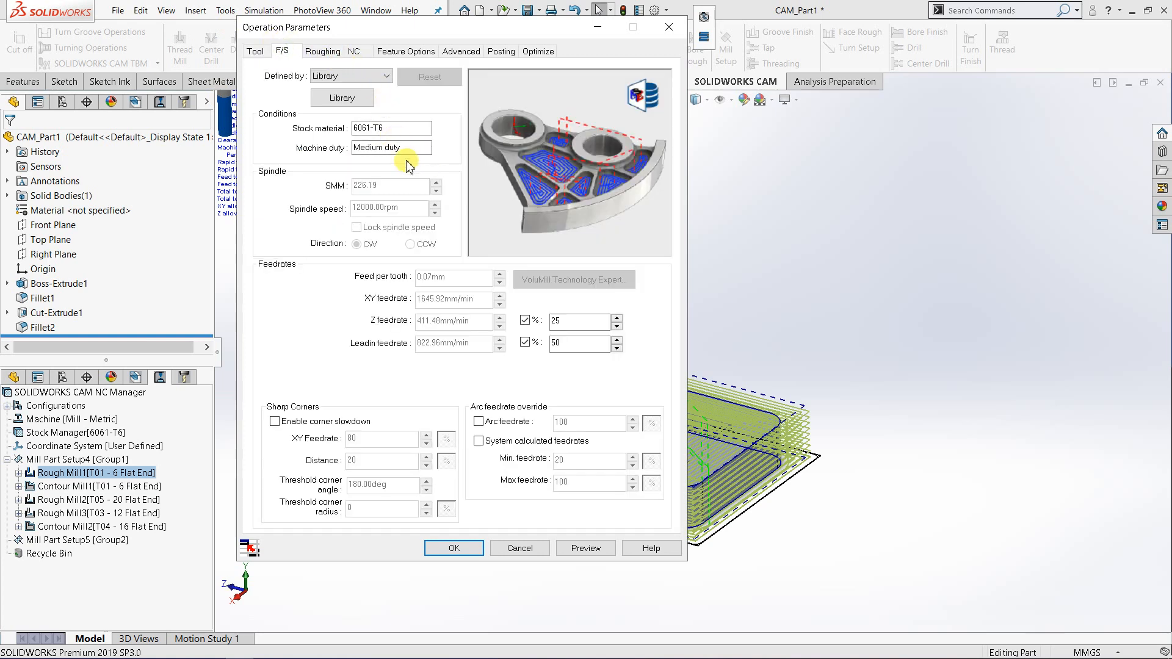
click(345, 51)
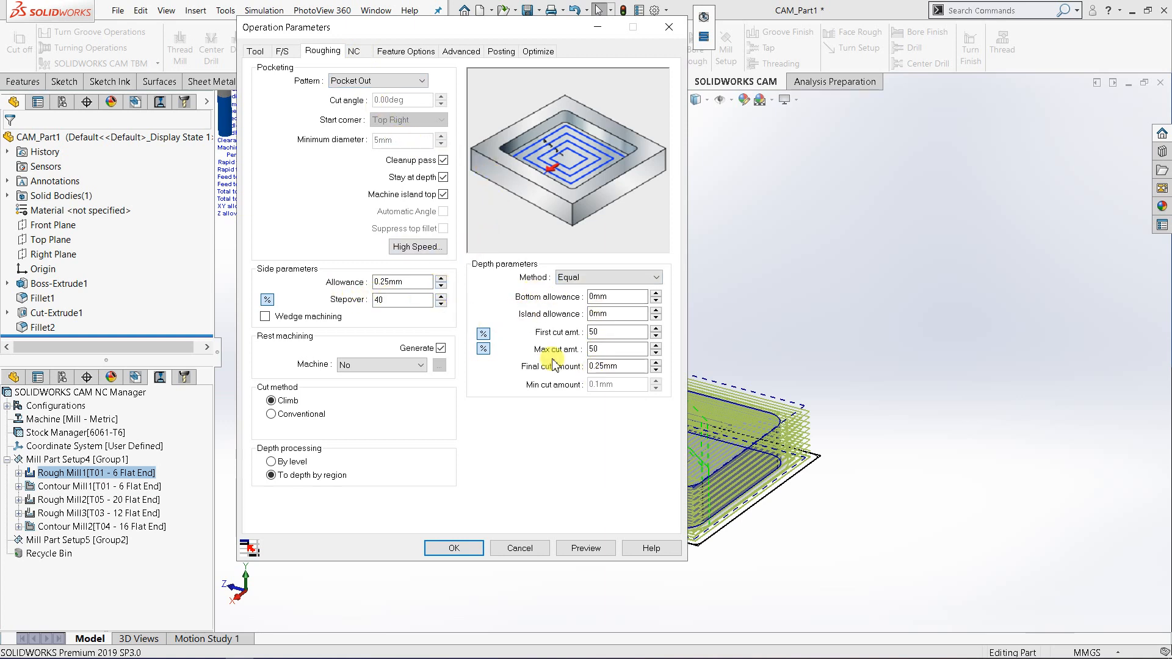
click(394, 50)
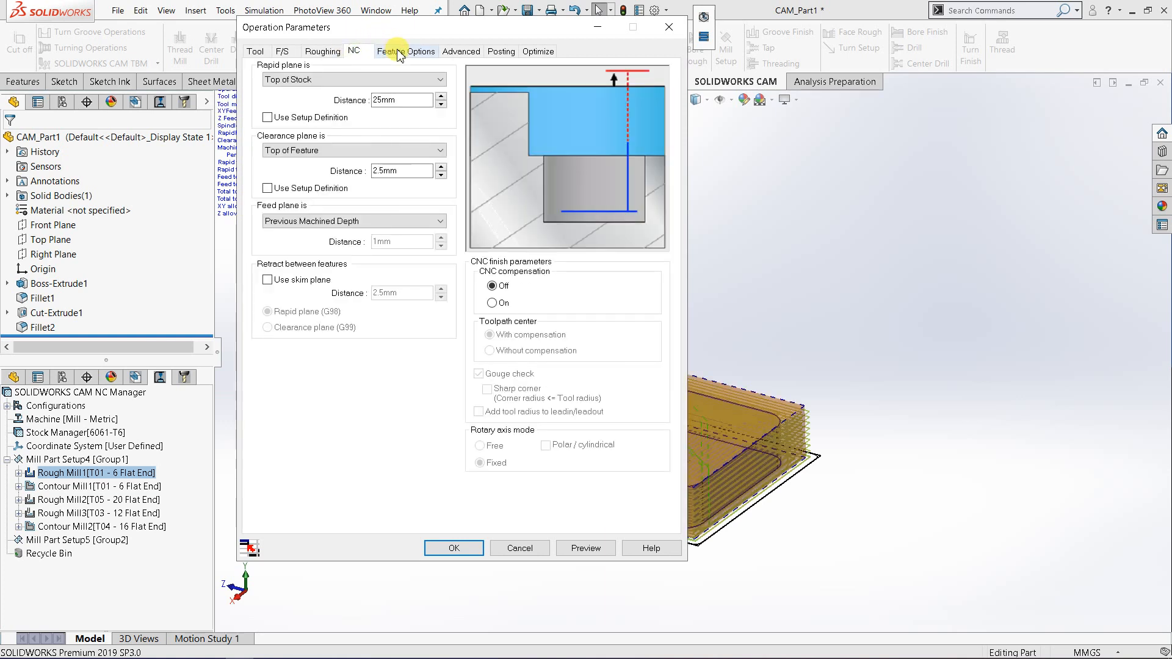
Set the cut diameter of Rough Mill1's flat end mill to 4 mm and add it as a new tool.
click(257, 51)
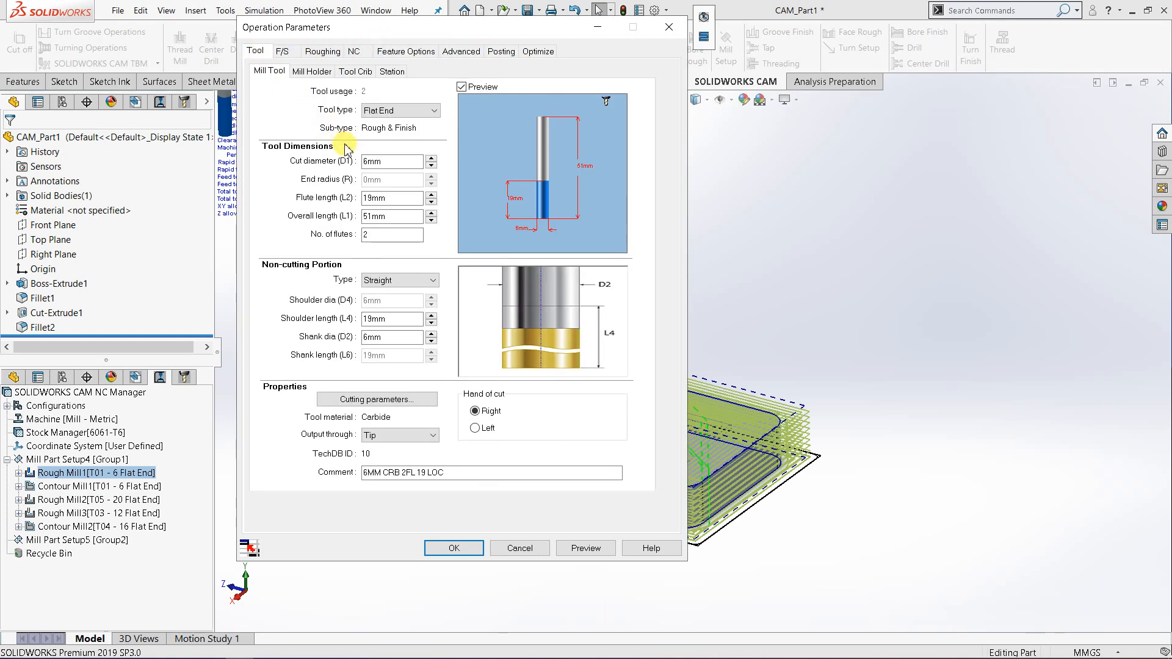
click(400, 163)
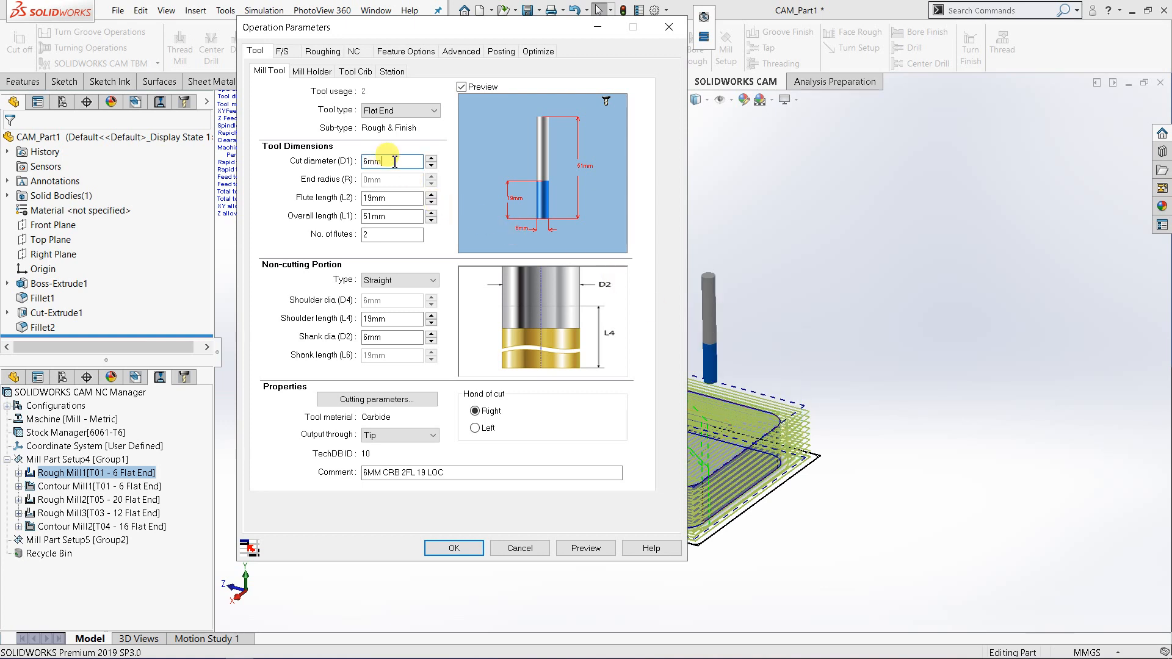
drag(394, 162, 355, 162)
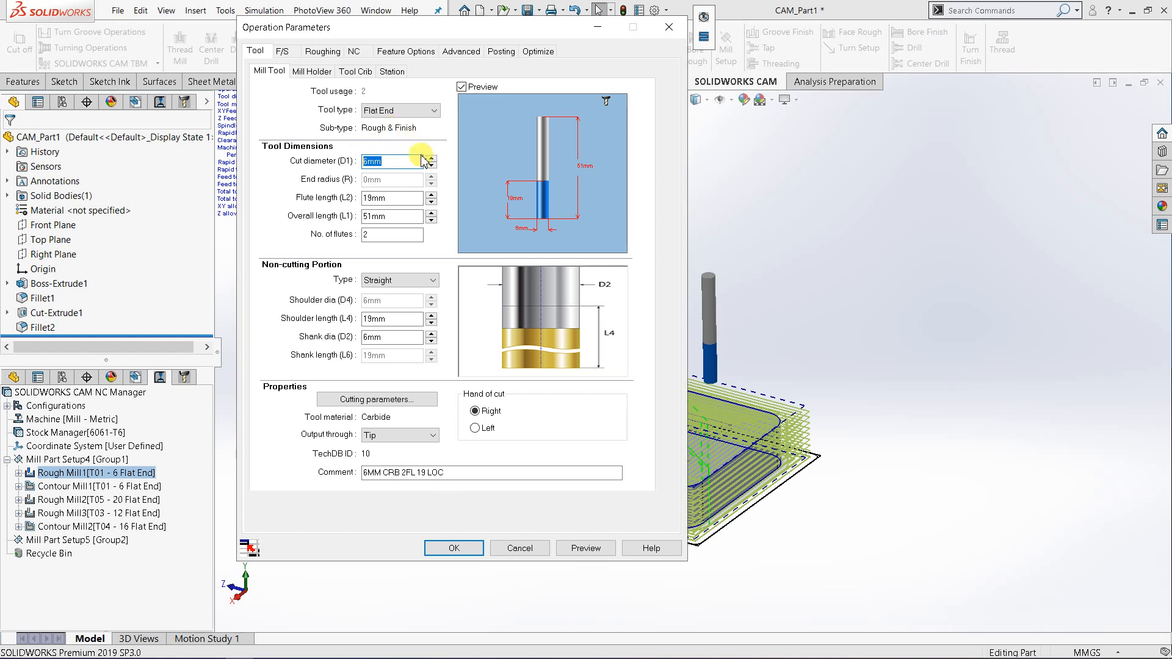
click(401, 202)
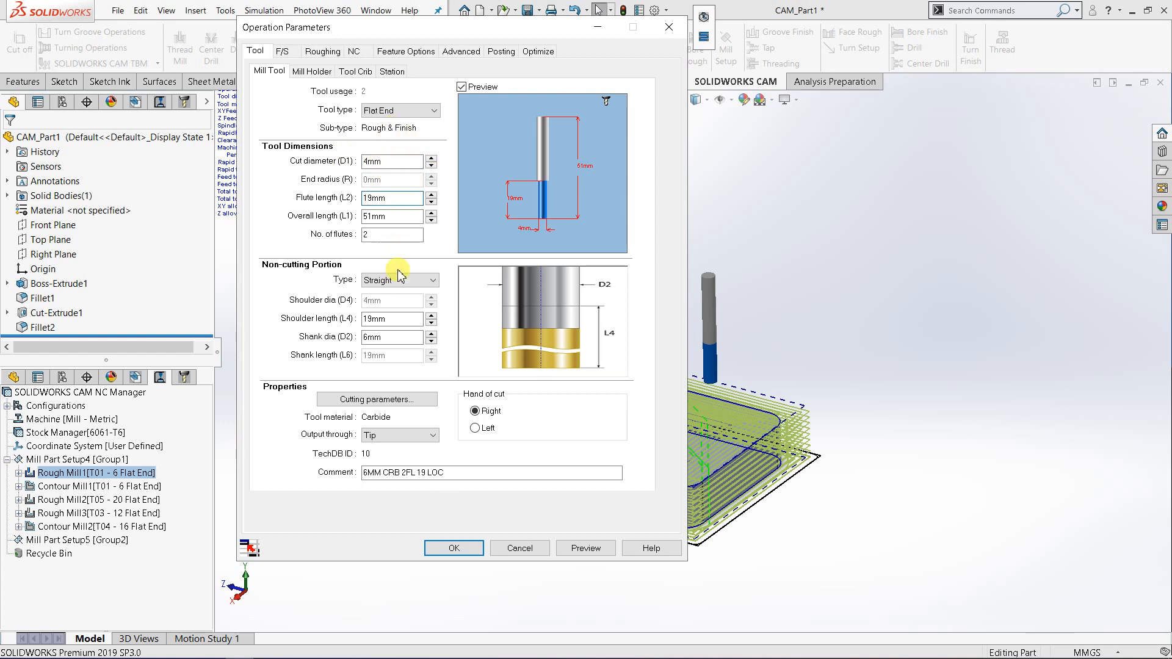
click(457, 549)
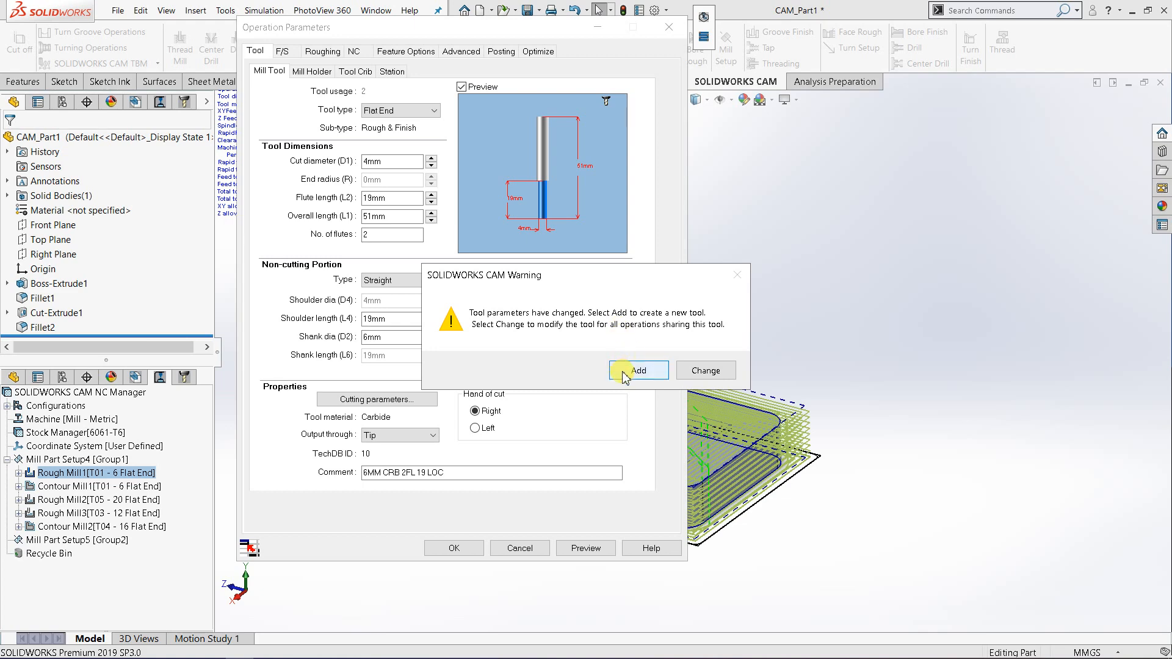
click(625, 371)
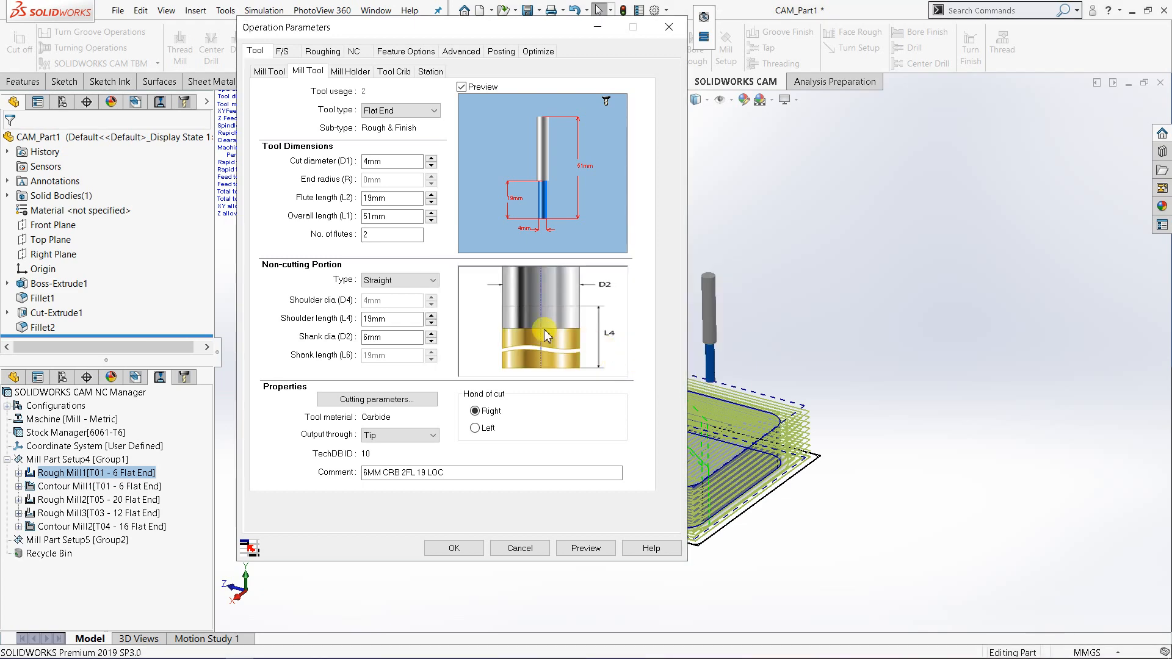
click(464, 549)
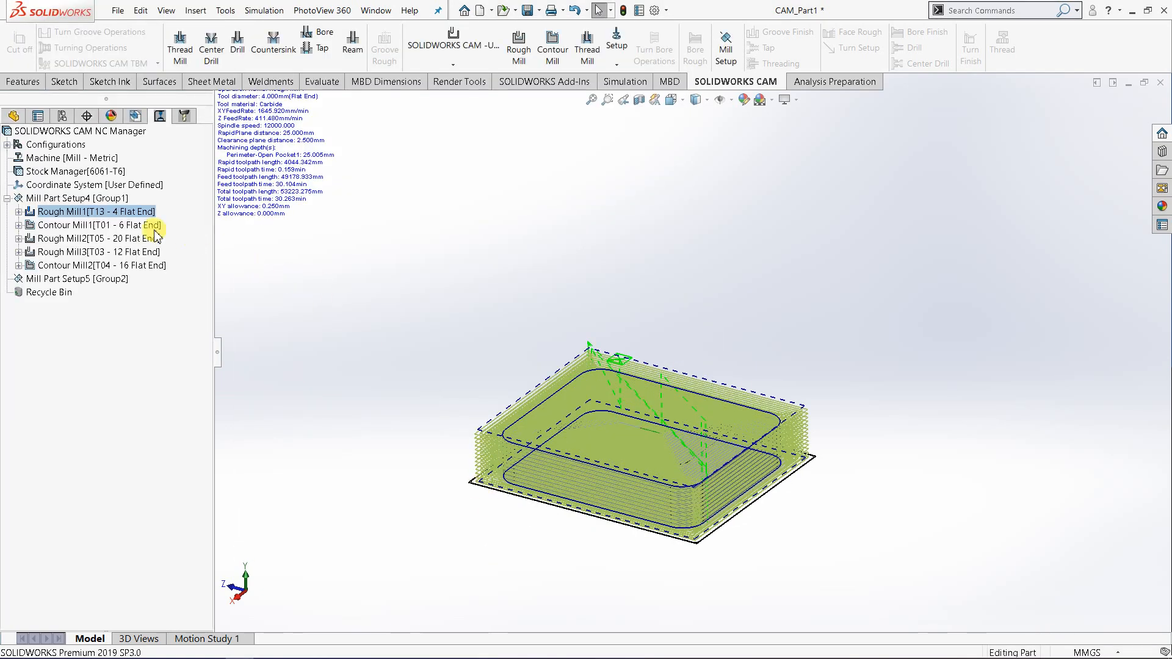
Regenerate the toolpaths of Mill Part Setup4 and run its toolpath simulation.
right_click(63, 199)
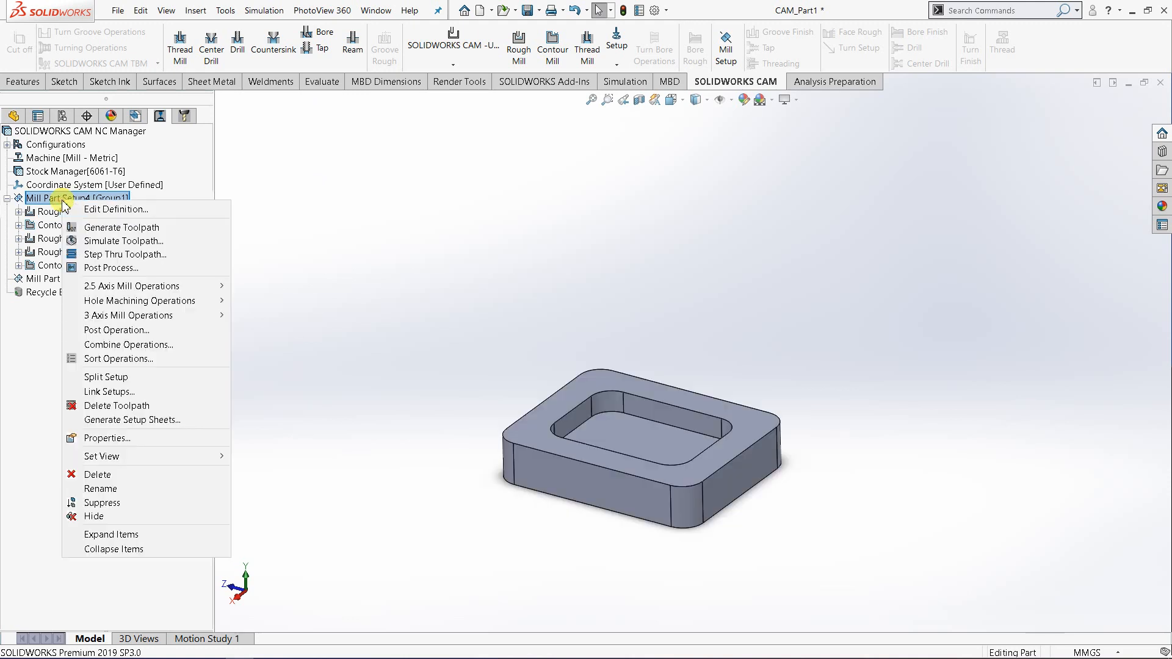
click(113, 229)
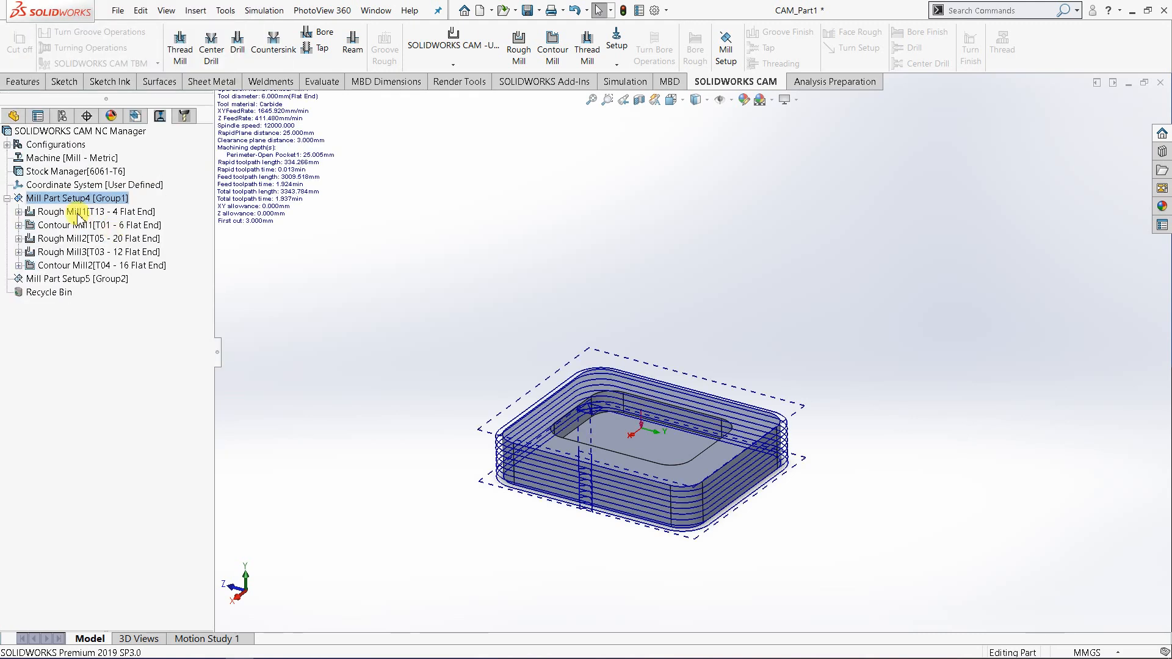
click(90, 199)
right_click(90, 199)
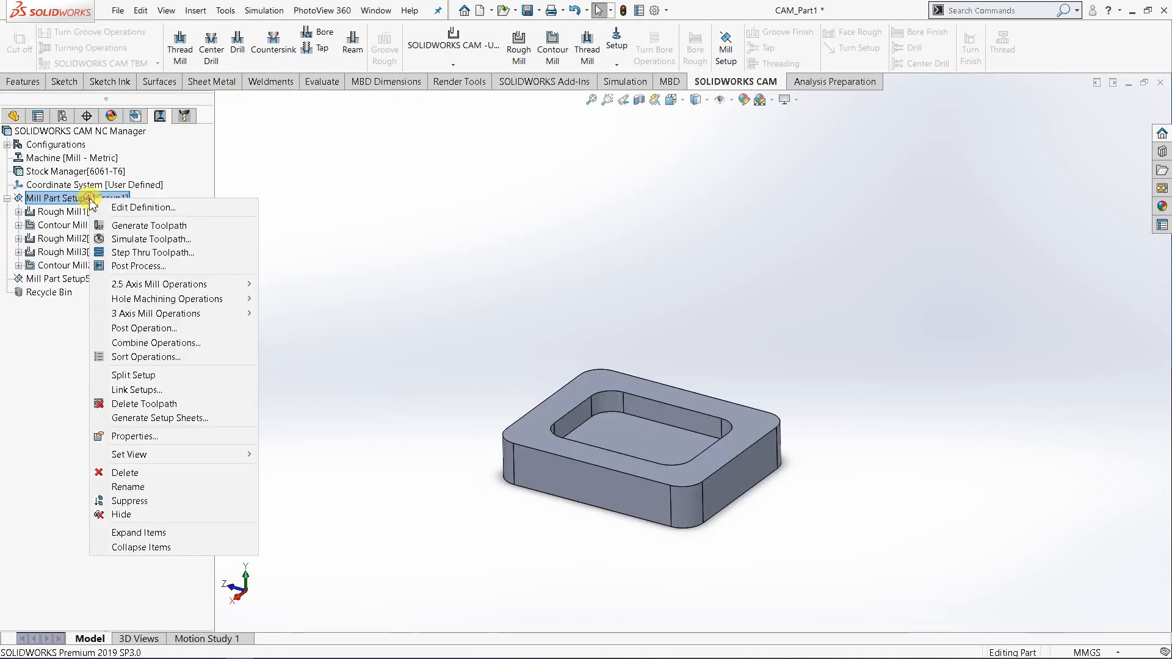
click(123, 238)
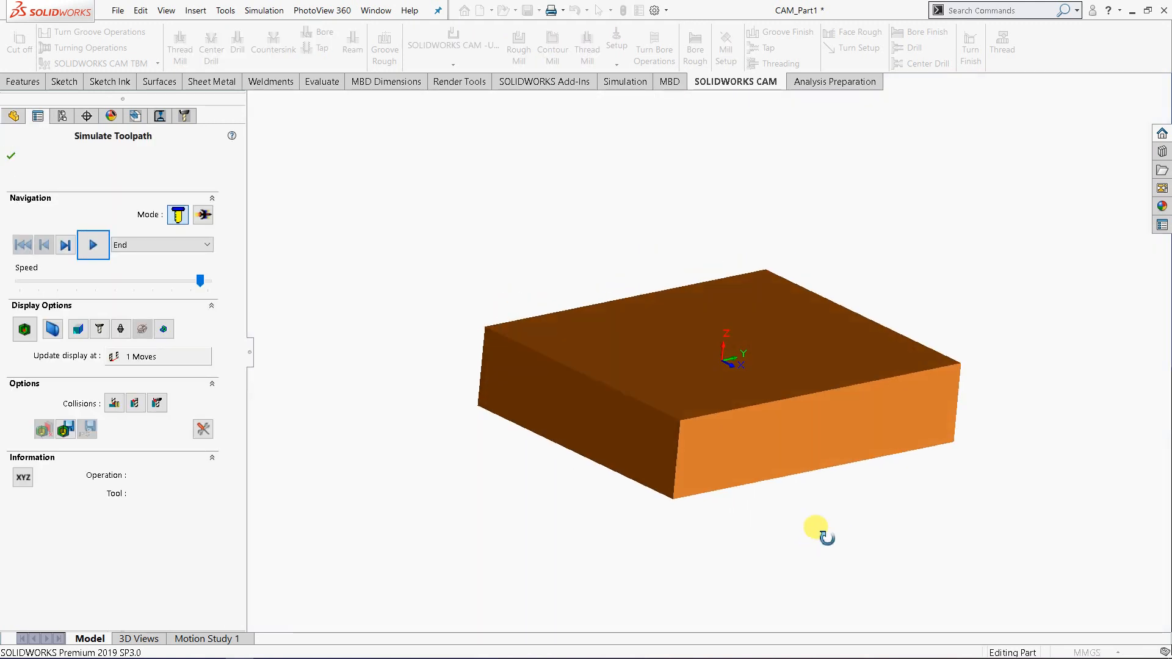
middle_drag(873, 373, 772, 311)
scroll(772, 309, down, 1)
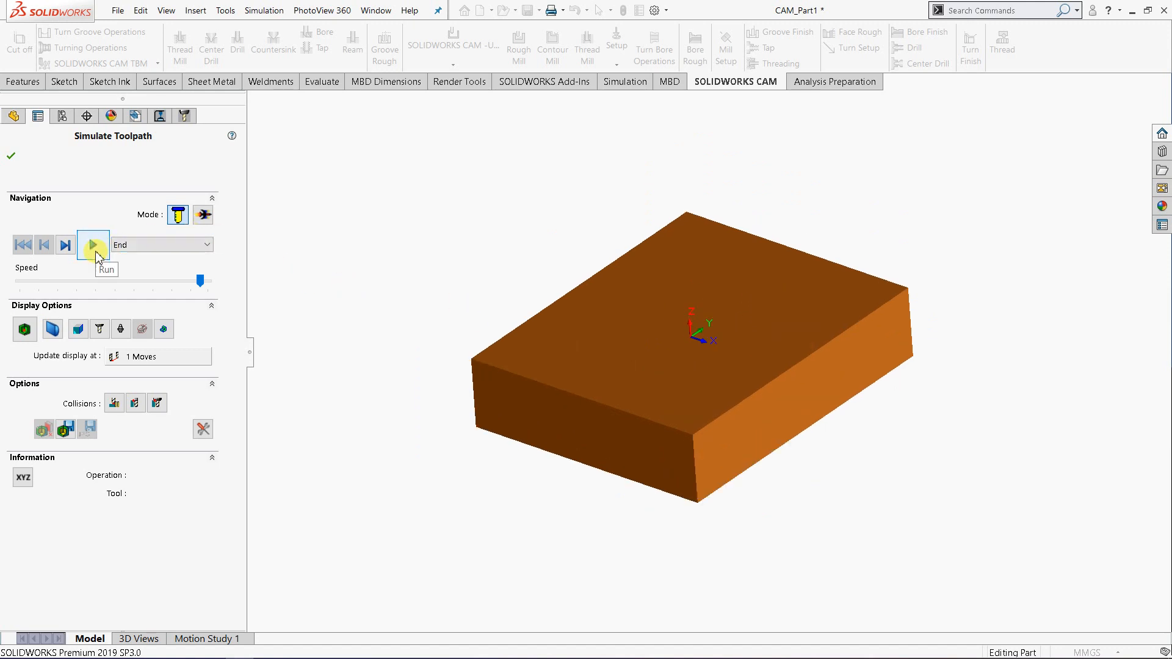
click(93, 244)
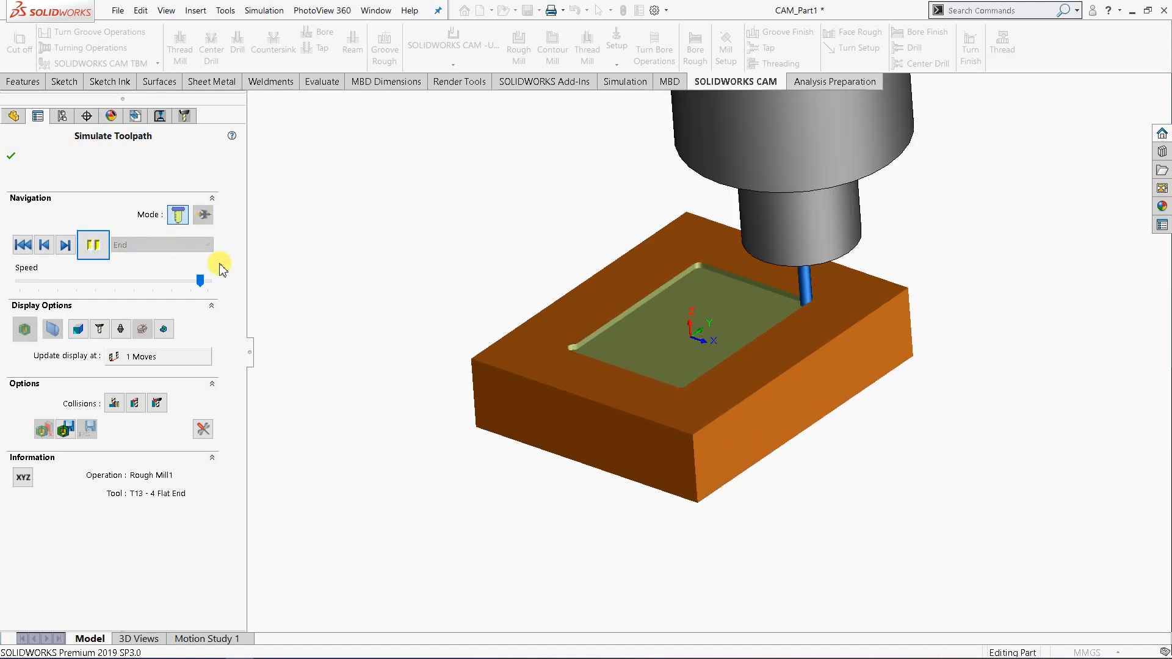
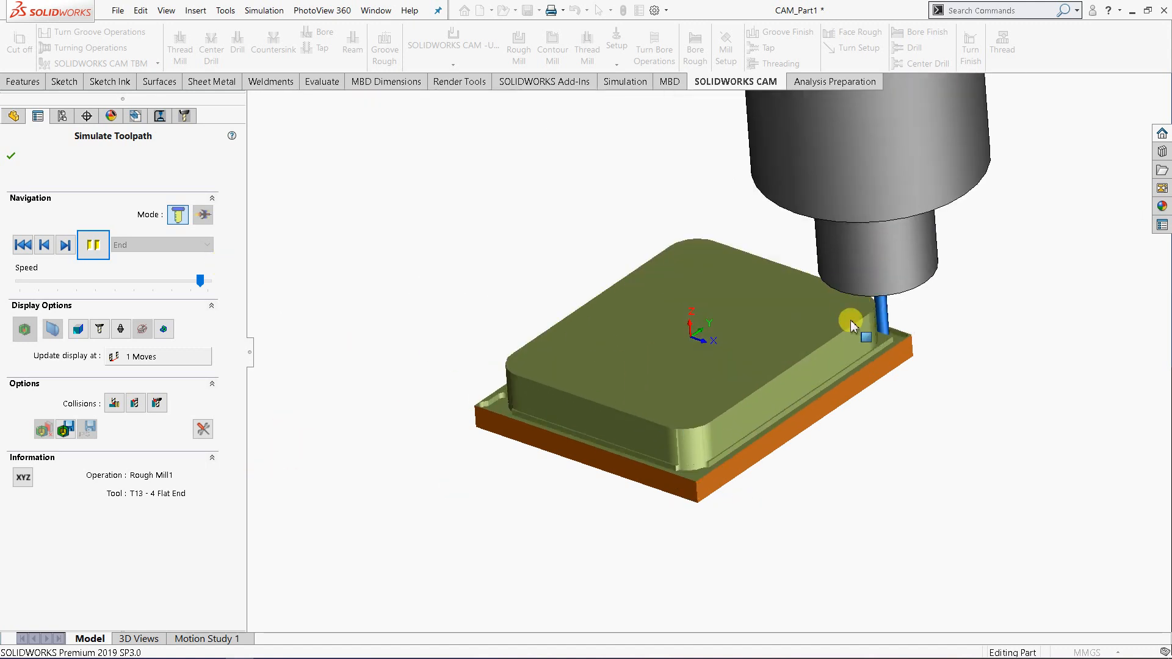
Examine the simulated machining from several angles through to the end of Contour Mill2.
middle_drag(852, 324, 846, 408)
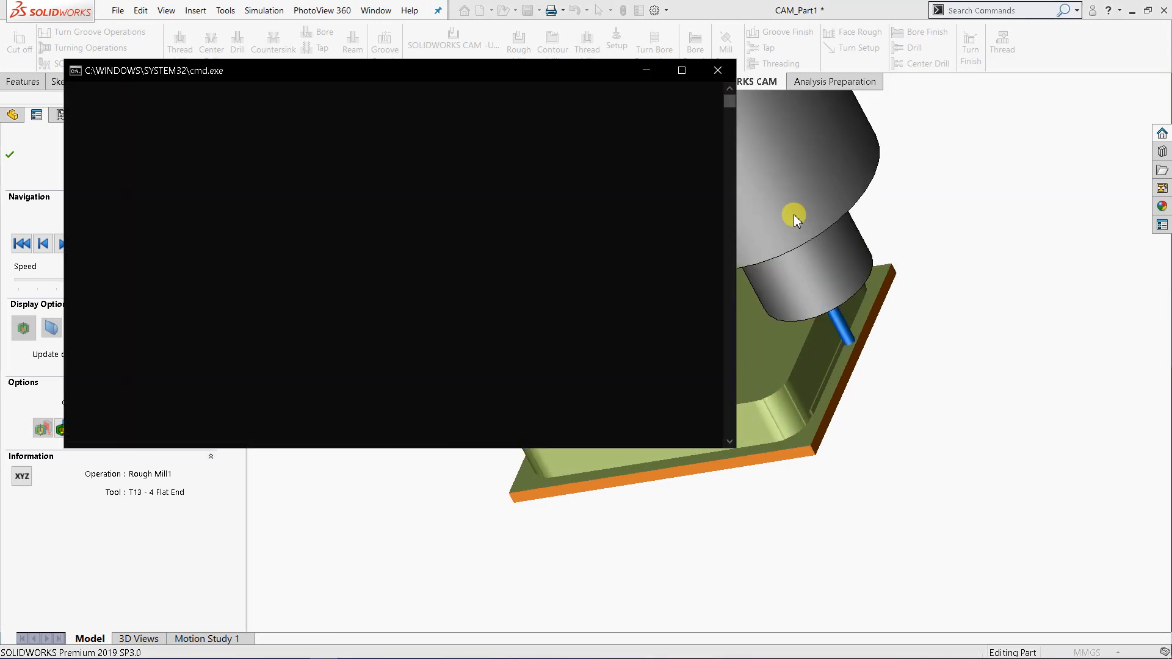
click(779, 270)
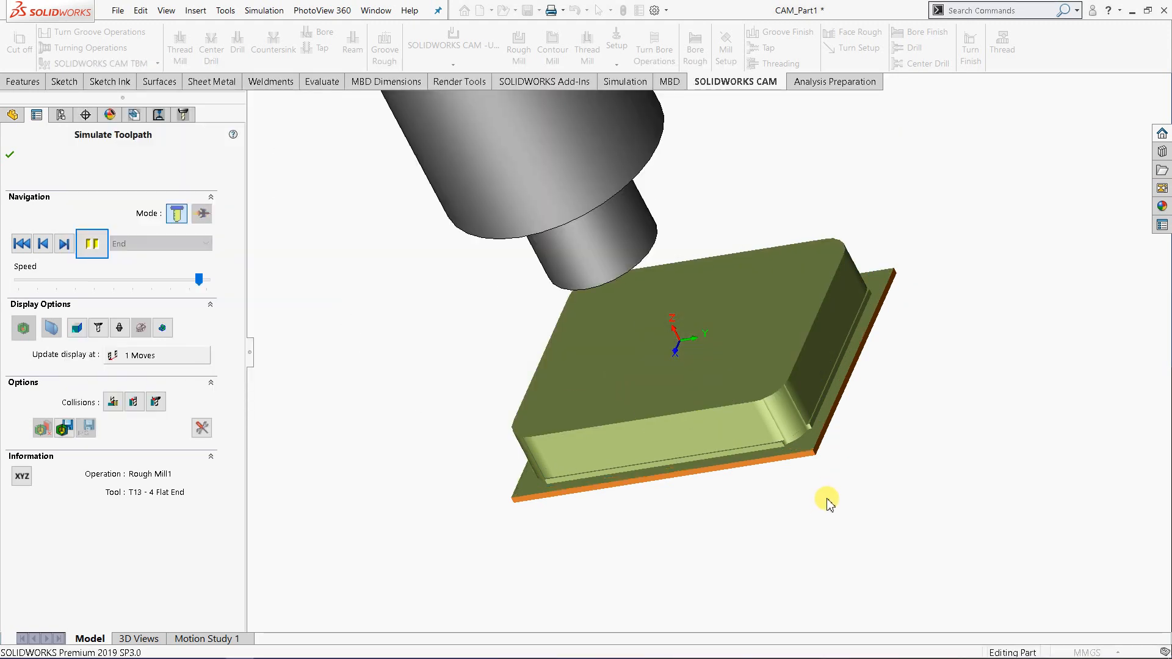
middle_drag(727, 515, 606, 492)
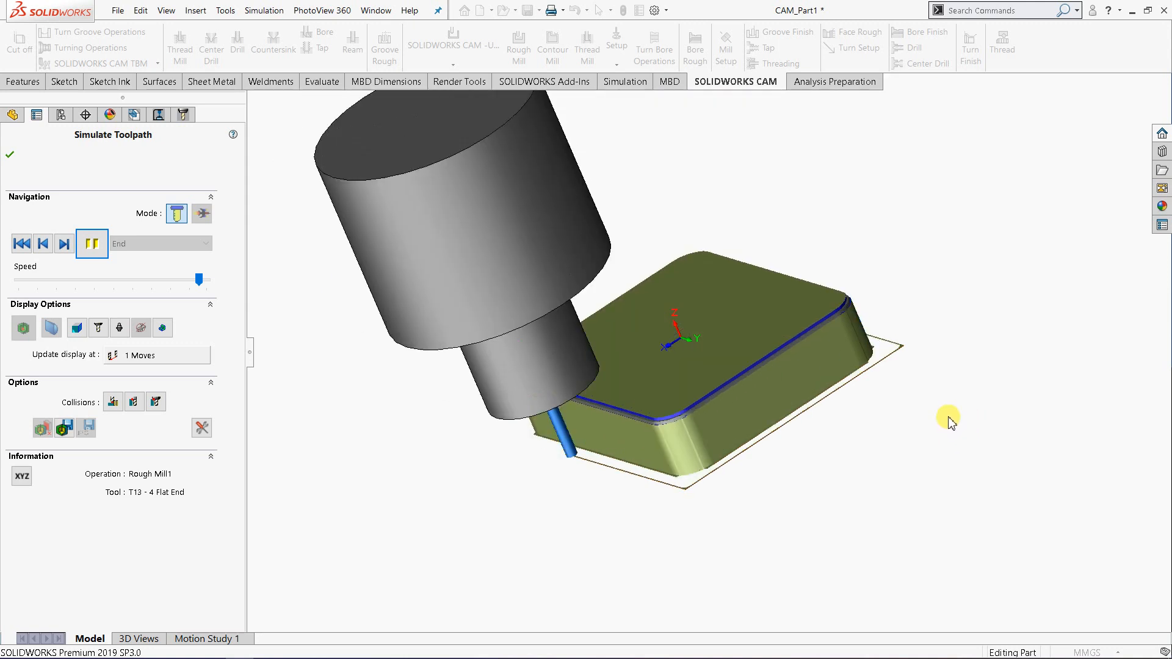
middle_drag(926, 418, 946, 437)
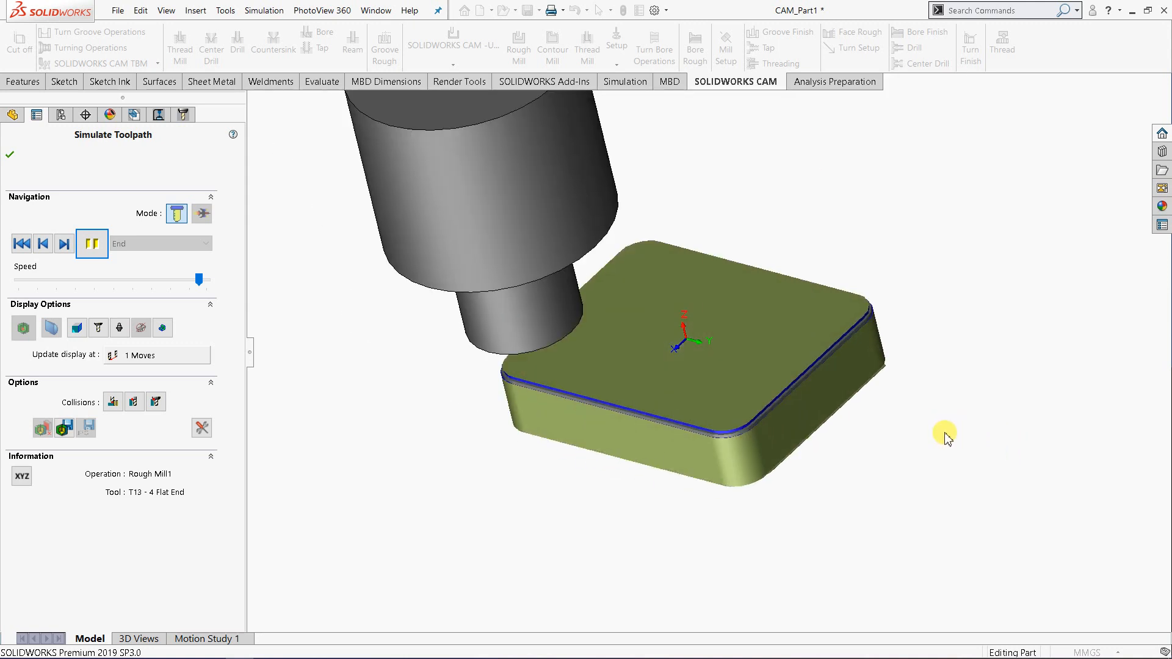
scroll(797, 340, down, 3)
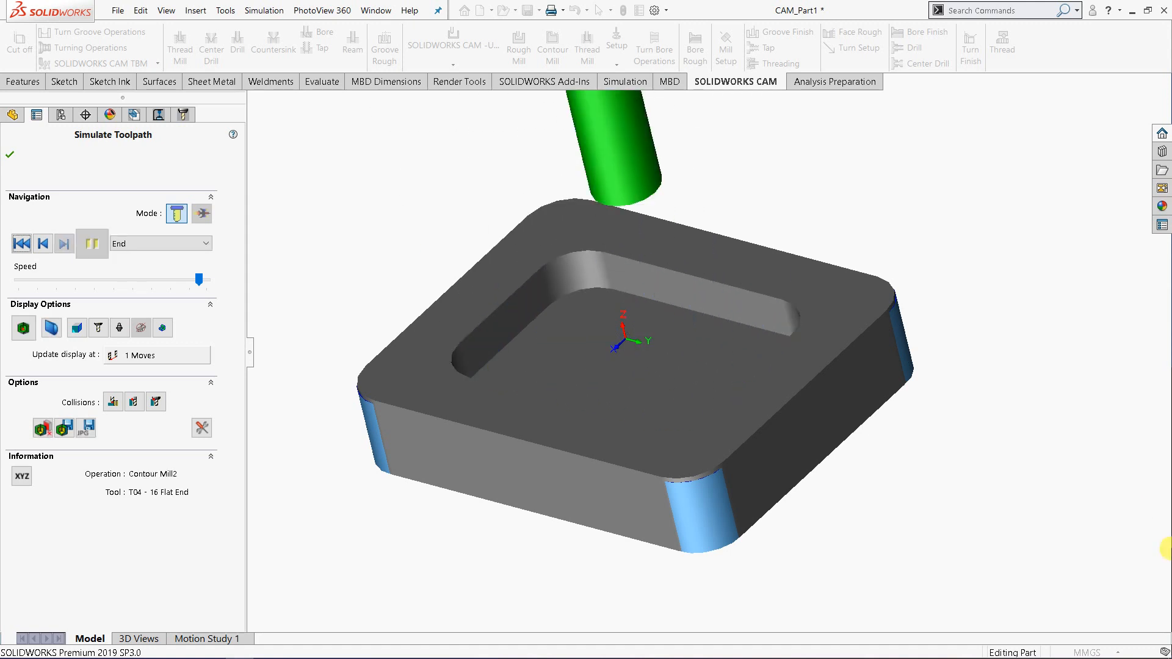
middle_drag(659, 618, 712, 616)
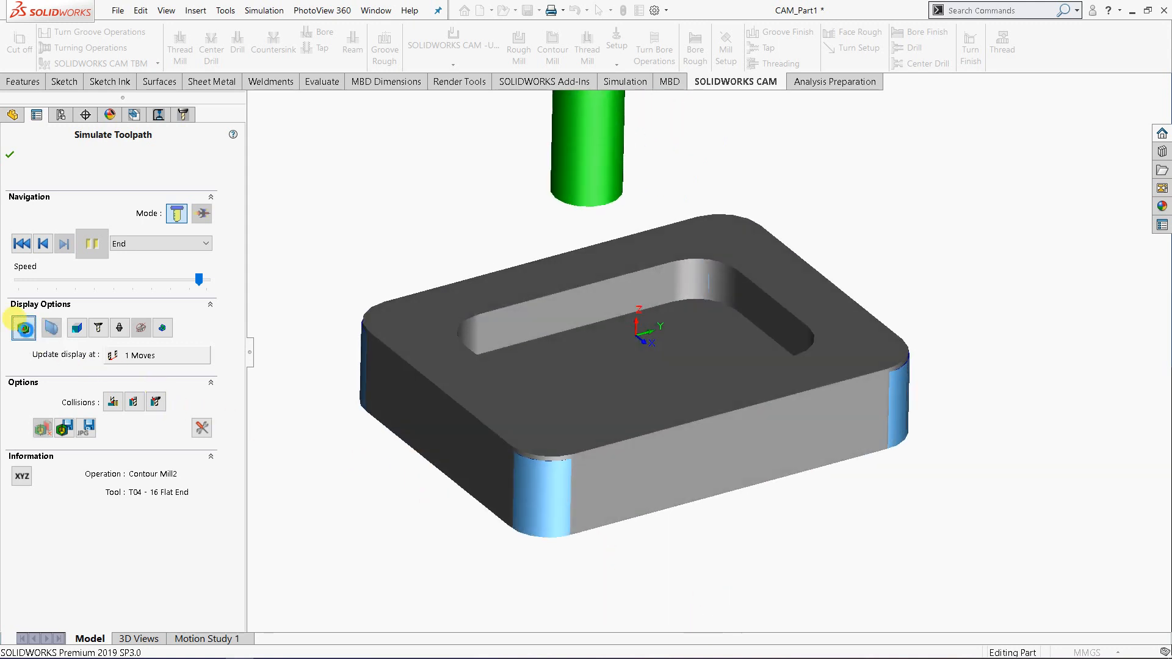
Compare the machined stock with the design part by color, inspect its edges and outer corners, and close the simulation.
click(24, 328)
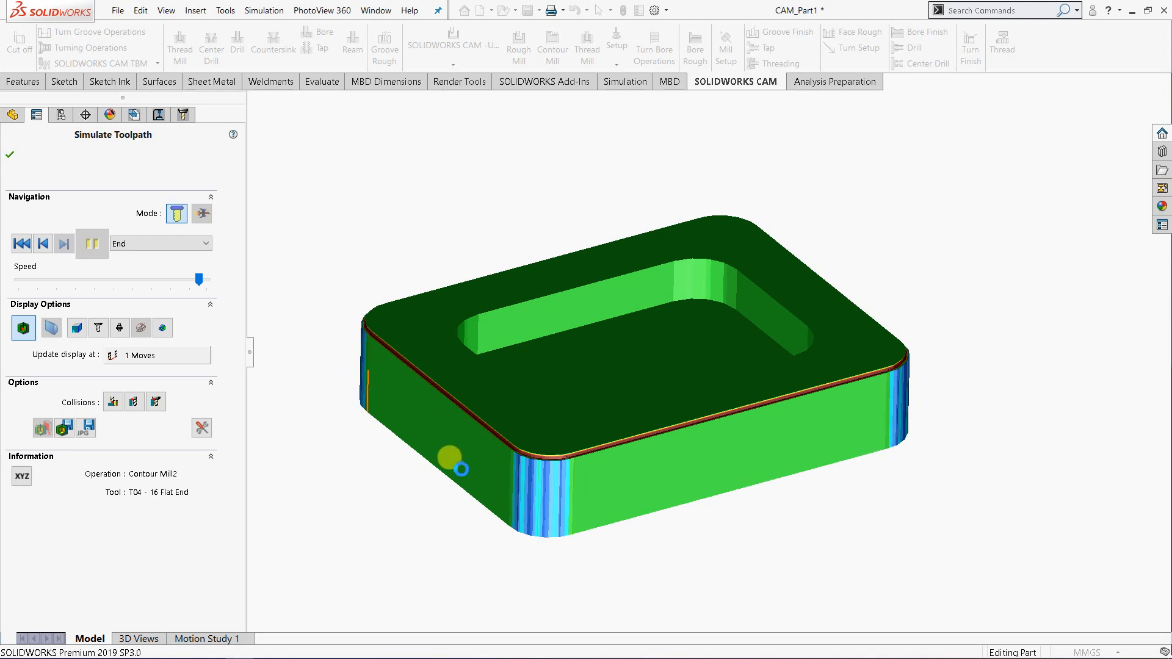
middle_drag(461, 468, 672, 536)
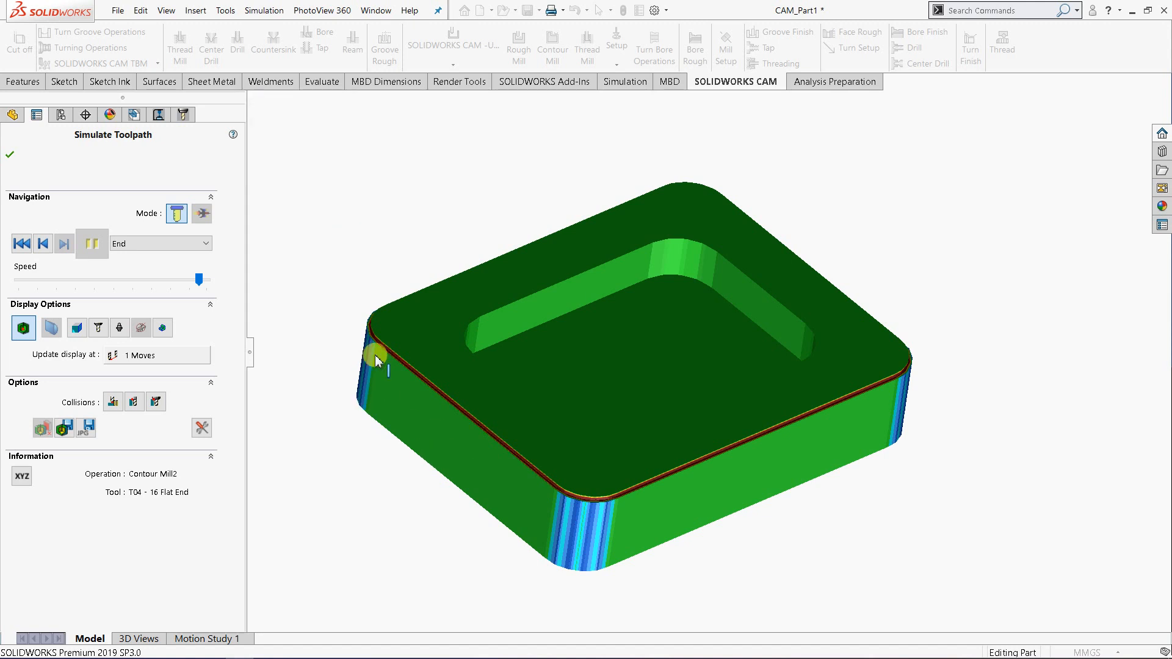
middle_drag(864, 536, 818, 549)
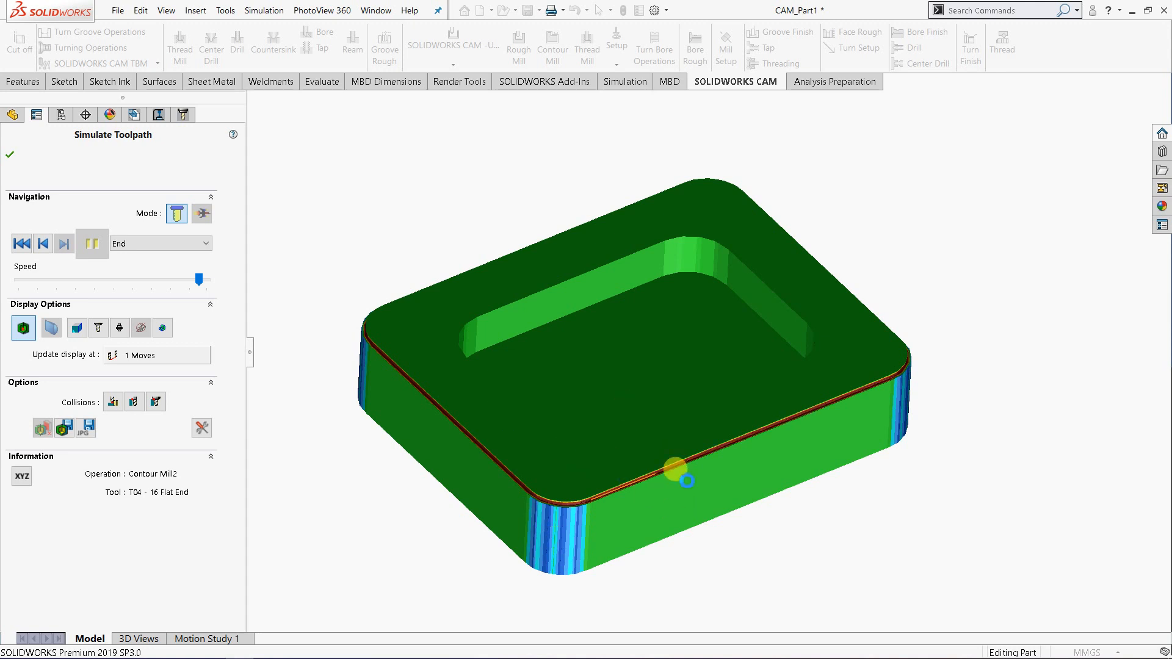
middle_drag(687, 481, 732, 470)
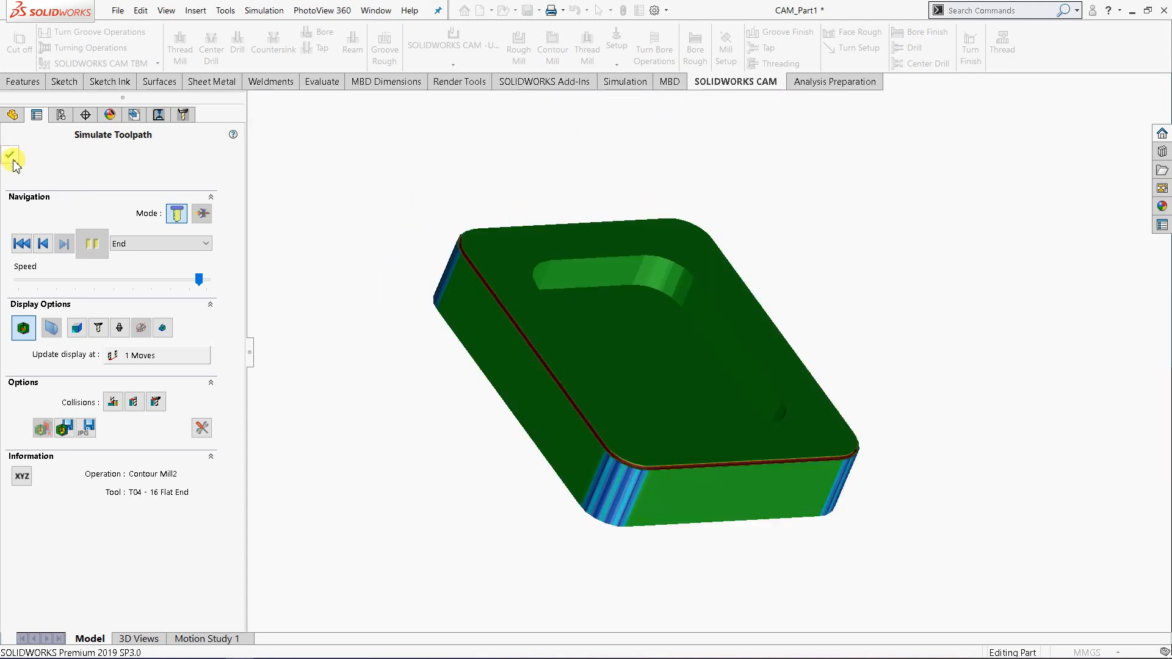
click(12, 158)
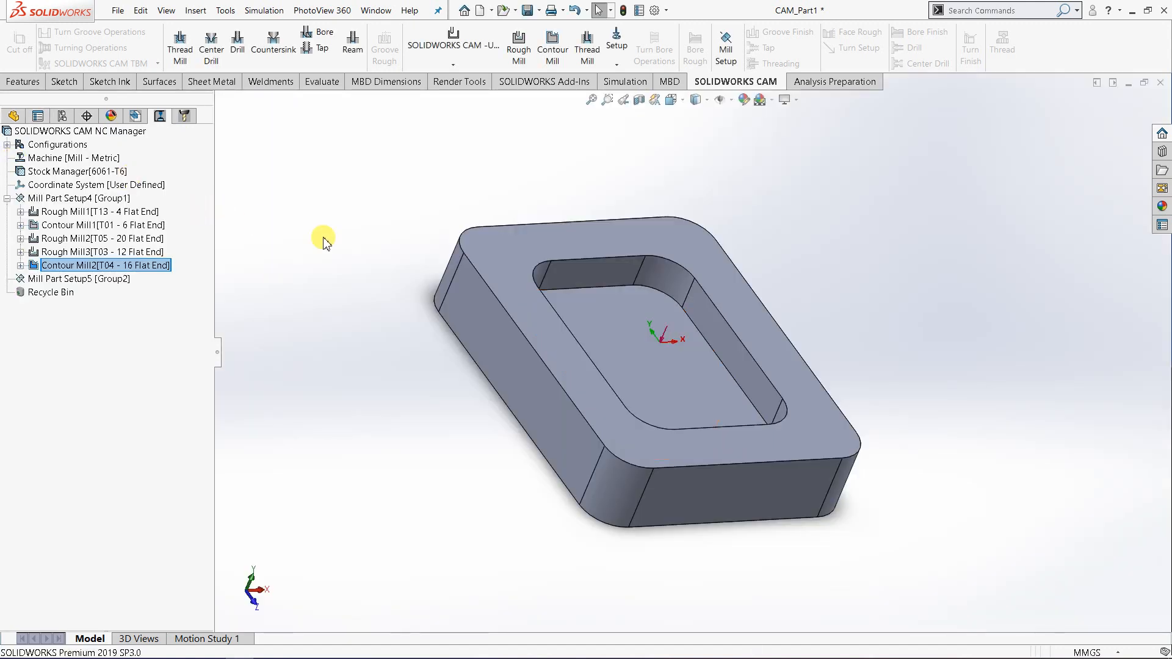
Set the part's view orientation to isometric and clear the selection in the graphics area.
click(672, 99)
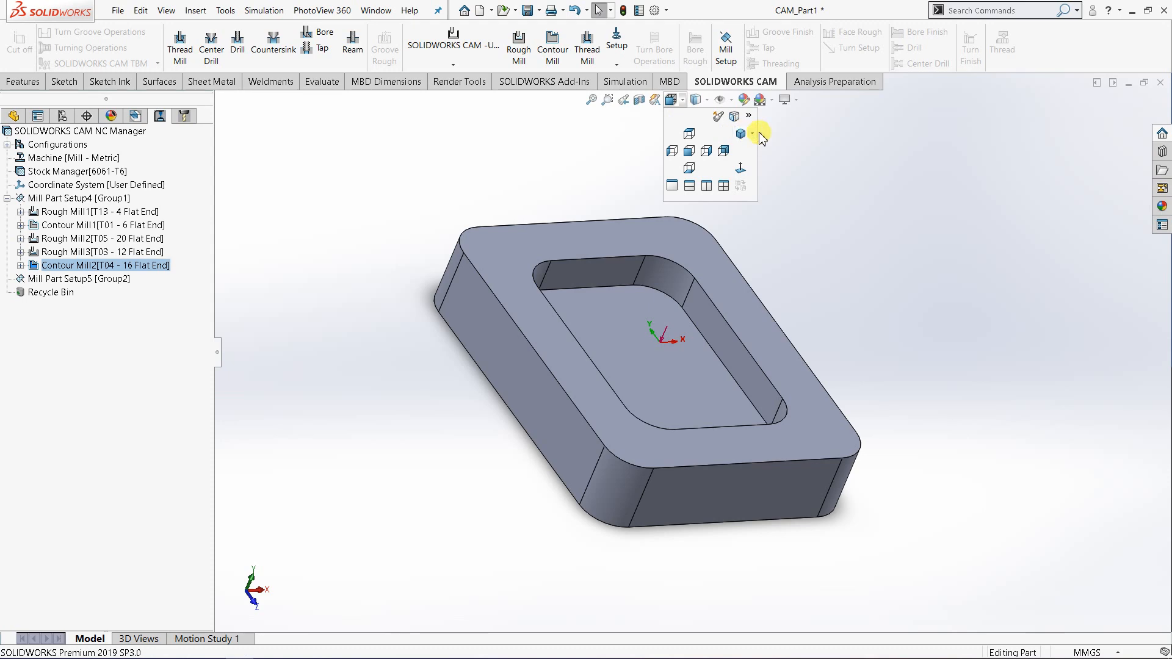
click(755, 133)
click(680, 104)
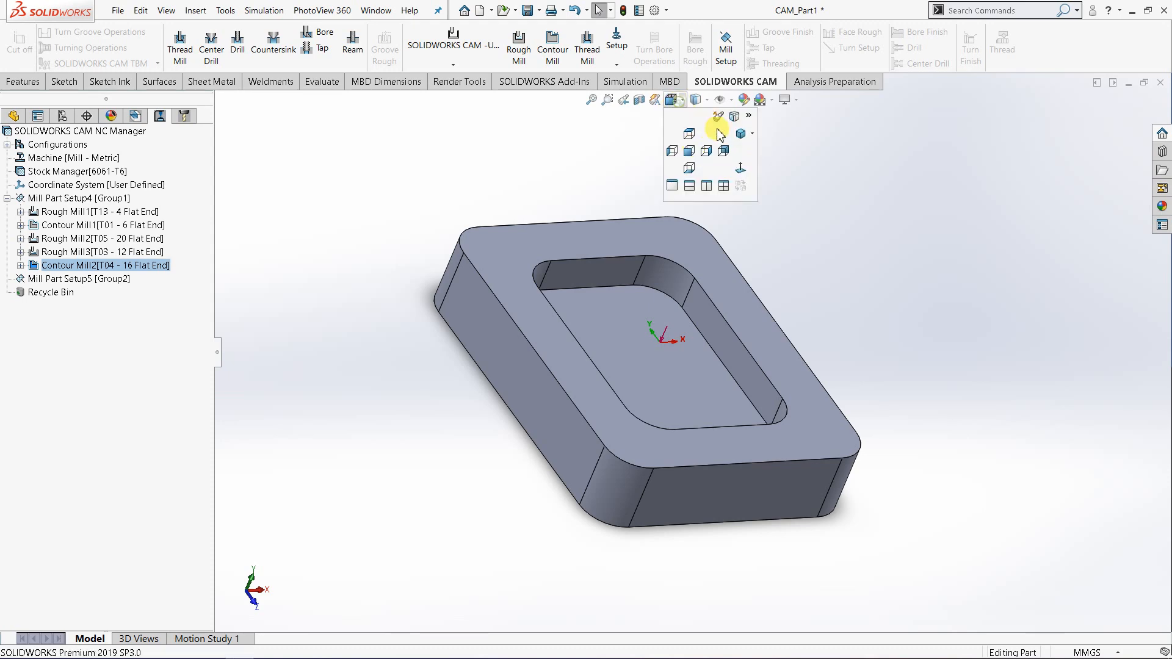
click(751, 133)
click(754, 150)
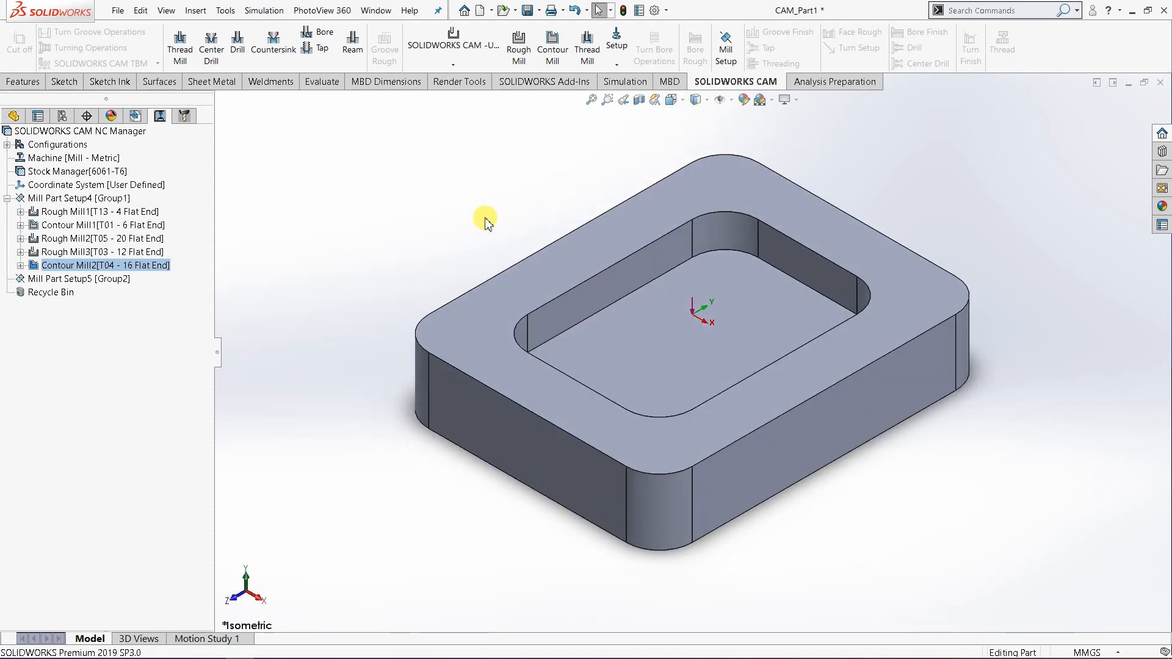
click(485, 217)
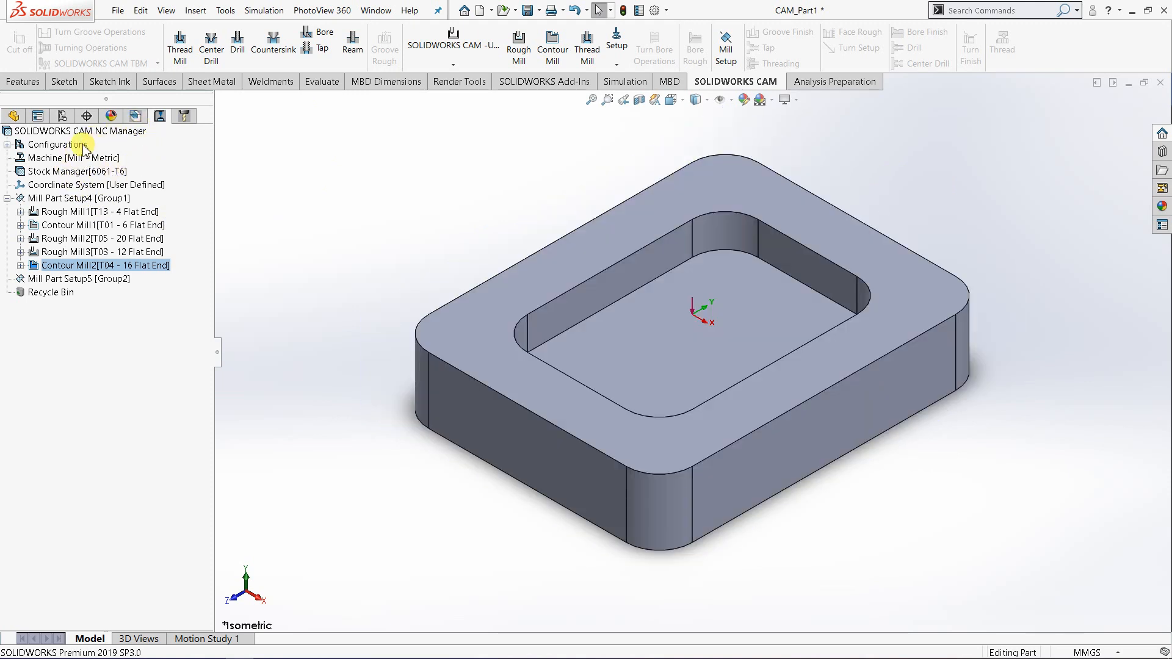
Post-process the whole CAM program to the text file CAM_Part1_Post Process in D:\CAM TUTORIAL and generate its NC code.
right_click(74, 132)
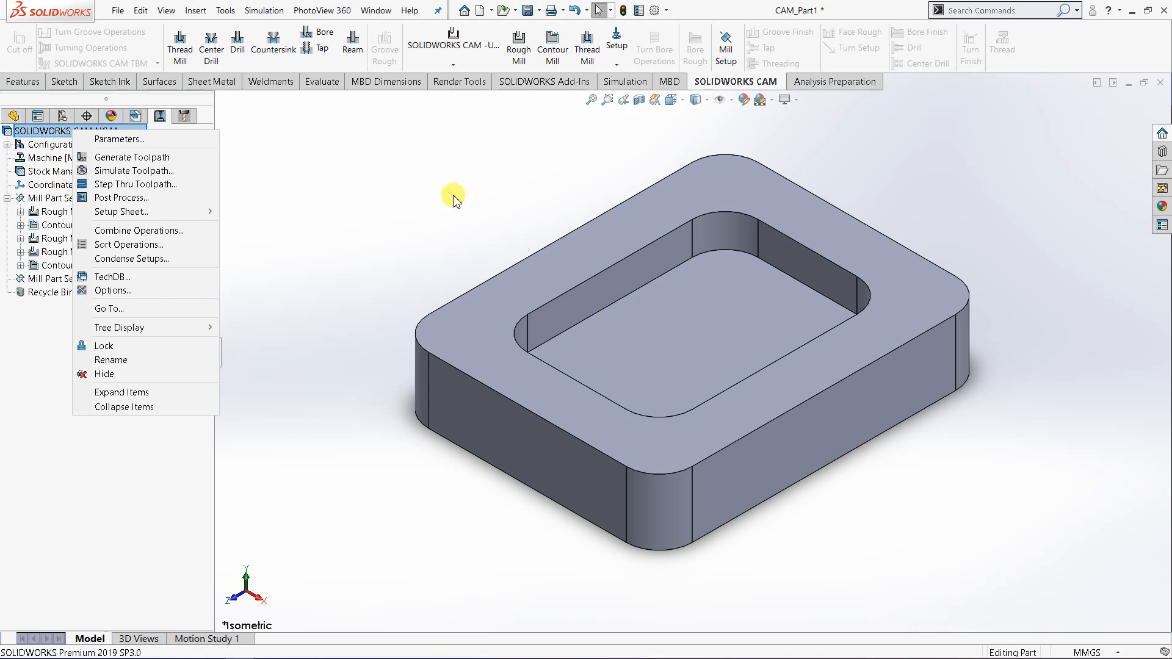
click(394, 185)
right_click(100, 136)
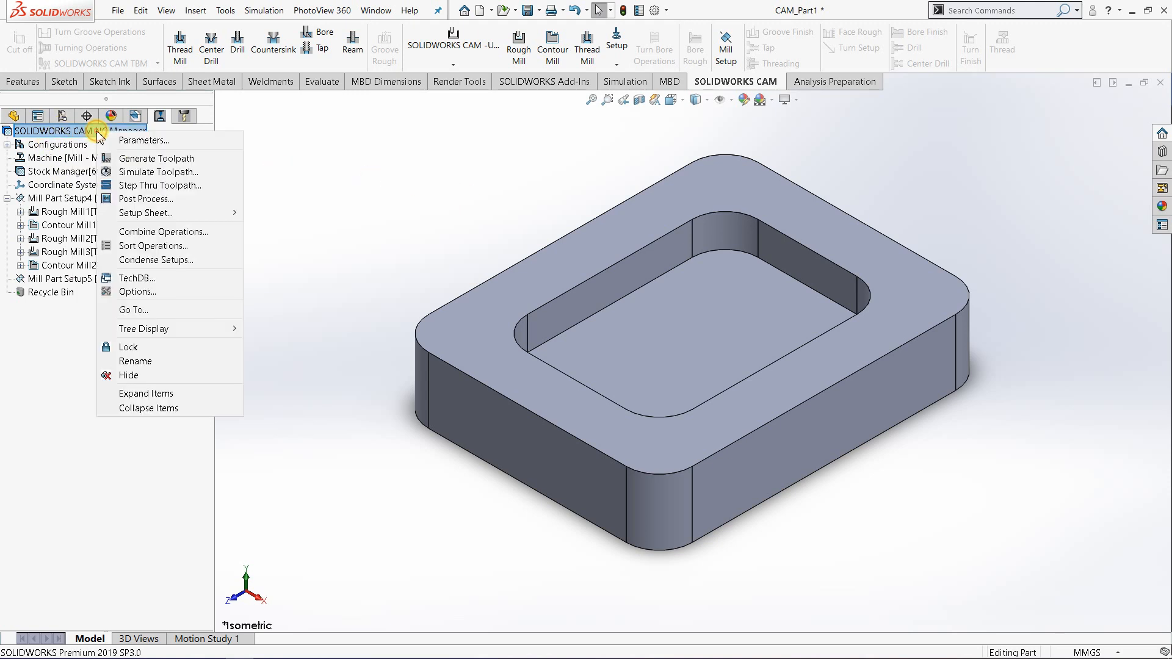
click(149, 199)
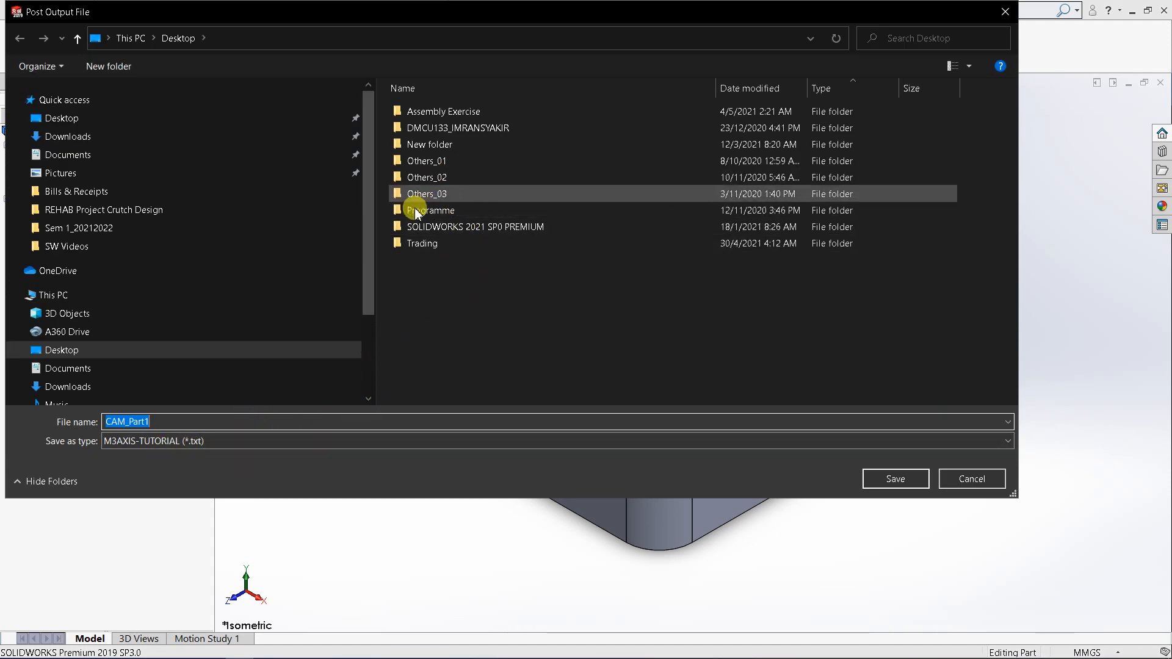
scroll(153, 287, down, 3)
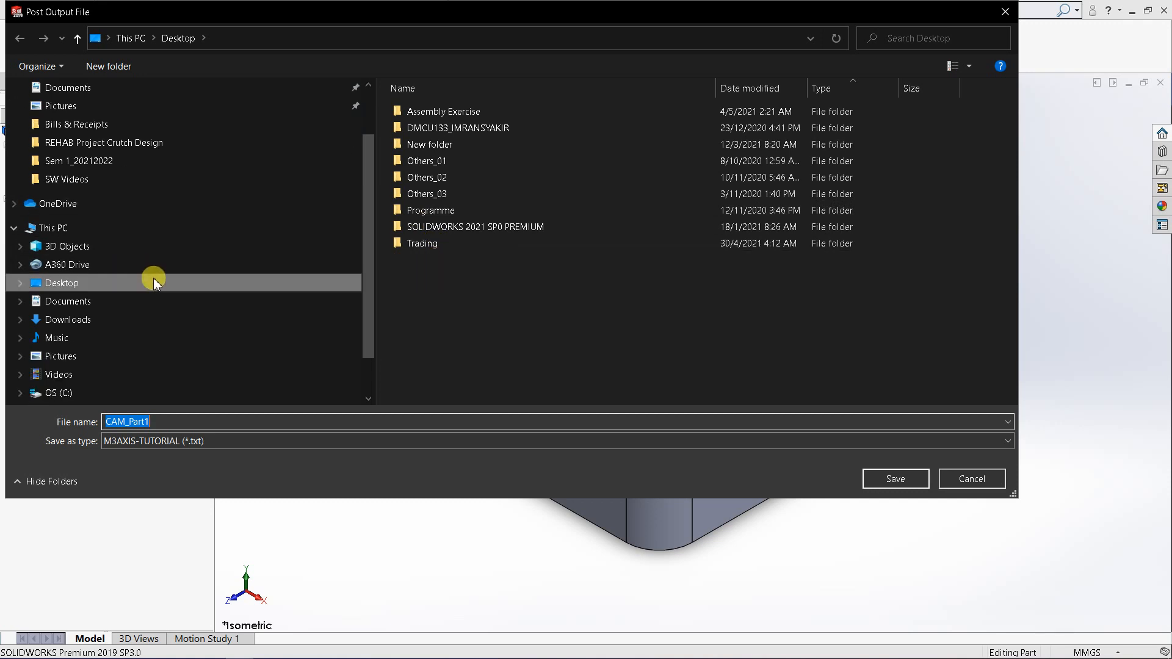
click(61, 355)
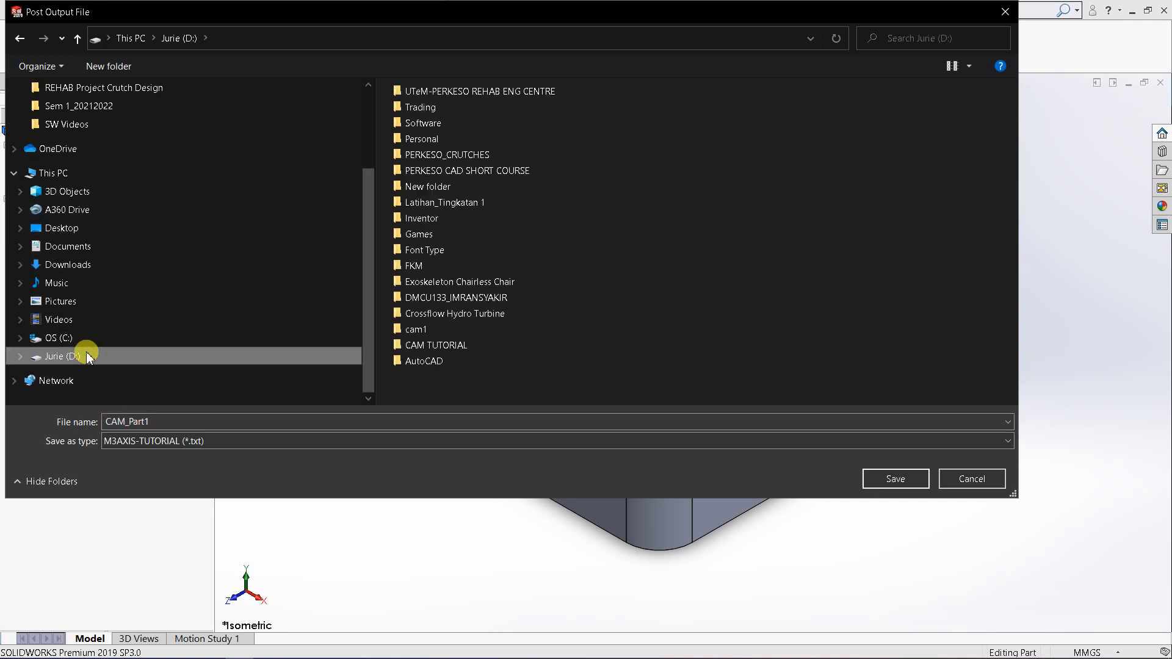
double_click(459, 345)
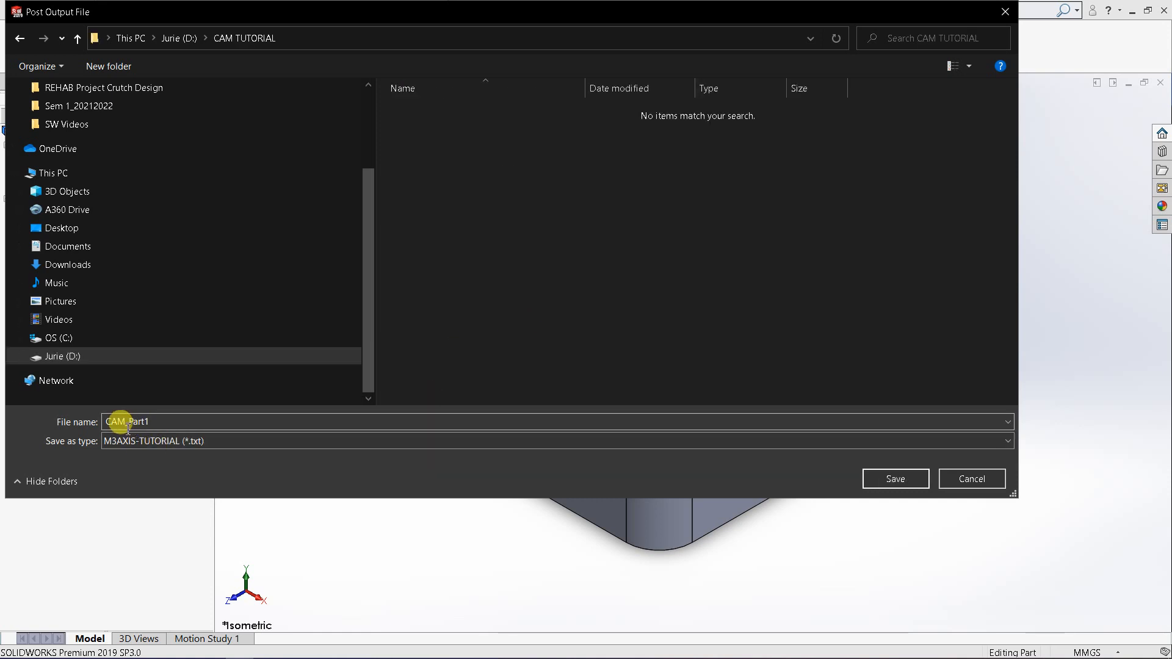
double_click(175, 421)
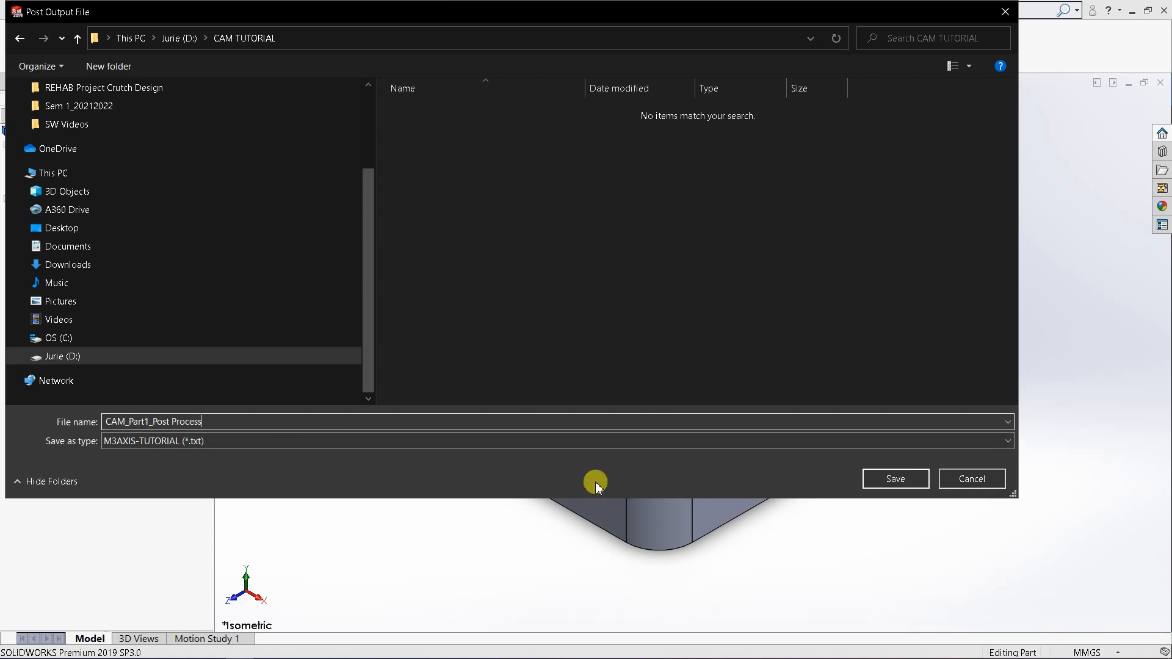
click(892, 488)
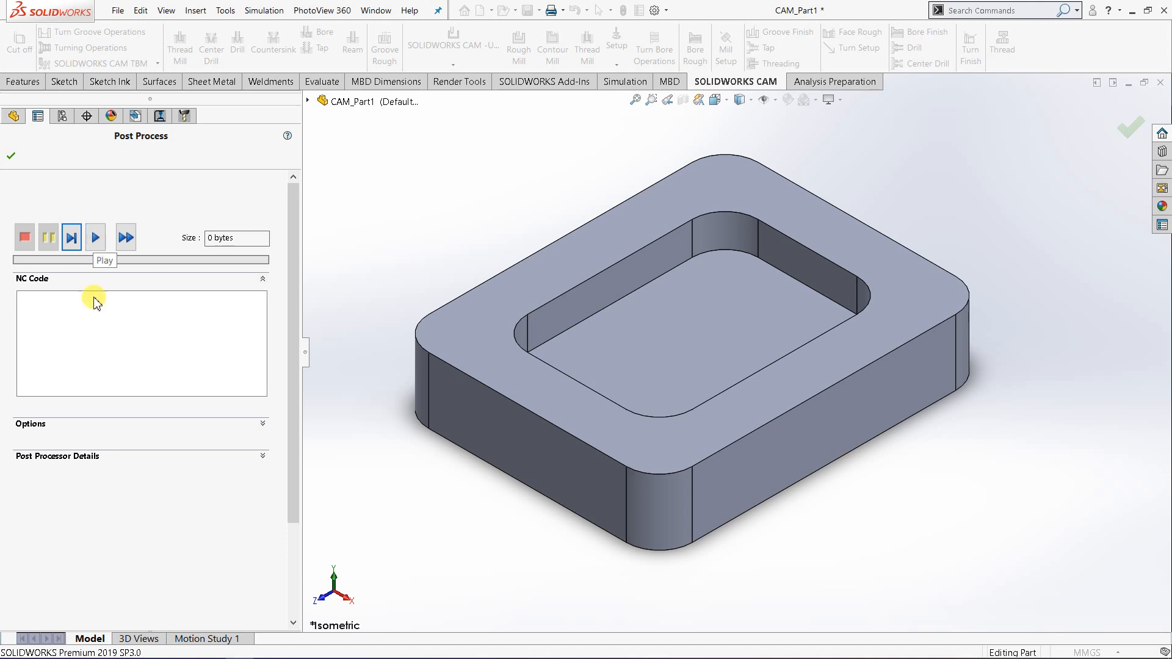
click(46, 311)
click(96, 238)
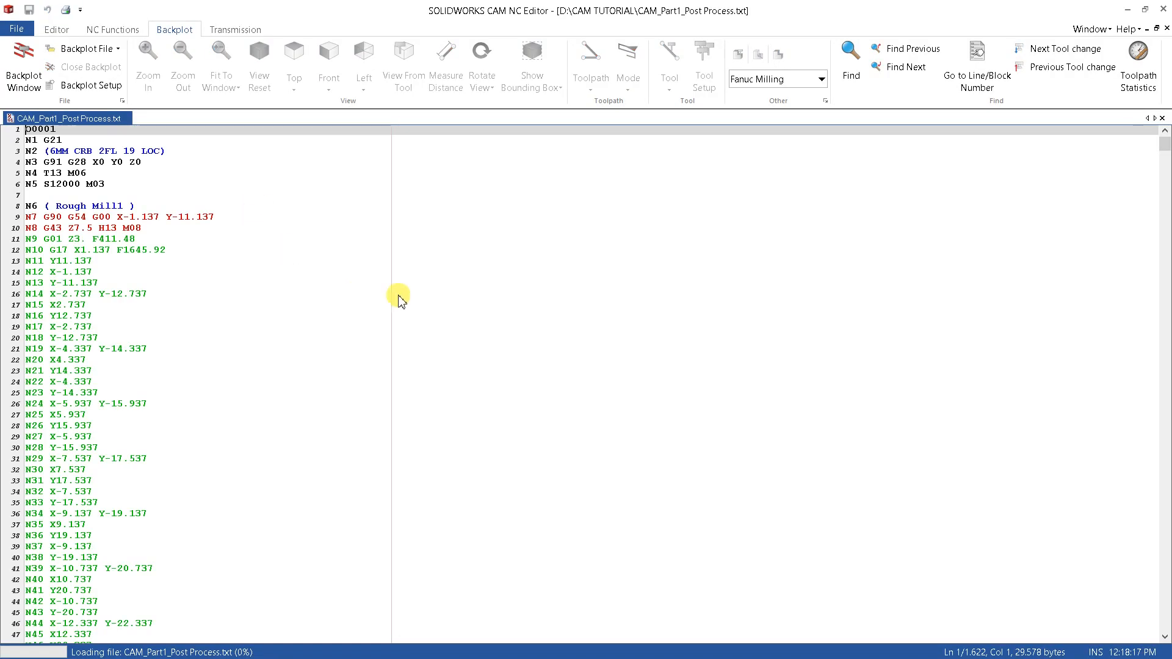
Read through the generated NC code of CAM_Part1_Post Process.txt in the NC Editor and close the editor.
scroll(125, 277, down, 20)
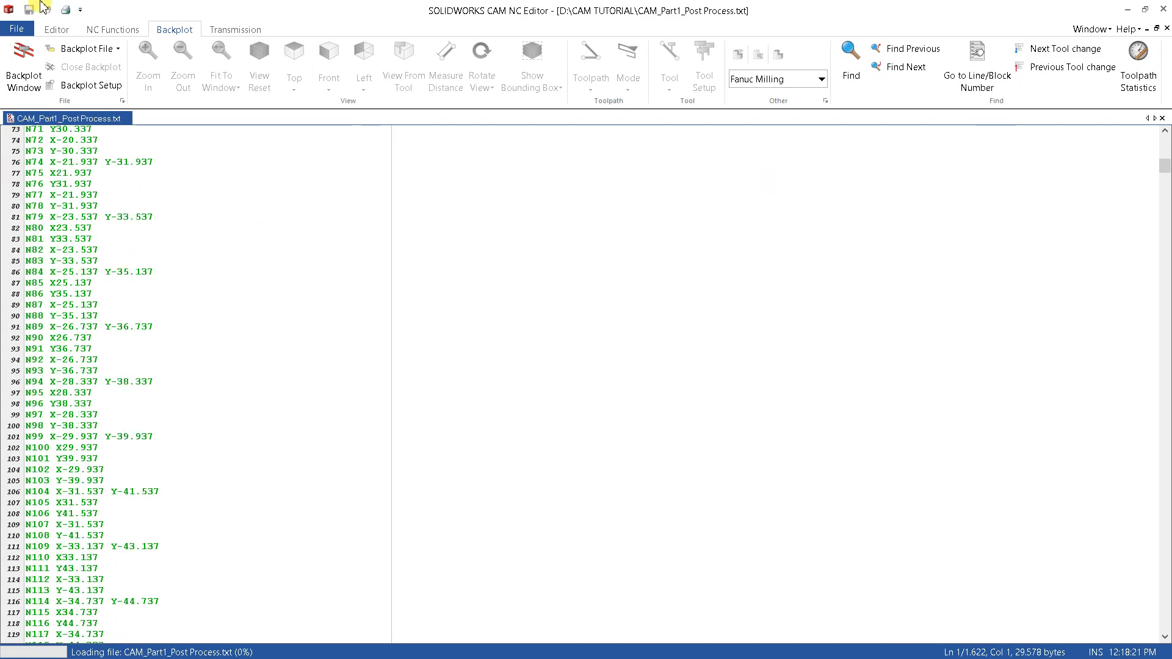
scroll(86, 368, down, 20)
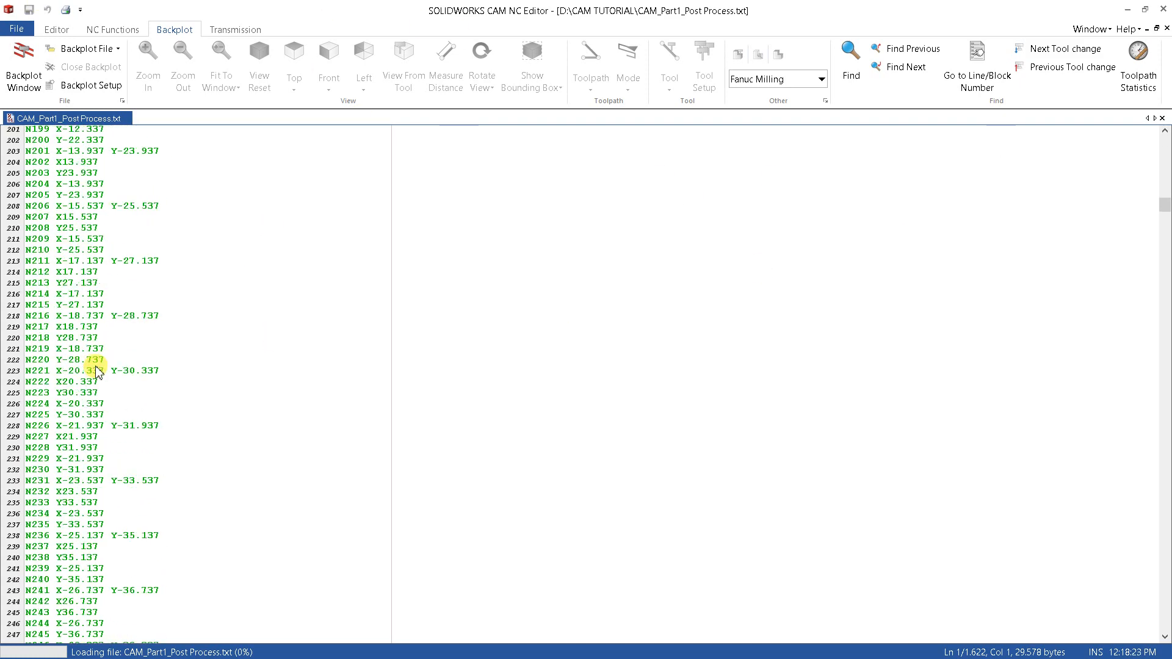
scroll(97, 371, down, 20)
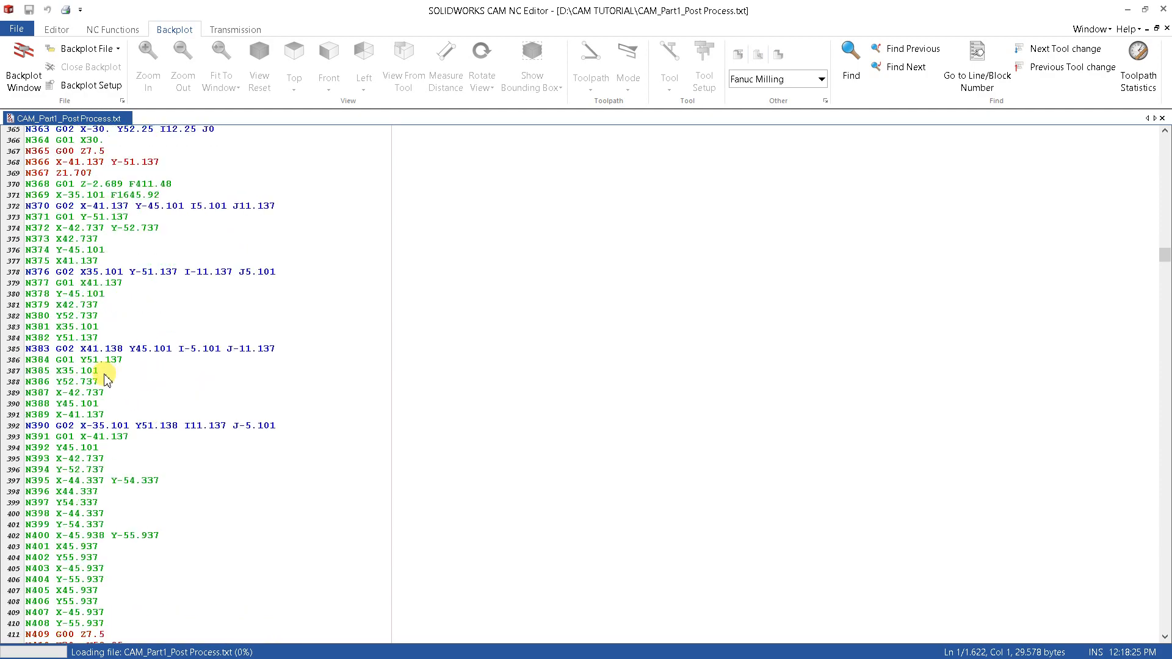
scroll(107, 378, down, 20)
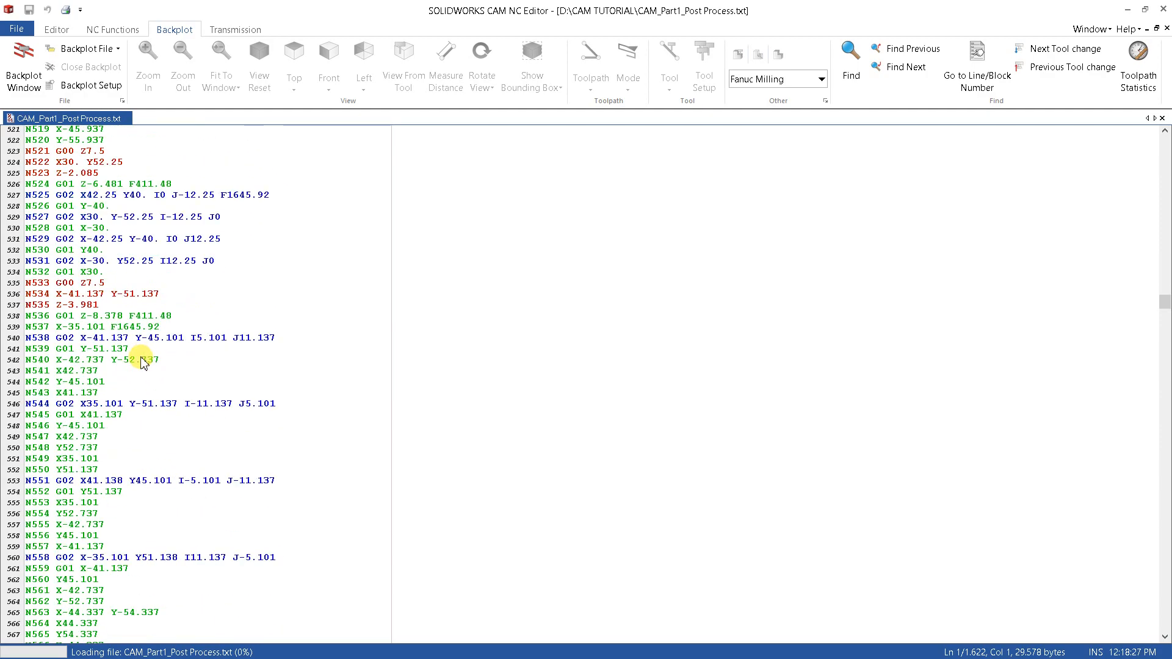
scroll(142, 362, down, 20)
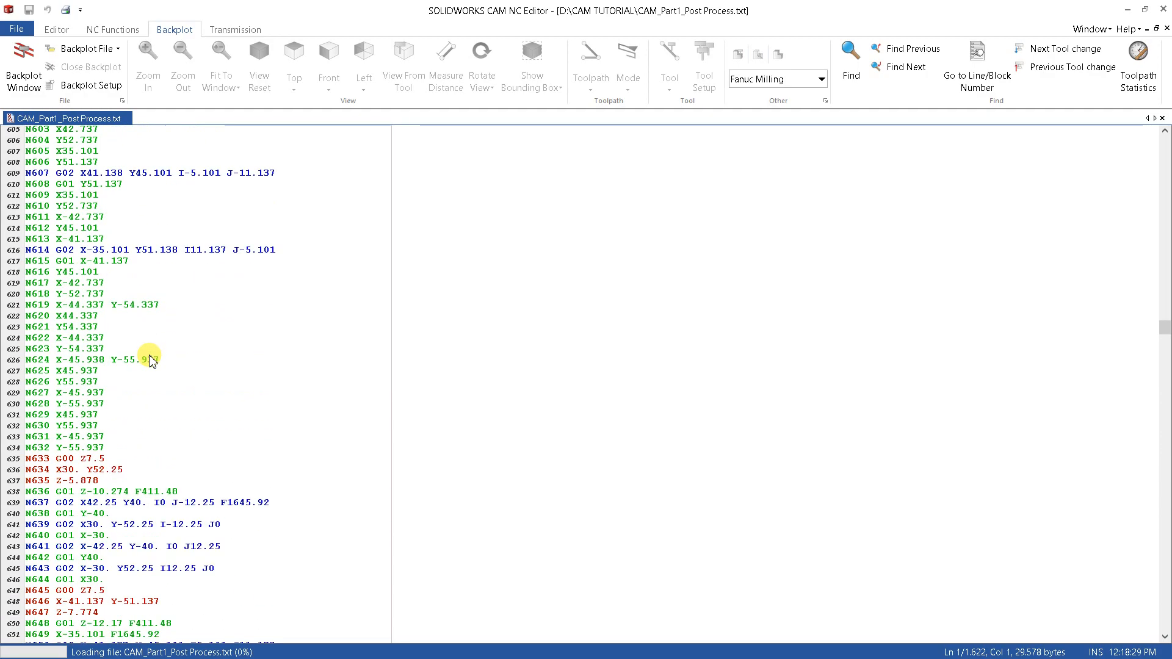
scroll(150, 360, down, 20)
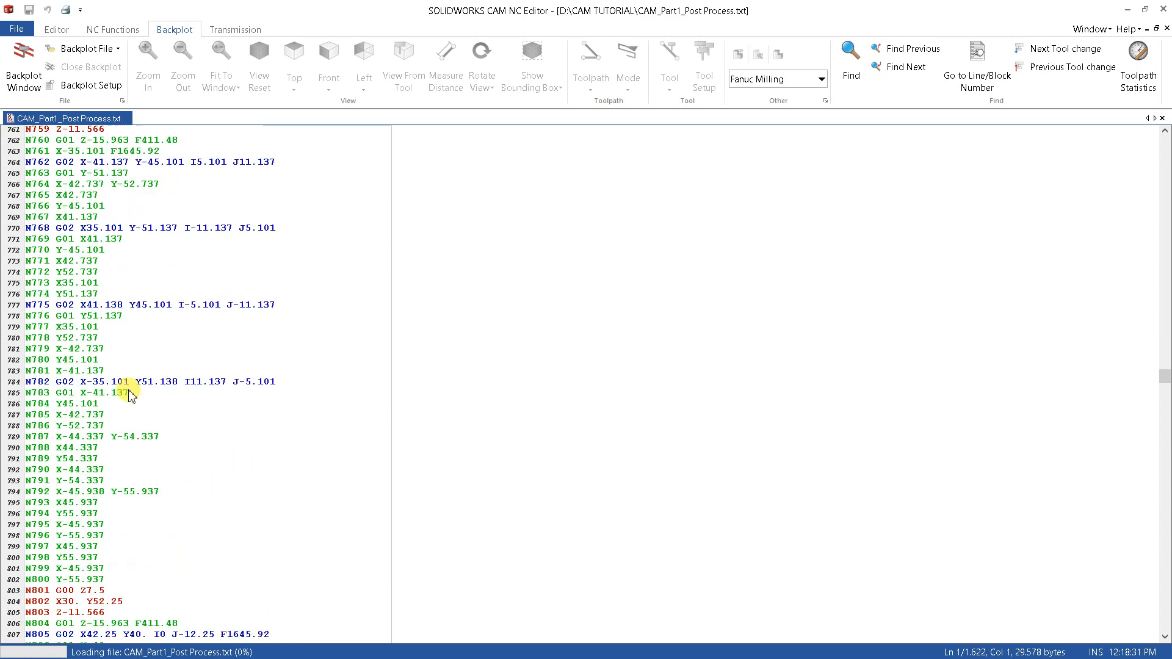
scroll(130, 394, down, 3)
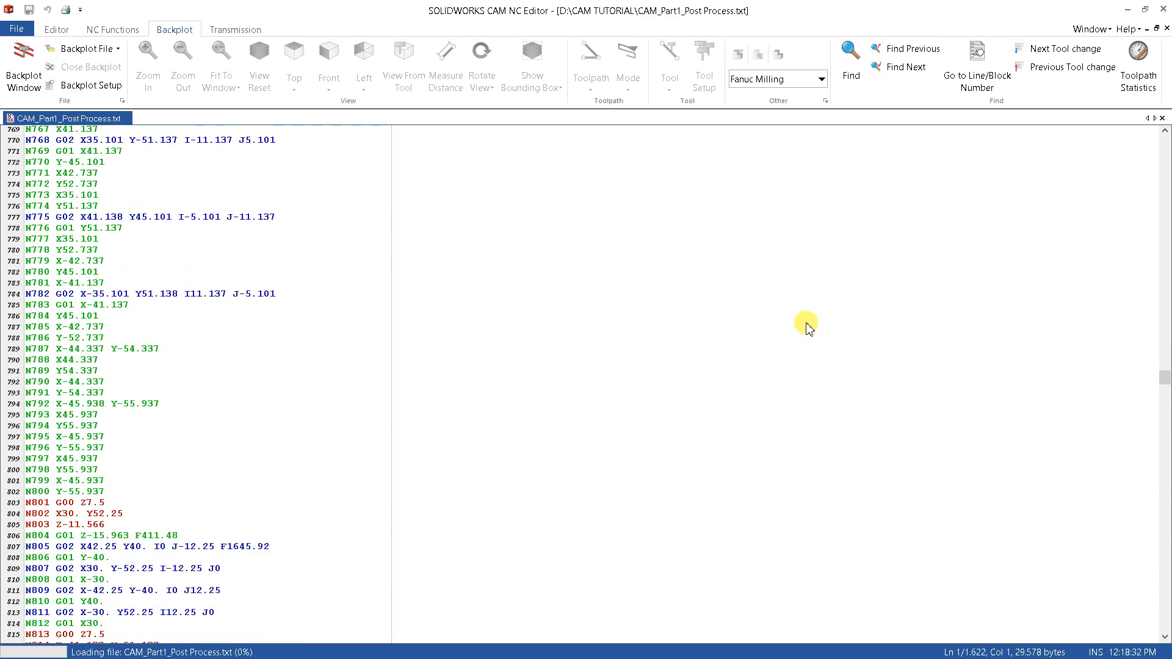
click(1164, 13)
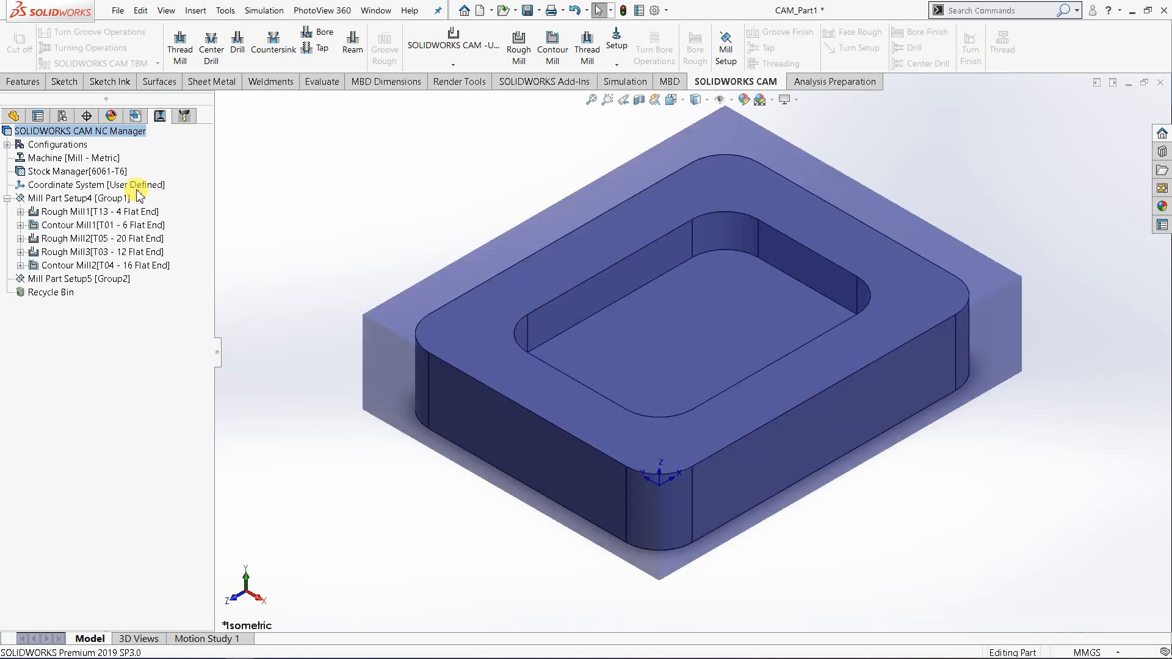
Generate a setup sheet in D:\CAM TUTORIAL using the mill operations style sheet and postpone the Internet Explorer 11 setup.
right_click(69, 135)
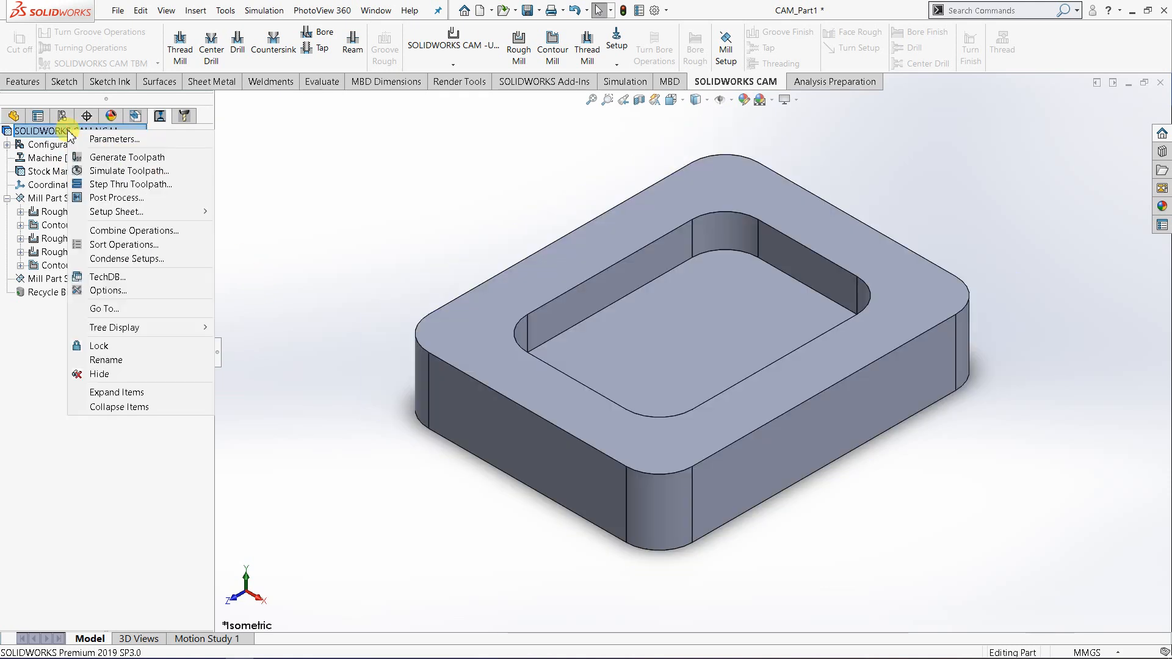
mouse_move(134, 223)
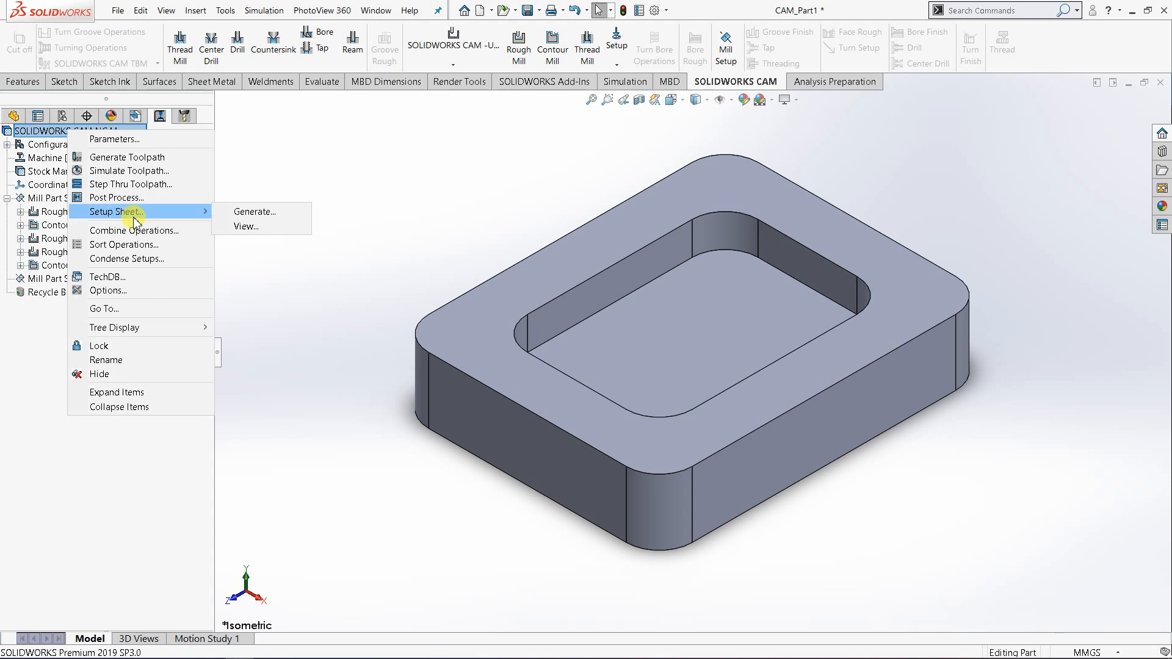
click(255, 216)
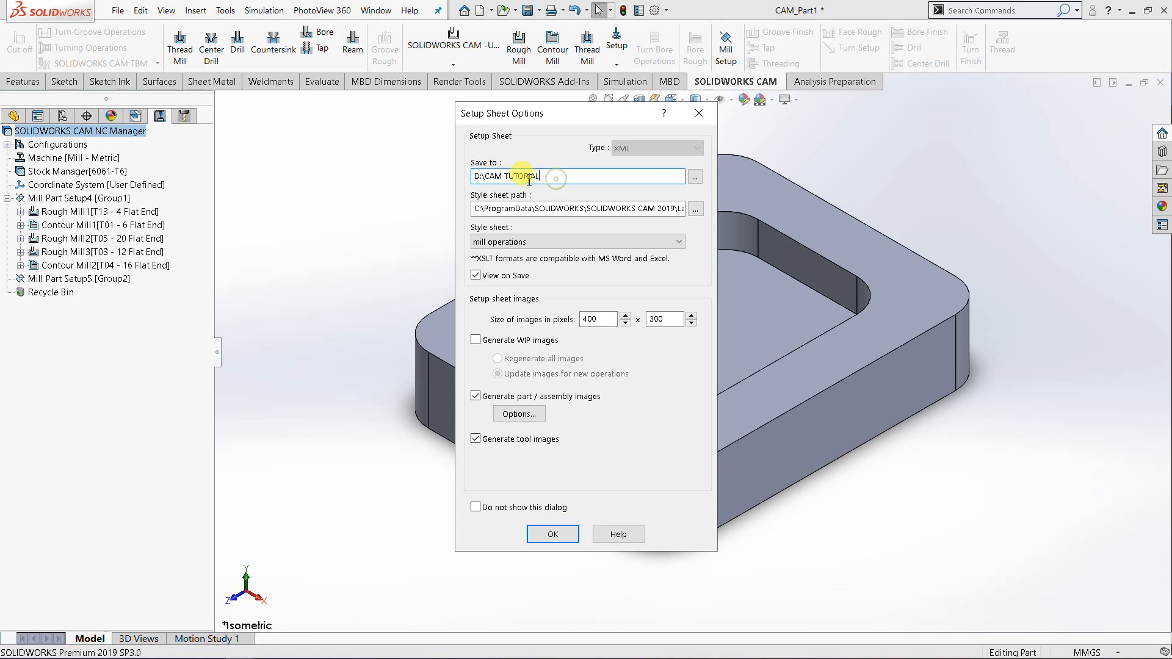
drag(549, 180, 499, 180)
drag(560, 180, 493, 181)
drag(550, 179, 499, 181)
drag(515, 177, 479, 178)
click(559, 177)
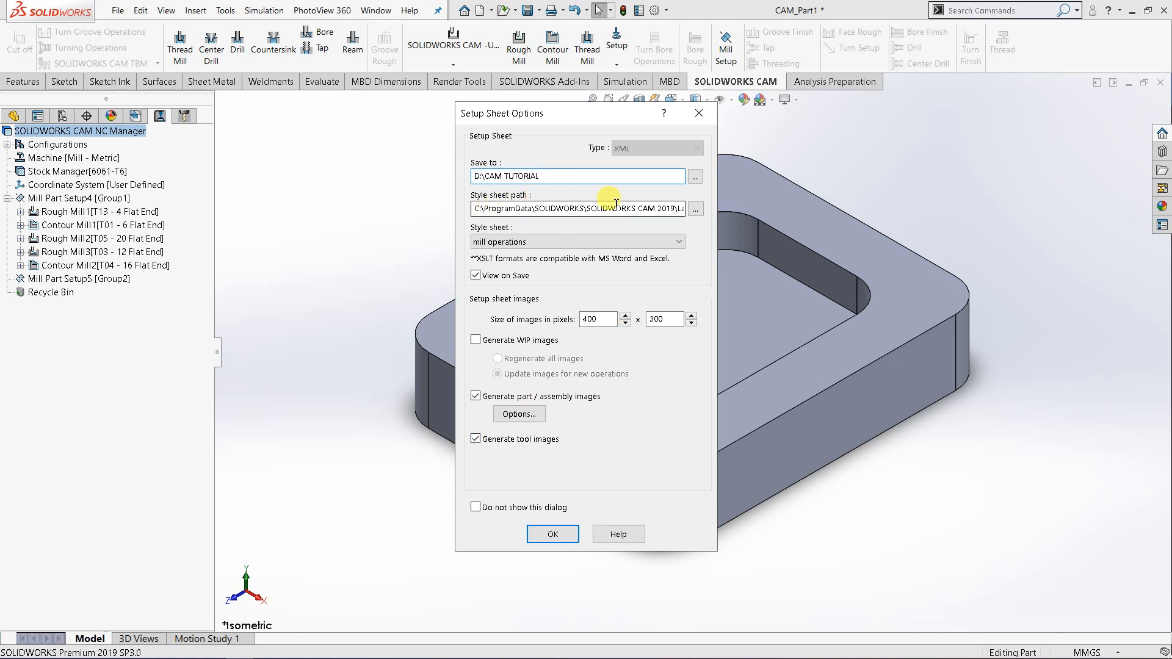
click(554, 534)
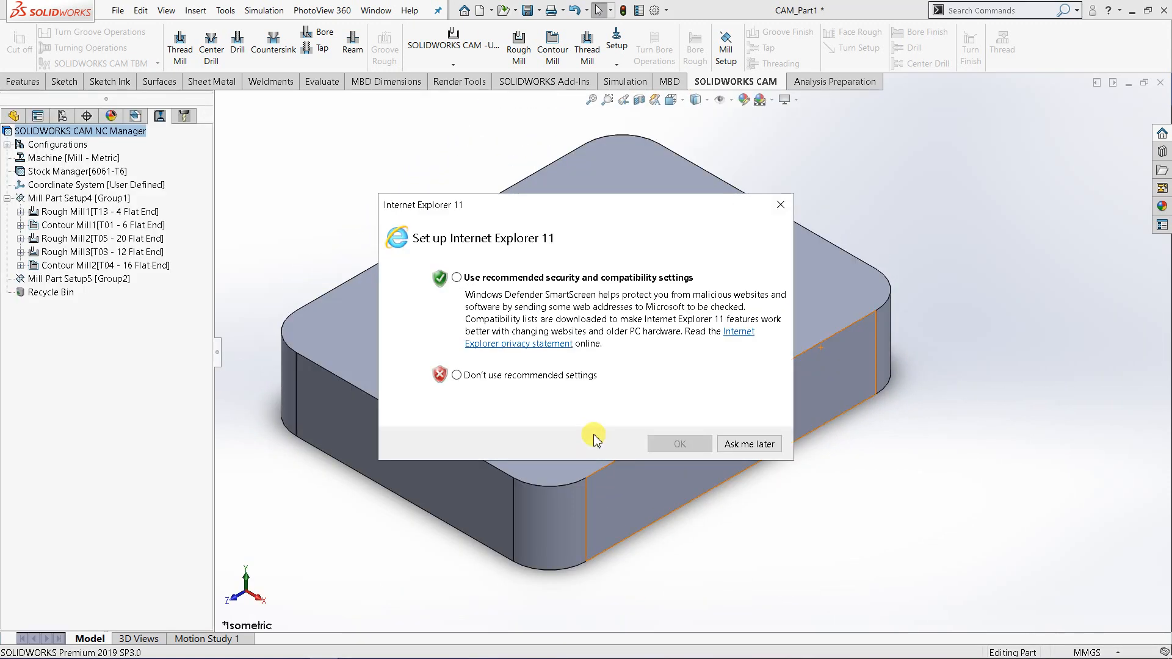
click(735, 444)
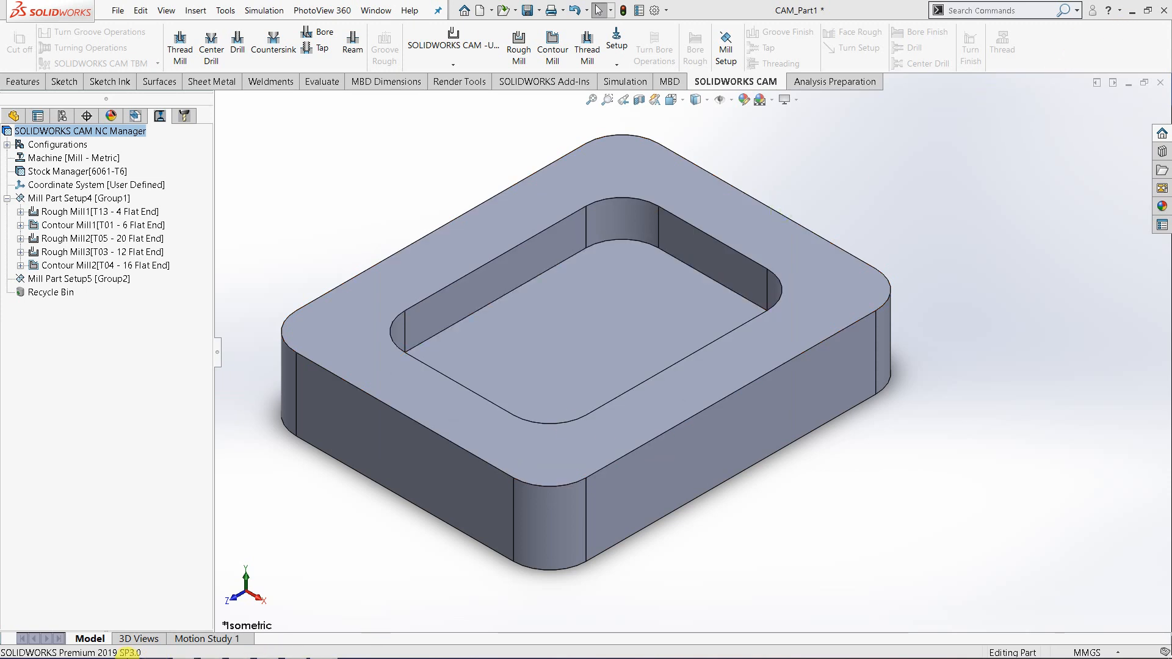
Minimize SOLIDWORKS and browse in File Explorer to the CAM TUTORIAL folder on drive D.
click(1134, 10)
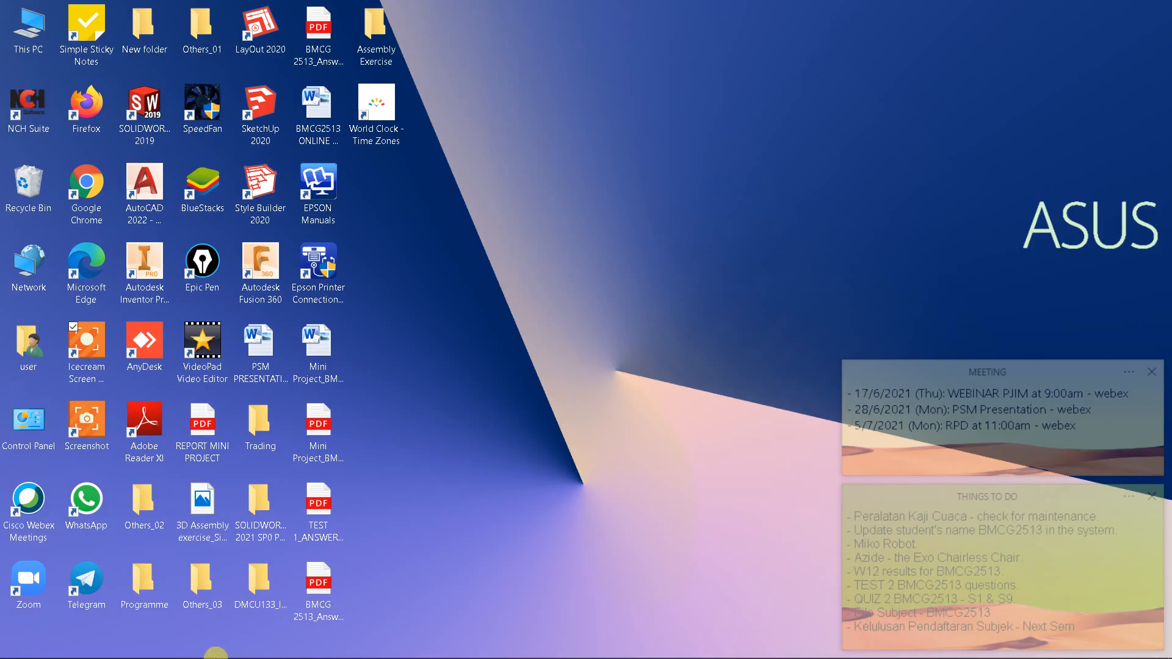
click(269, 648)
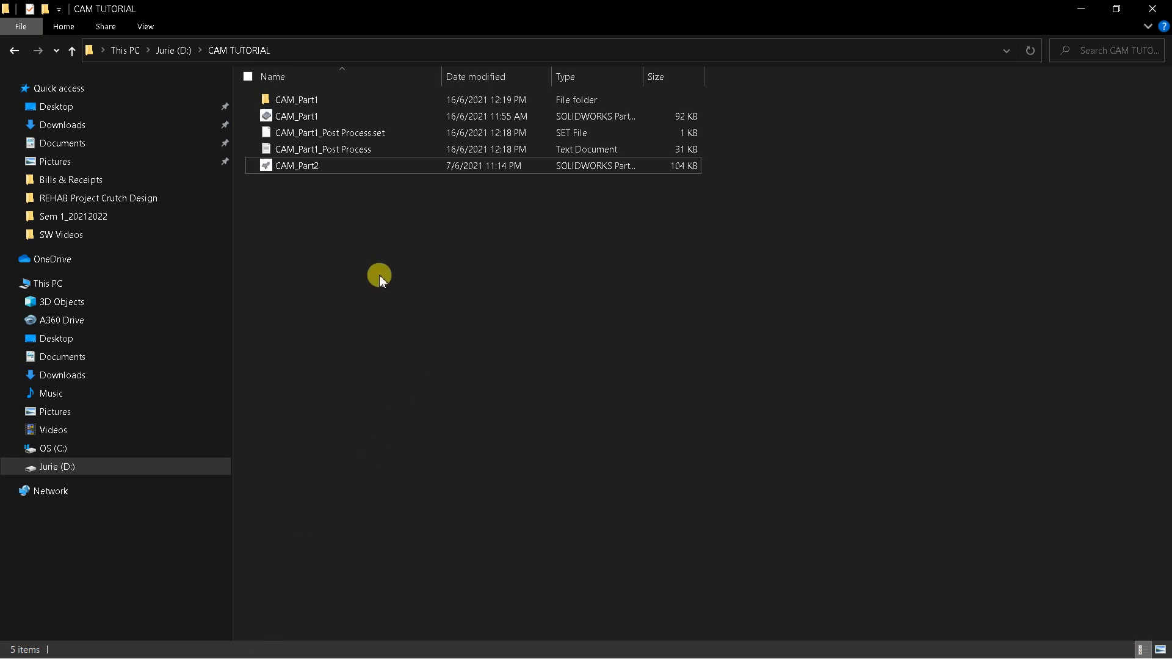
click(173, 50)
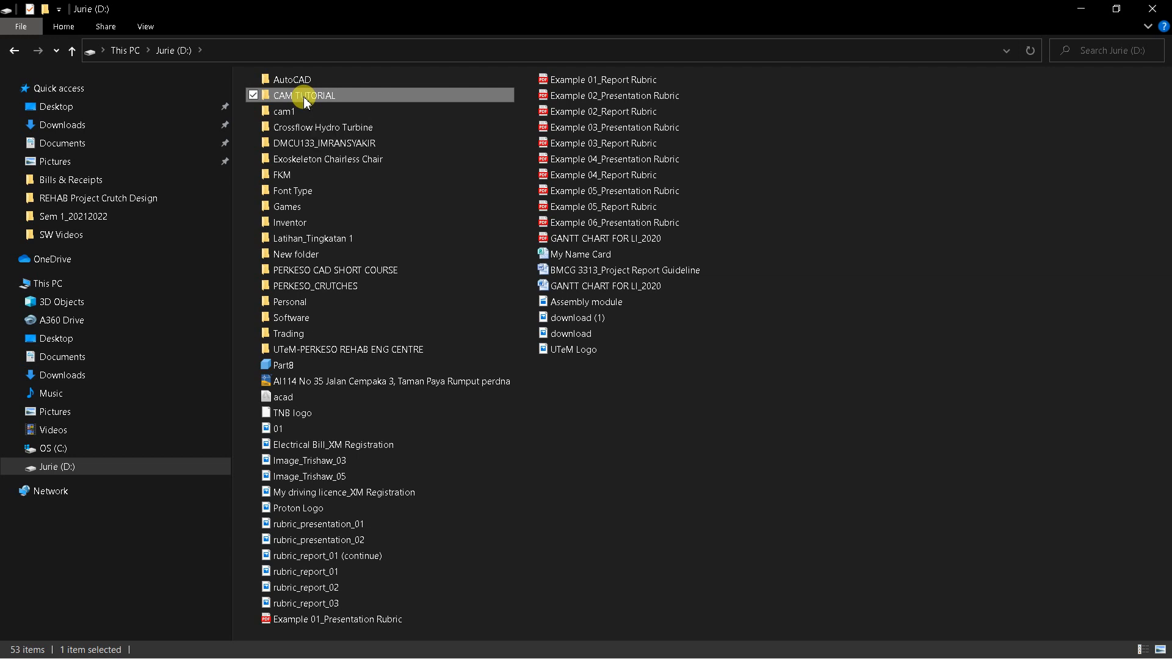
click(305, 97)
click(779, 193)
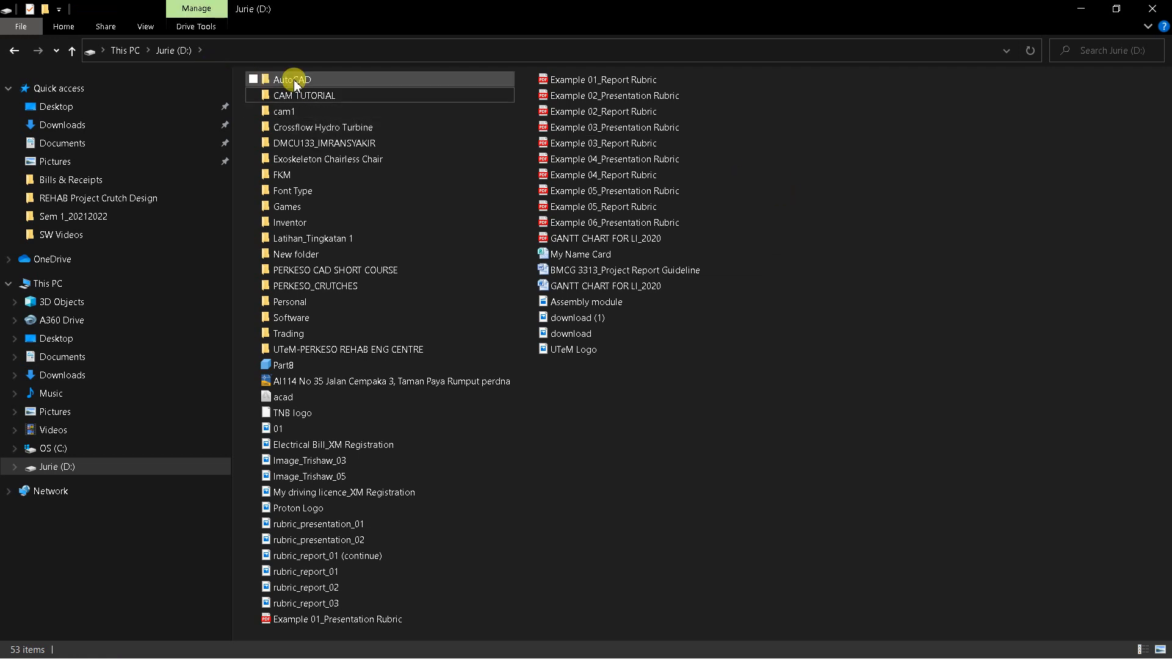
double_click(296, 96)
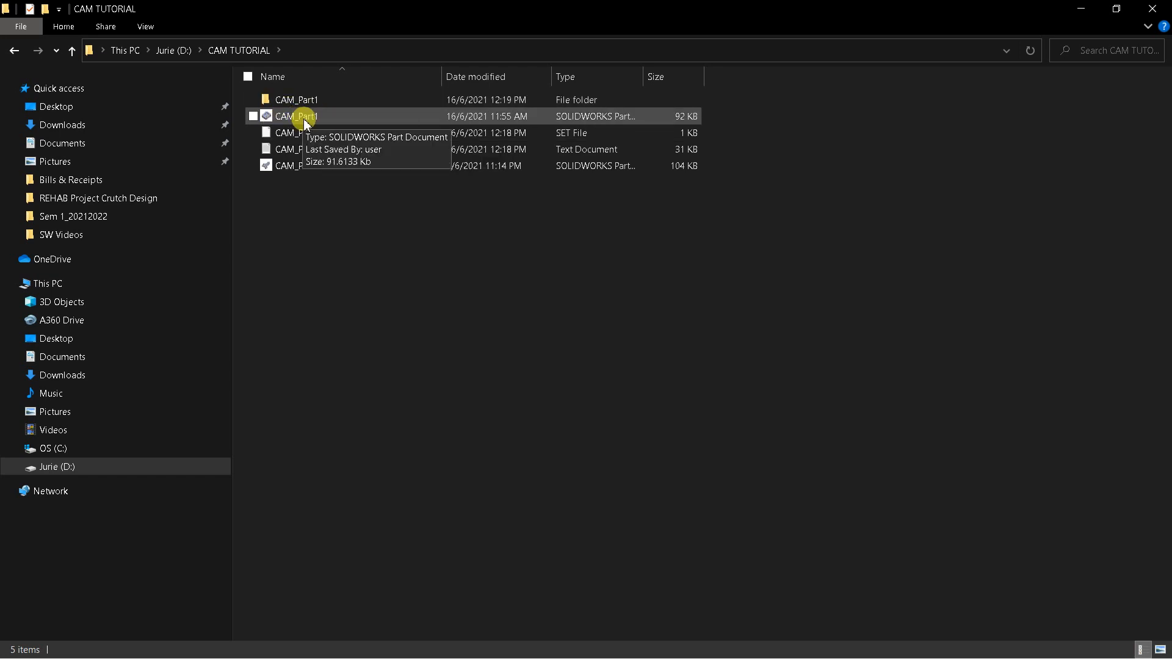
Open the CAM_Part1 XML setup sheet from the CAM_Part1 subfolder and maximize its browser window for reading.
double_click(301, 100)
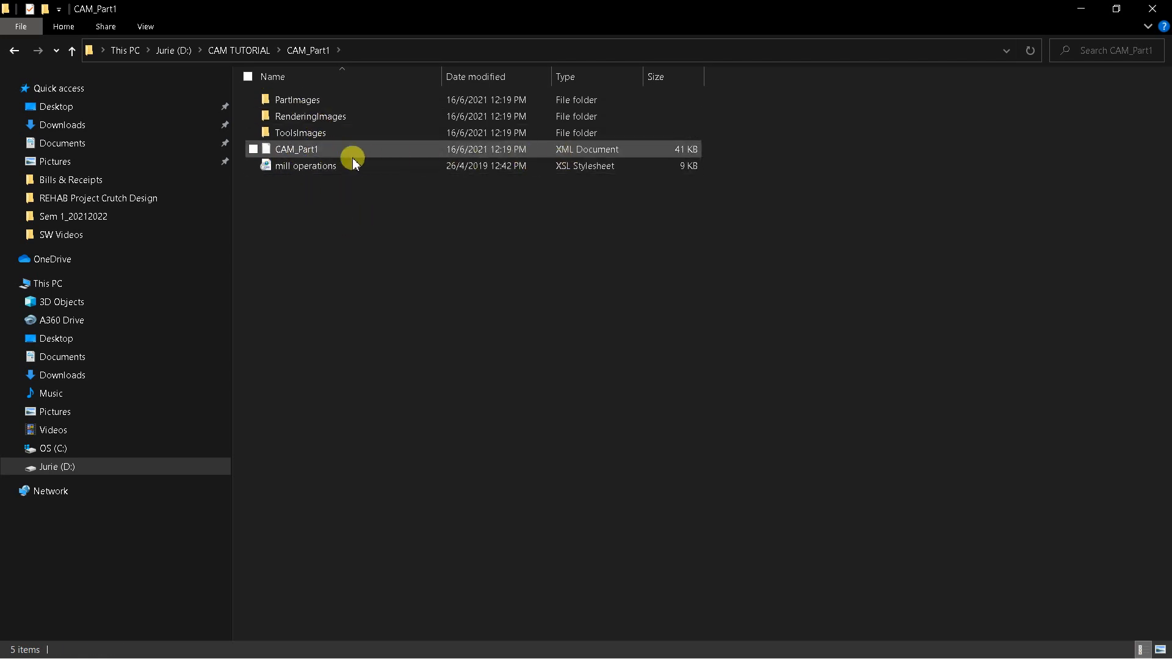
double_click(293, 151)
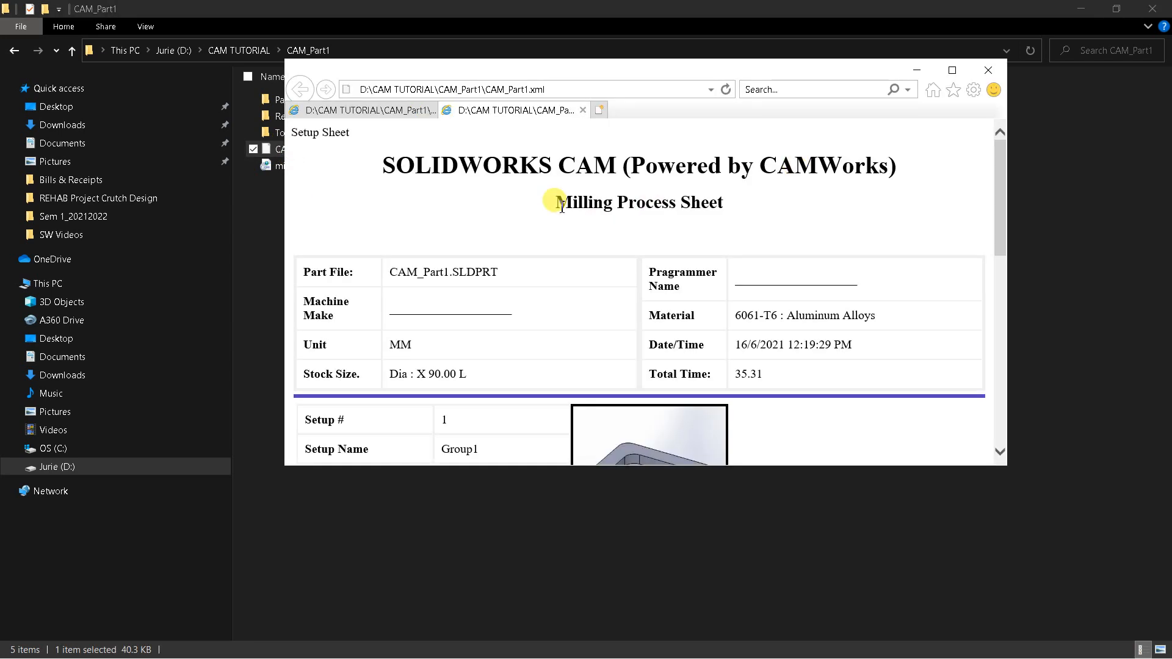
click(953, 72)
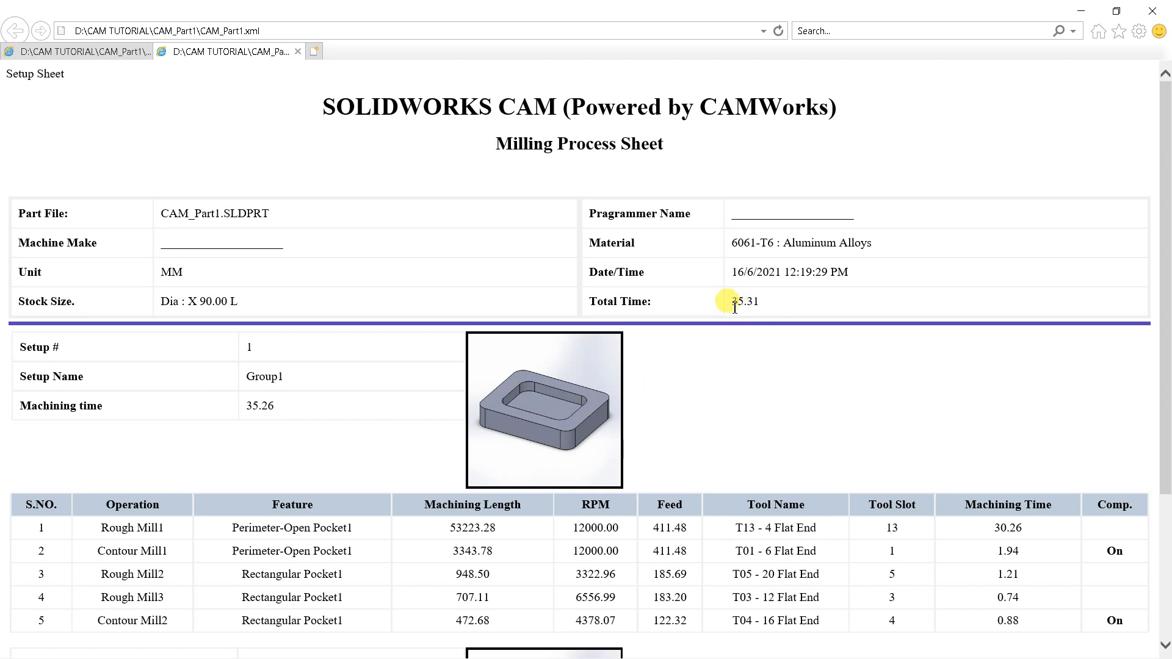
Read the milling process sheet's header details and the machining time of setup 1, Group1.
scroll(454, 339, down, 2)
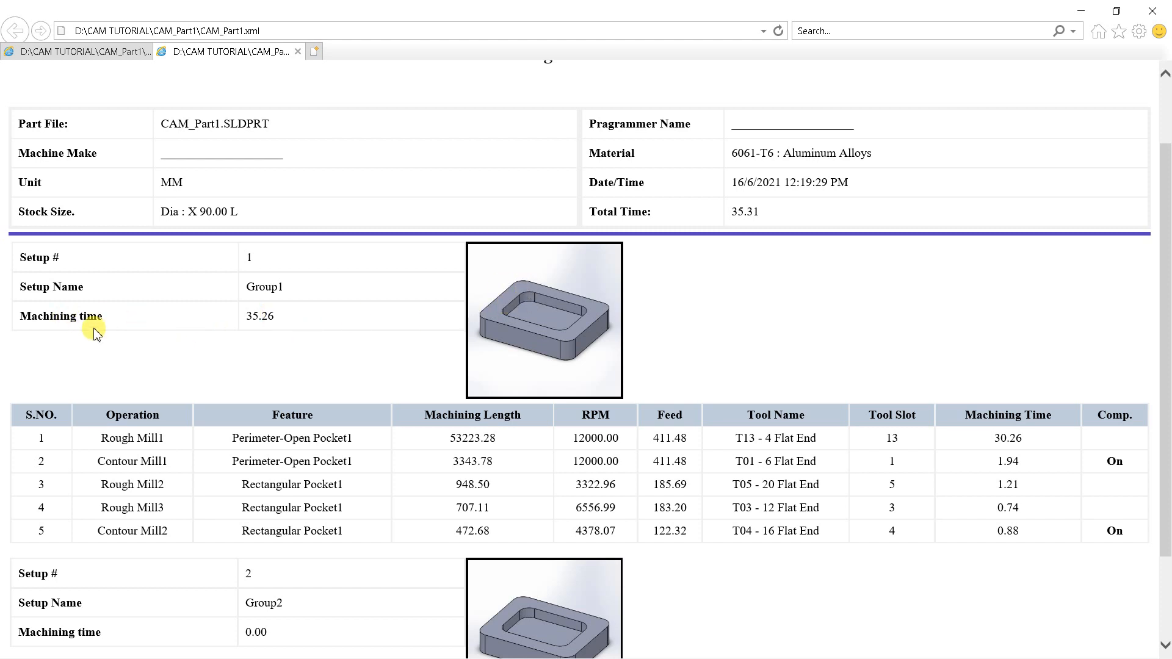
drag(83, 314, 280, 316)
click(269, 319)
scroll(305, 415, down, 2)
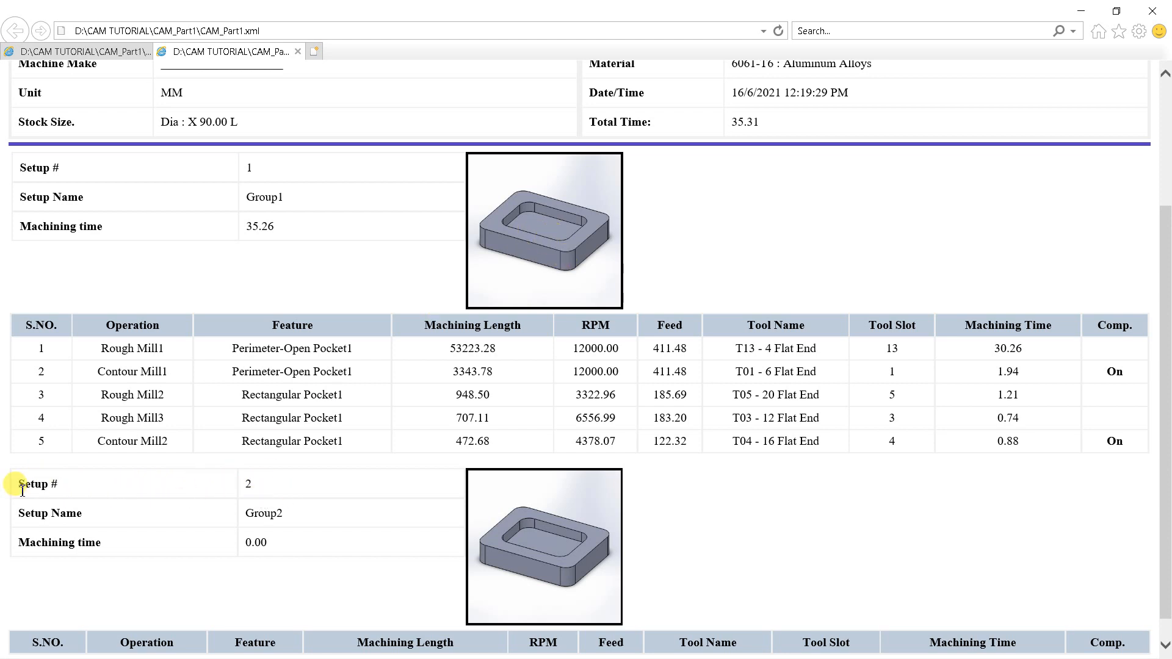
Examine the setup number, setup name and machining time of the second setup, Group2, in the process sheet.
drag(15, 487, 342, 514)
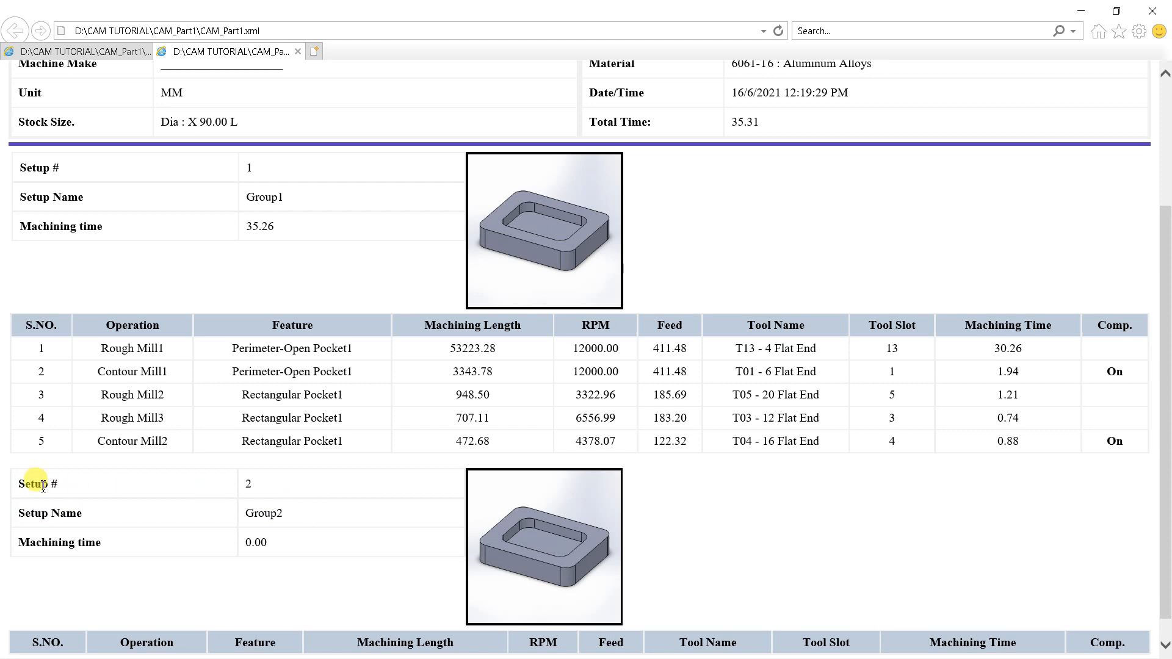
drag(24, 479, 280, 498)
click(412, 515)
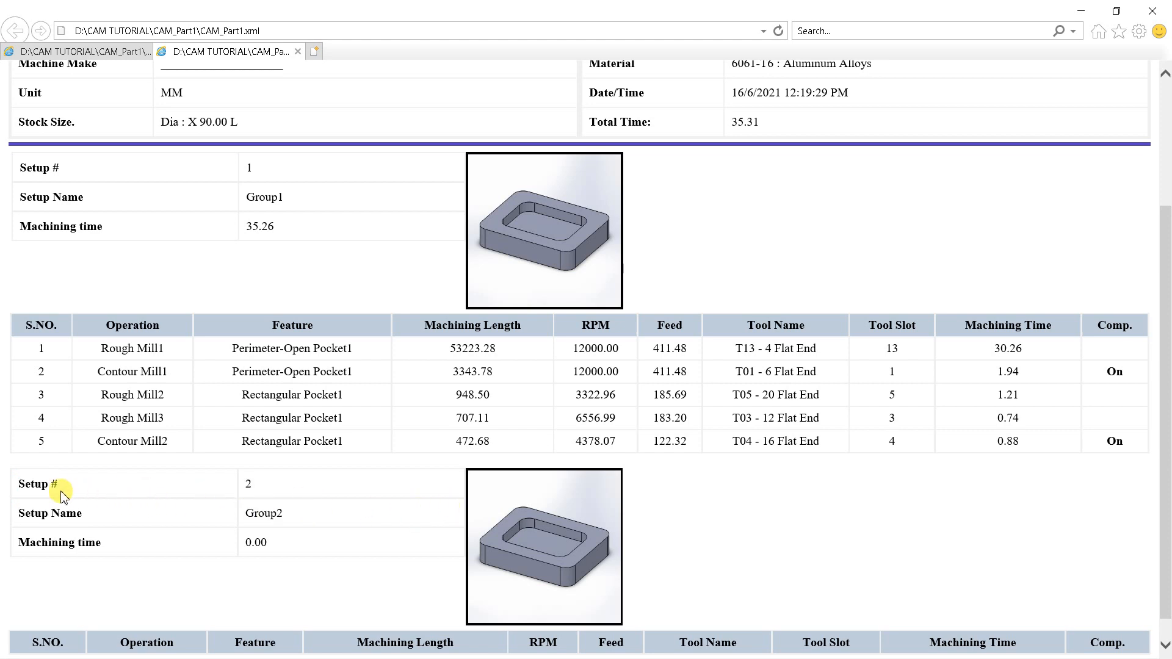
drag(53, 488, 141, 484)
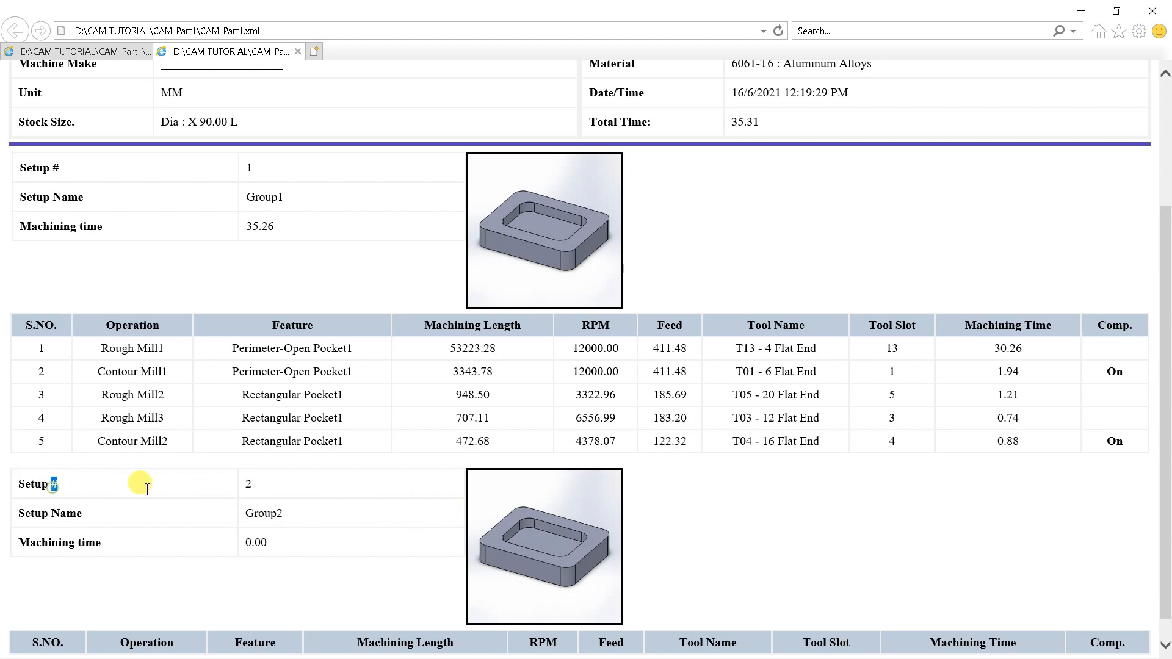
click(258, 548)
drag(298, 548, 222, 544)
click(301, 544)
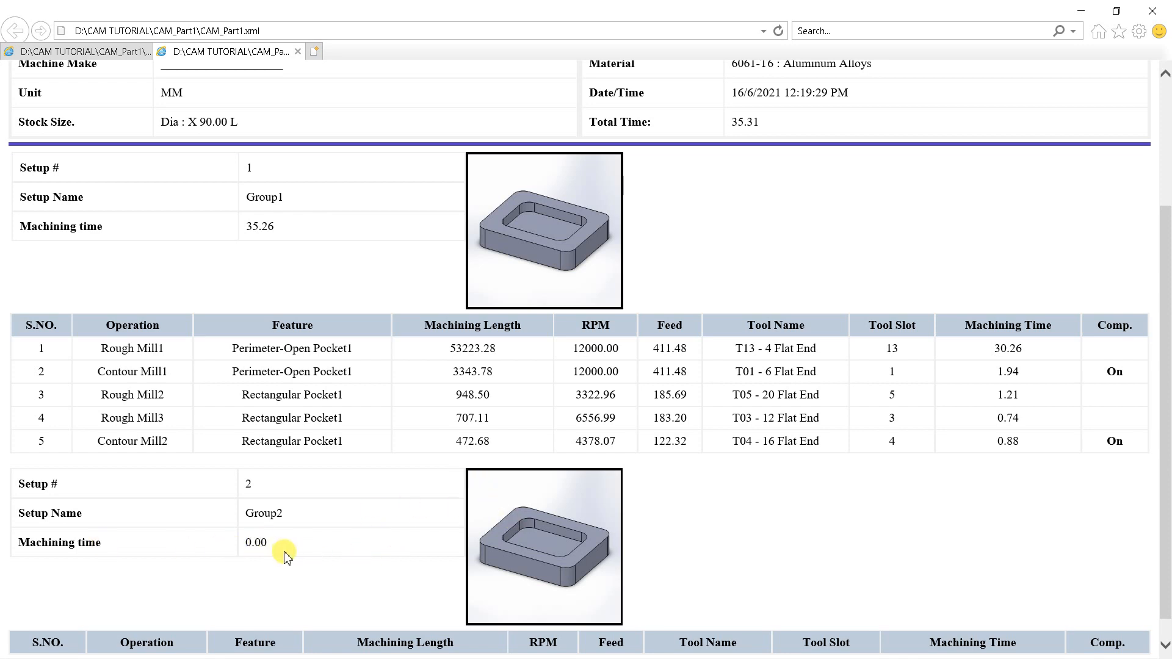
drag(283, 549, 213, 553)
click(337, 513)
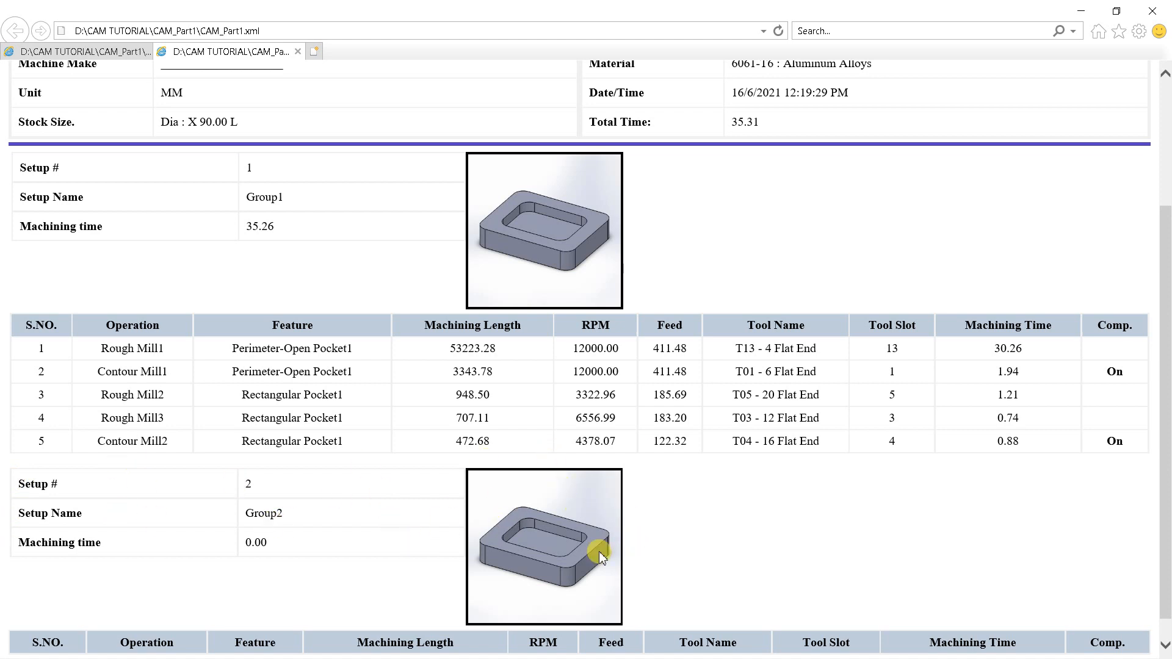
Review the operations table of setup 1 up to the sheet header and close all browser tabs.
scroll(507, 415, up, 1)
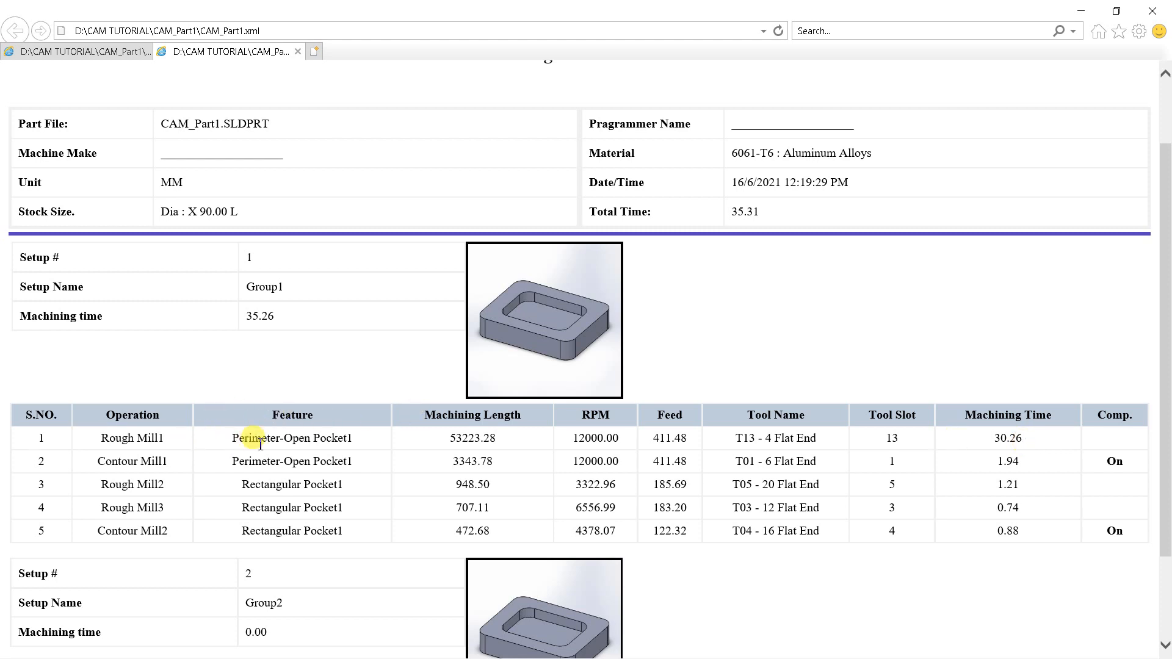
scroll(656, 450, up, 2)
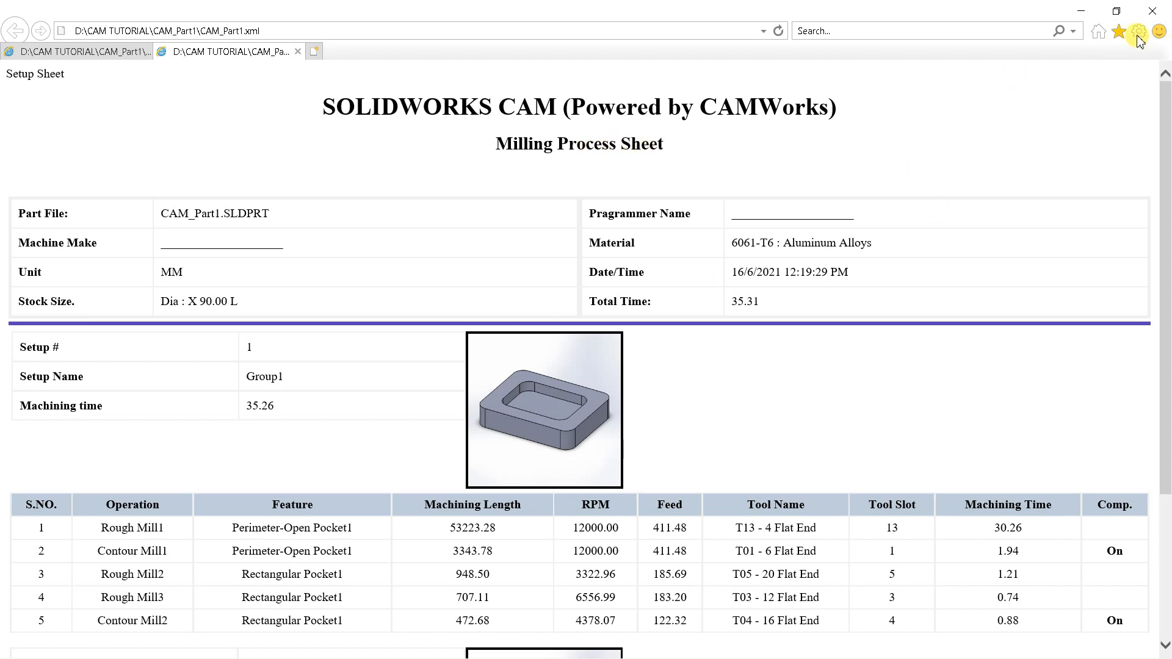
click(1152, 11)
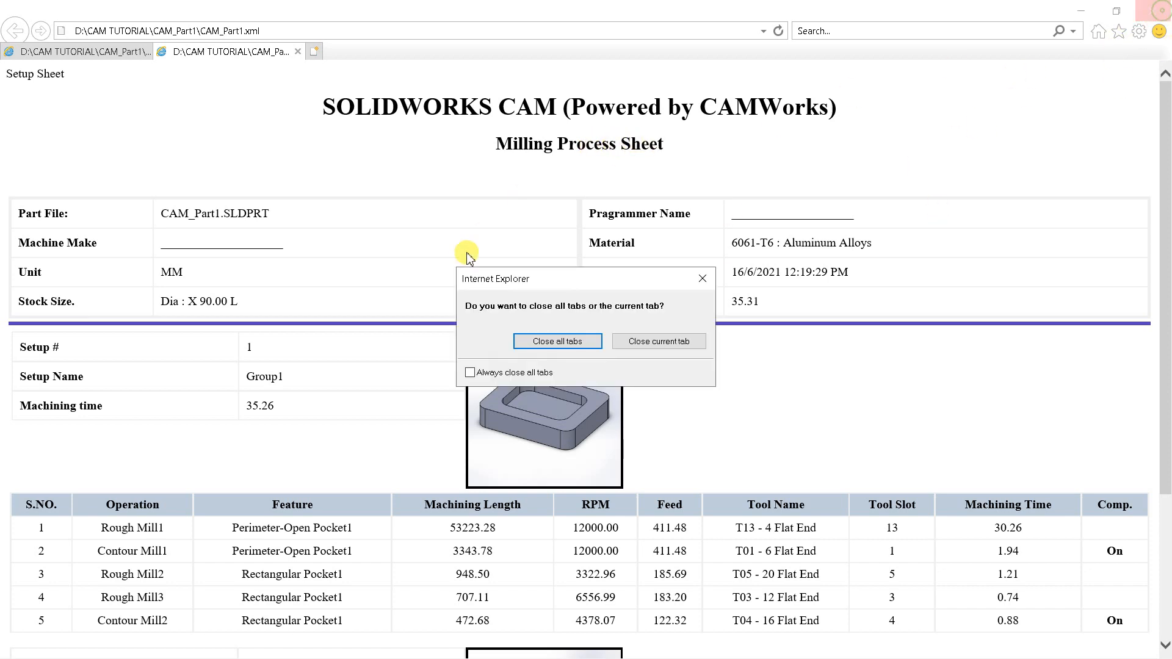
click(556, 341)
click(353, 244)
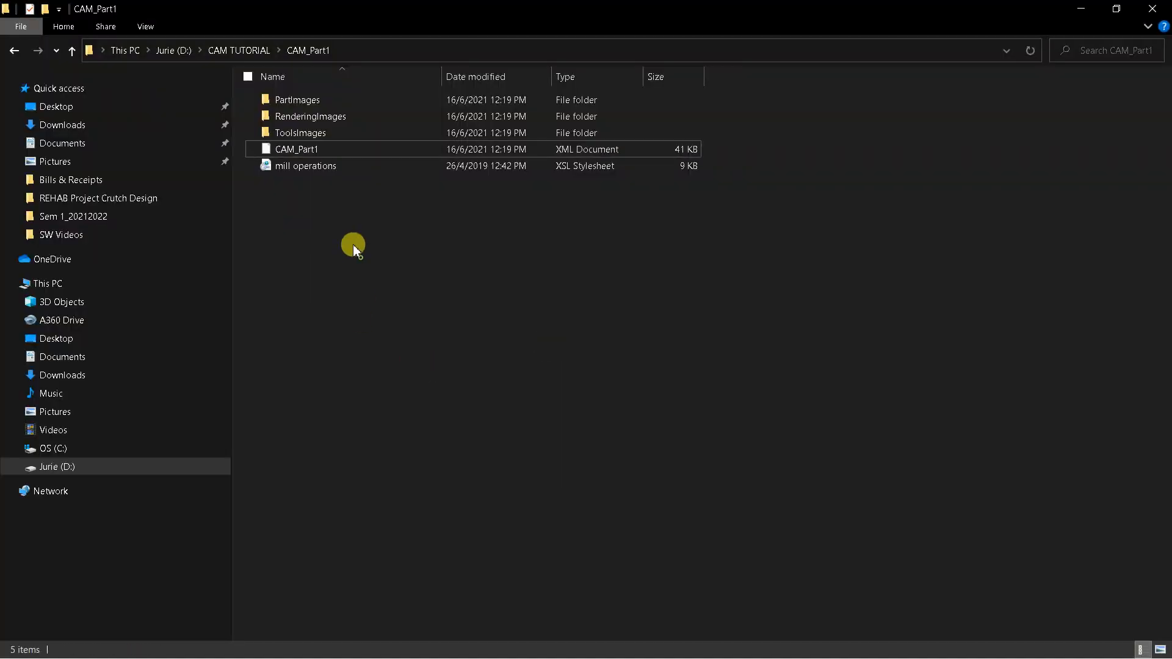
Open the mill operations XSL stylesheet in the CAM_Part1 folder, look through its source code and close it.
double_click(318, 169)
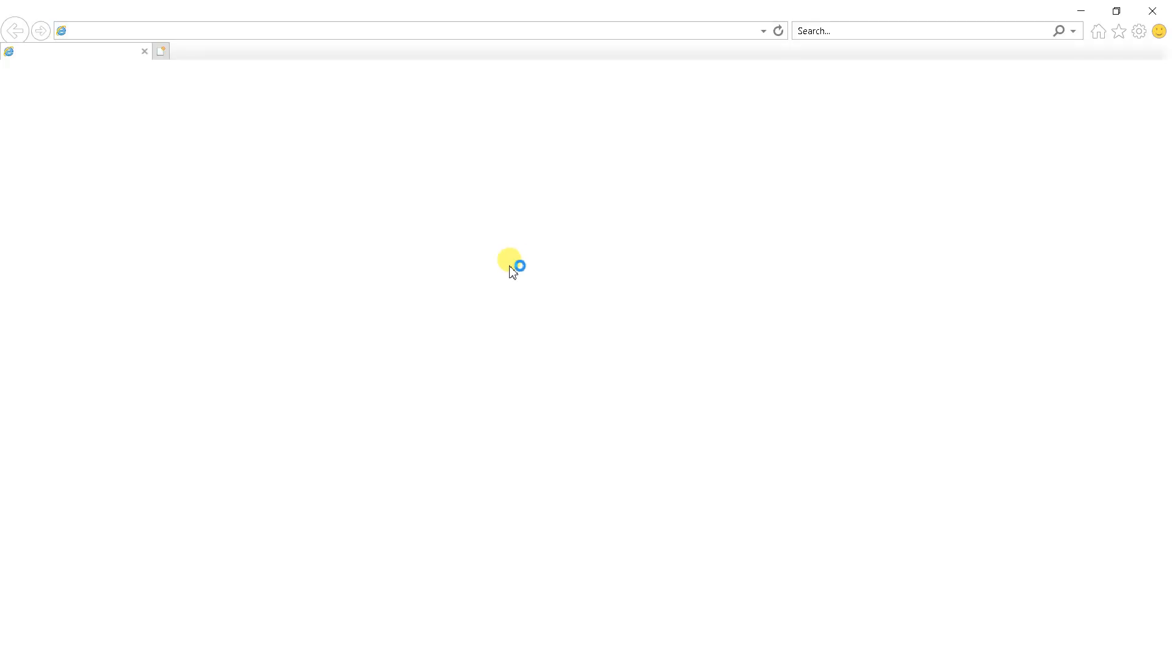
scroll(504, 477, down, 5)
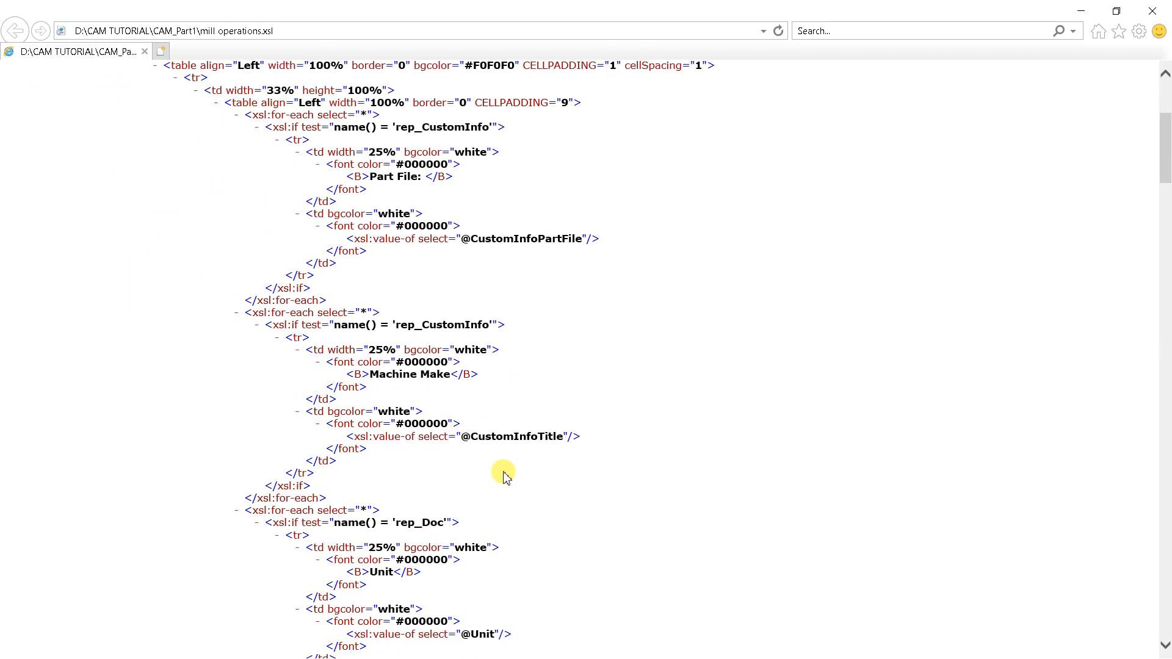
scroll(504, 477, down, 20)
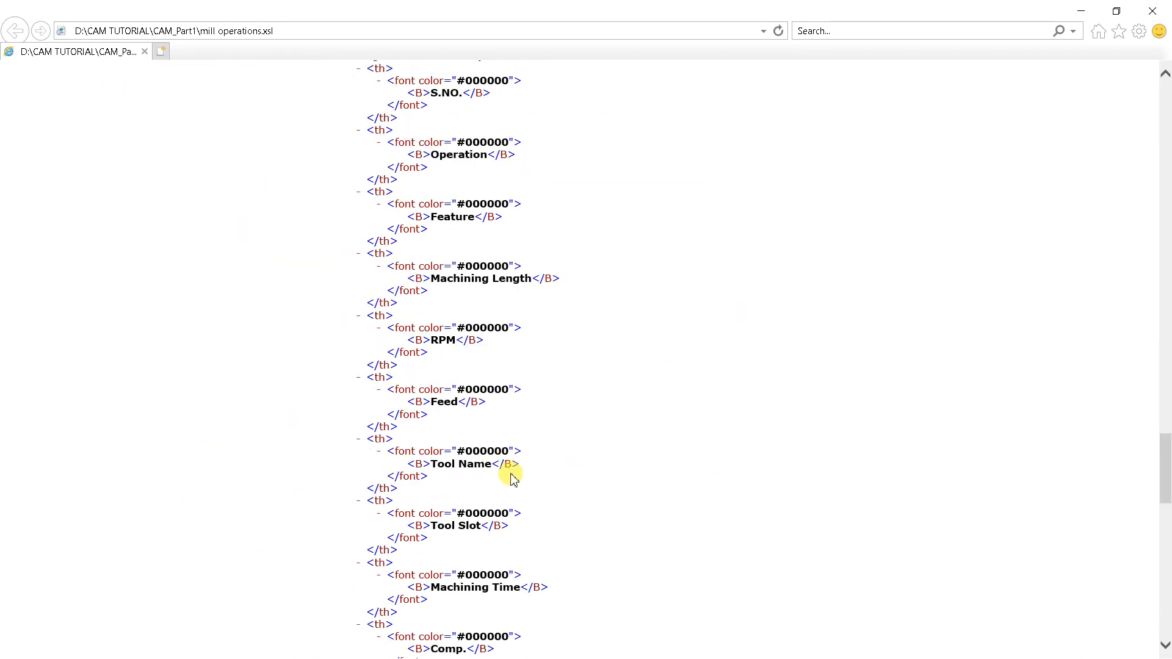
scroll(512, 478, down, 5)
scroll(593, 444, up, 20)
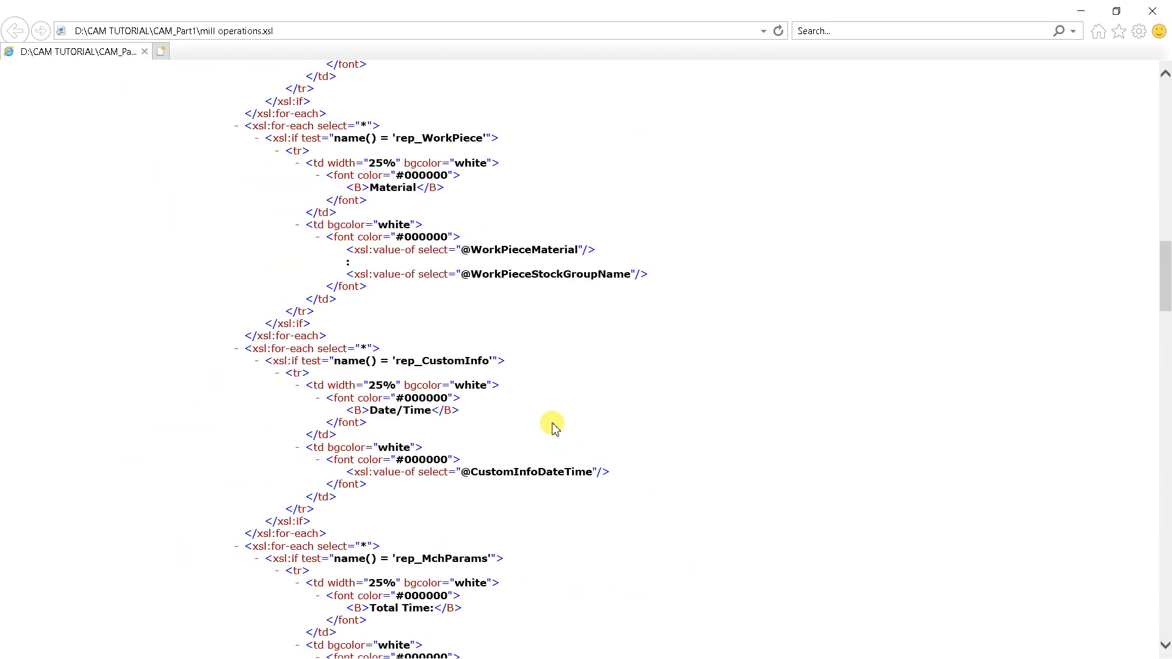
scroll(552, 427, up, 15)
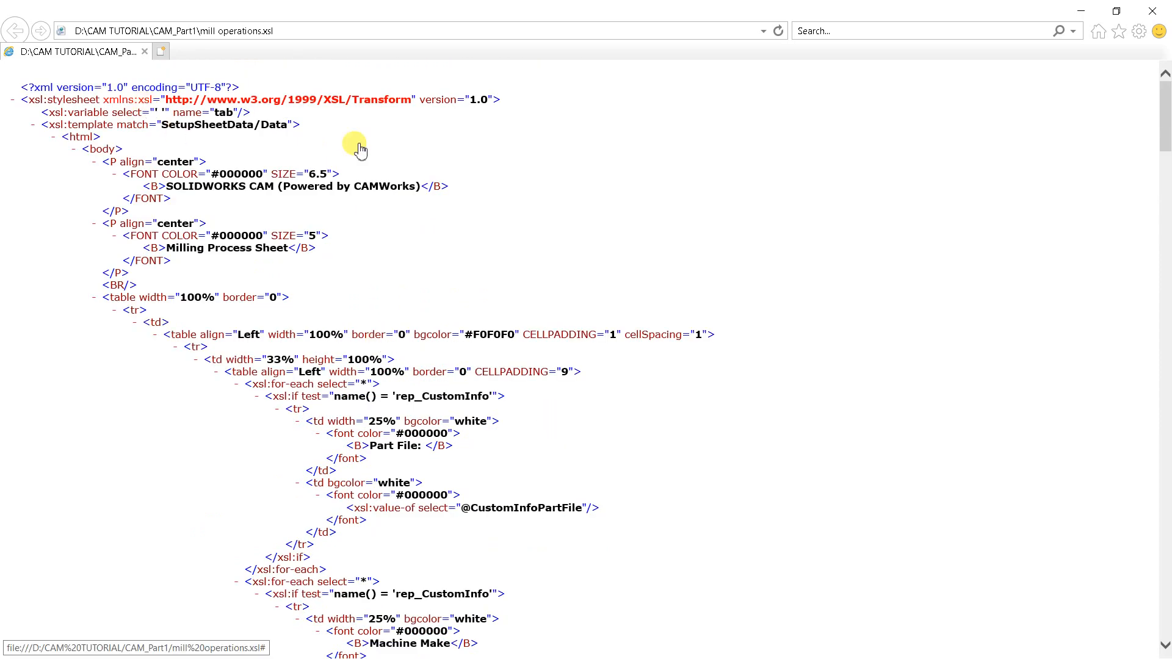
click(1152, 11)
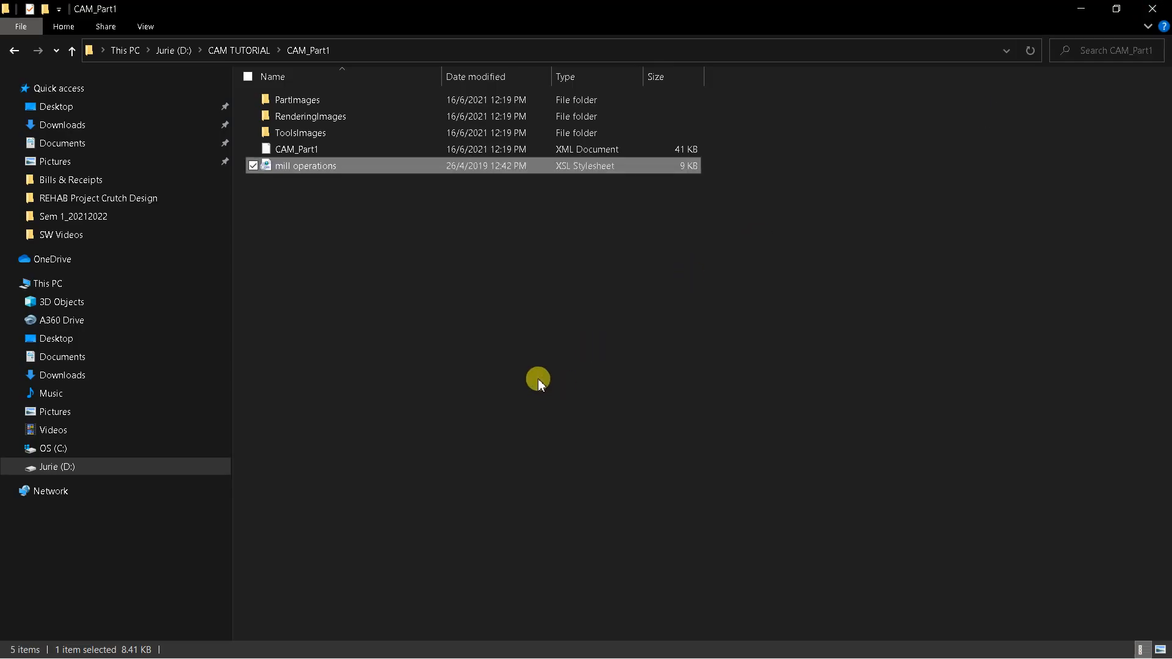
click(537, 379)
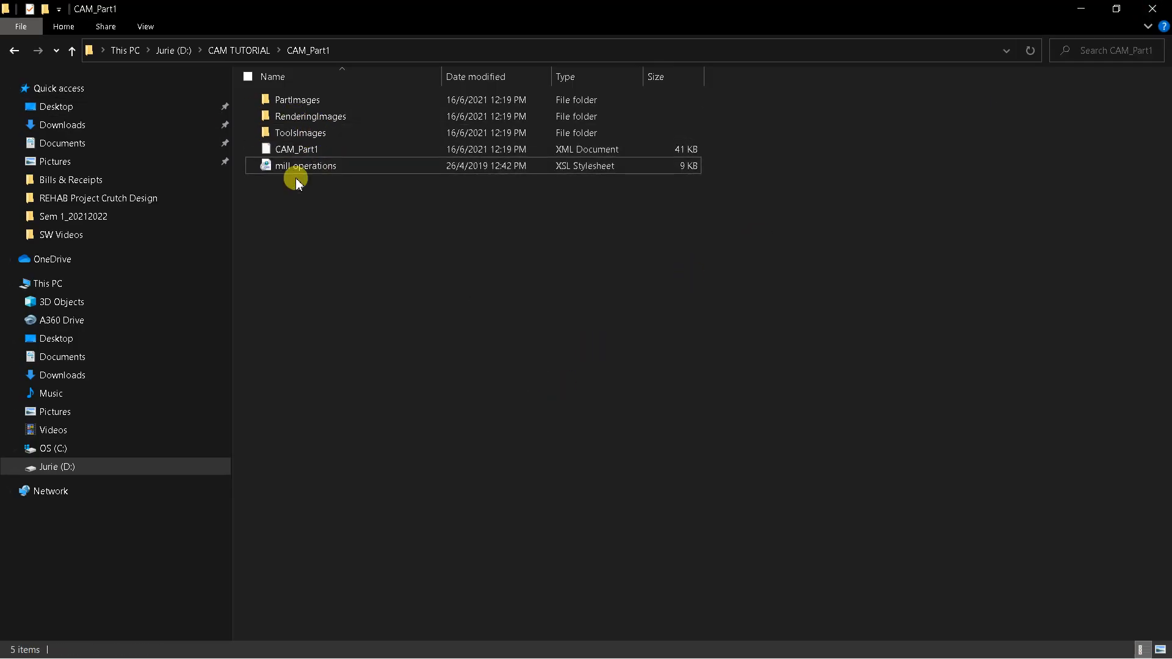
Open the CAM_Part1_Post Process text file from the CAM TUTORIAL folder, read the NC code through to its end and close it.
click(254, 49)
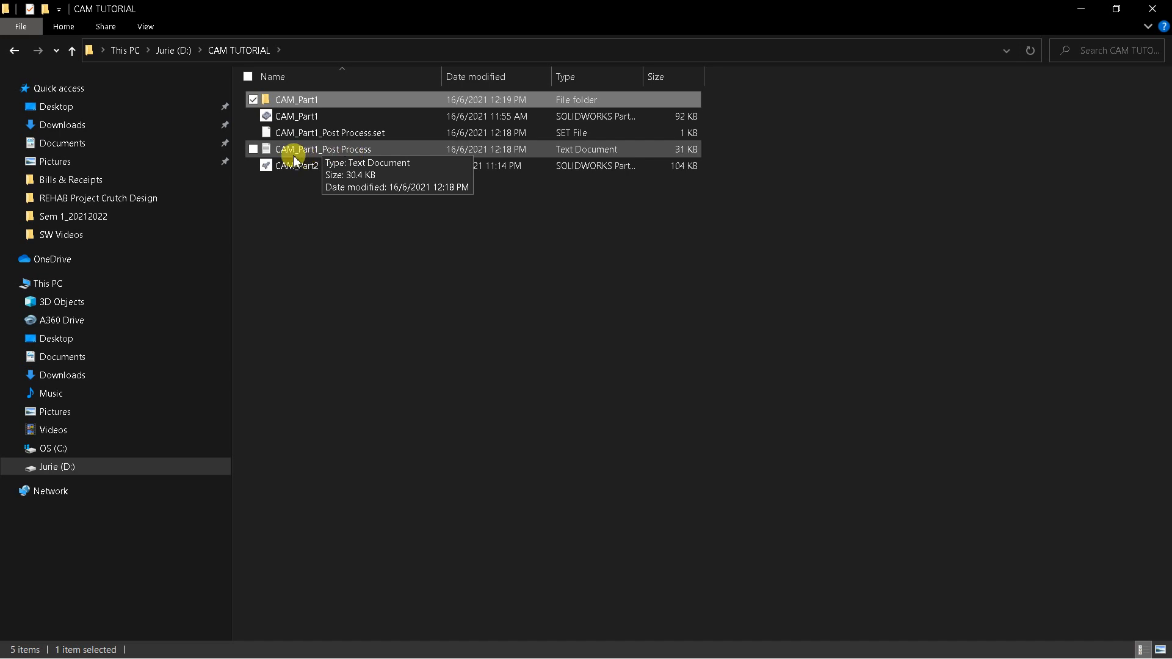
double_click(344, 153)
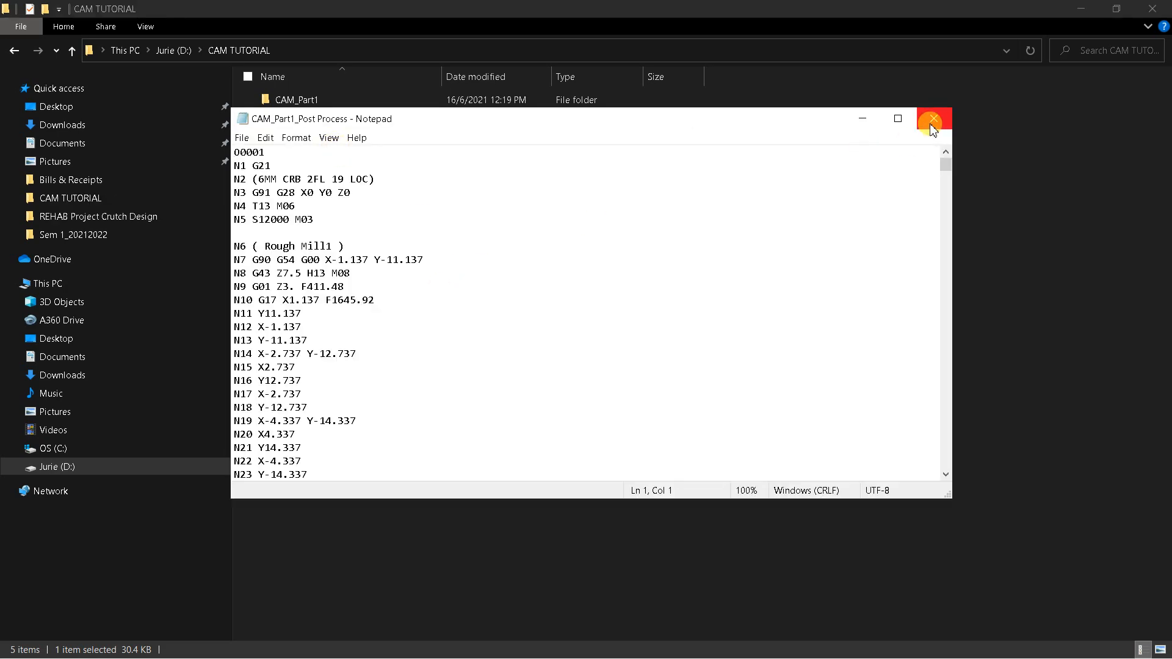
click(895, 120)
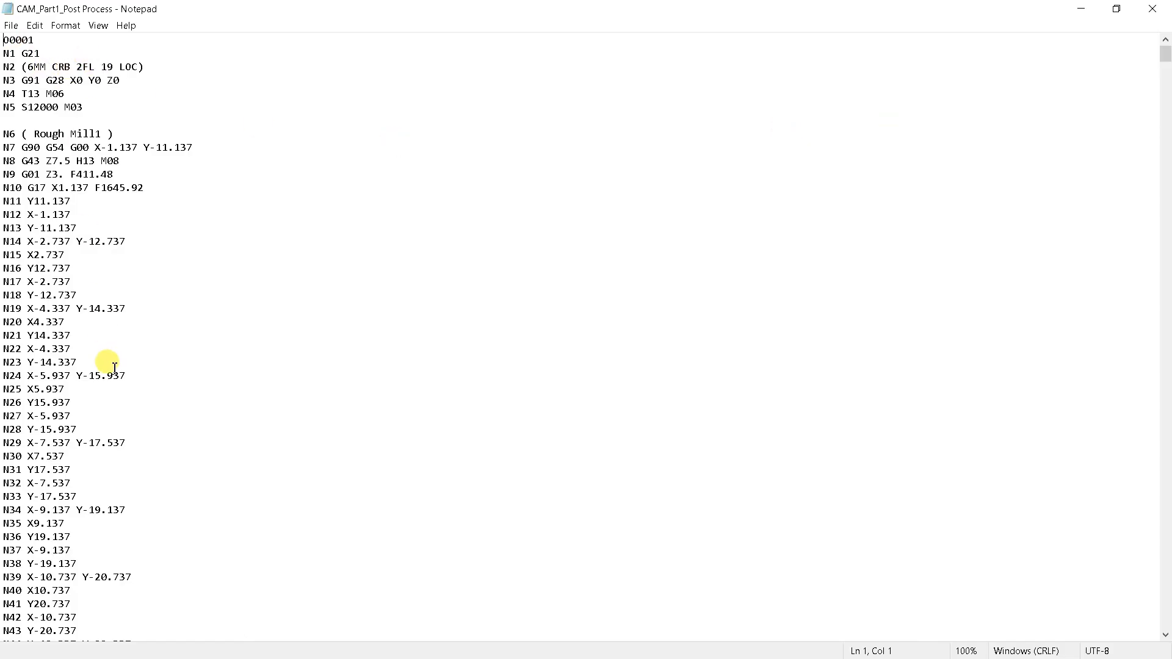
scroll(107, 375, down, 20)
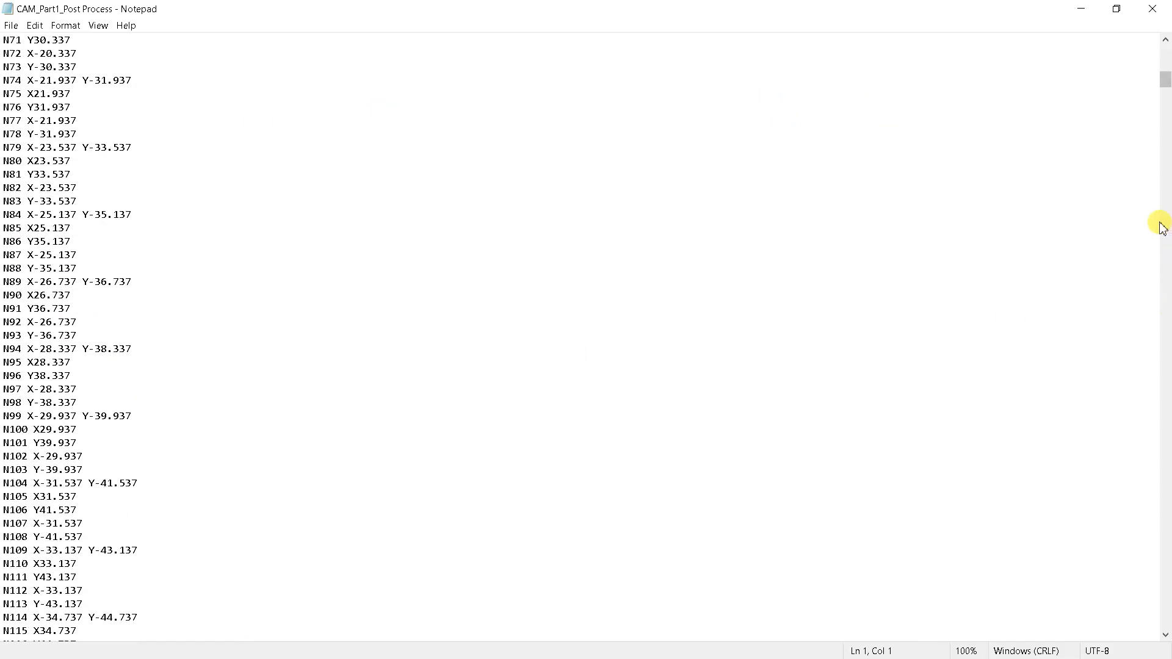
drag(1166, 93, 1166, 647)
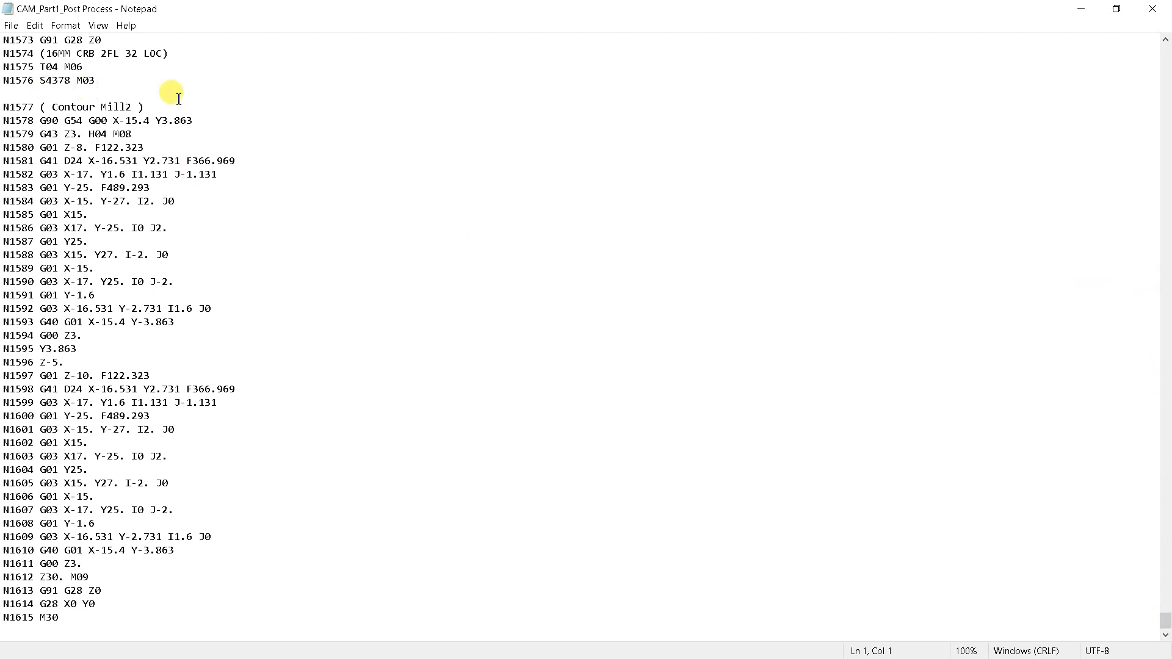
drag(1165, 619, 1162, 27)
click(1152, 9)
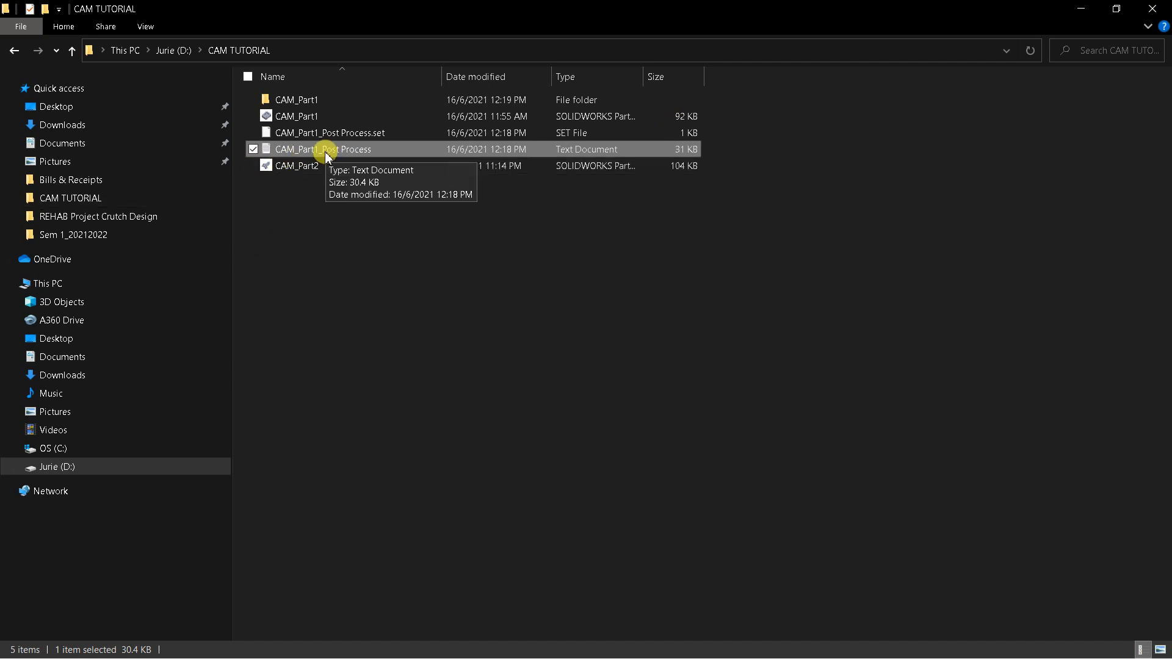
Reopen the CAM_Part1 XML setup sheet from the CAM_Part1 subfolder, look it over and close the browser.
double_click(302, 104)
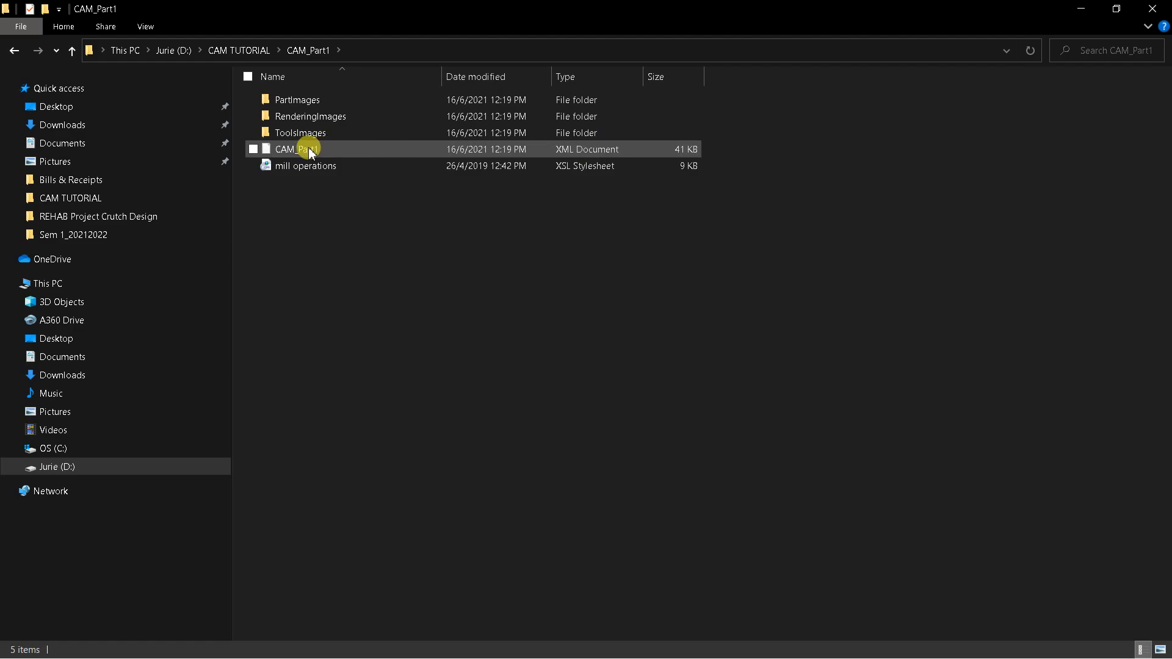
click(308, 151)
double_click(309, 152)
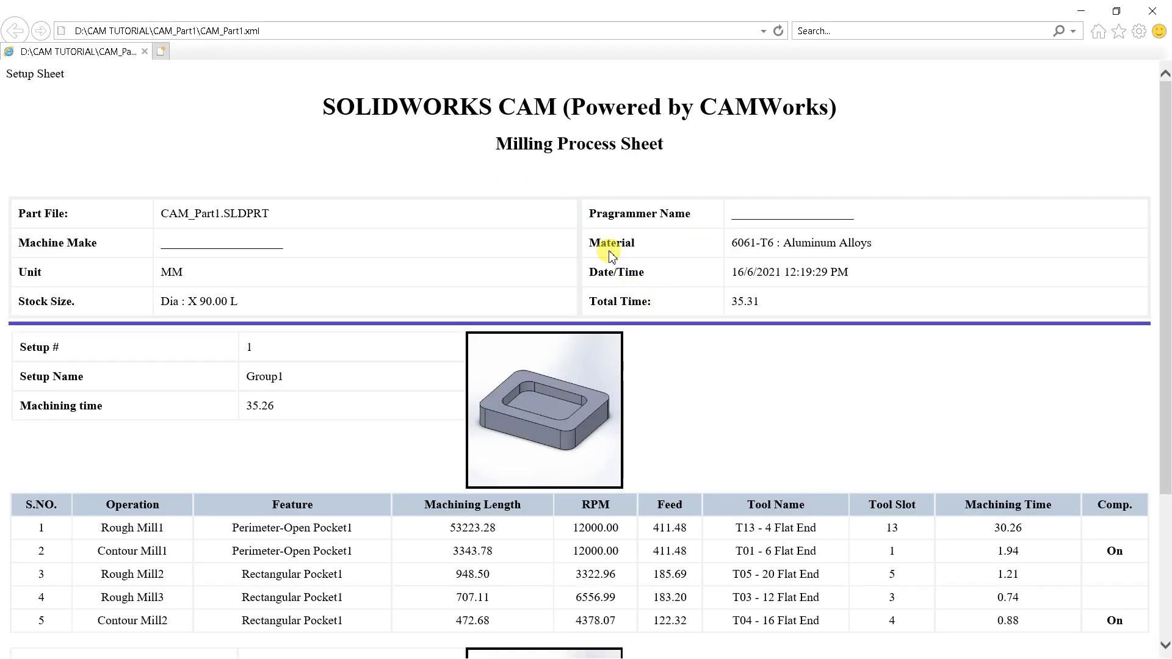
scroll(768, 417, down, 2)
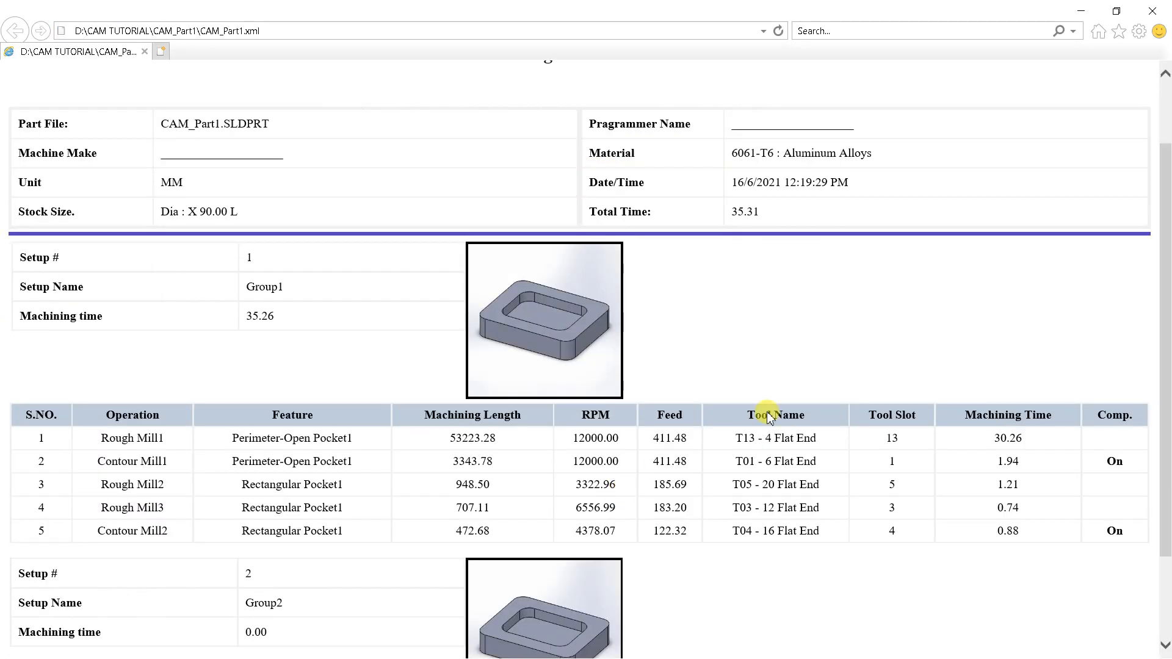
scroll(787, 366, up, 2)
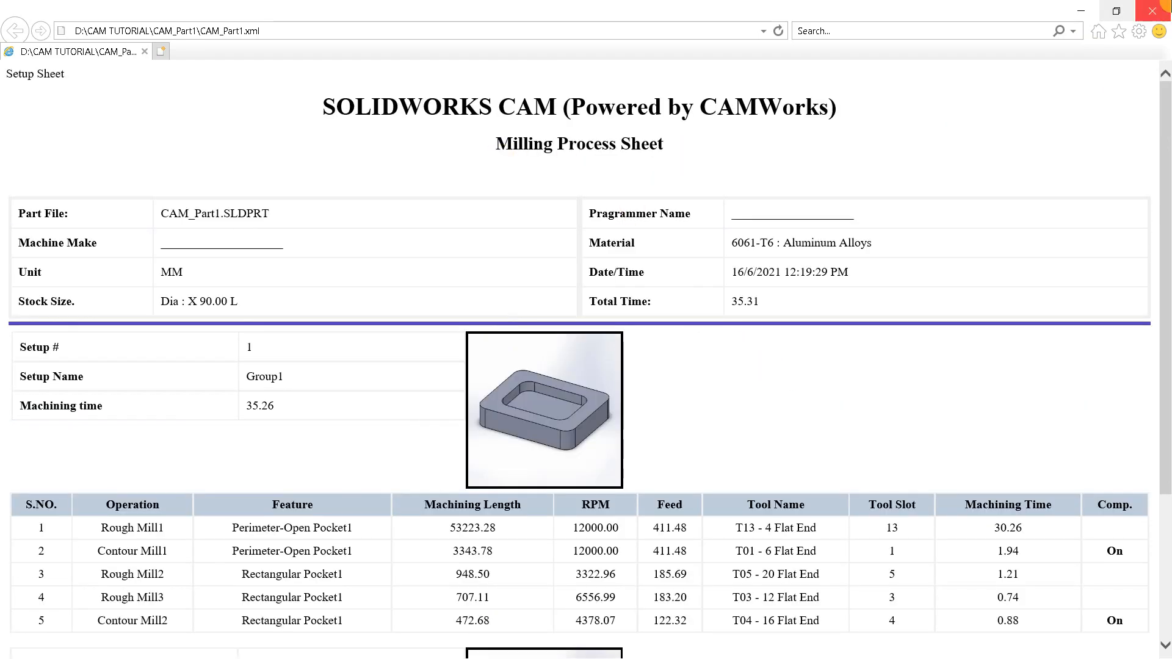
click(1160, 11)
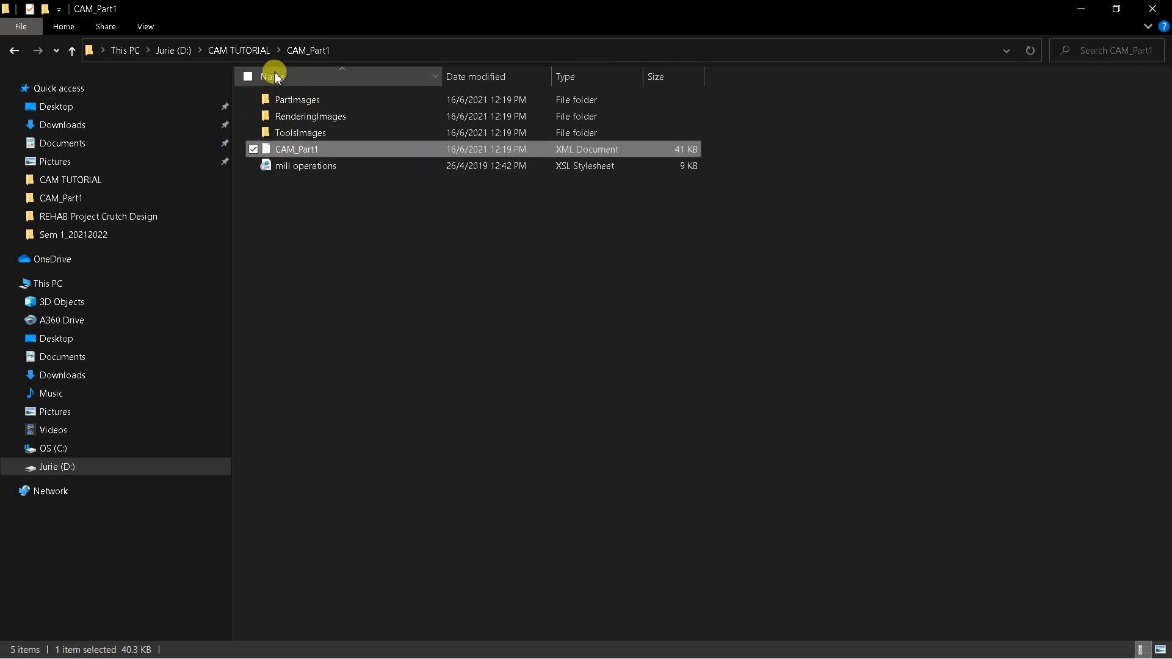
Return to the CAM TUTORIAL folder, view the start of the CAM_Part1_Post Process text file again and close it.
click(255, 53)
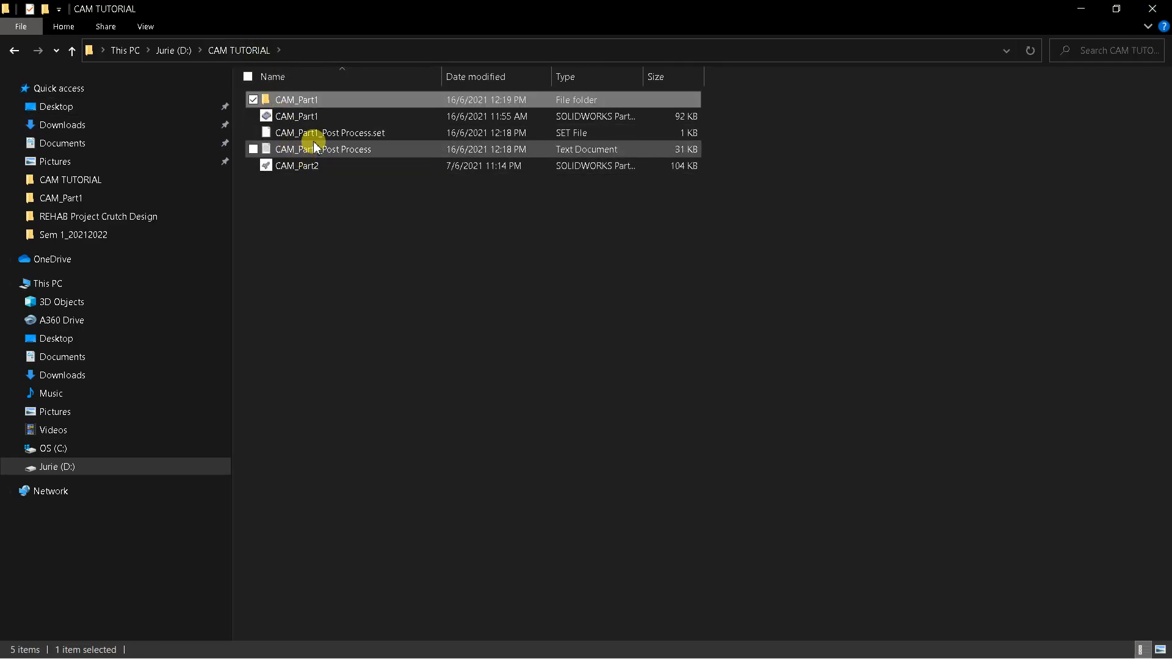
double_click(312, 152)
scroll(522, 319, down, 10)
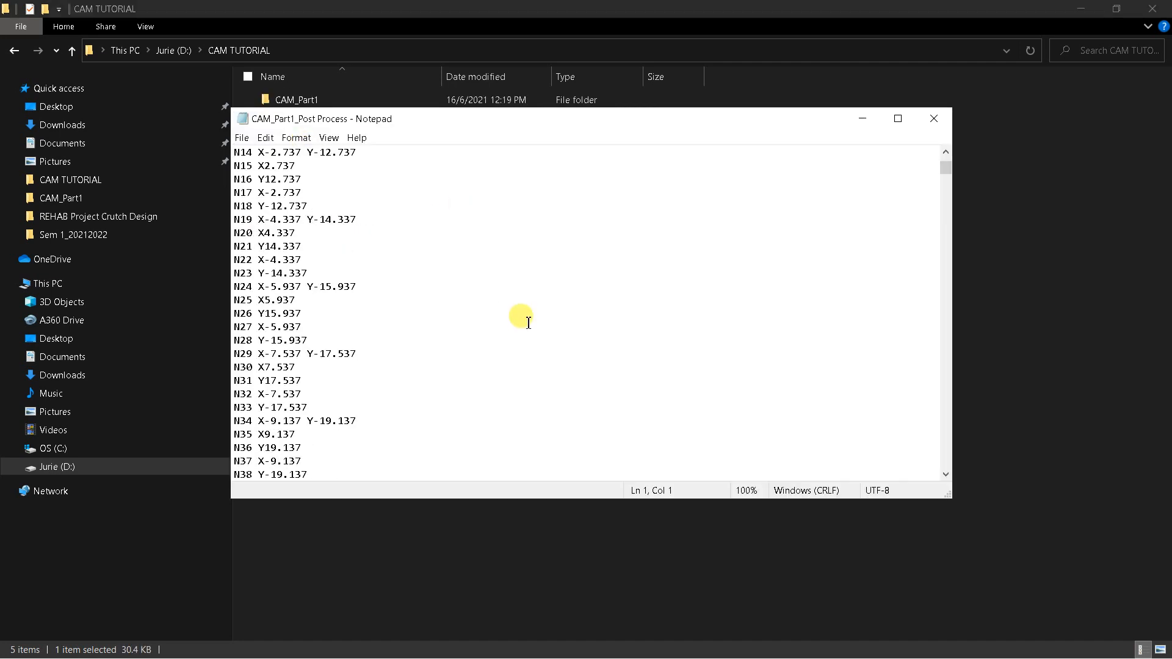
click(935, 119)
Close File Explorer and switch back to CAM_Part1 in SOLIDWORKS.
click(581, 343)
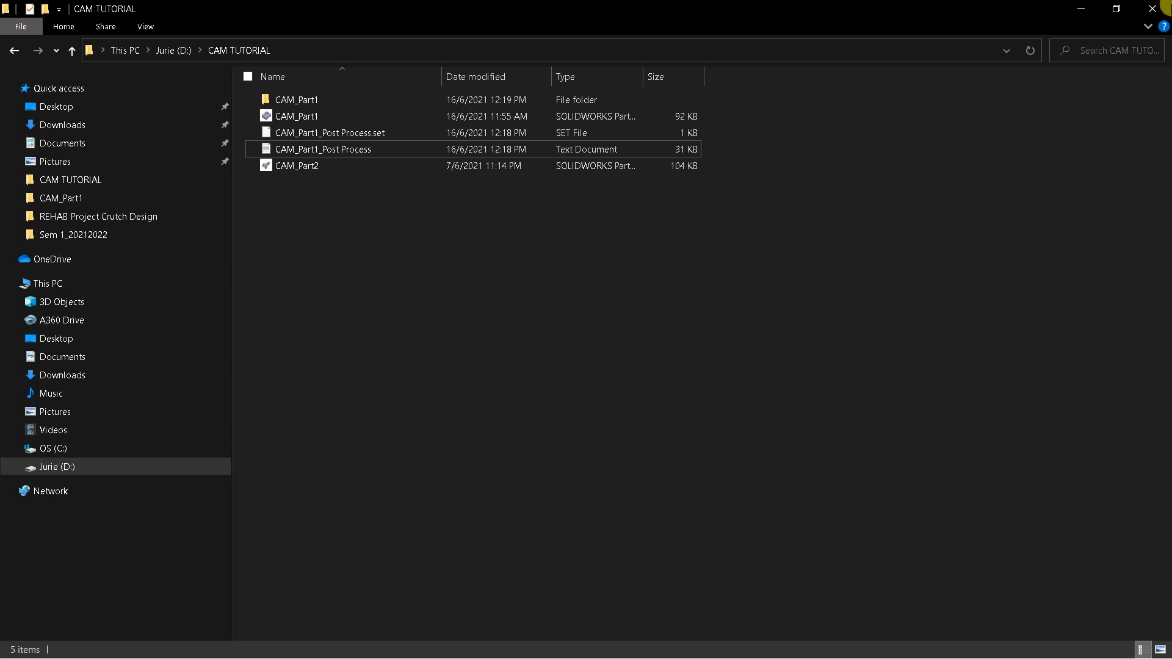
click(1163, 9)
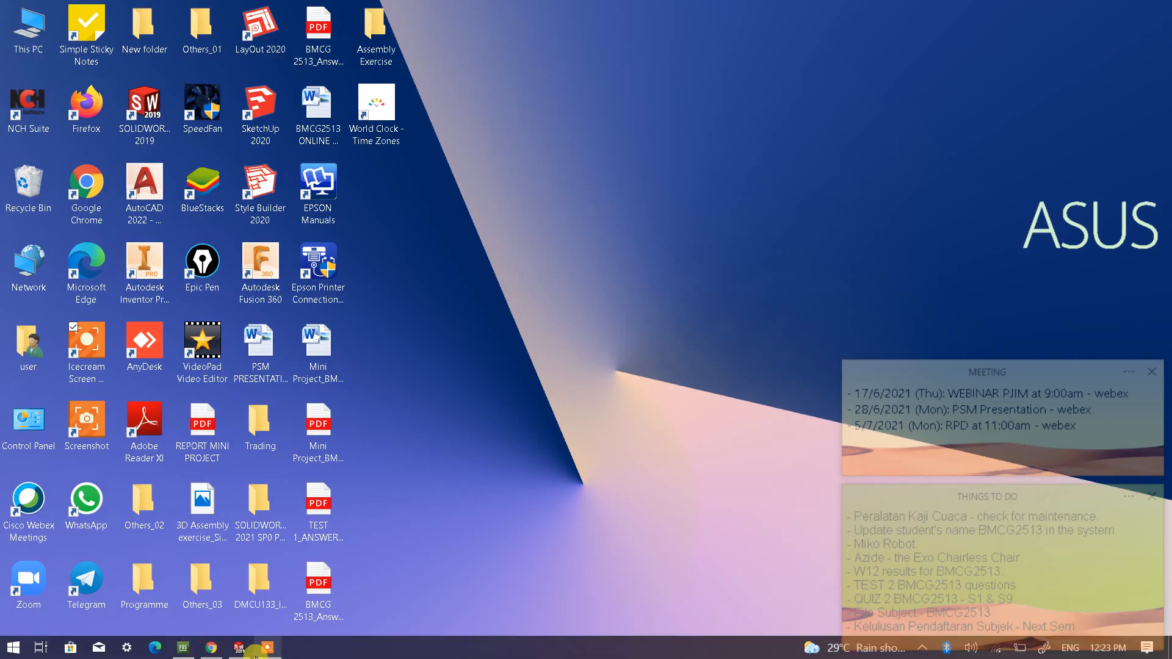
click(244, 648)
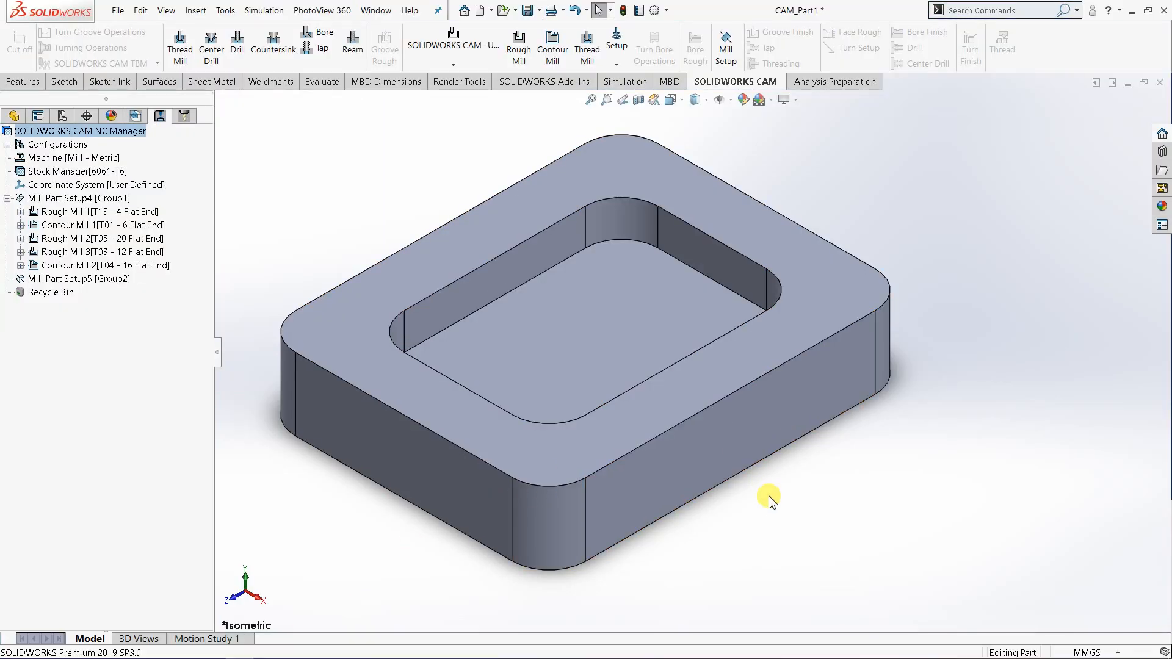